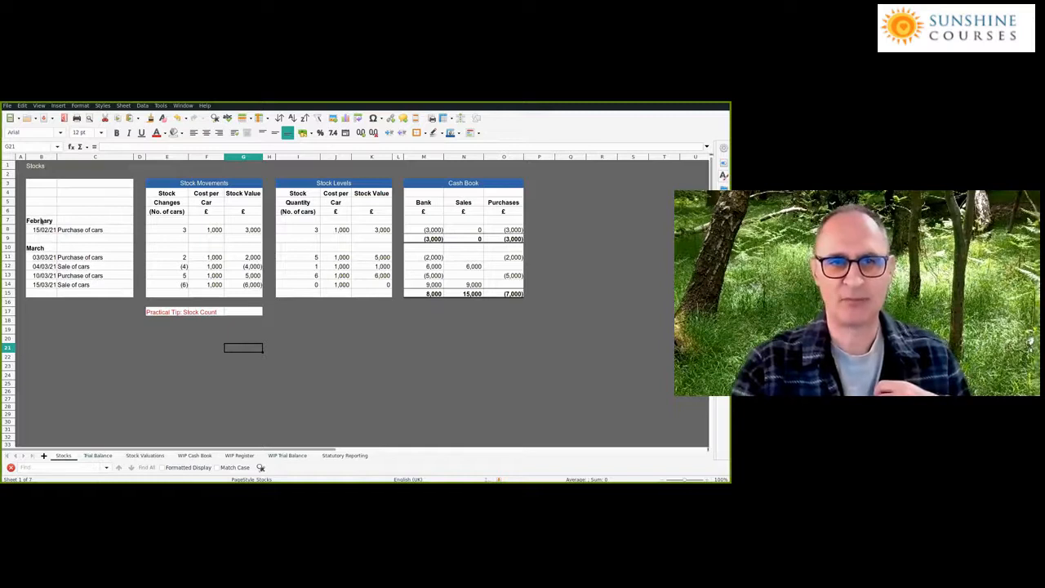
Review the transaction list, examining the 15/02/21 and 03/03/21 car purchases across the Stock Movements quantity, cost and value columns
left_click_drag(40, 221, 92, 282)
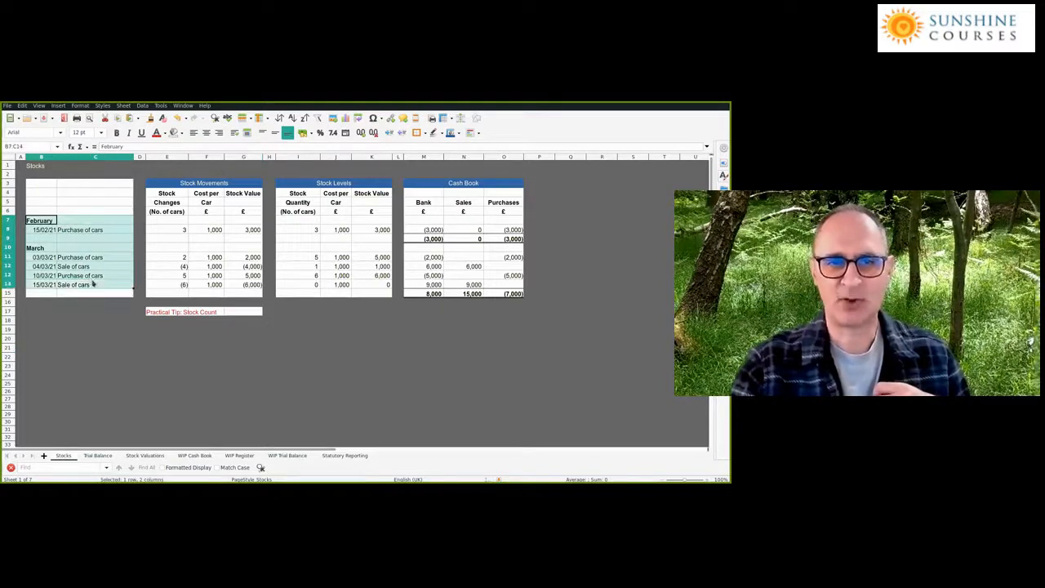
left_click(45, 231)
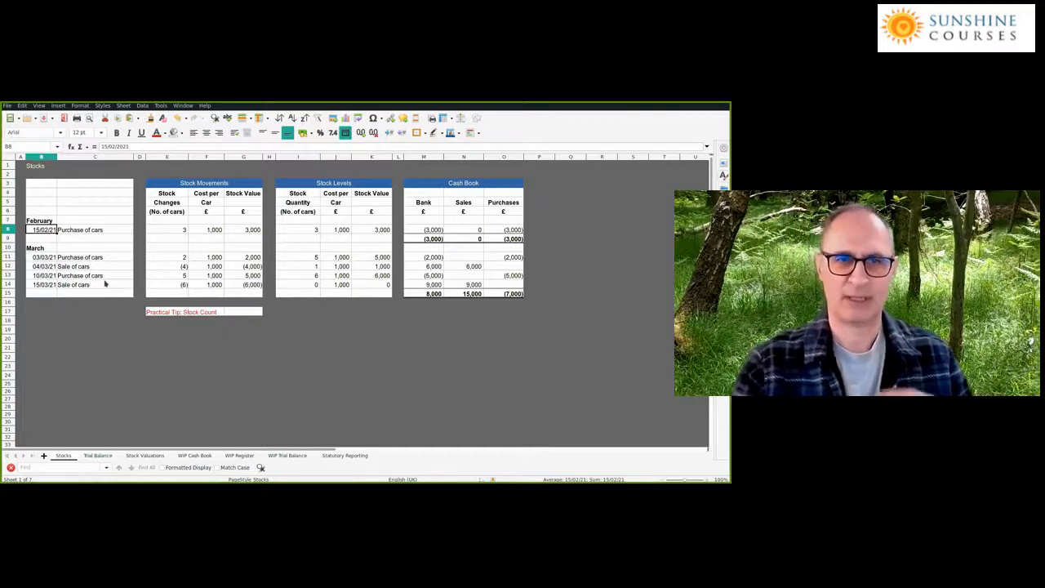
left_click(173, 232)
left_click(201, 231)
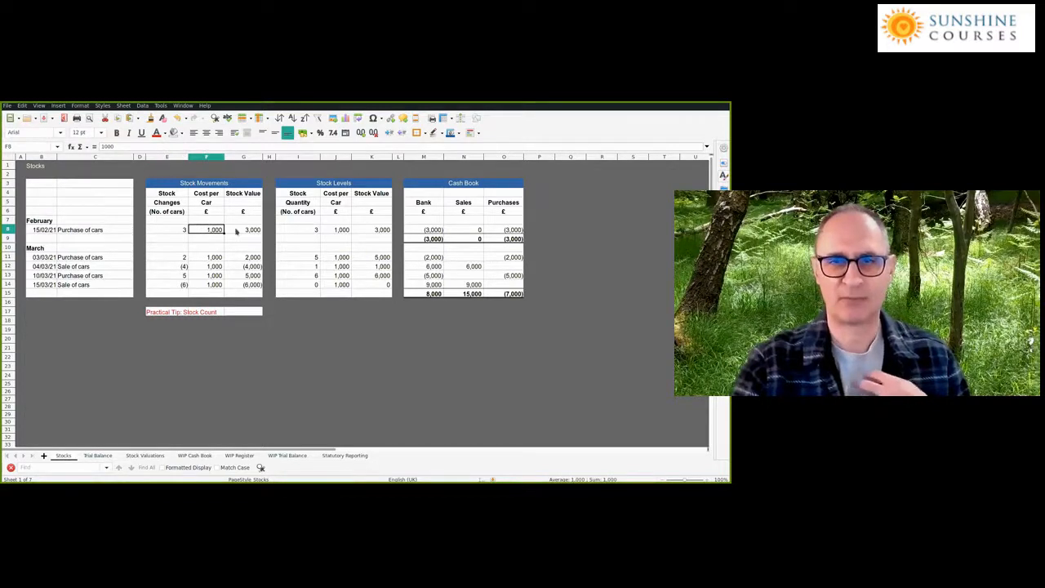
left_click(236, 231)
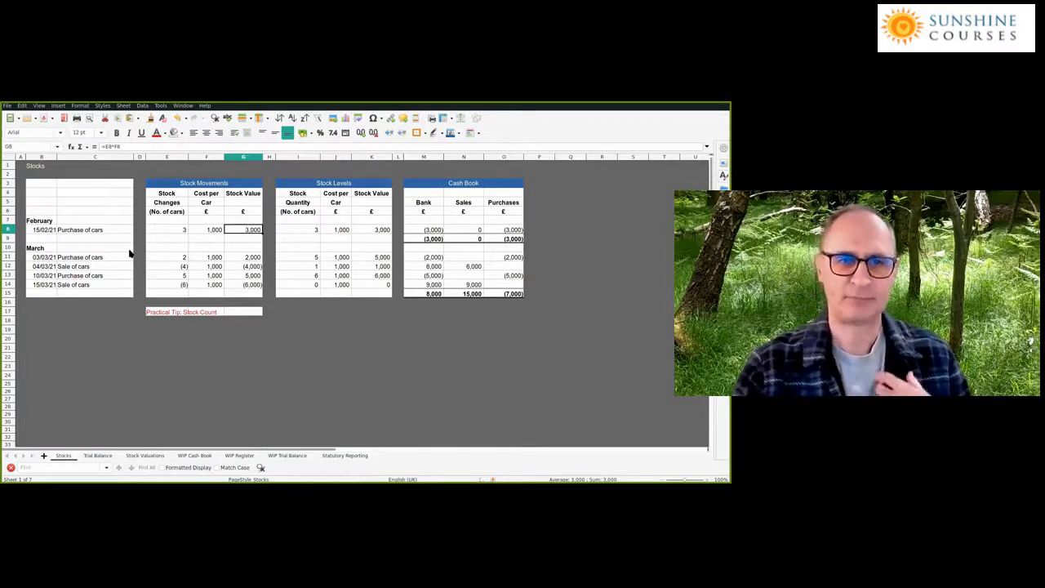
left_click(52, 260)
left_click(72, 260)
left_click(177, 257)
left_click(52, 259)
left_click(66, 259)
left_click(206, 258)
left_click(244, 258)
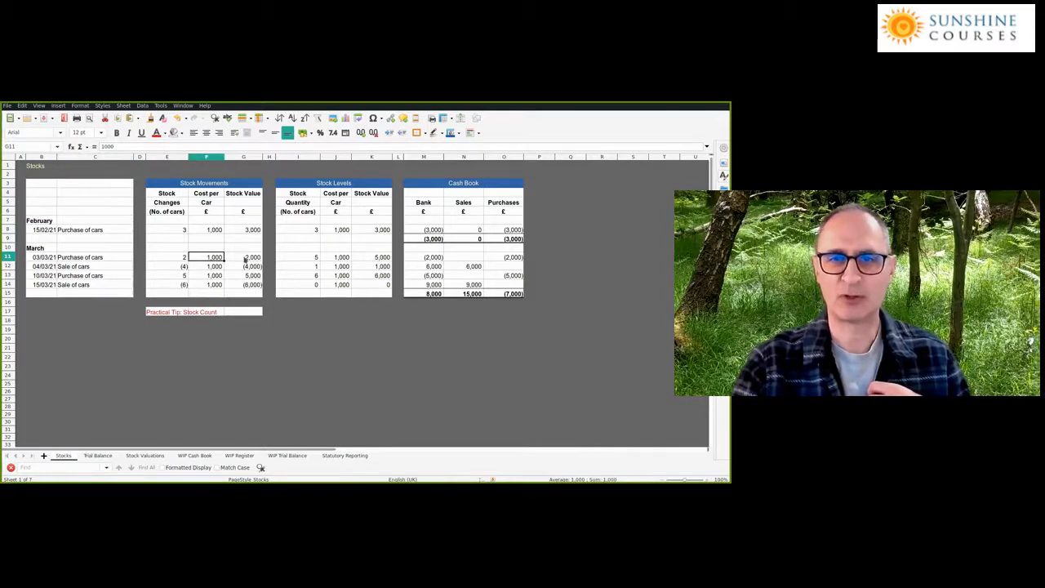
Examine the 04/03/21 car sale across the Stock Movements columns, ending on the 10/03/21 purchase date
left_click(50, 267)
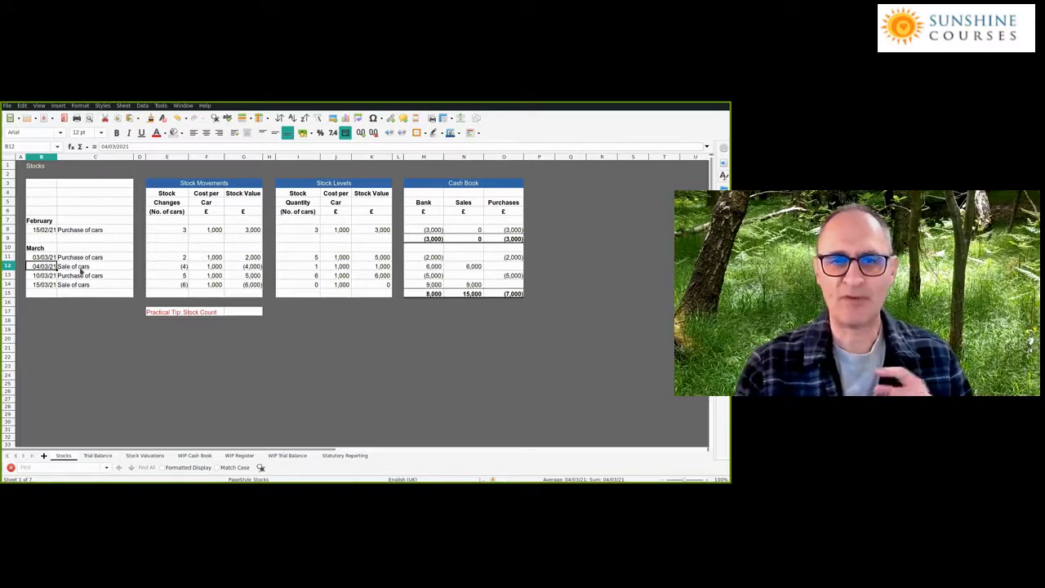
key("Right")
key("Right")
key("Right")
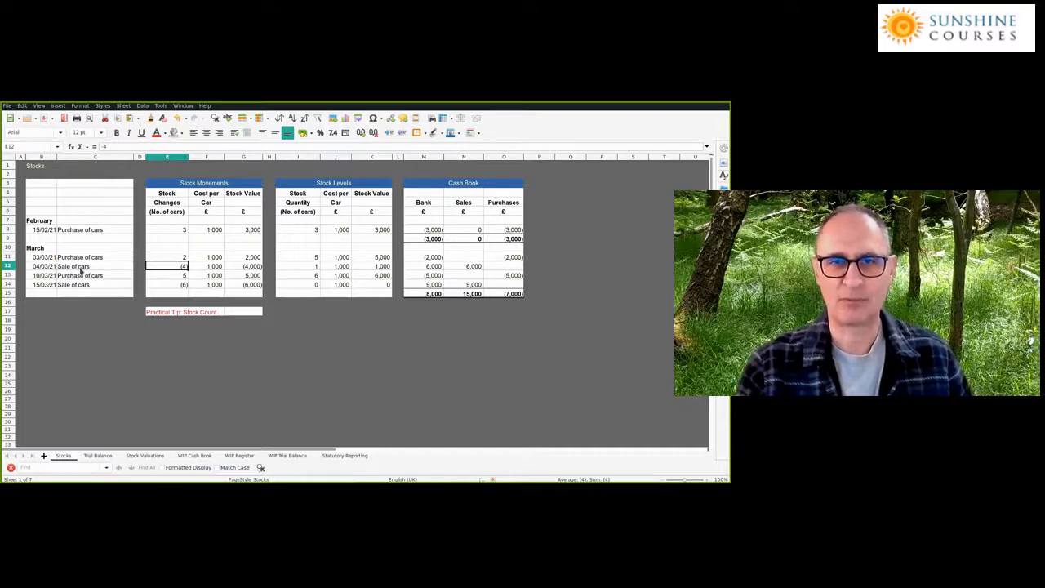
key("Right")
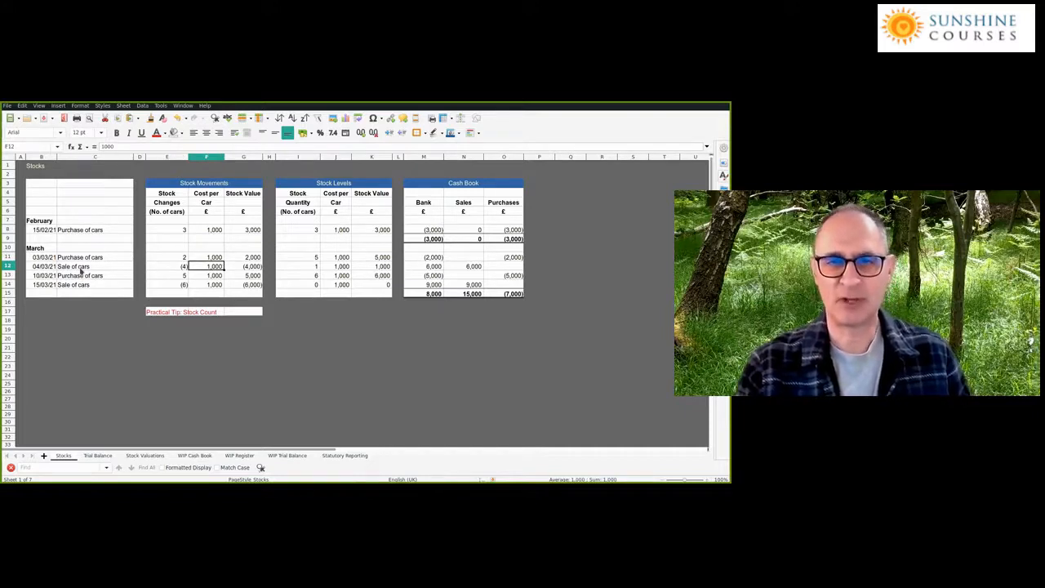
key("Right")
key("Left")
key("Left")
key("Left")
key("Left")
key("Down")
key("Left")
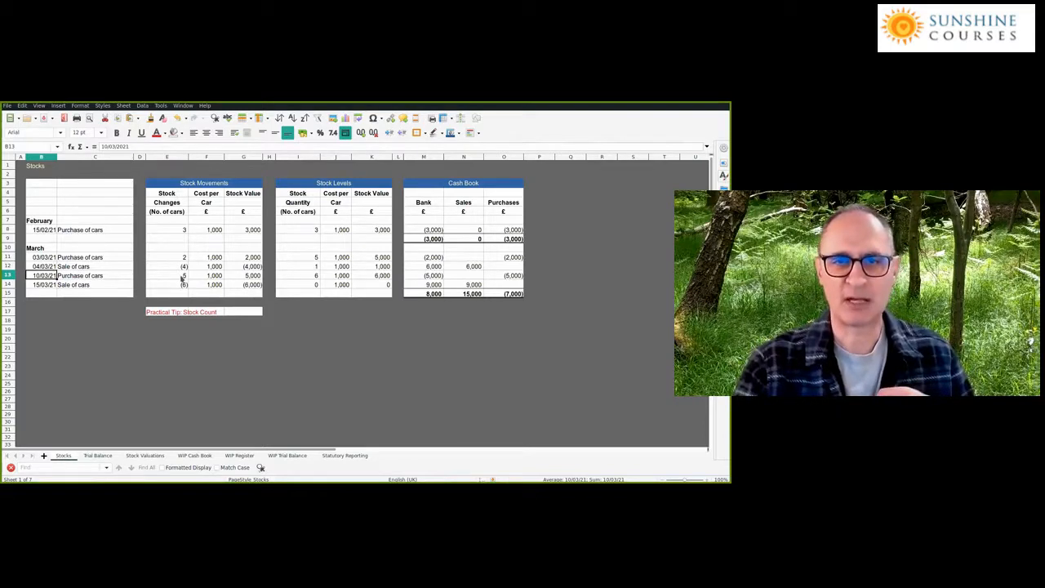
Compare February's Stock Levels quantity, cost per car and stock value with the stock change of the 15/02/21 purchase
left_click(314, 231)
key("Right")
left_click(180, 230)
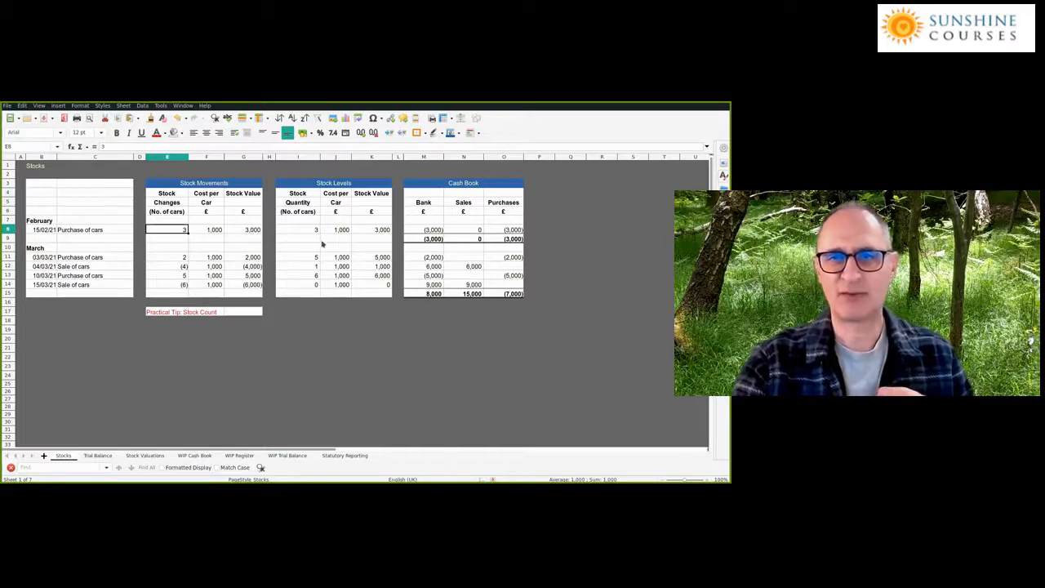
left_click(297, 230)
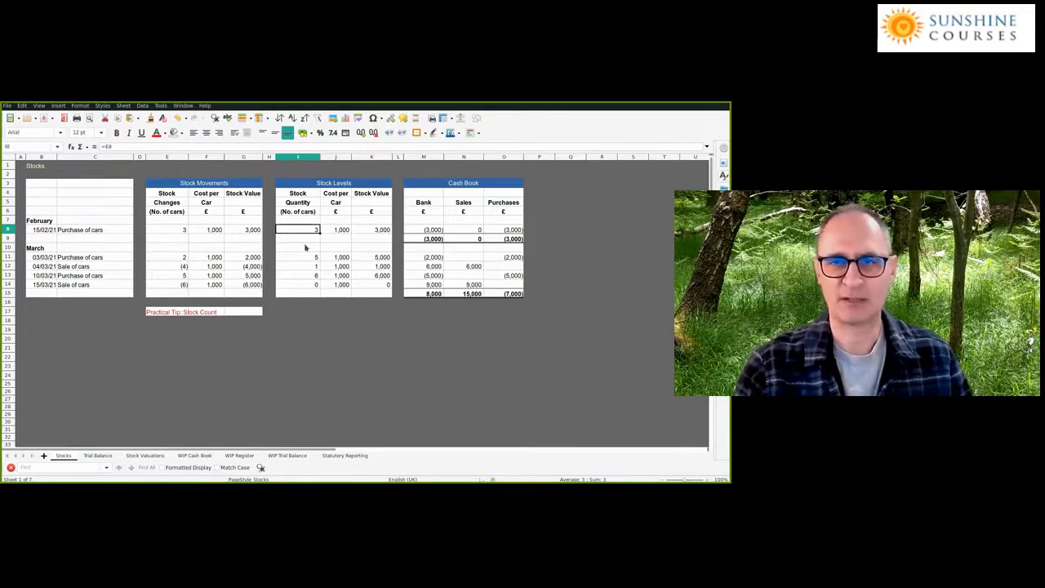
key("Right")
key("Right")
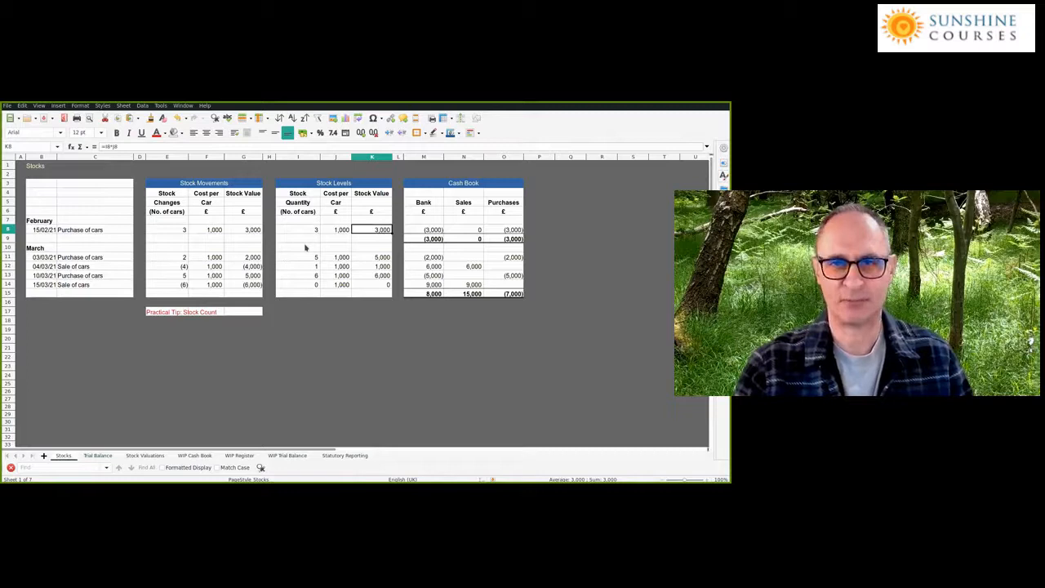
key("Left")
key("Left")
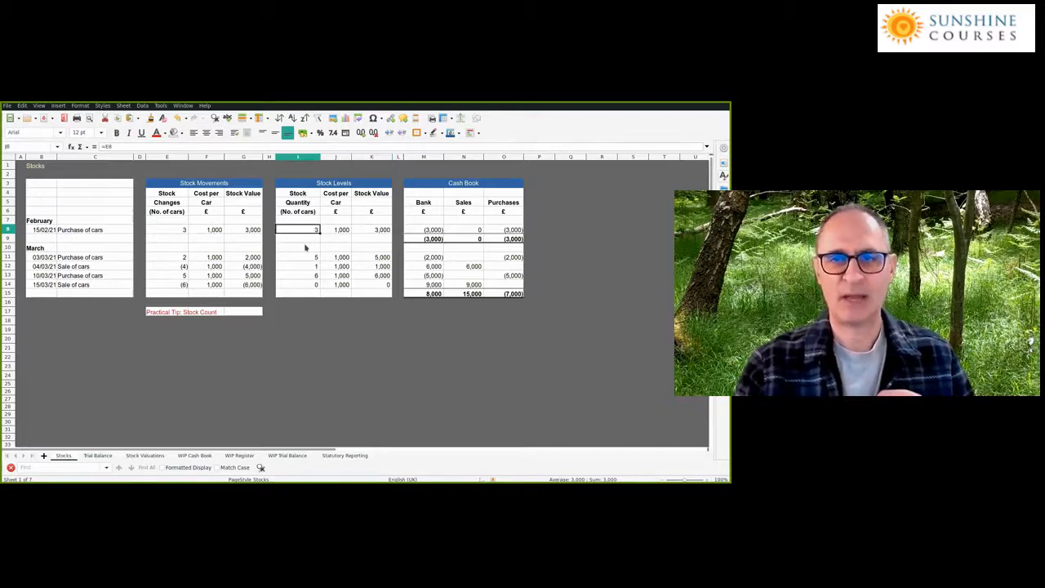
Trace how the 03/03/21 purchase adds to the February stock quantity, and inspect its resulting value in Stock Levels
key("Down")
key("Down")
key("Down")
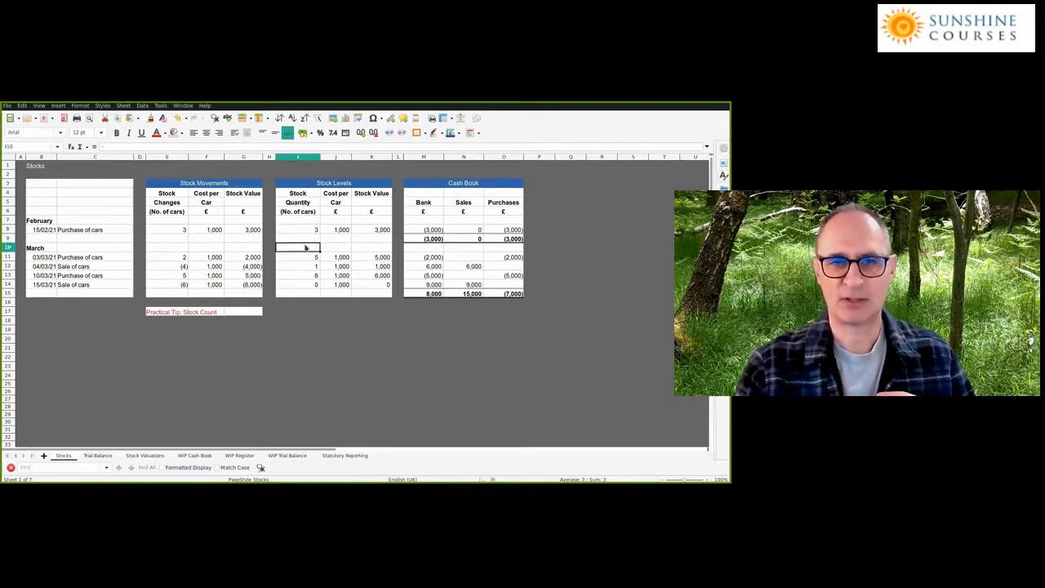
left_click(178, 259)
left_click(316, 260)
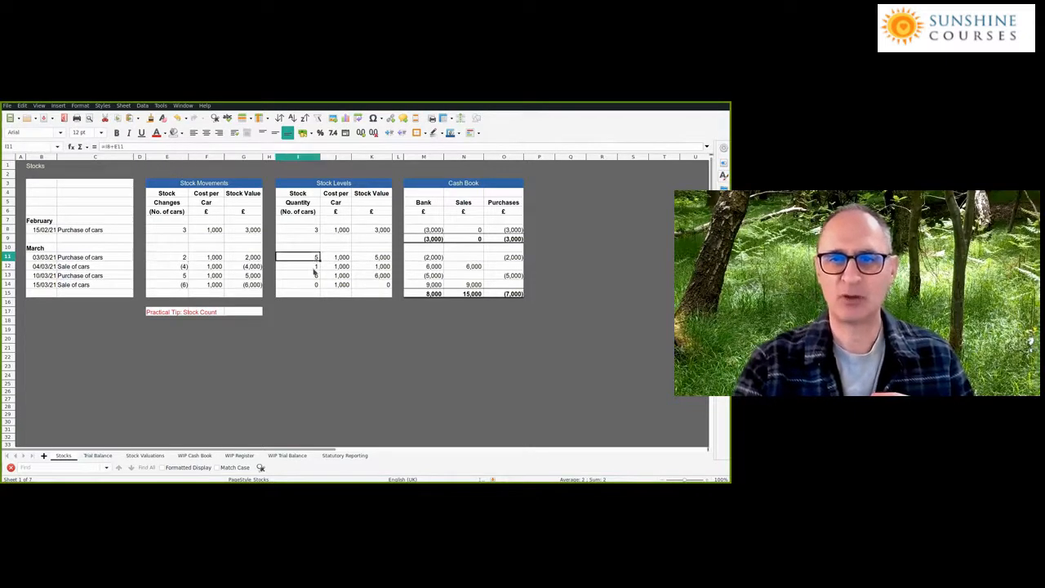
left_click(317, 231)
left_click(314, 260)
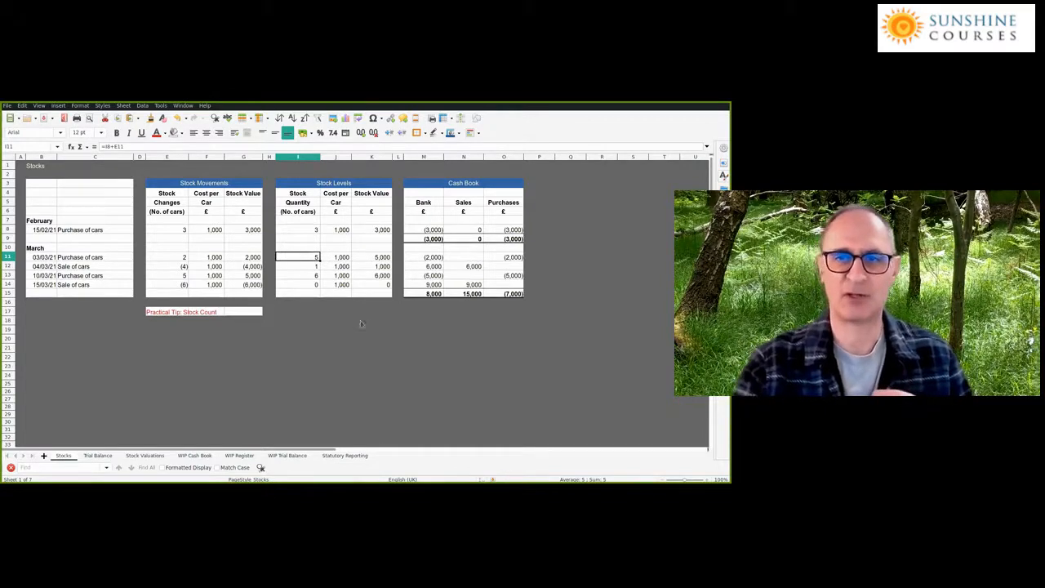
left_click(383, 260)
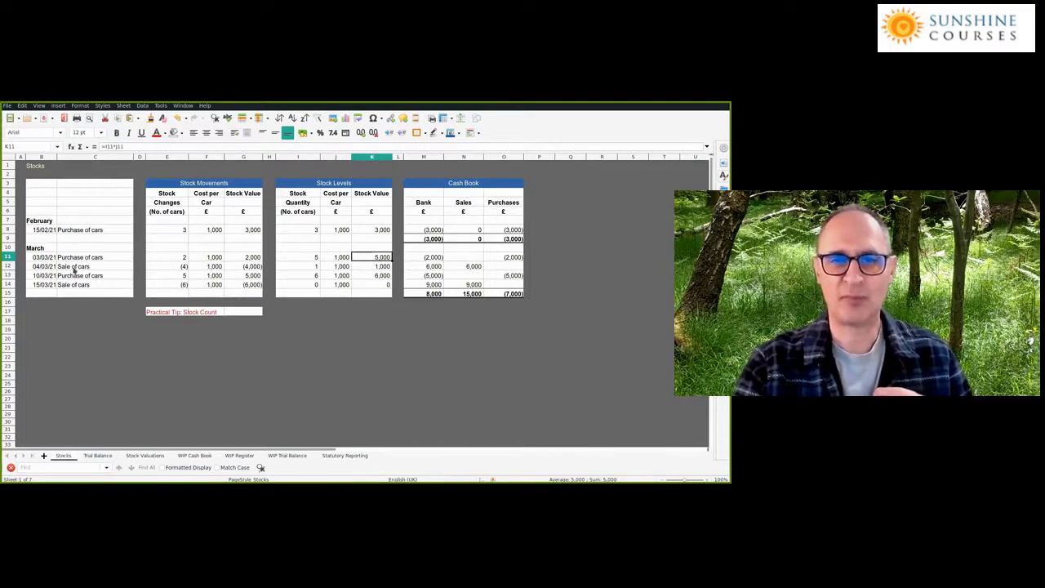
Trace the 04/03/21 sale from Stock Movements into Stock Levels, and inspect the stock quantities for 10/03/21 and 15/03/21
left_click(102, 267)
left_click(182, 268)
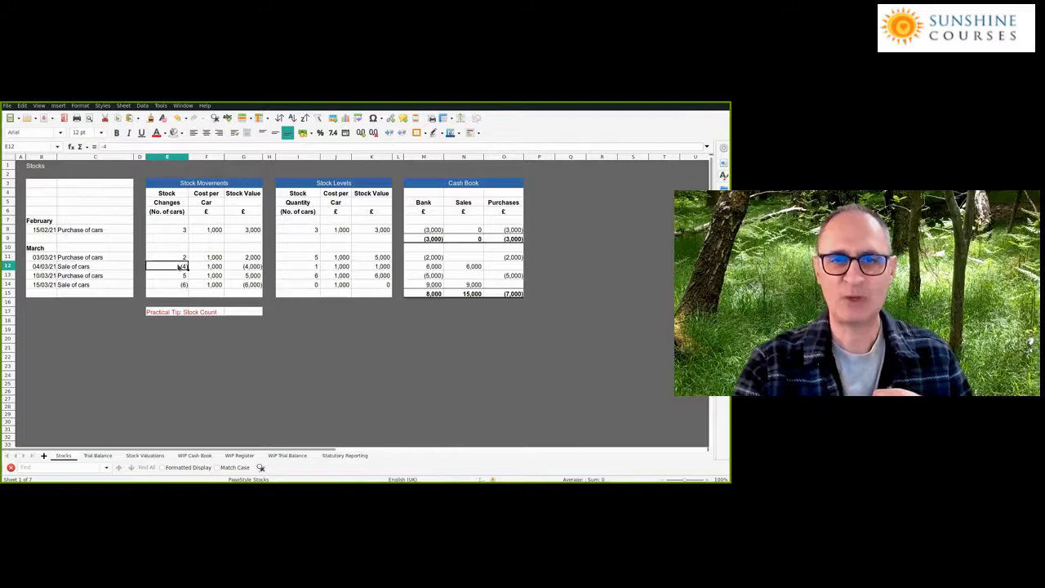
left_click(310, 270)
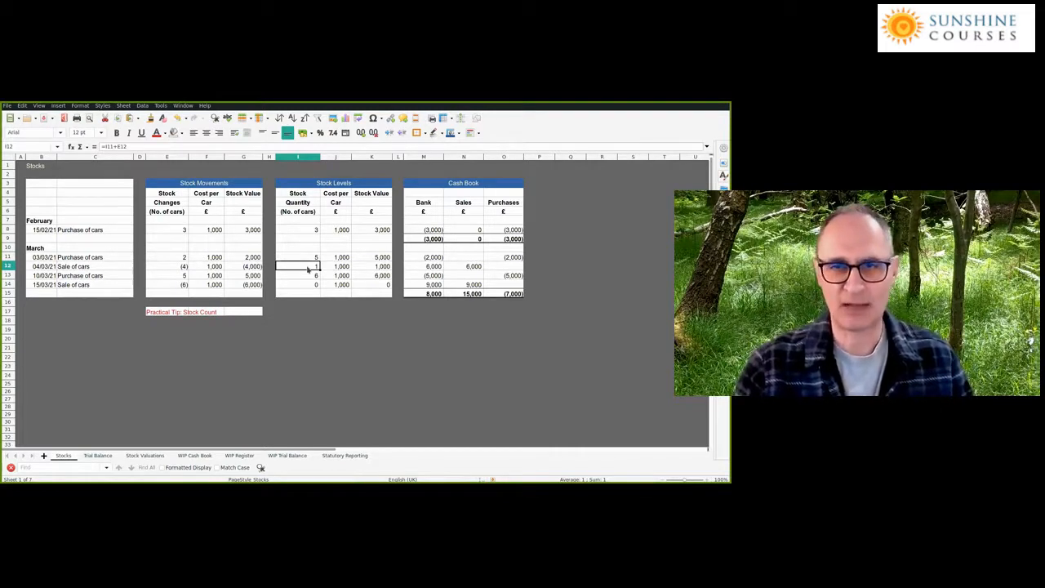
left_click(180, 267)
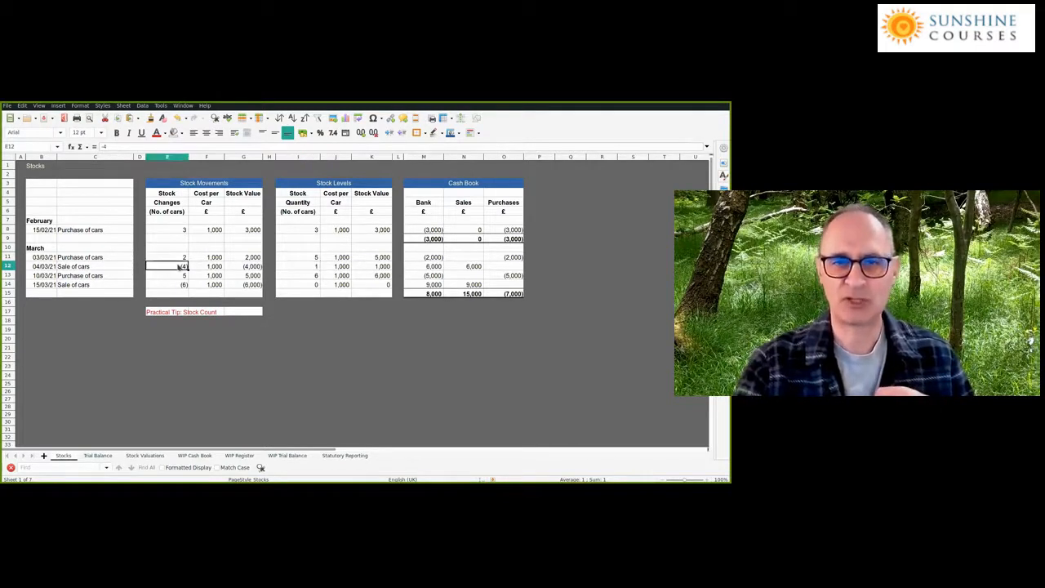
left_click(210, 267)
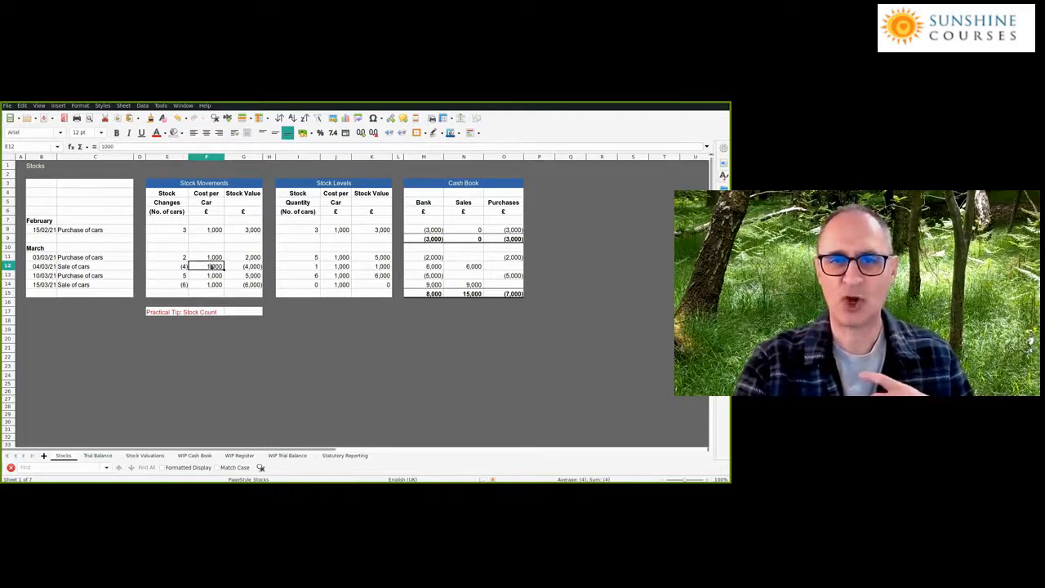
left_click(310, 268)
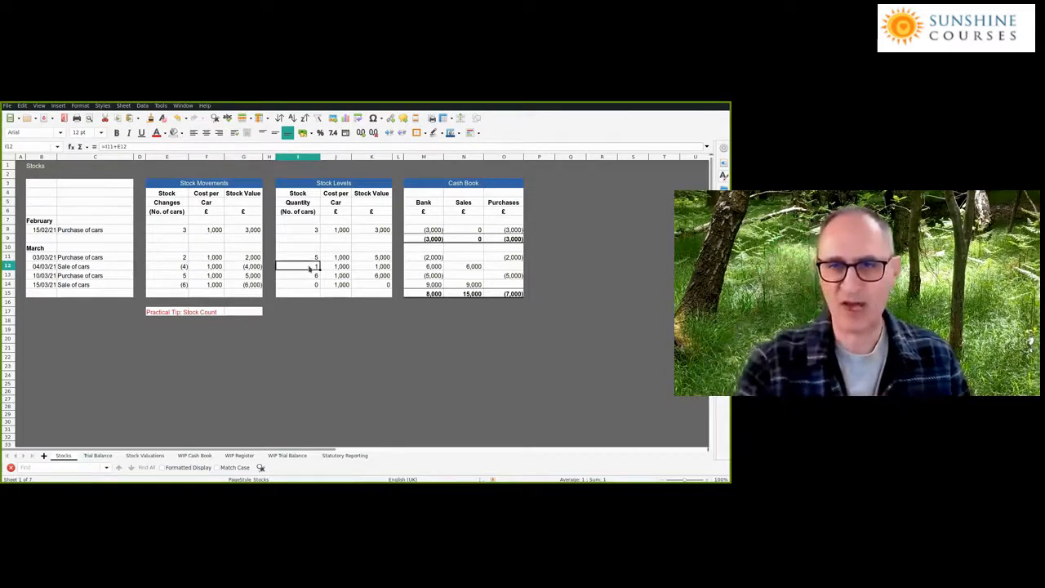
key("Right")
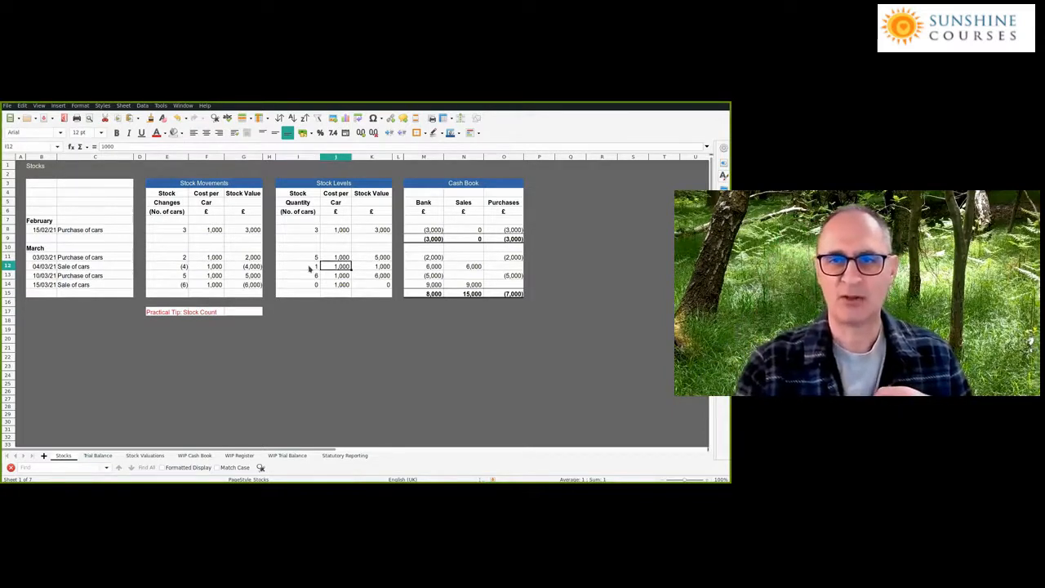
key("Right")
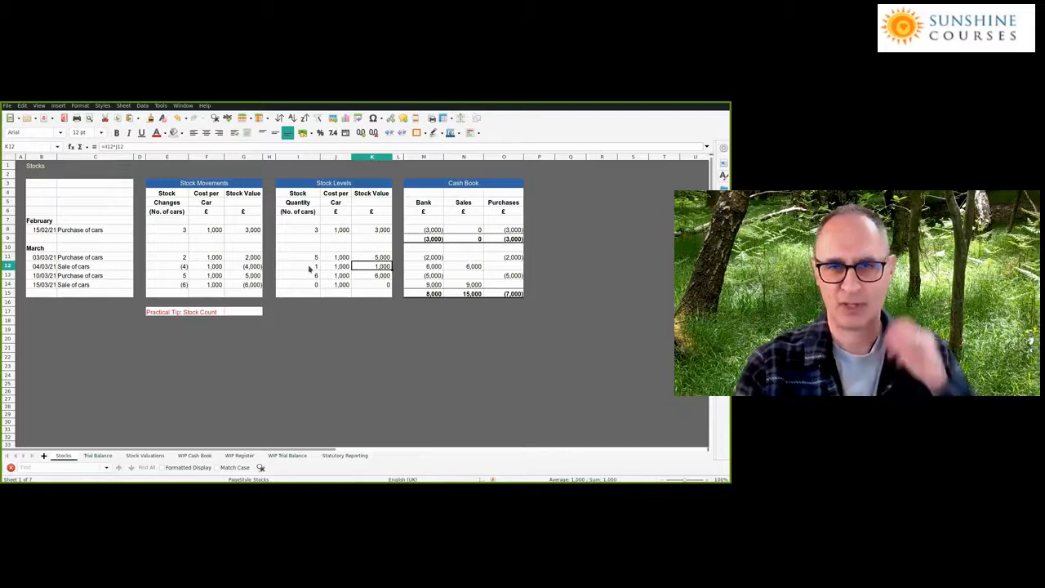
left_click(310, 266)
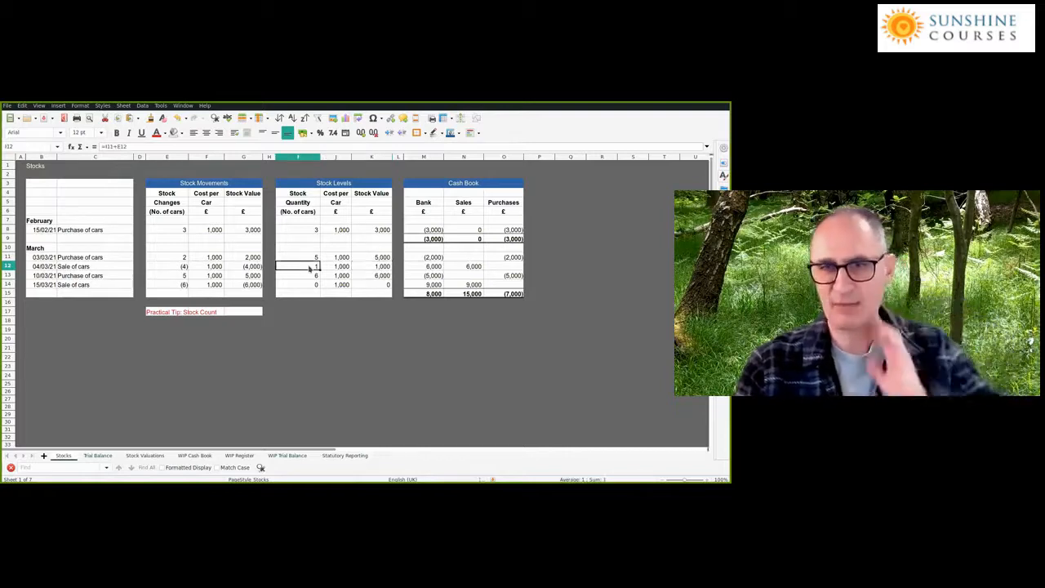
key("Down")
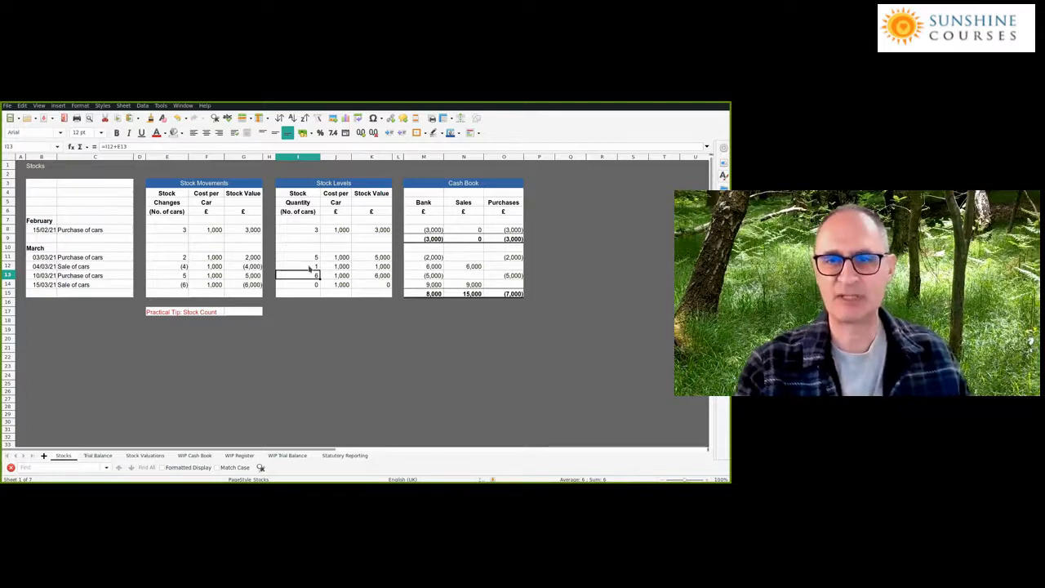
key("Down")
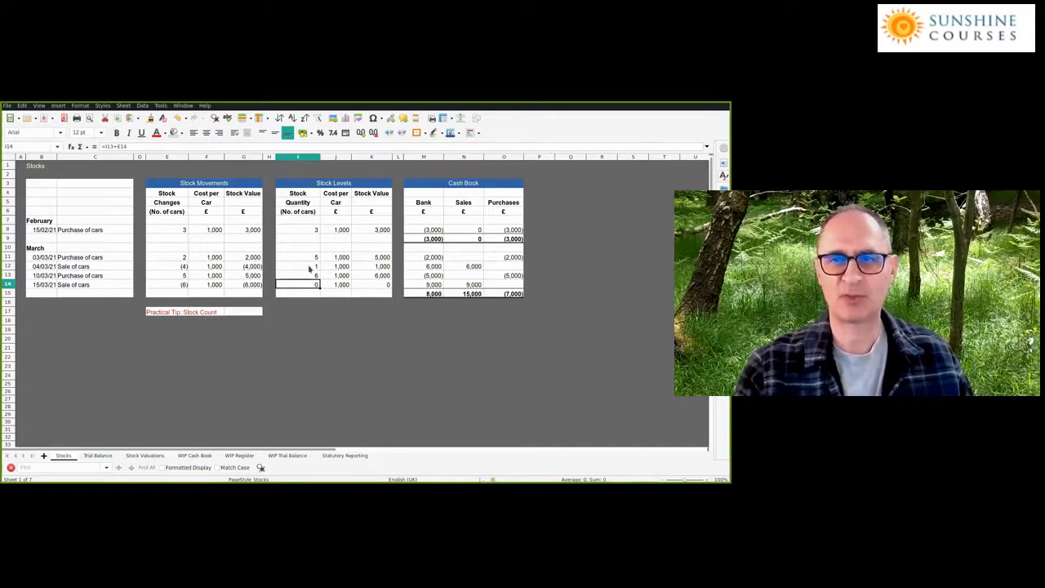
Examine the Cash Book entries for the 15/02/21 purchase, comparing the Bank, Sales and Purchases columns
left_click(430, 231)
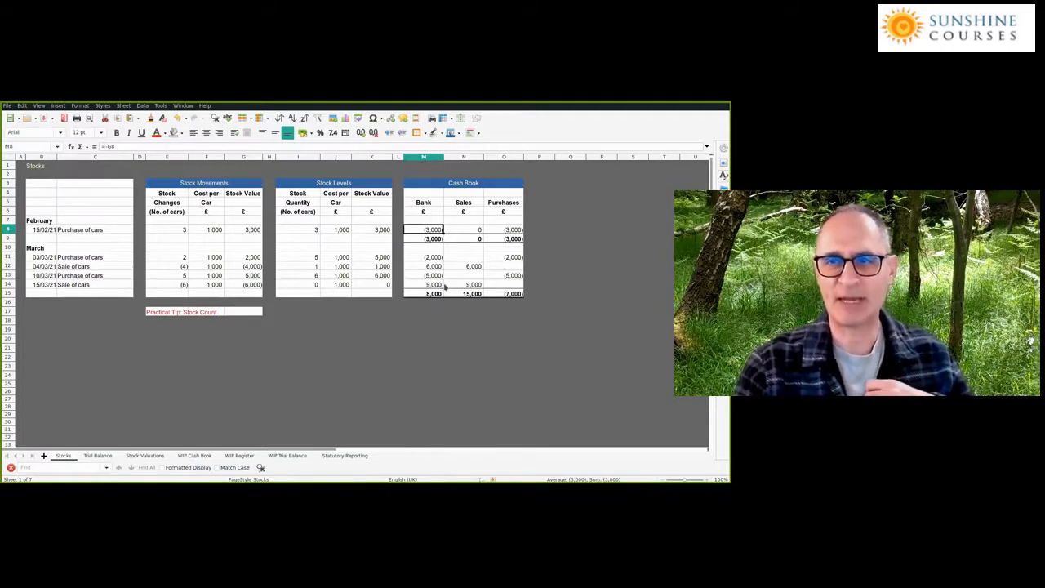
key("Right")
key("Right")
key("Left")
key("Left")
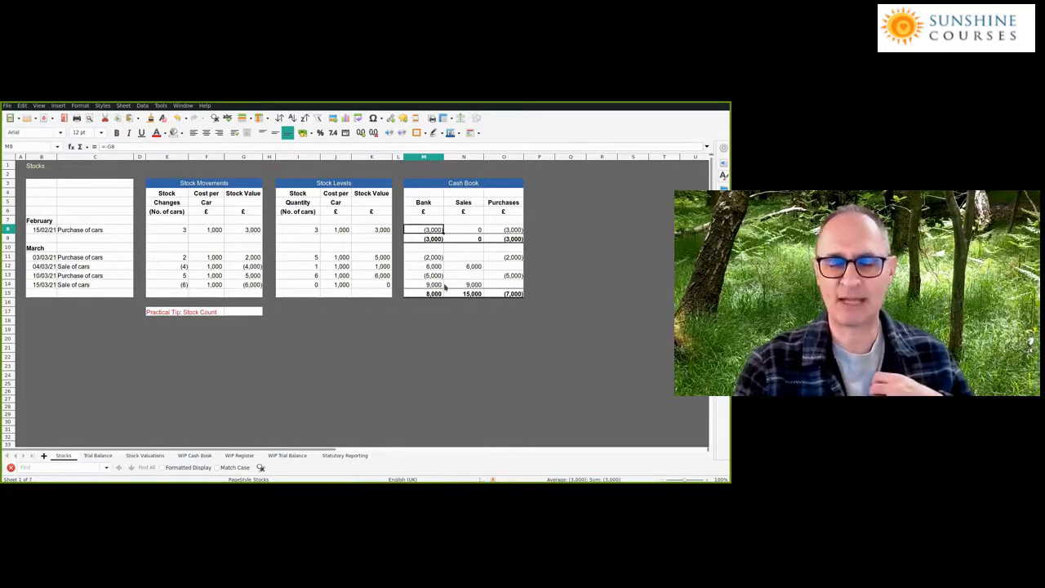
key("Right")
key("Right")
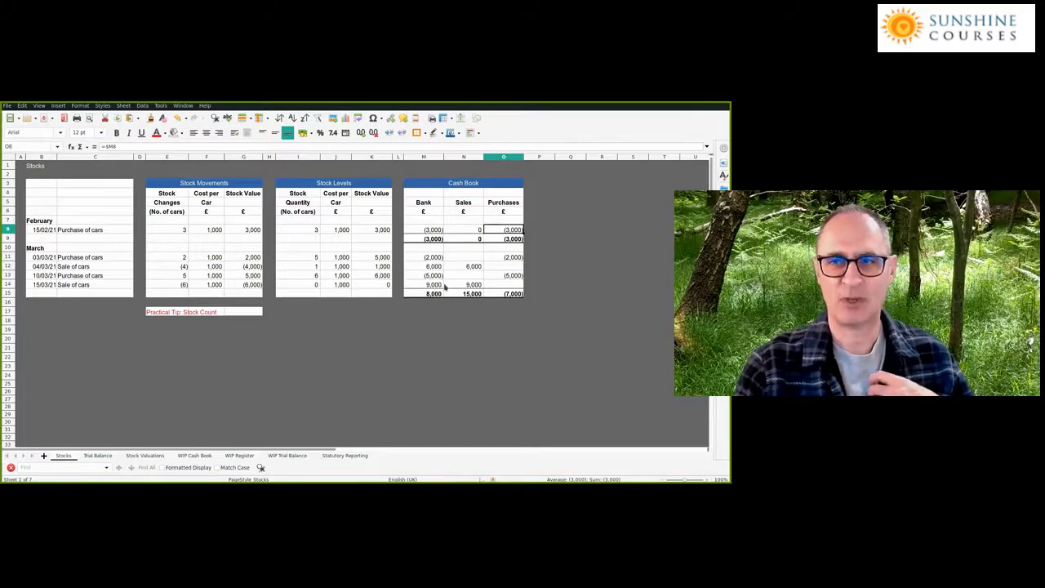
key("Left")
key("Left")
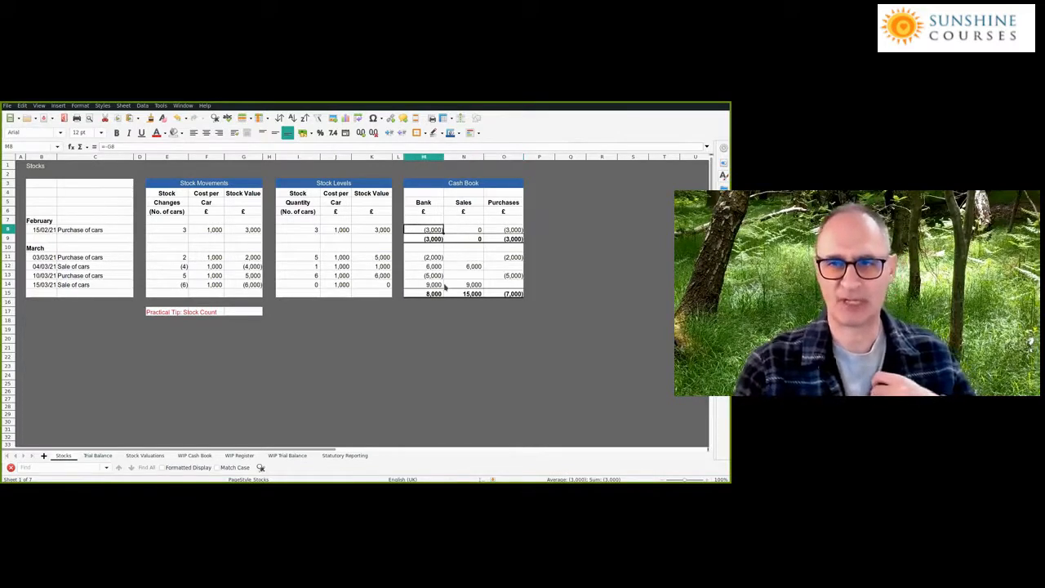
Inspect the Cash Book's Bank formulas for each March purchase and sale, from 03/03/21 through 15/03/21
key("Down")
key("Down")
key("Down")
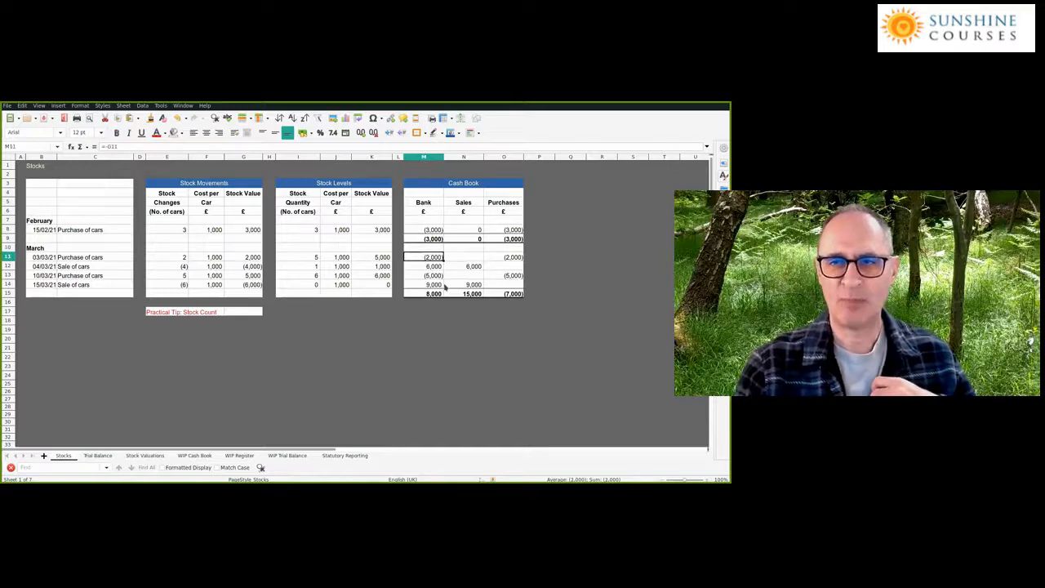
key("Down")
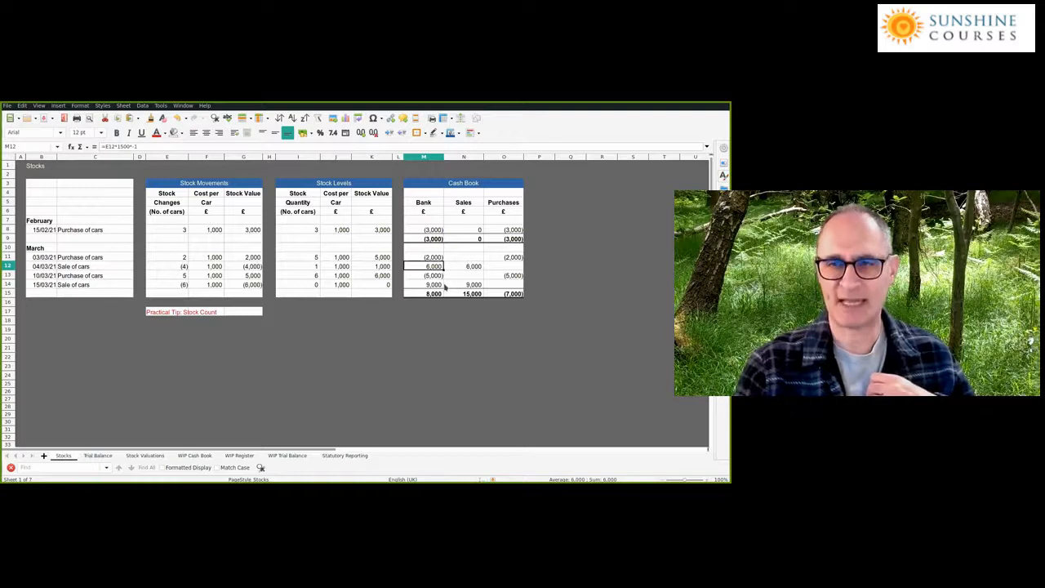
key("Down")
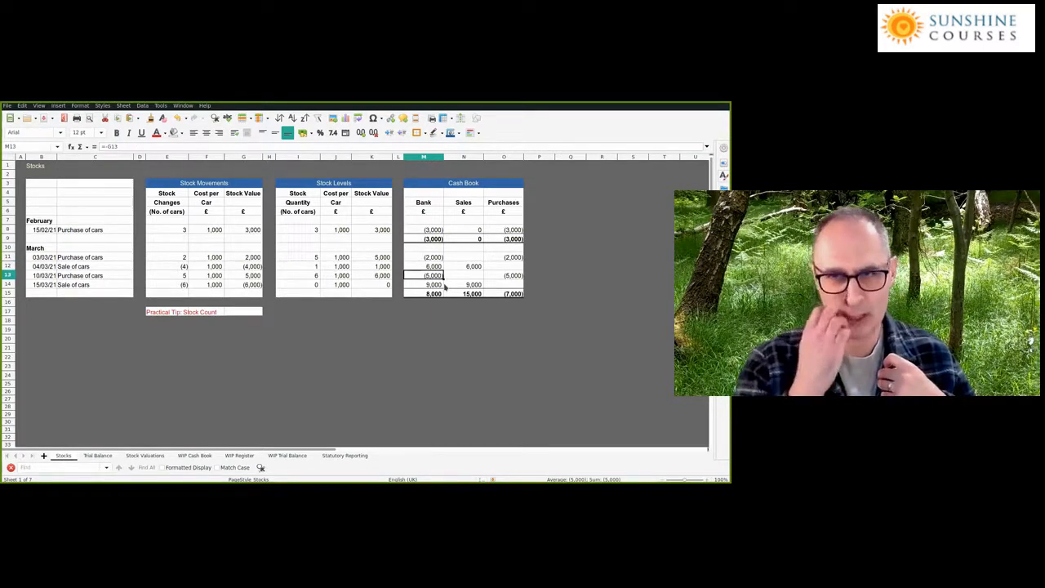
key("Down")
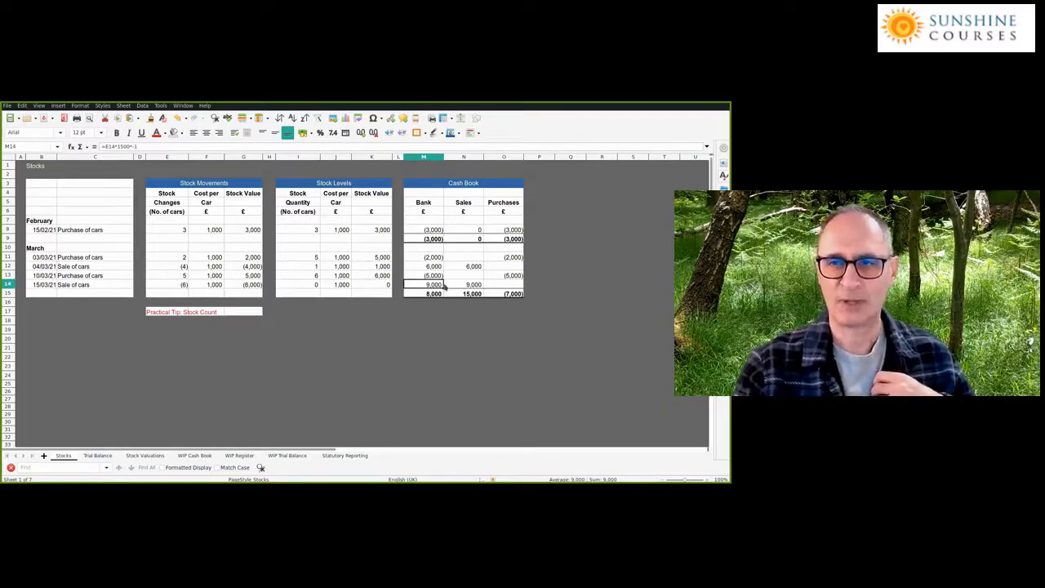
Inspect the Cash Book's Bank and Sales formulas for the 04/03/21 sale of cars
key("Up")
key("Up")
key("Right")
key("Left")
key("Right")
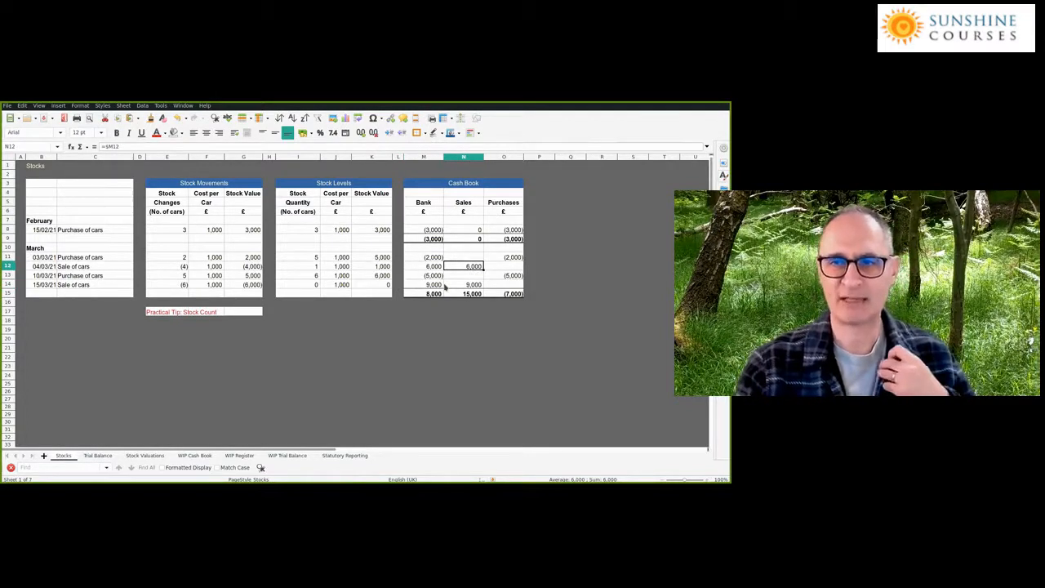
key("Left")
Compare the Cash Book's Bank total for March with the Bank total for February
key("Down")
key("Down")
key("Down")
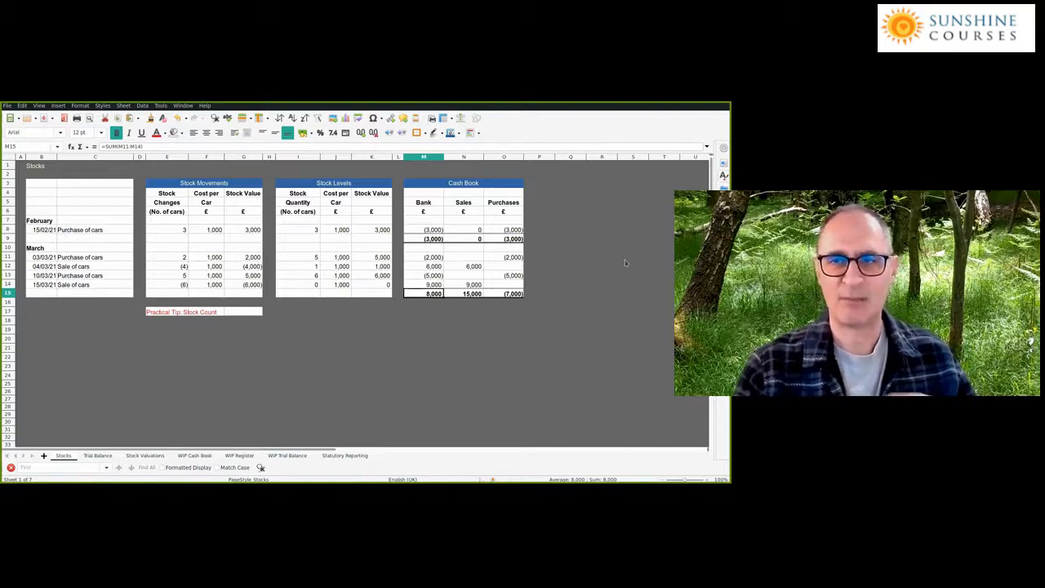
key("Up")
key("Up")
key("Up")
key("Up")
key("Up")
key("Up")
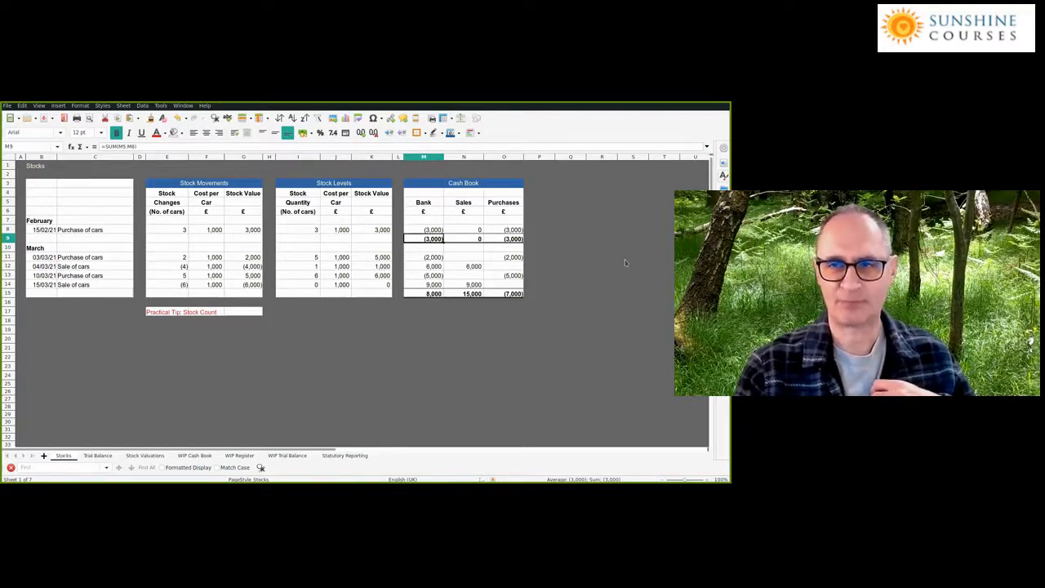
key("ctrl+Down")
key("ctrl+Down")
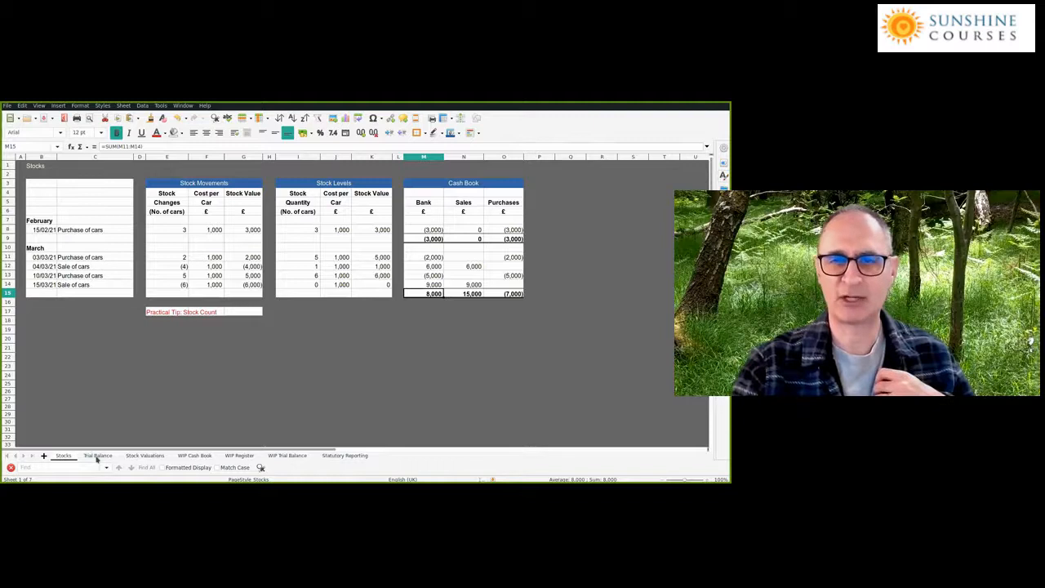
On the Trial Balance sheet, inspect the February Cash Book entries for Bank Account and Costs
key("ctrl+Page_Down")
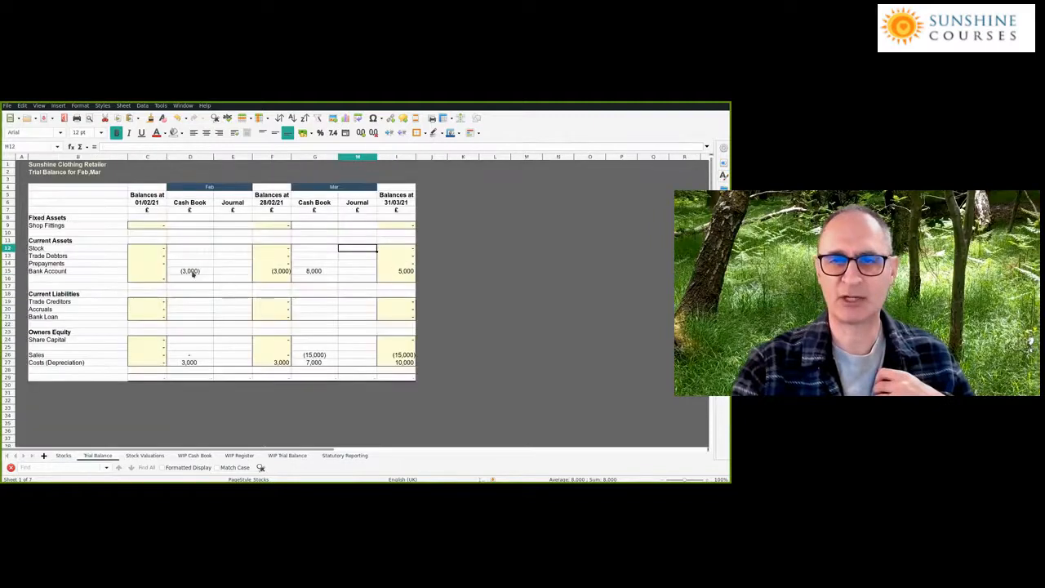
left_click(191, 272)
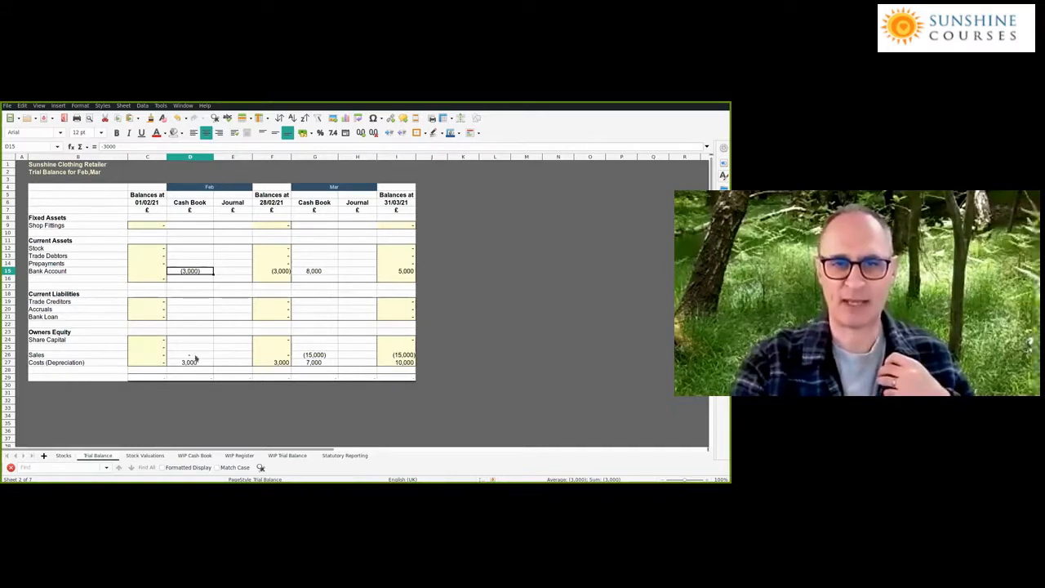
left_click(191, 363)
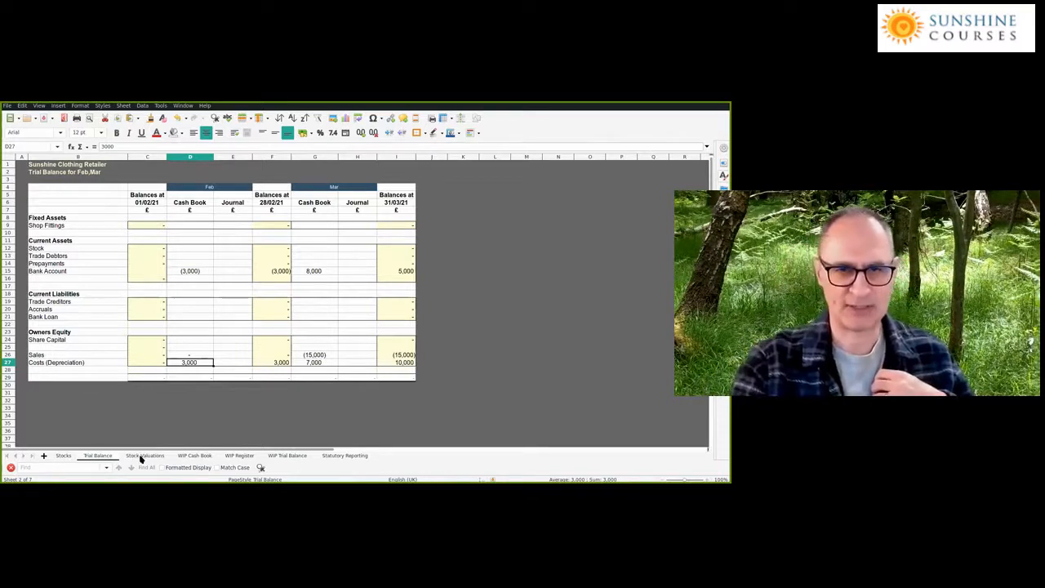
Change the Costs (Depreciation) row label on the Trial Balance sheet to "Costs Purchases"
left_click(53, 364)
left_click_drag(117, 146, 201, 147)
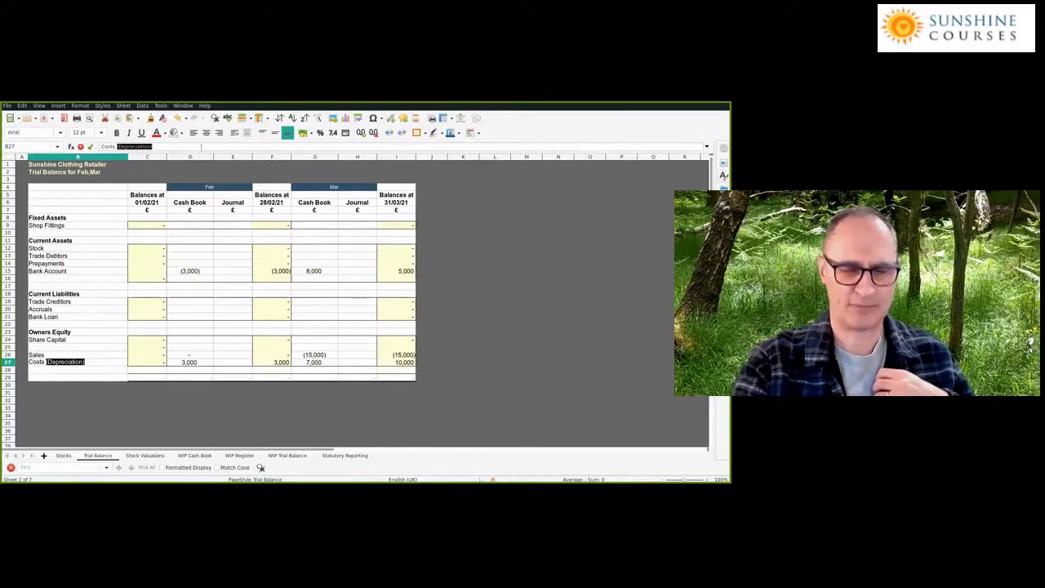
key("BackSpace")
type("Purchases")
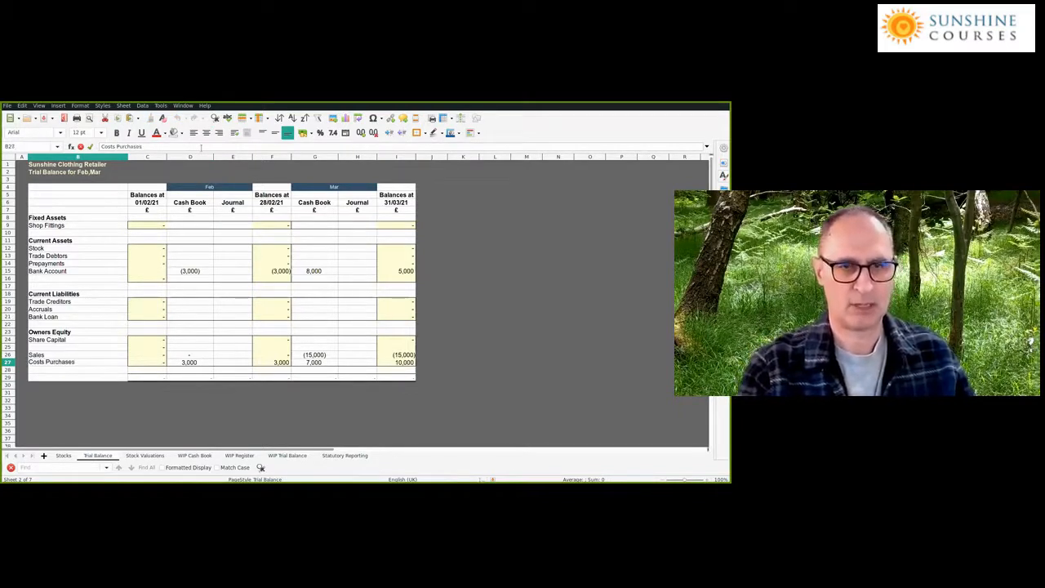
key("Return")
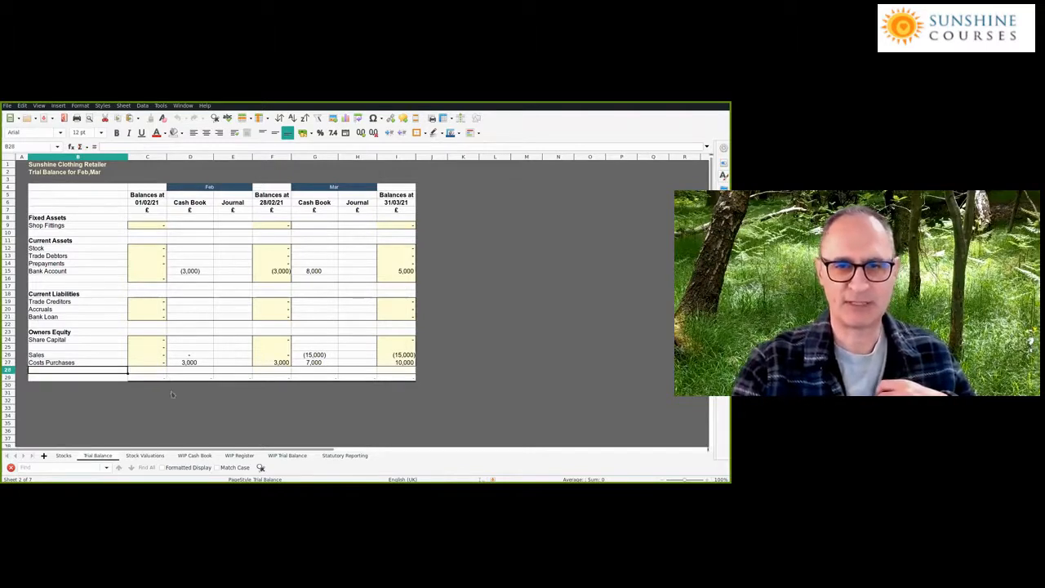
Compare the February Costs Purchases entry with the February Purchases total in the Stocks sheet's Cash Book
key("Up")
key("Right")
key("Right")
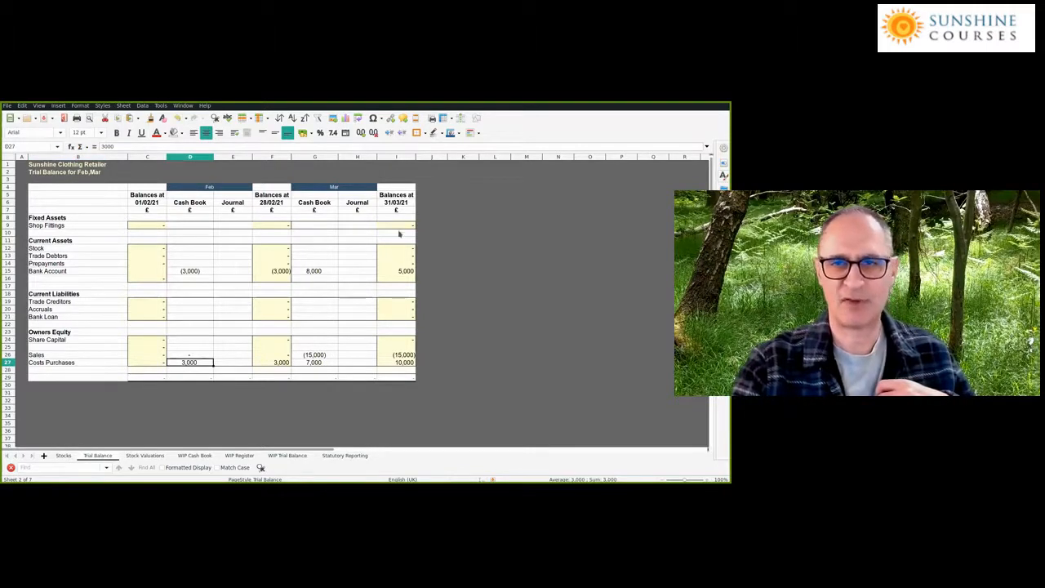
key("ctrl+Page_Up")
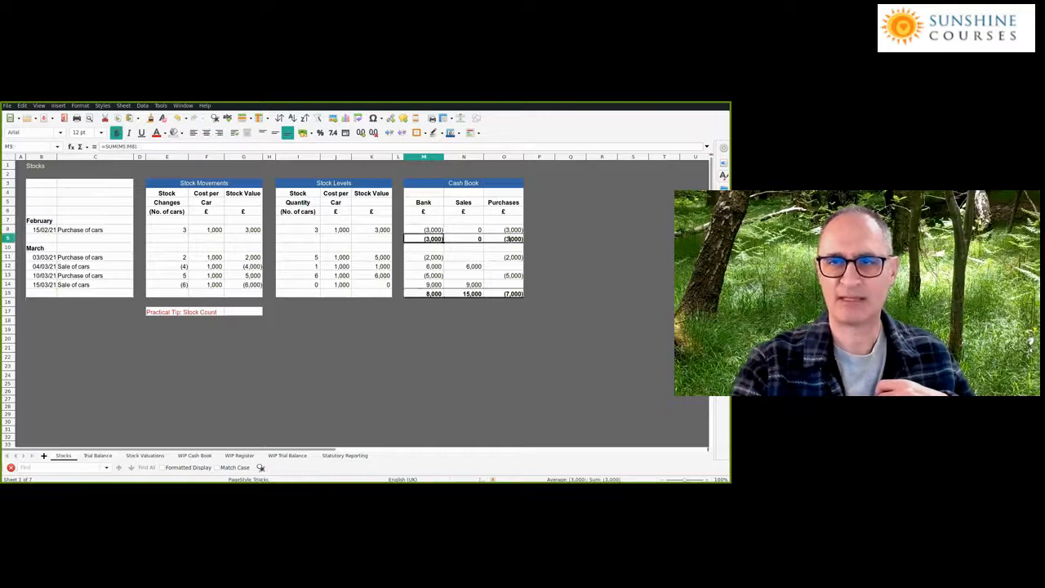
left_click(98, 455)
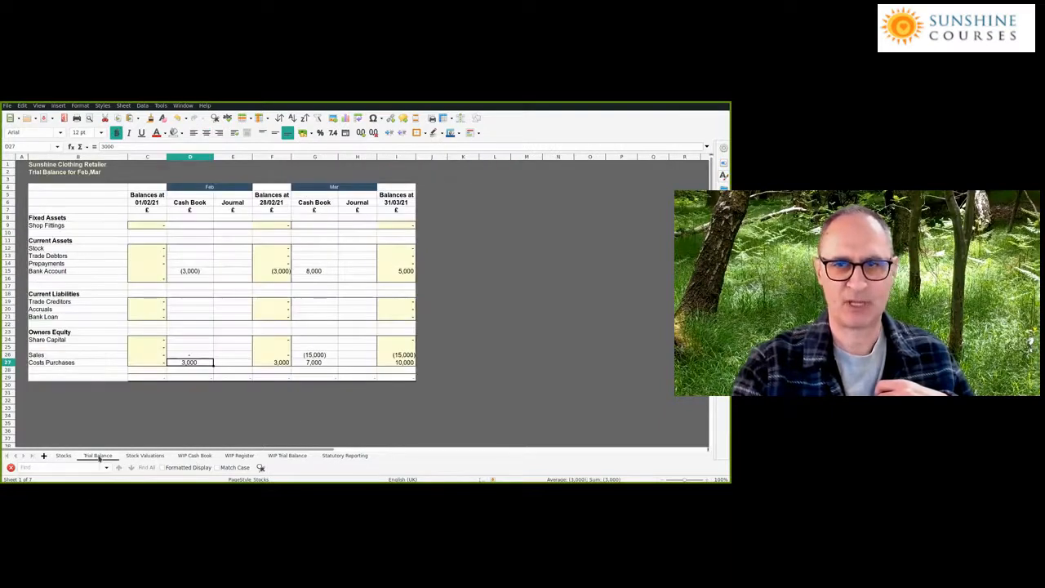
Inspect the Trial Balance's March Cash Book formulas for Bank Account, Sales and Costs Purchases
left_click(314, 272)
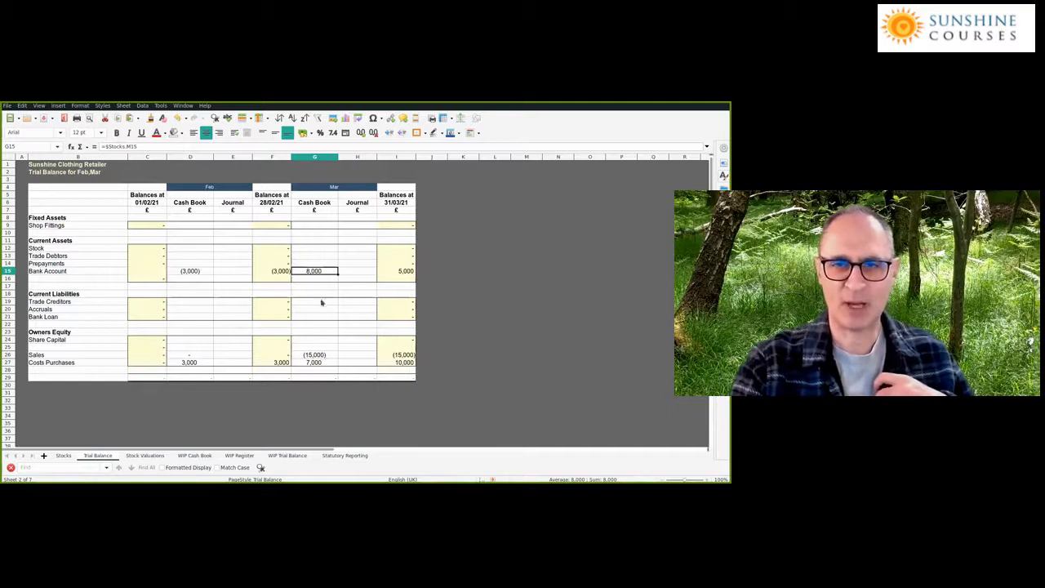
left_click(324, 356)
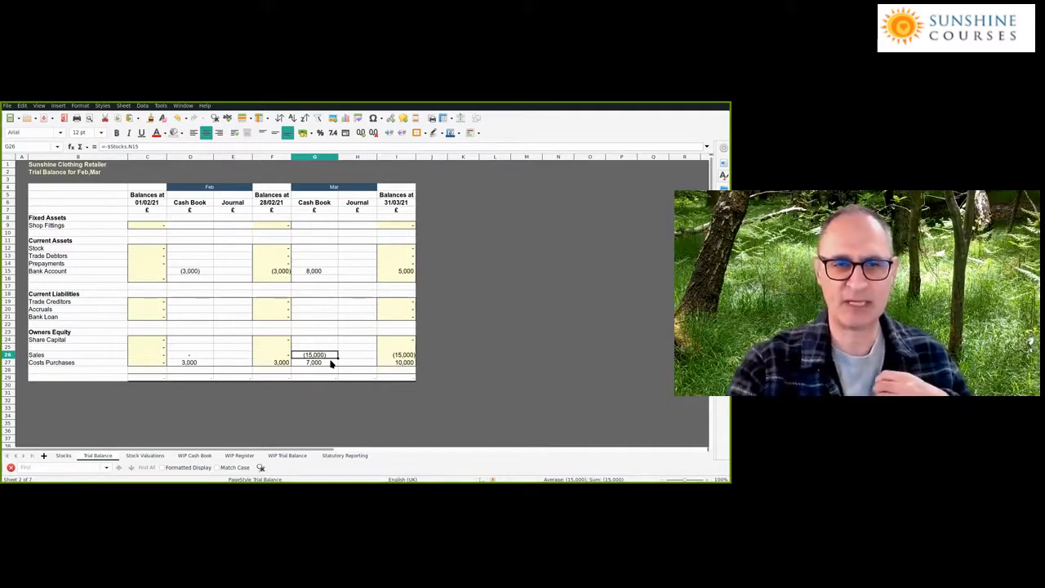
left_click(329, 363)
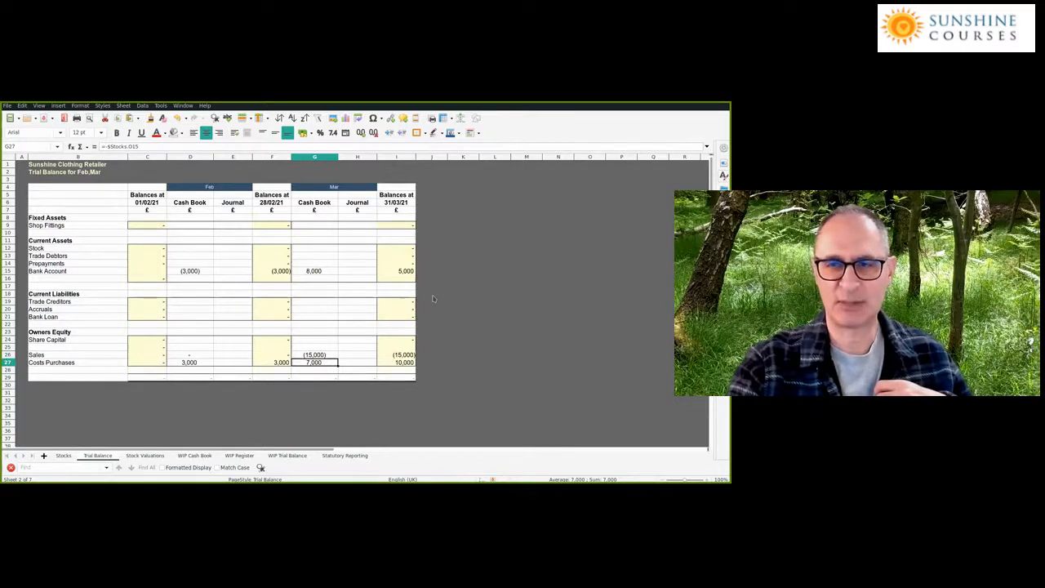
Check the March Bank, Sales and Purchases totals in the Stocks sheet's Cash Book
key("ctrl+Page_Up")
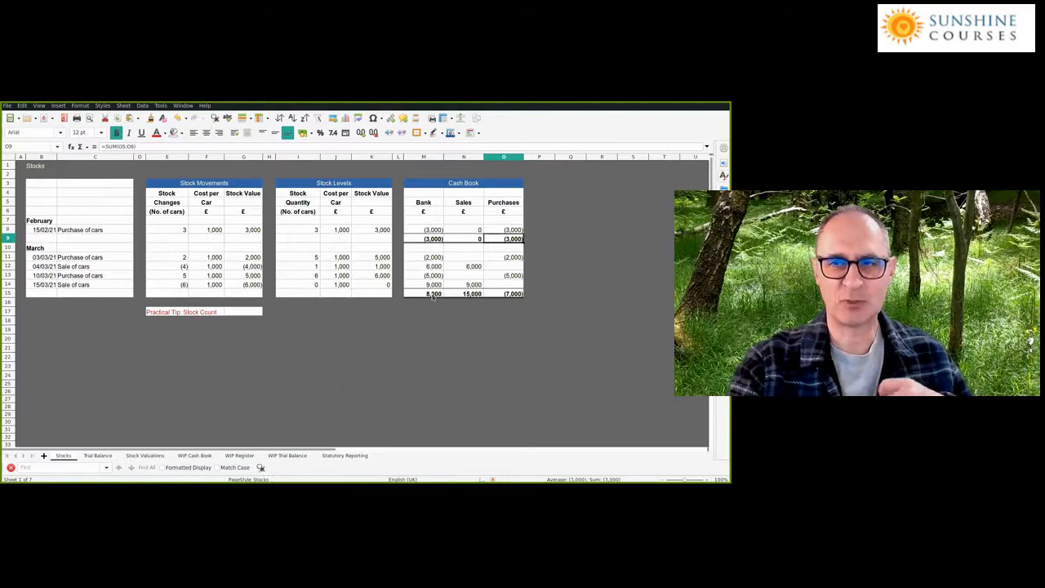
left_click(433, 294)
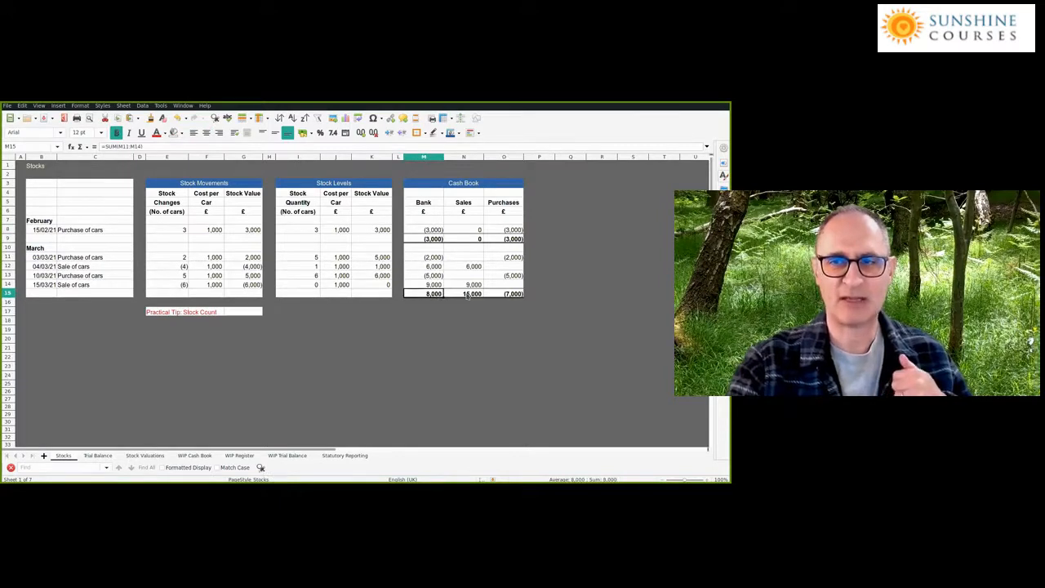
left_click(467, 296)
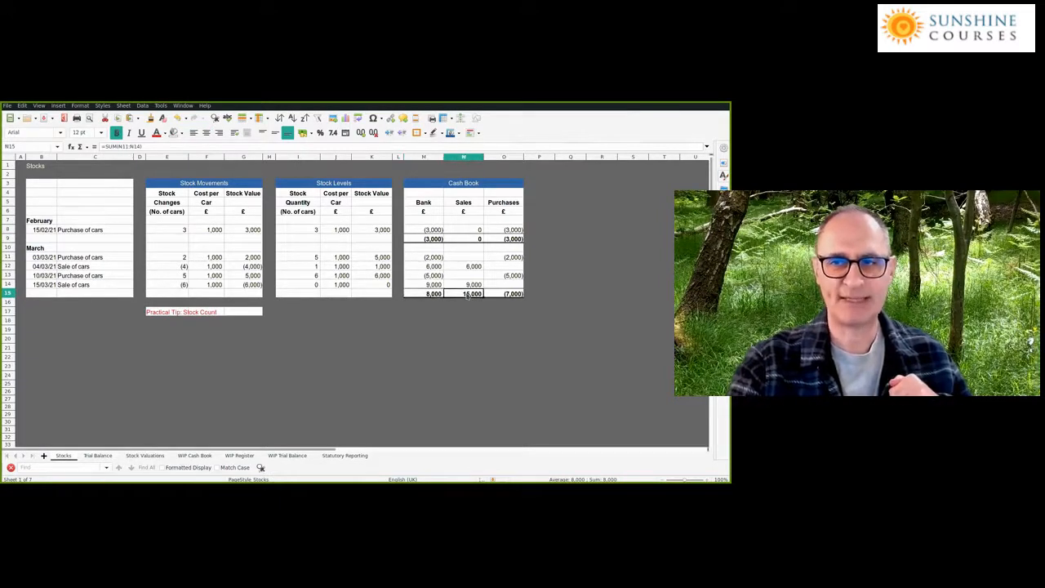
left_click(511, 295)
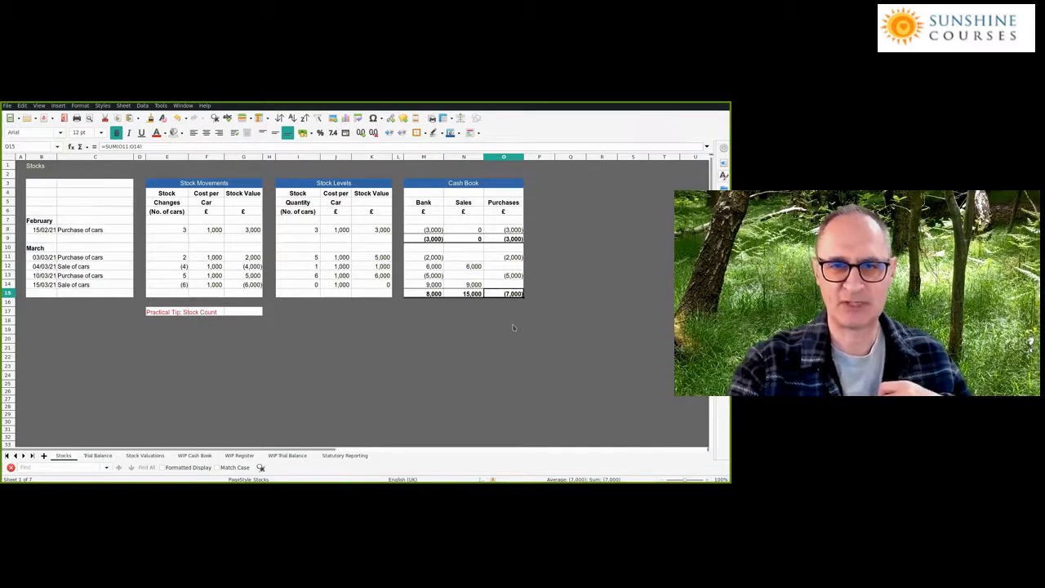
Compare the Trial Balance's 28/02/21 Costs Purchases balance with the February stock quantity and value in Stock Levels
left_click(97, 454)
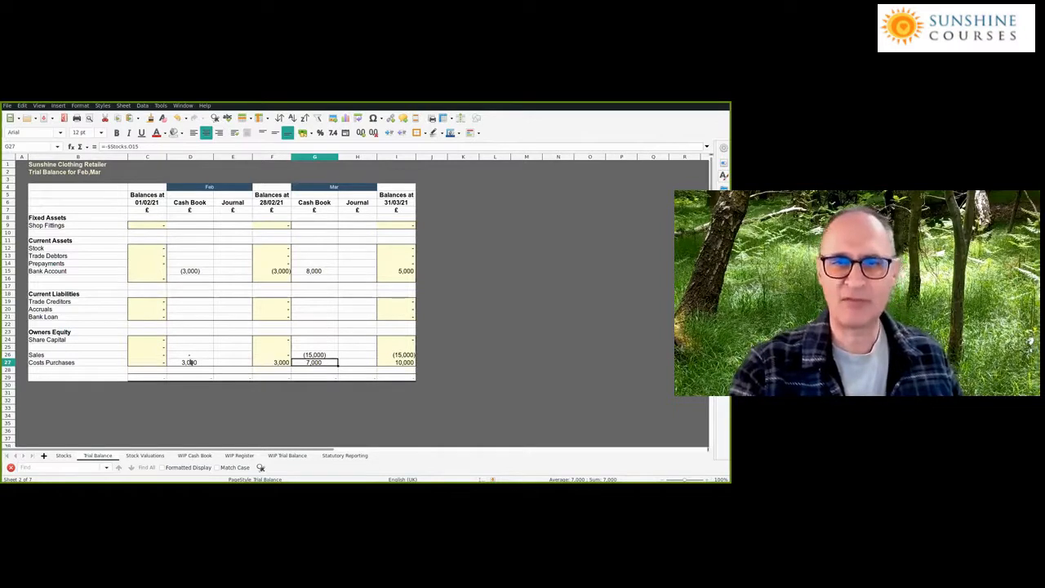
left_click(280, 364)
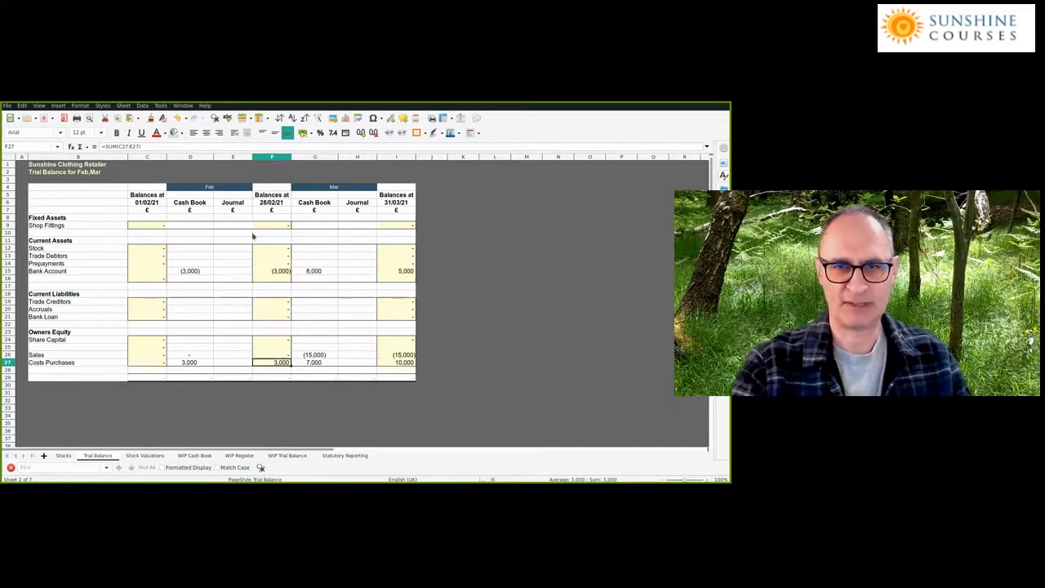
key("ctrl+Page_Up")
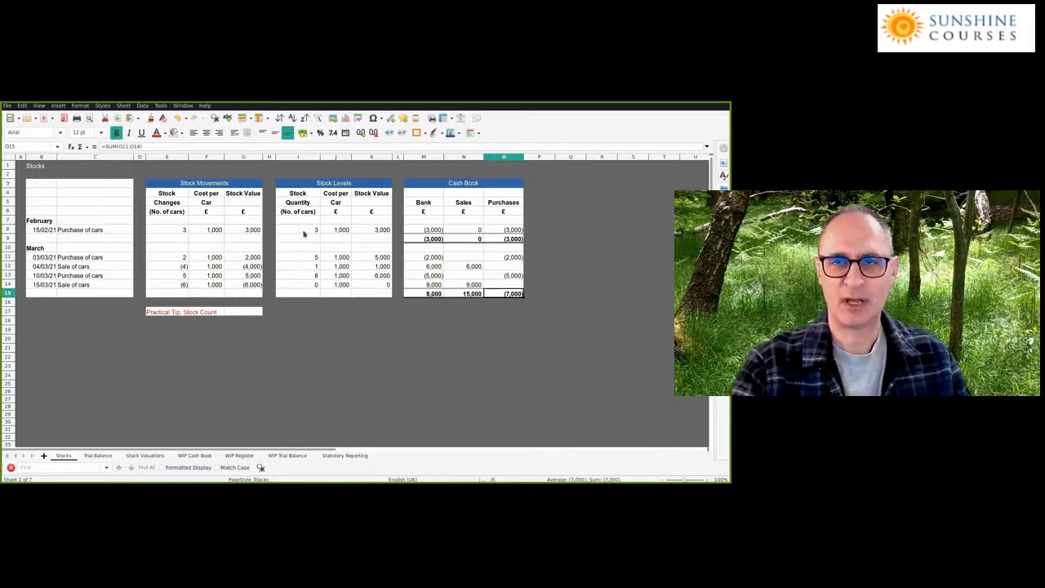
left_click(304, 233)
left_click(372, 232)
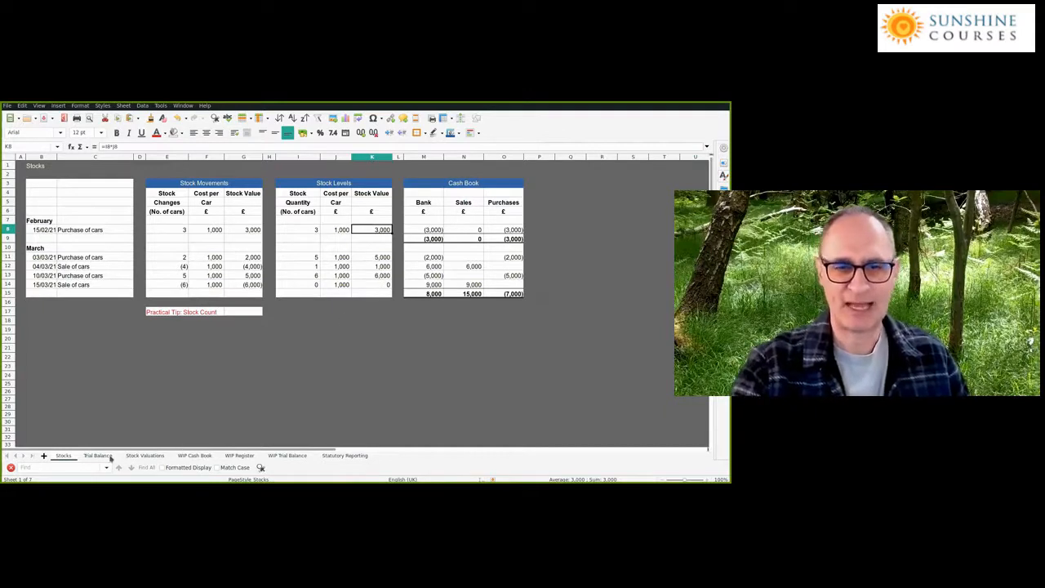
key("ctrl+Page_Down")
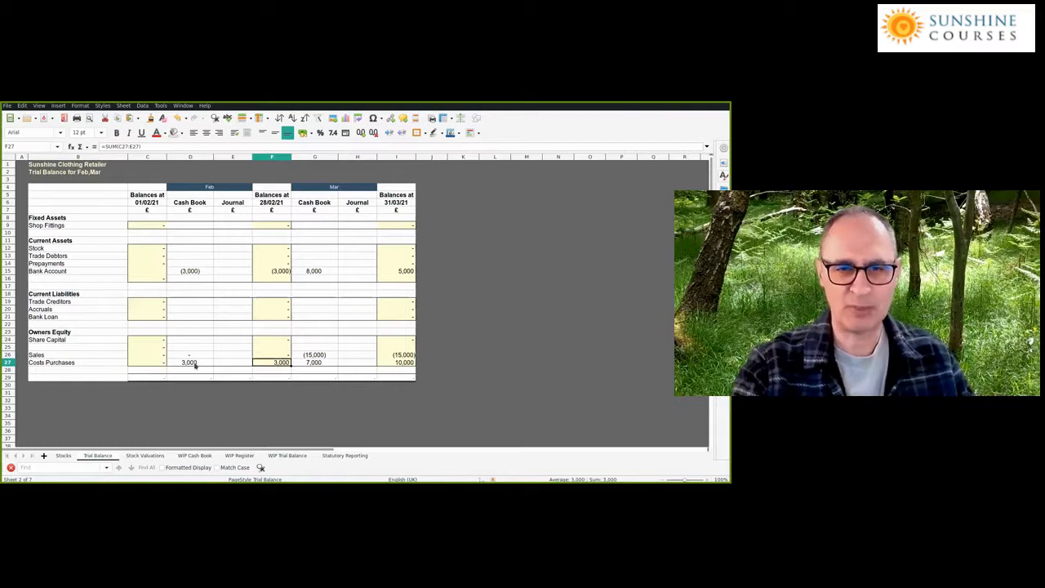
left_click(65, 455)
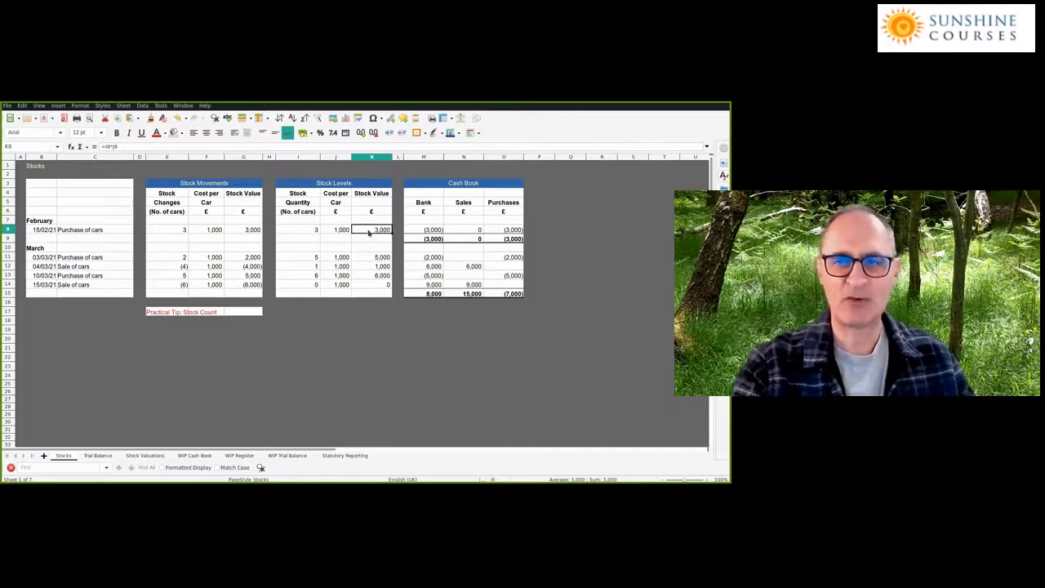
left_click(97, 456)
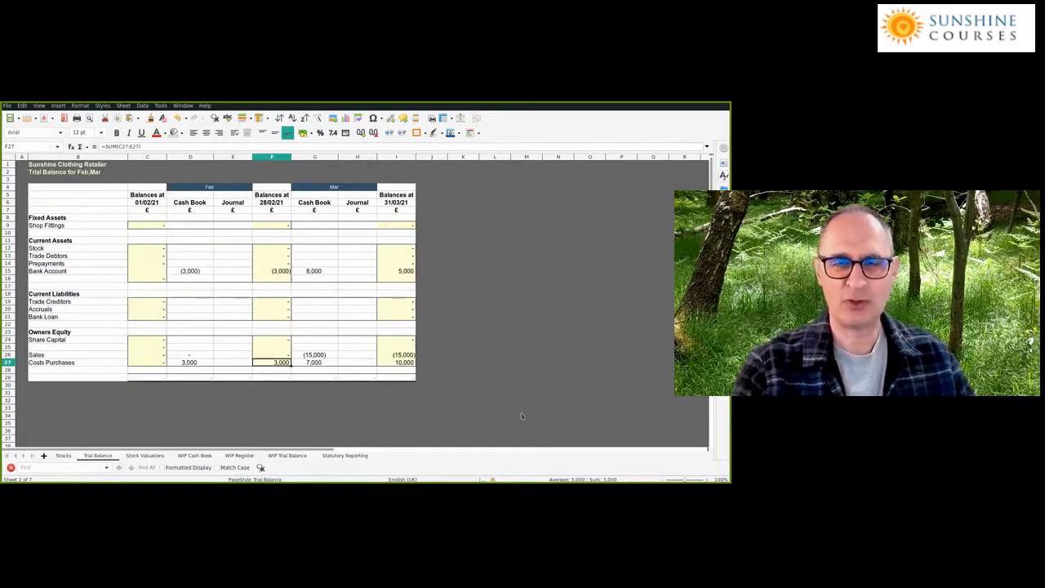
Enter a February Journal adjustment of -3000 for Costs Purchases on the Trial Balance sheet
key("Left")
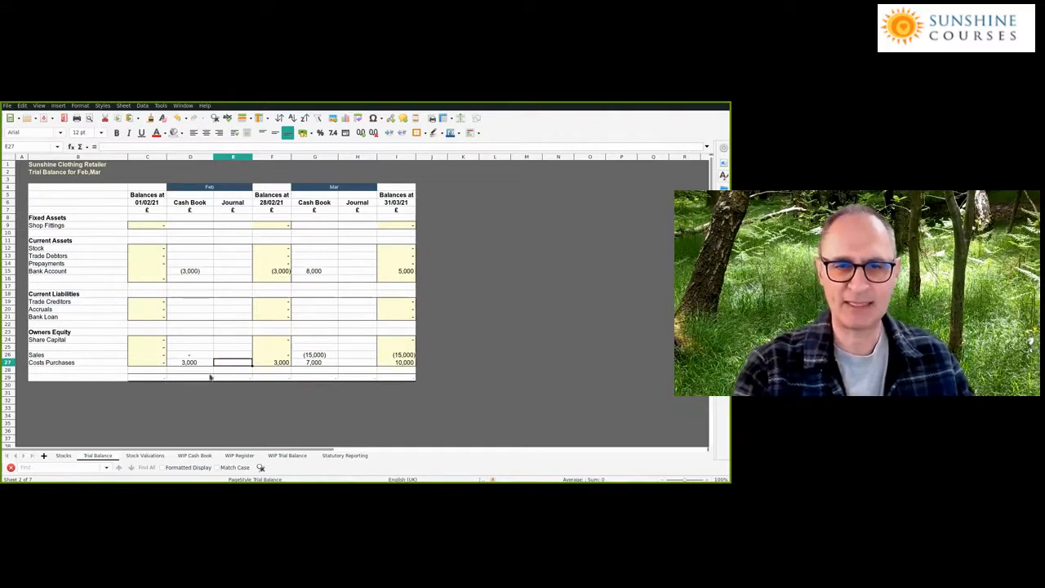
left_click(189, 363)
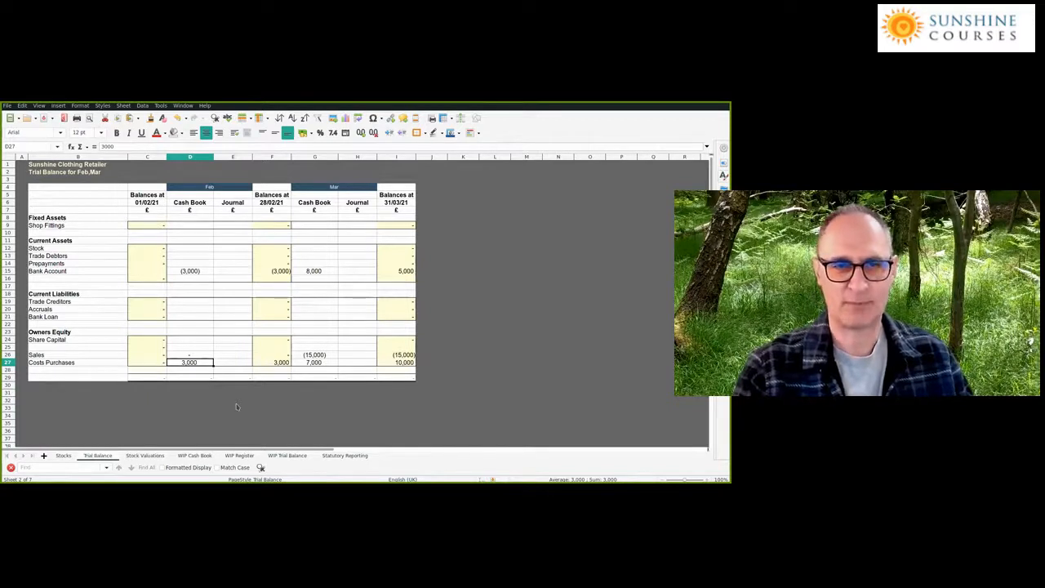
key("Right")
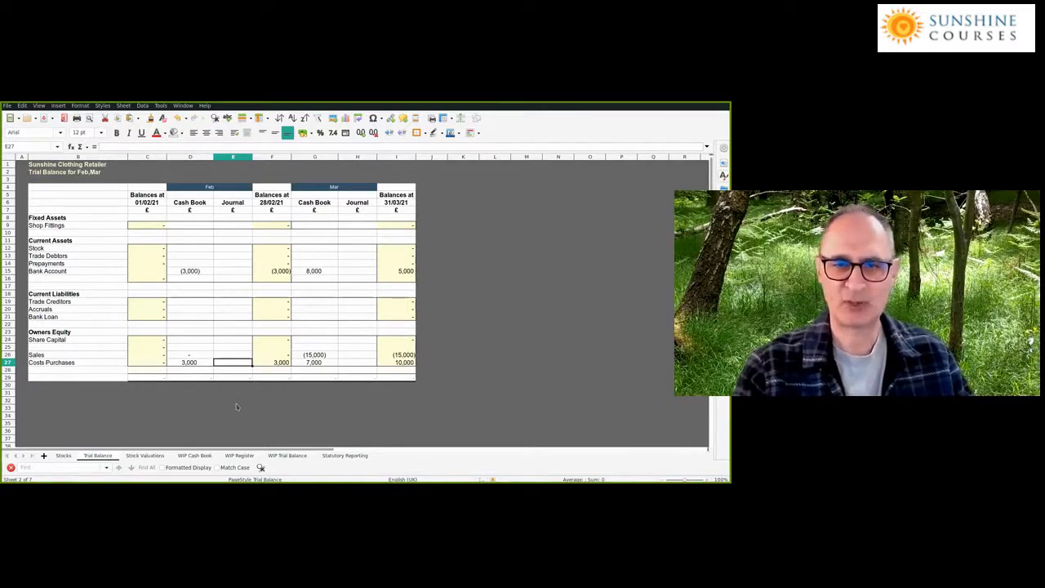
type("-")
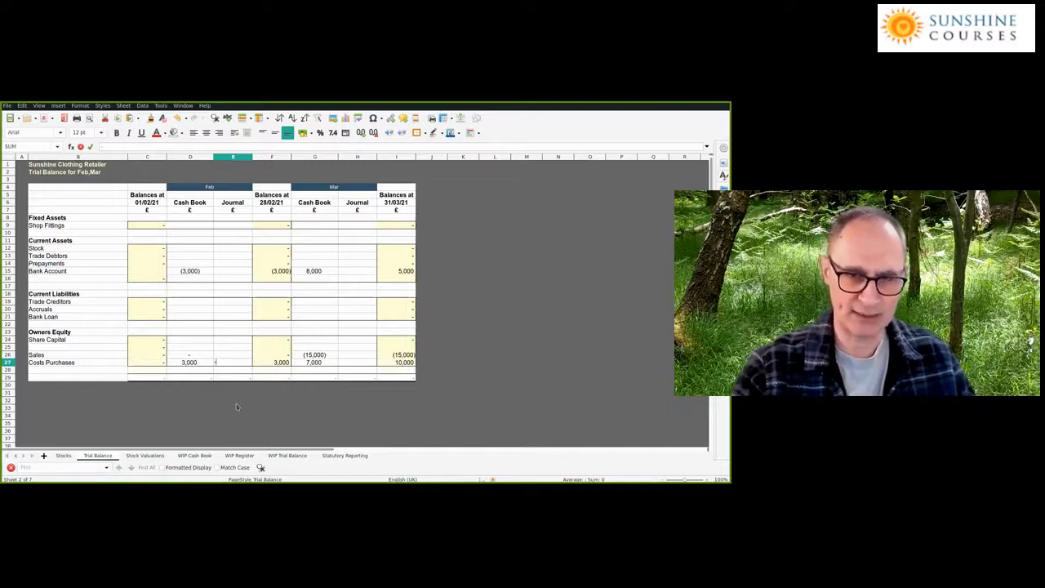
type("3000")
key("Return")
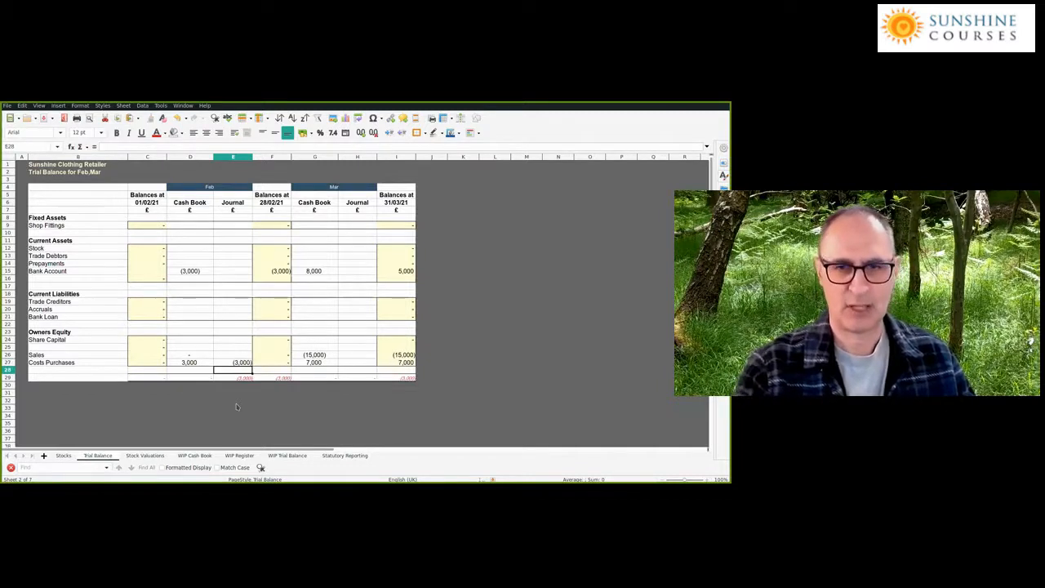
Enter the matching February Journal adjustment of 3000 for Stock under Current Assets
key("Up")
key("Up")
key("Up")
key("Up")
key("Up")
key("Up")
key("Up")
key("Up")
key("Up")
key("Up")
key("Up")
key("Up")
key("Up")
key("Up")
key("Up")
key("Up")
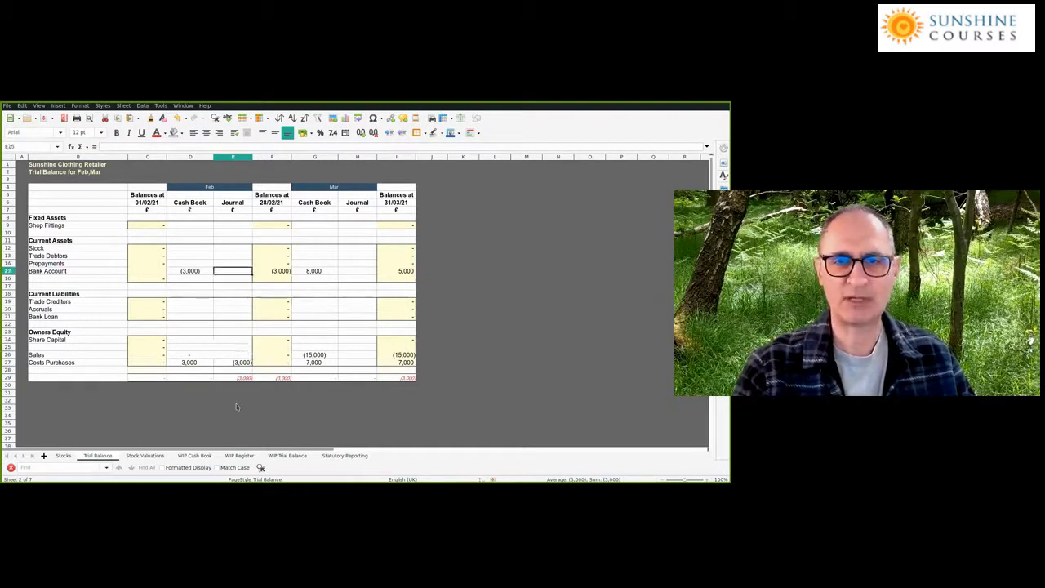
type("3,000")
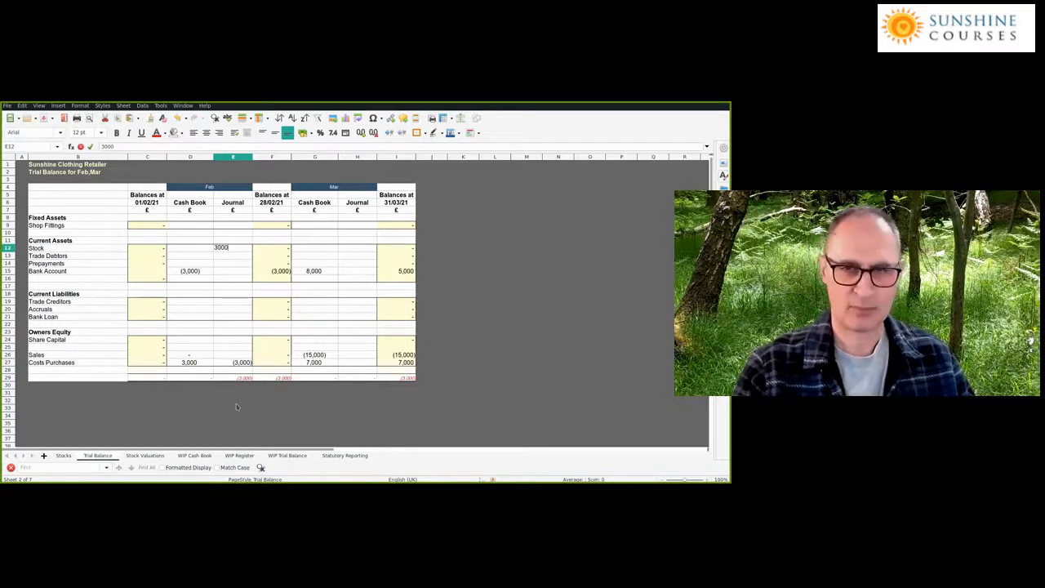
key("Return")
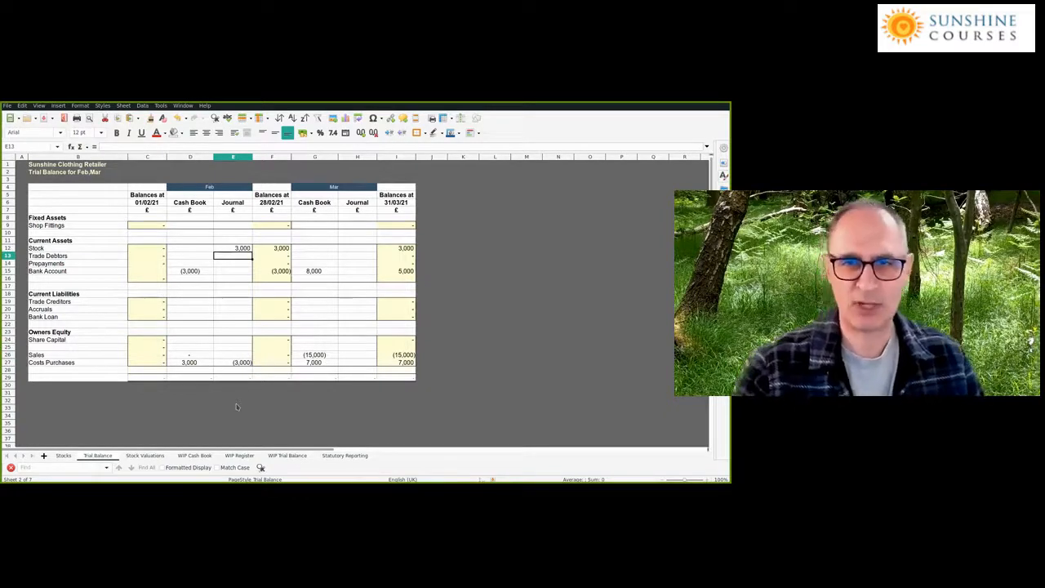
Examine the Stock and Bank Account balances at both month ends and the March Sales and Costs Purchases figures
left_click(267, 251)
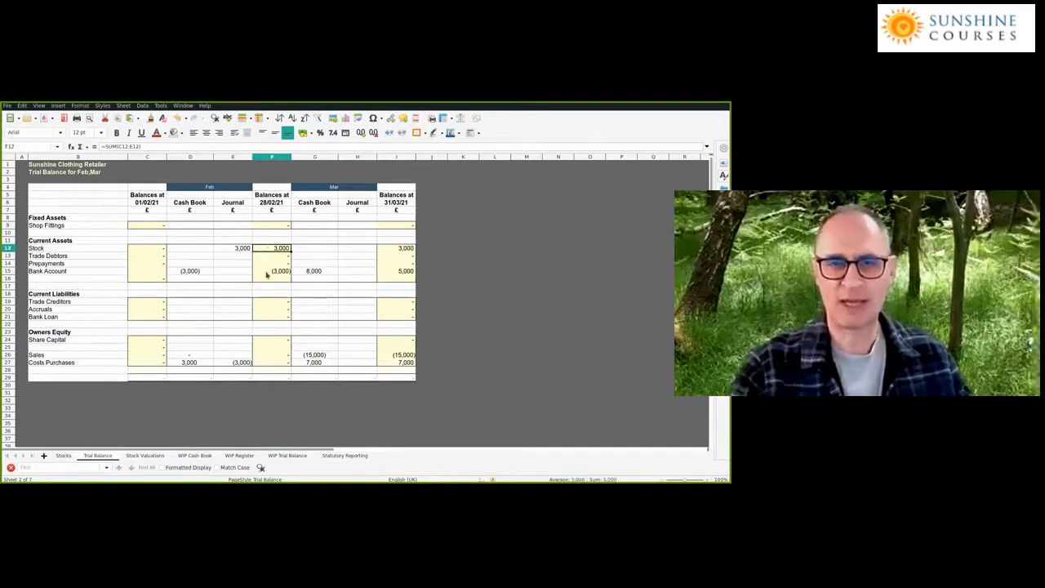
left_click(266, 273)
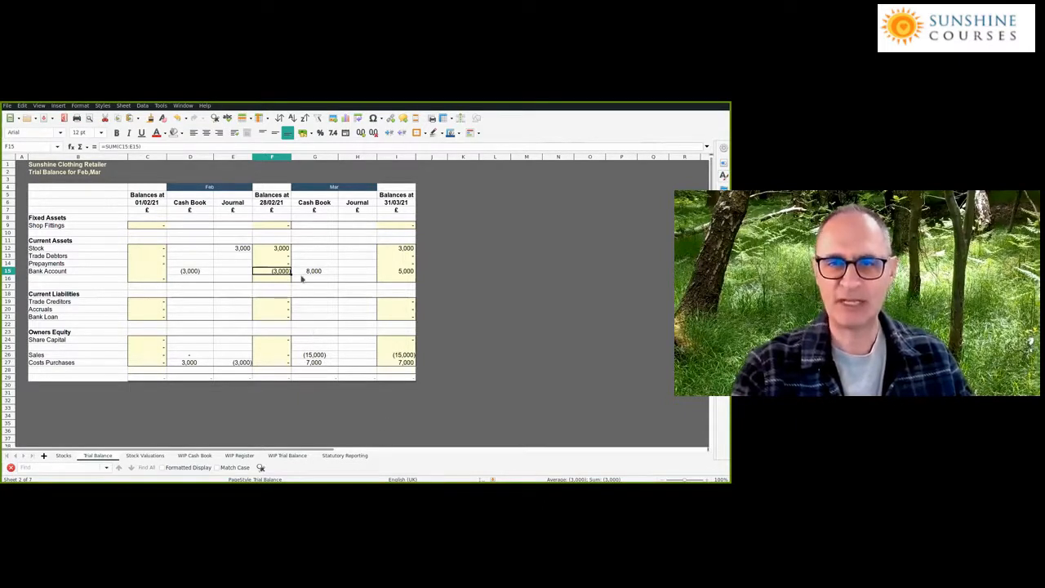
left_click(319, 356)
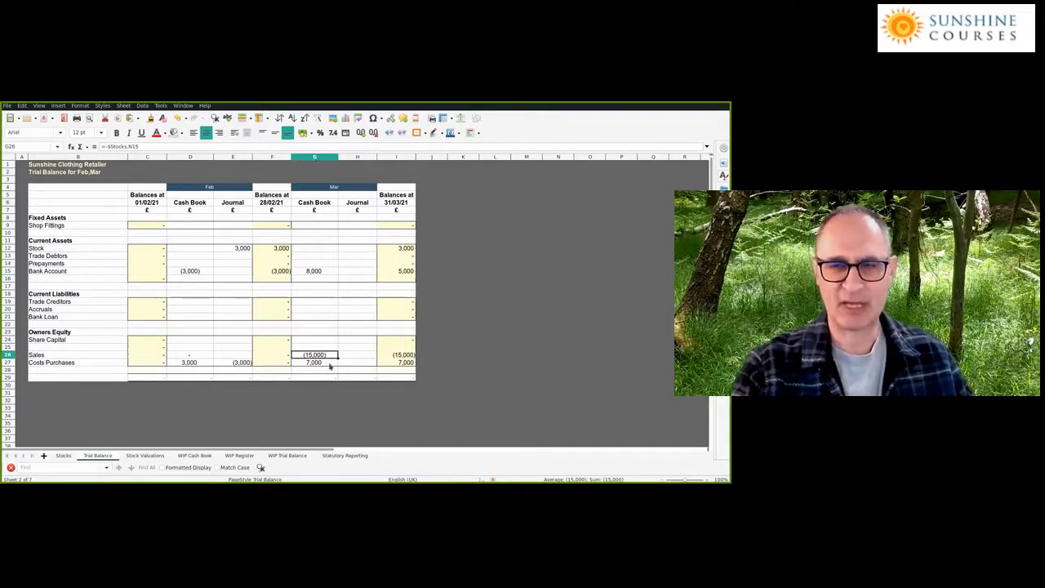
left_click(324, 365)
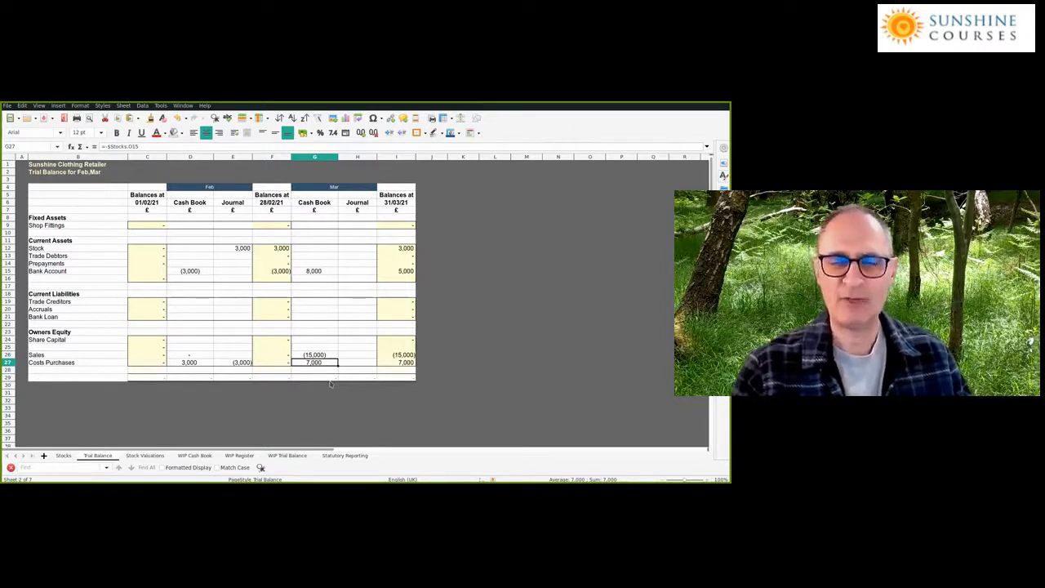
left_click_drag(398, 356, 400, 361)
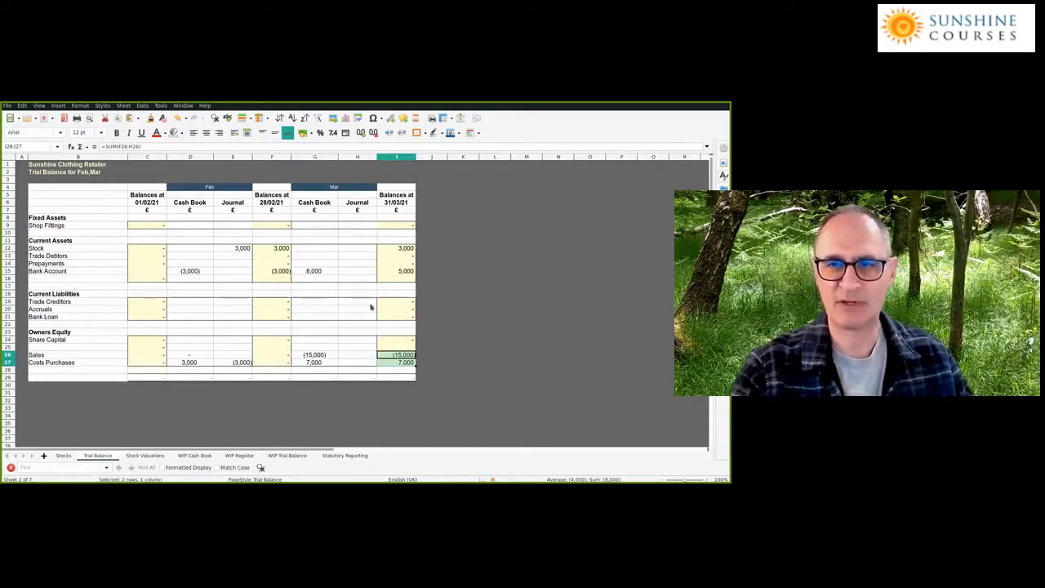
left_click(391, 274)
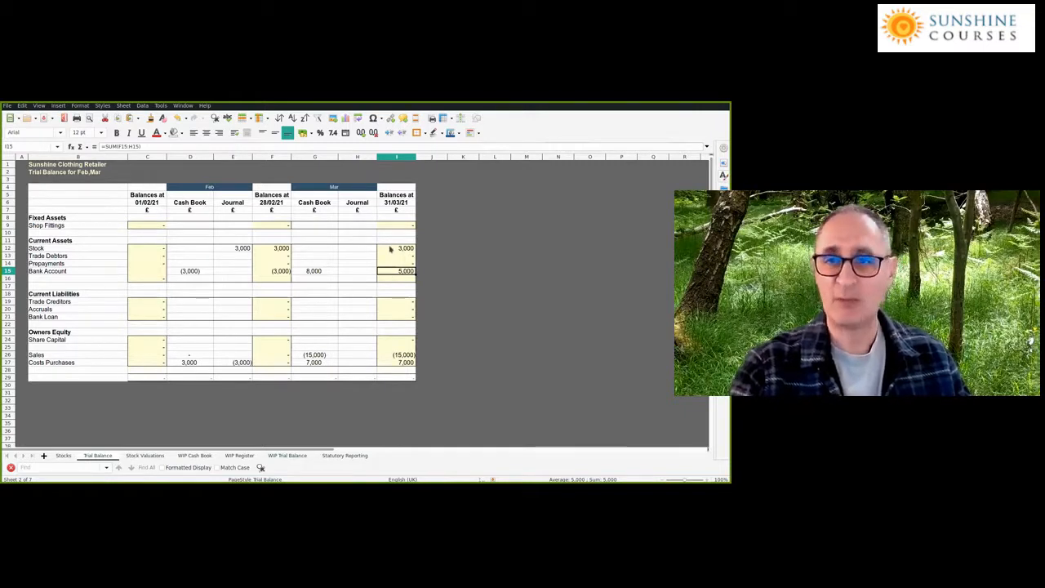
left_click(393, 248)
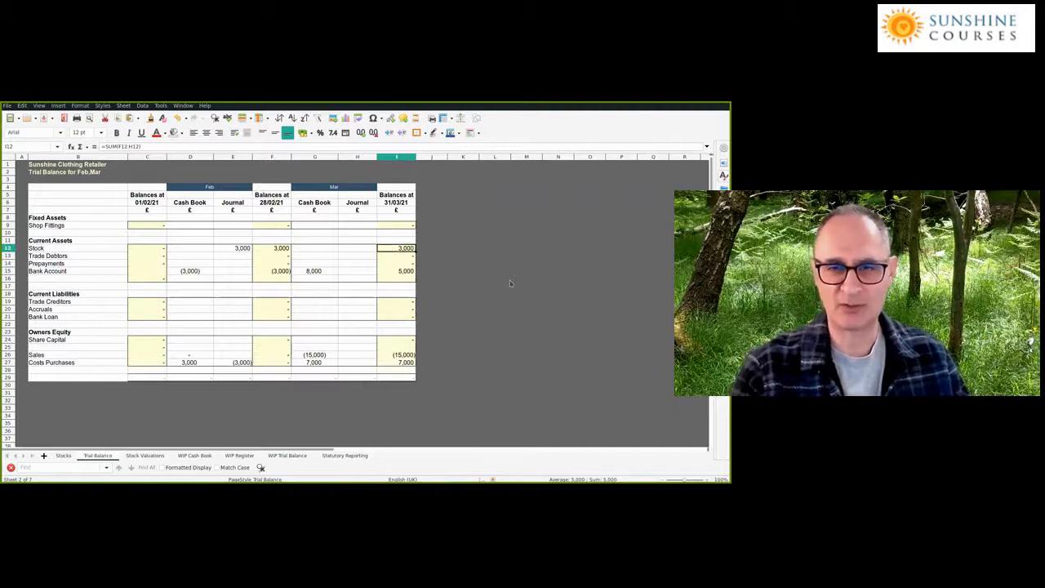
Check the closing March stock quantity, cost per car and stock value in the Stocks sheet's Stock Levels
left_click(64, 456)
left_click(361, 285)
key("Left")
key("Left")
key("Right")
key("Right")
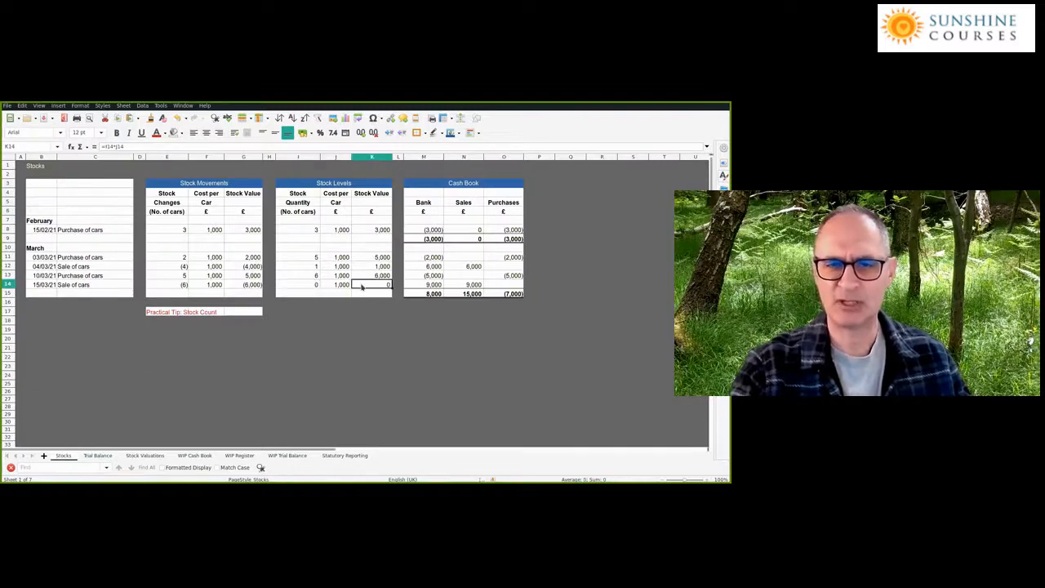
Enter a March Journal adjustment of -3000 for Stock on the Trial Balance sheet
left_click(104, 457)
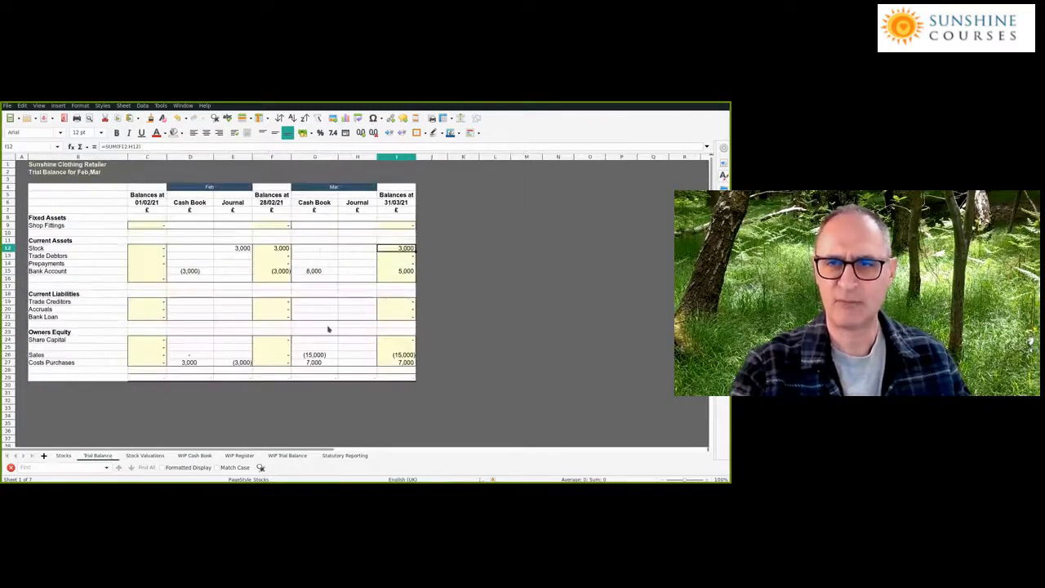
left_click(362, 250)
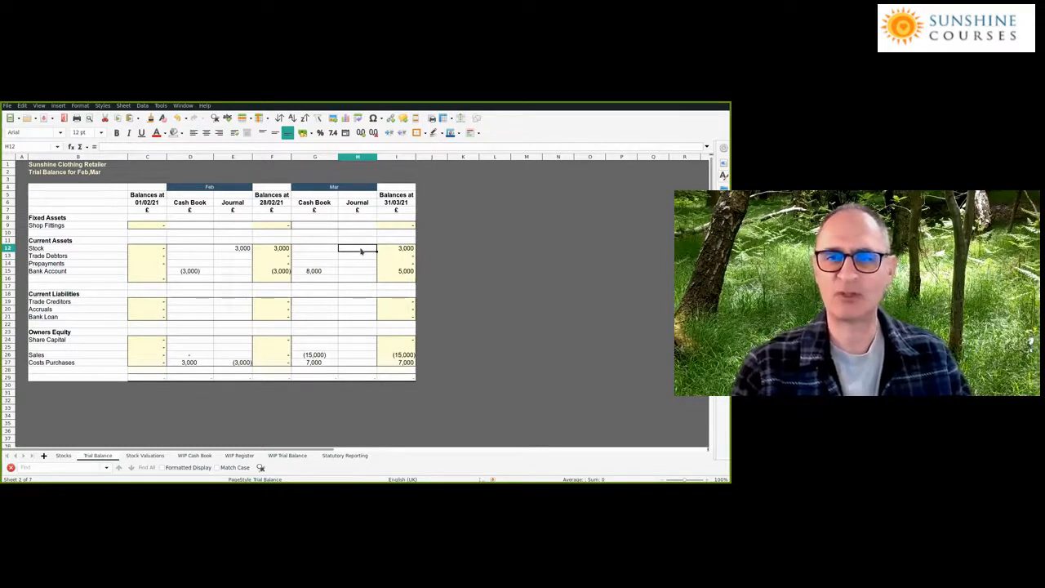
type("-3000")
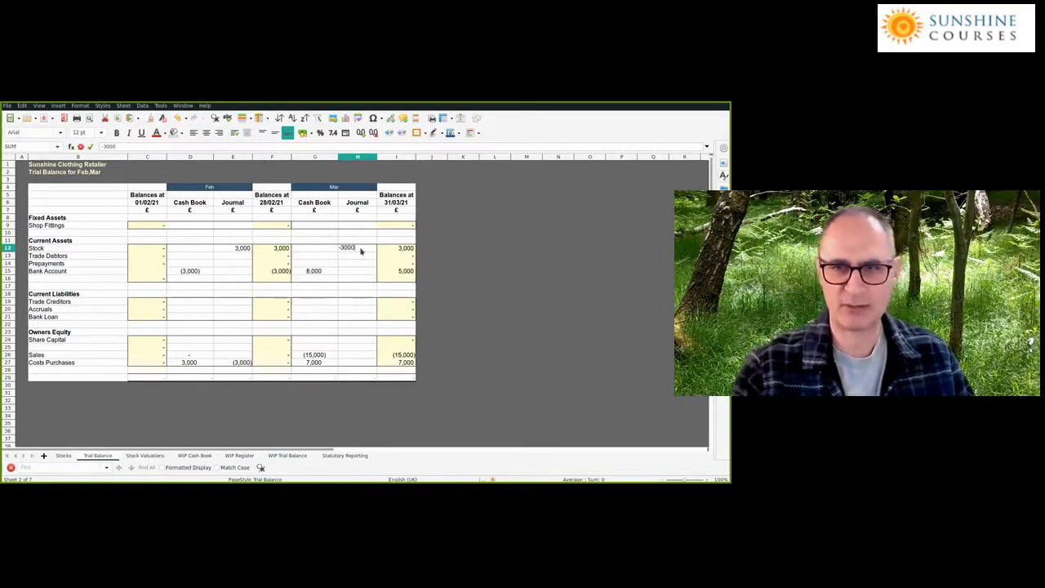
key("Return")
Enter the matching March Journal adjustment of 3000 for Costs Purchases under Owners Equity
key("Down")
key("Down")
key("Down")
key("Down")
key("Down")
key("Down")
key("Down")
key("Down")
key("Down")
key("Down")
key("Down")
key("Down")
key("Down")
key("Down")
type("3,00")
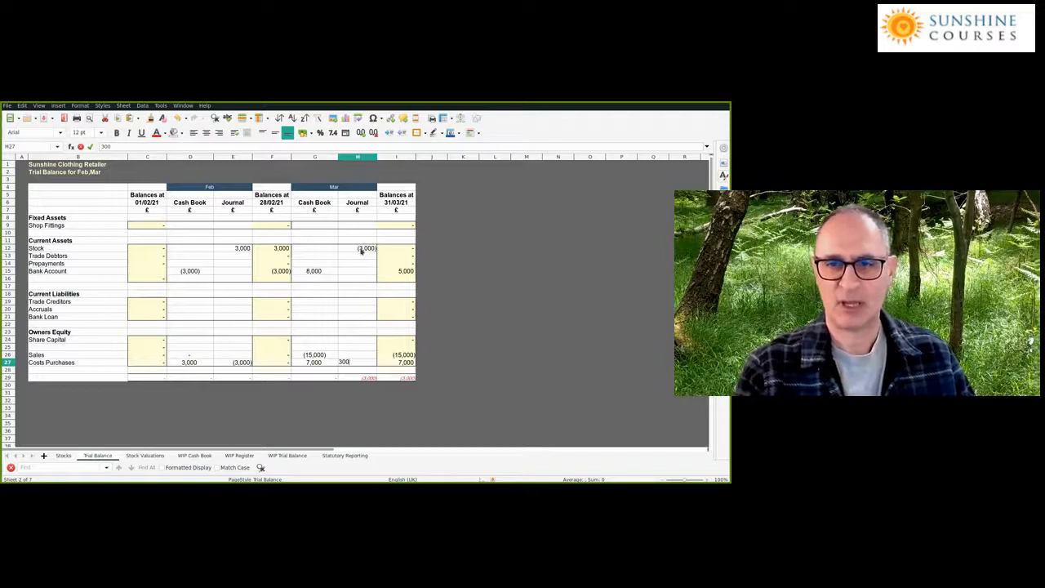
type("0")
key("Return")
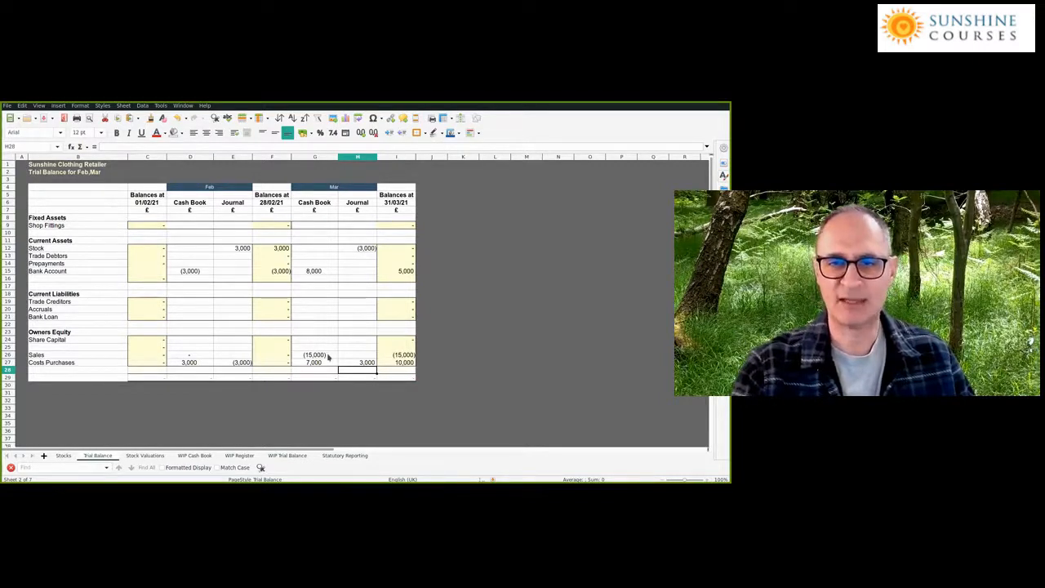
Review how the March Cash Book and Journal amounts build up Costs Purchases, and compare the opening and closing Stock balances
left_click_drag(327, 364, 350, 365)
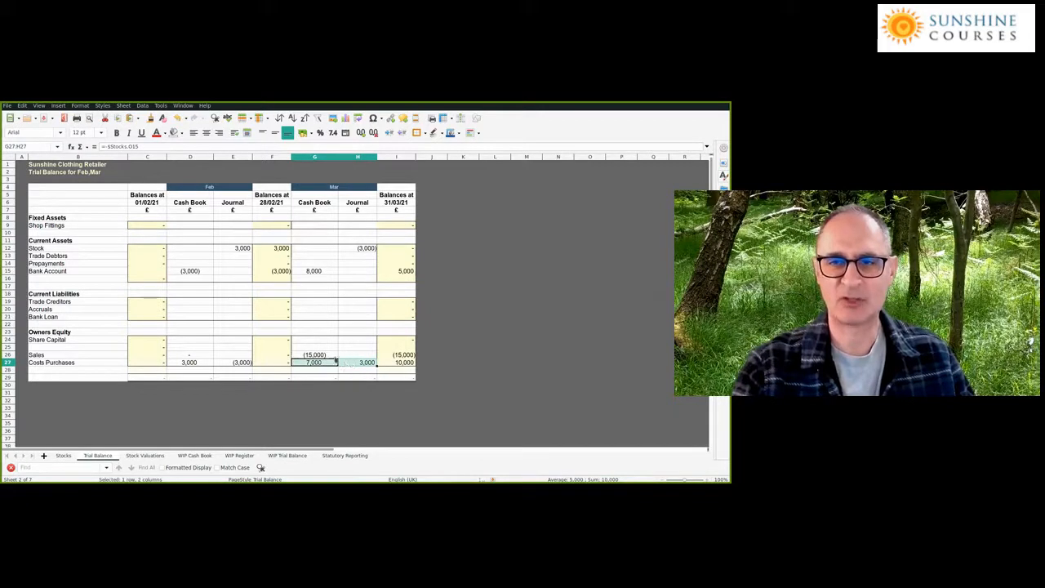
key("Up")
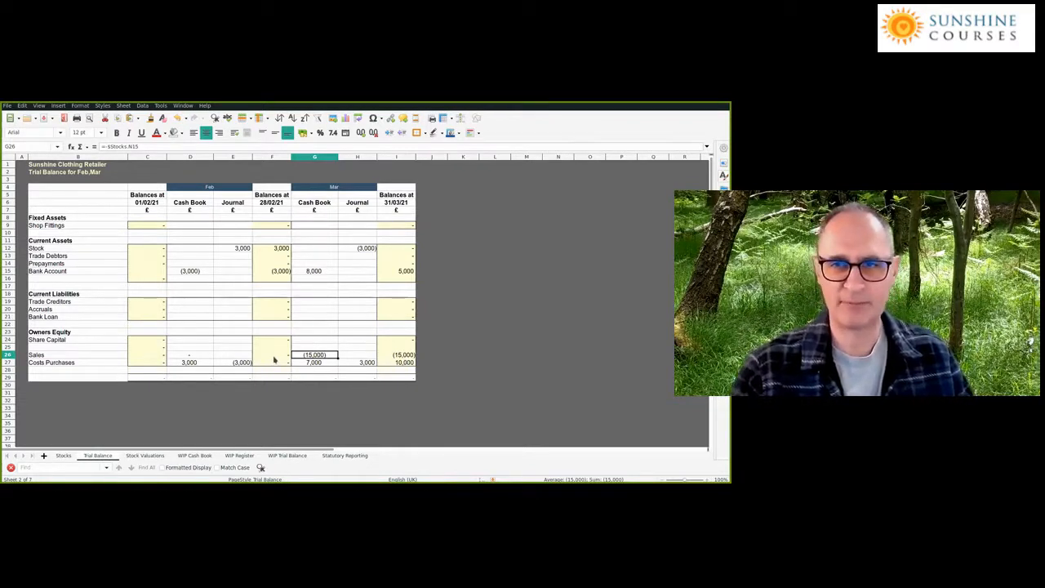
left_click(281, 248)
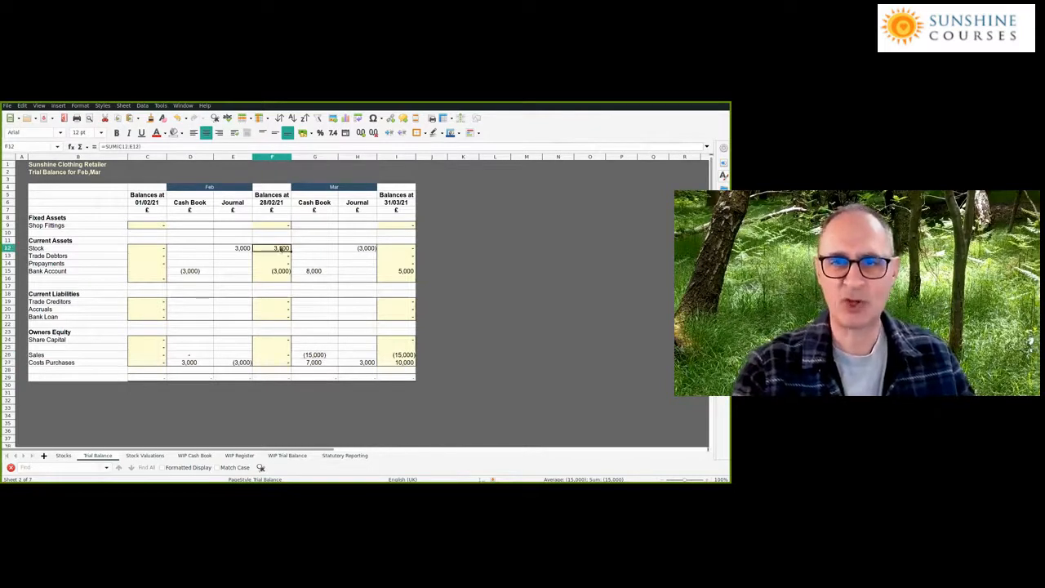
left_click(398, 249)
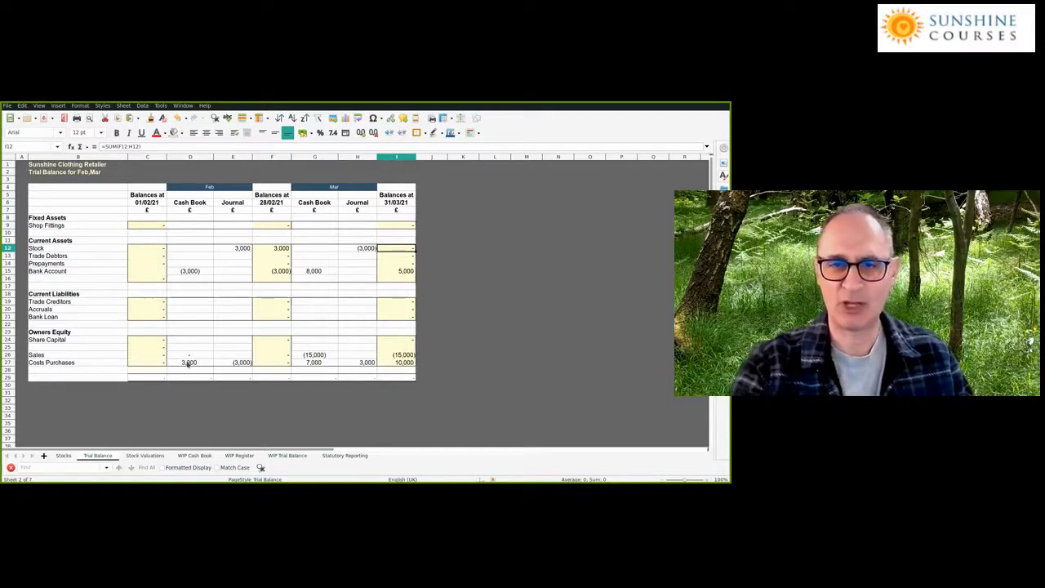
left_click(319, 363)
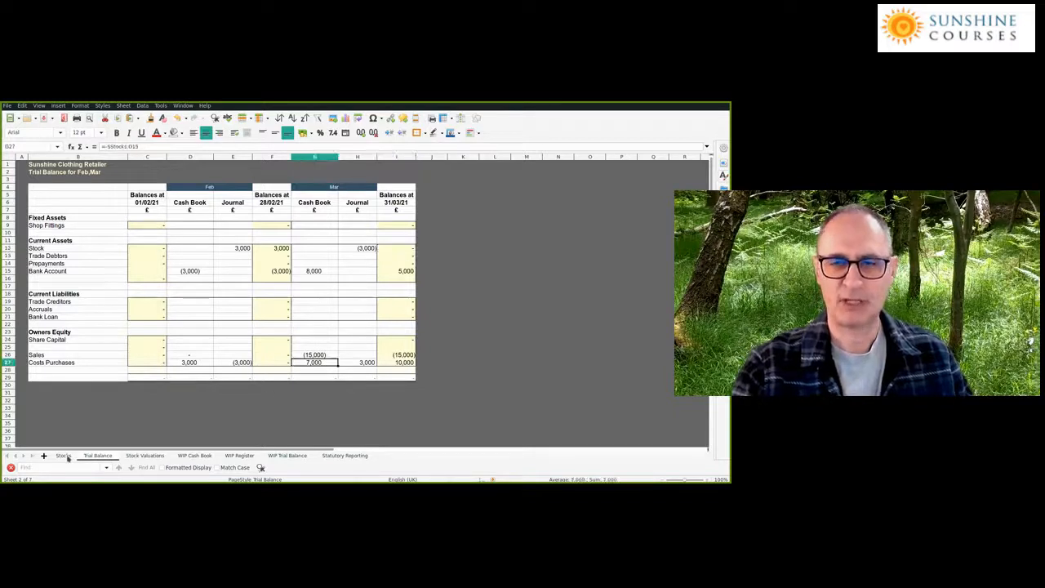
left_click(272, 249)
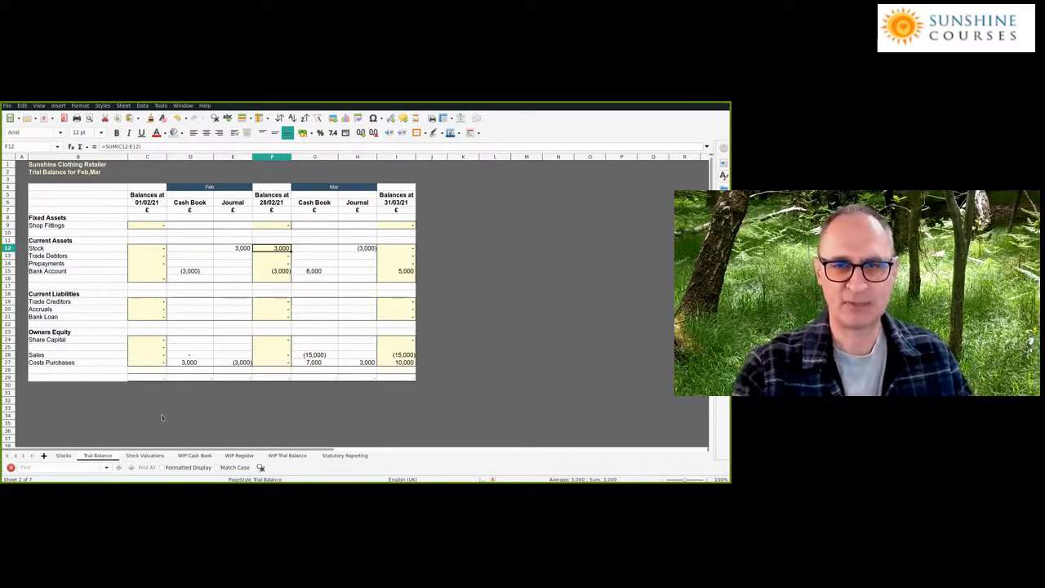
Review the car quantities and cost per car in the Stocks sheet's Stock Movements, and read the Stock Count practical tip
key("ctrl+Page_Up")
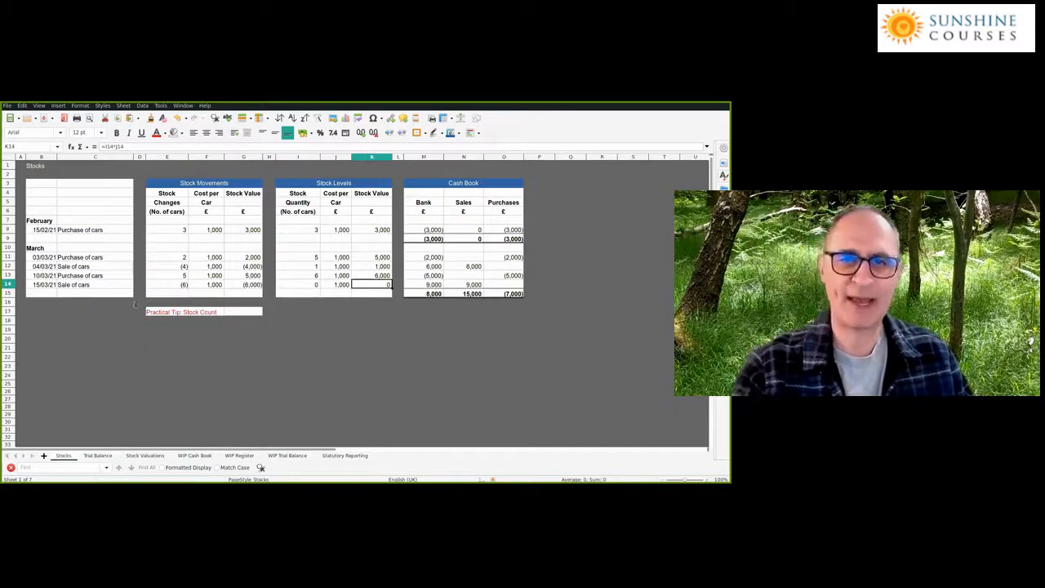
left_click(167, 261)
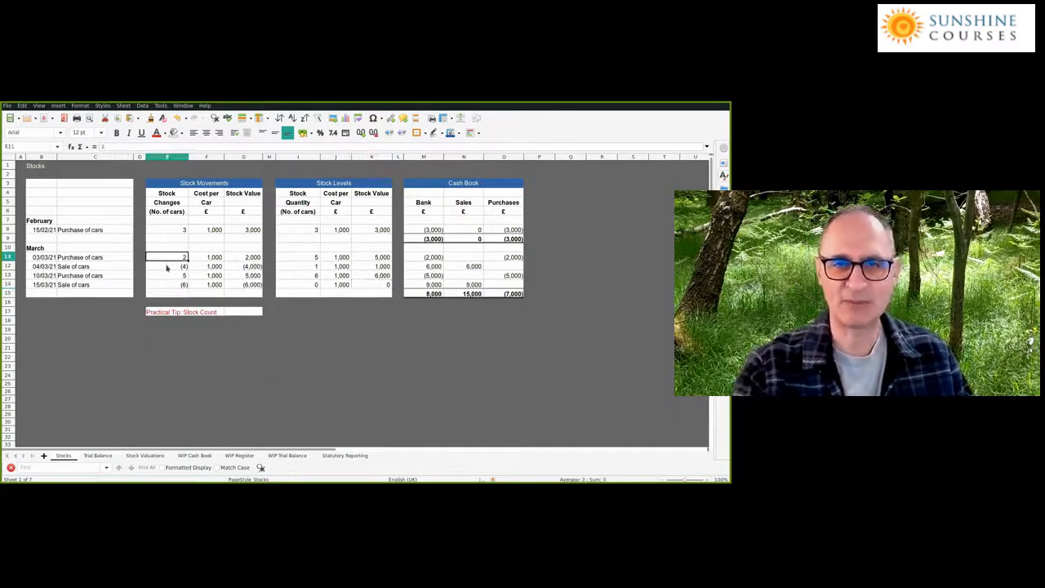
left_click(169, 231)
left_click(201, 231)
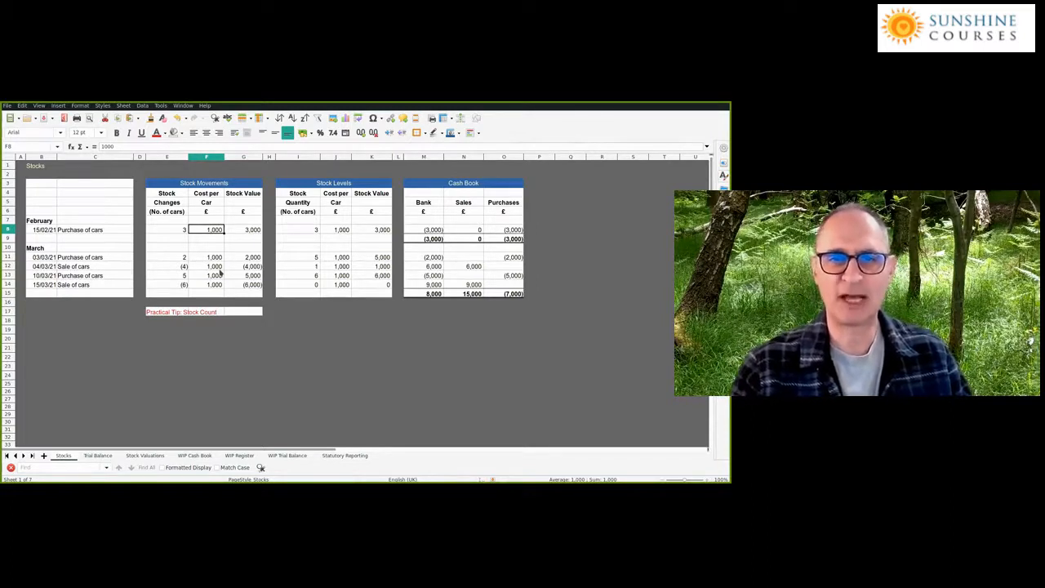
left_click(171, 313)
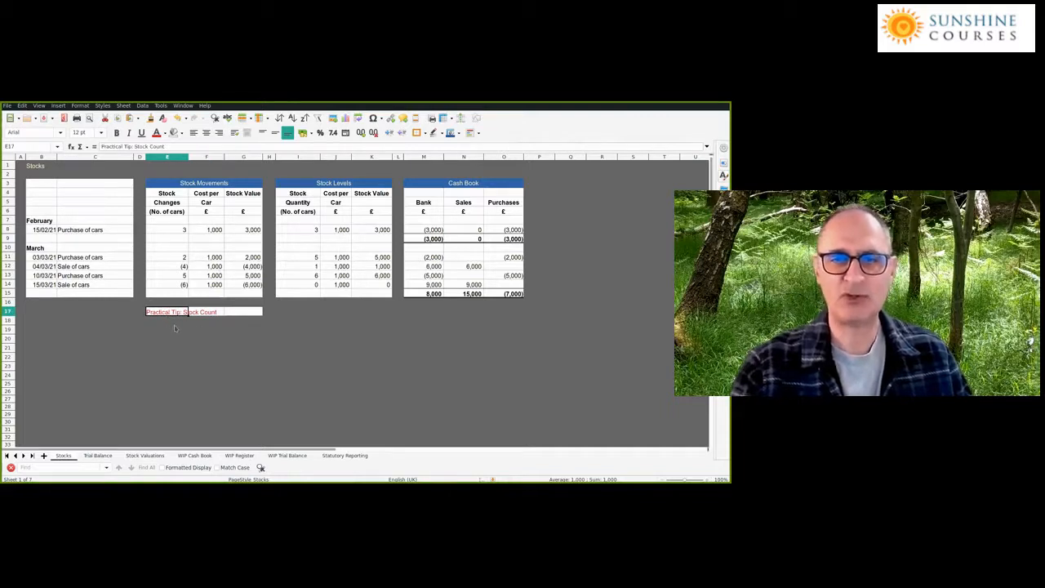
left_click(174, 328)
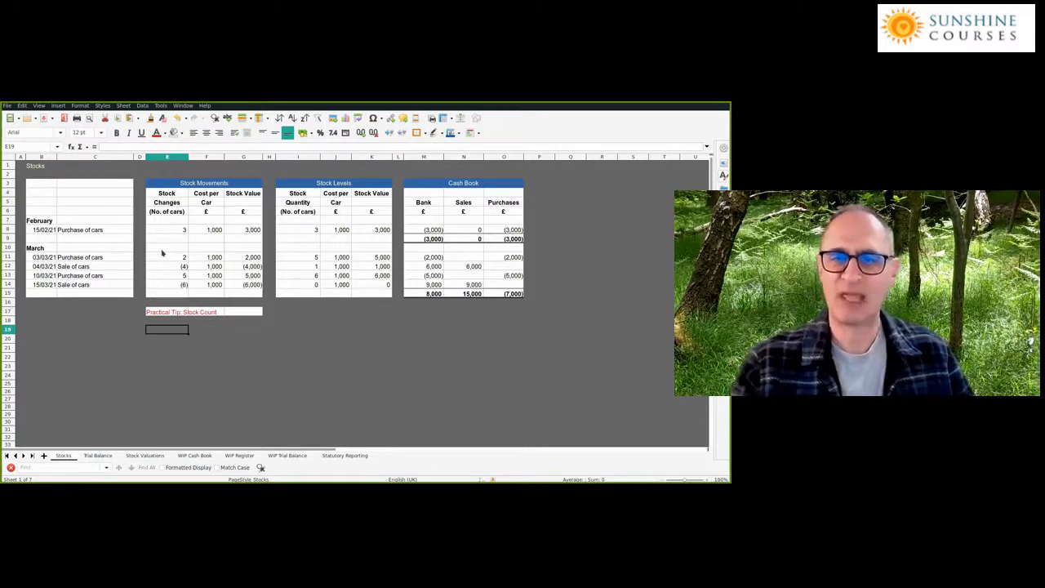
Compare the February stock quantity and value in Stock Levels with the 03/03/21 purchase in Stock Movements
left_click(313, 230)
left_click(365, 232)
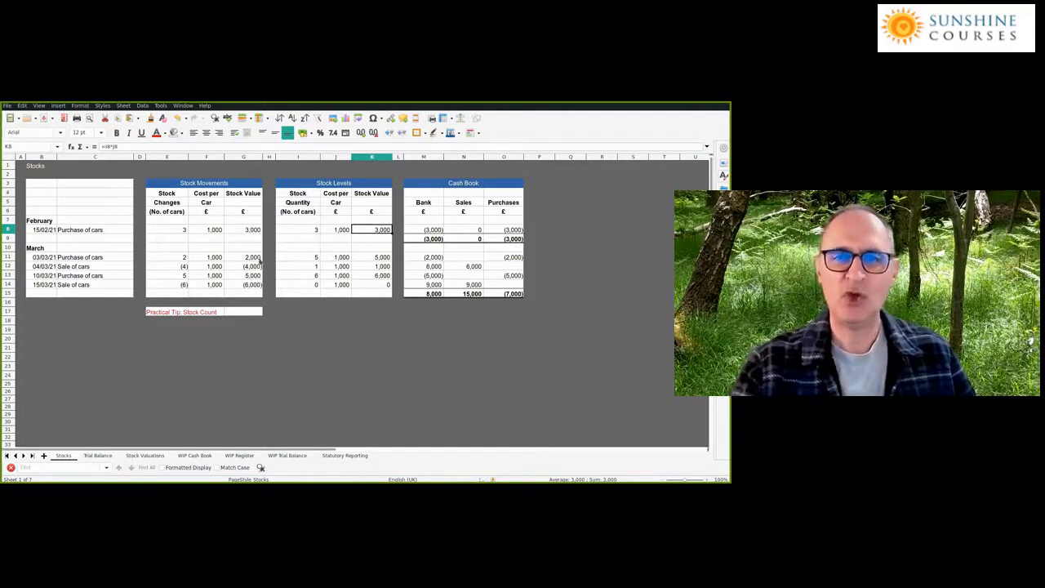
left_click(182, 263)
left_click(198, 258)
left_click(184, 259)
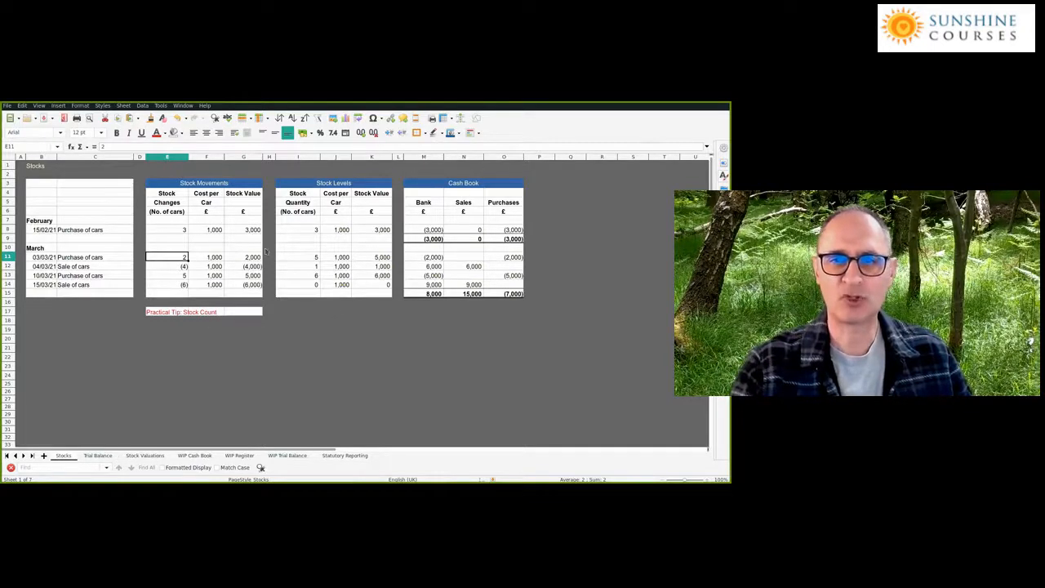
Recheck the Trial Balance's Stock balances and March Journal against the Stocks sheet
key("ctrl+Page_Down")
key("Right")
key("Right")
key("Right")
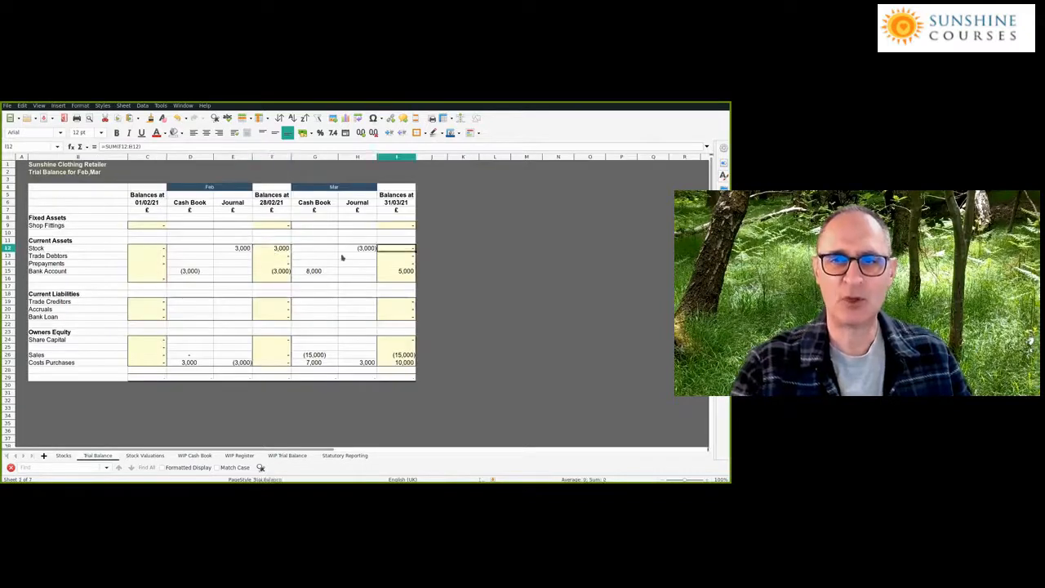
key("Left")
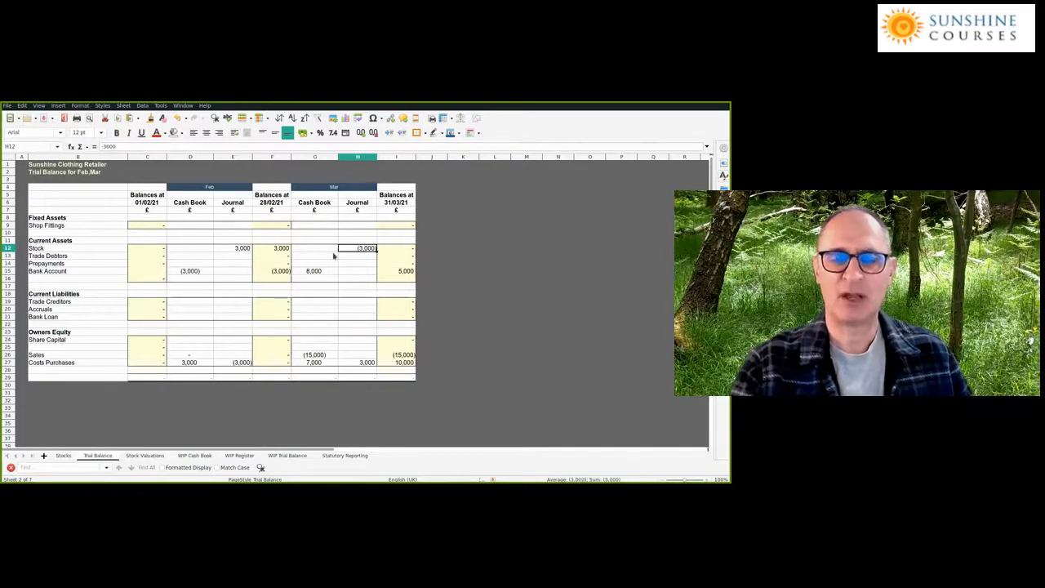
left_click(272, 249)
left_click(390, 249)
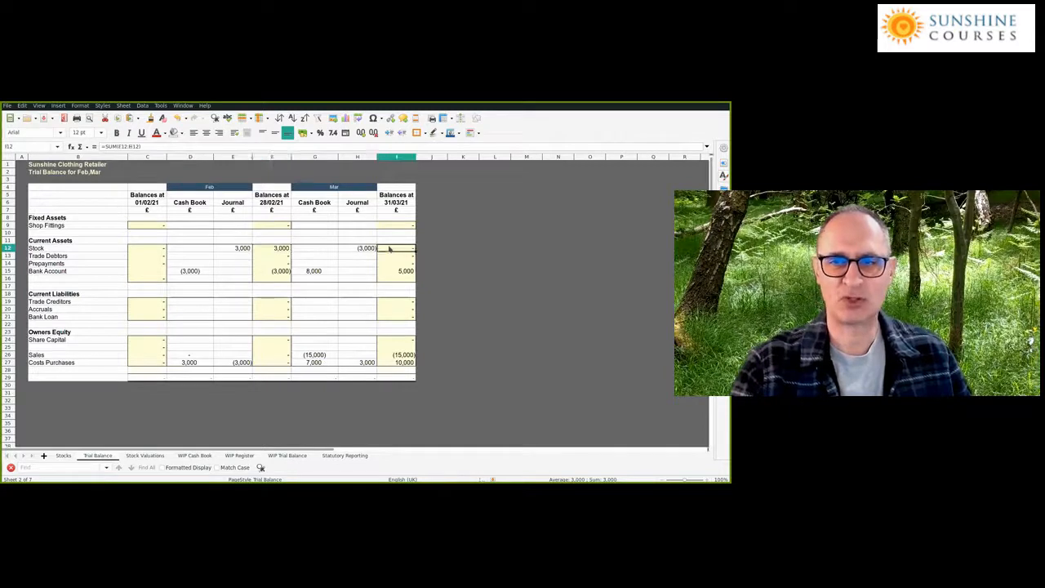
left_click(285, 259)
left_click(65, 455)
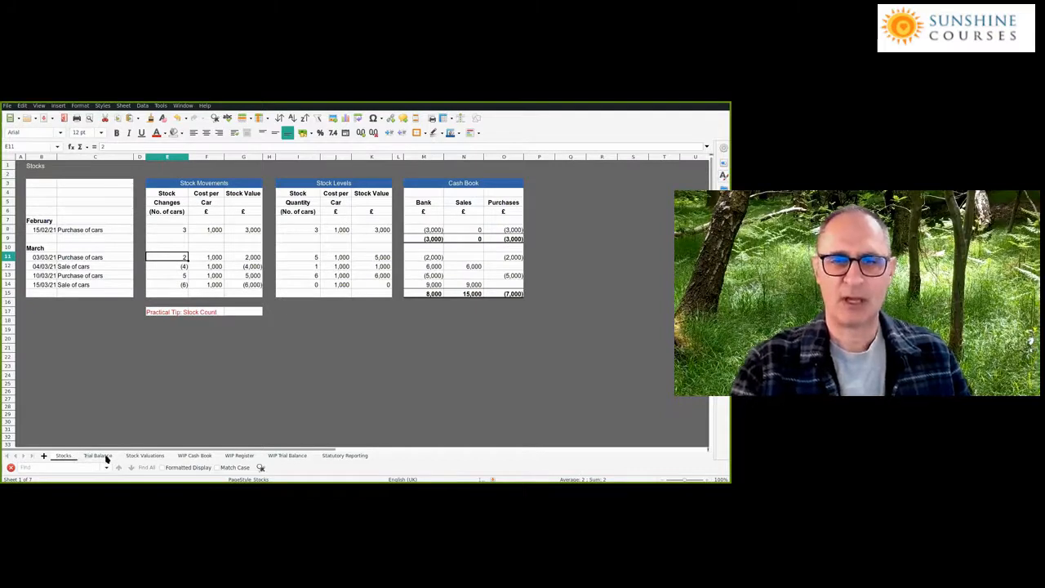
left_click(98, 456)
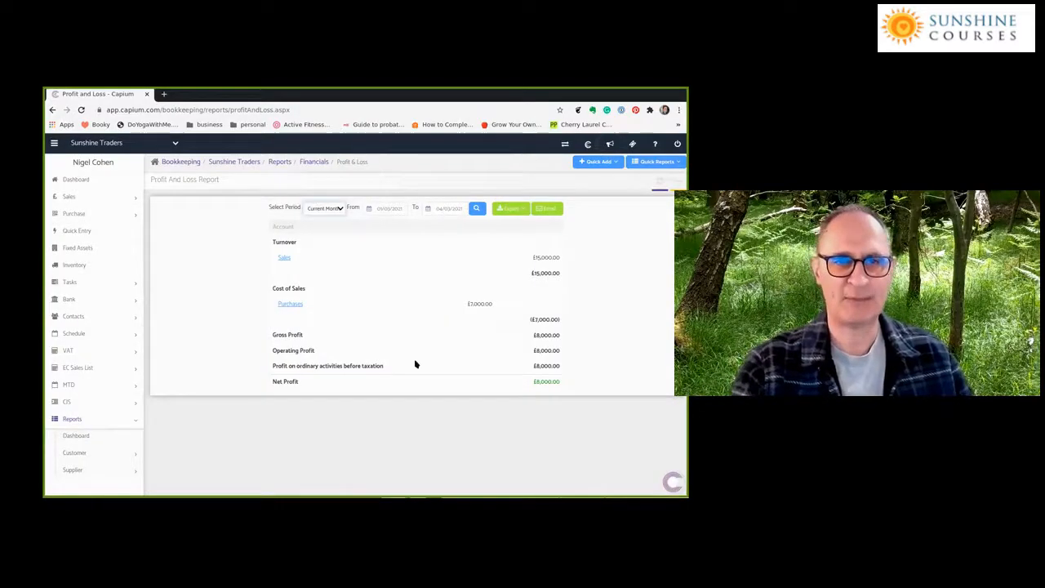
Switch to Capium, view the Add Quick Entry form in Quick Entries, and close it without saving
left_click(85, 232)
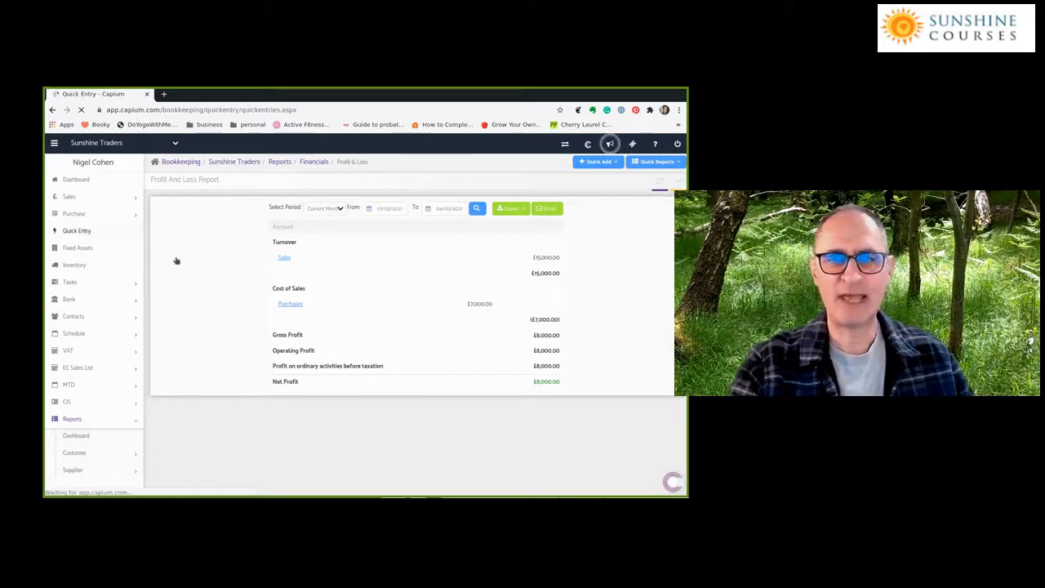
left_click(226, 242)
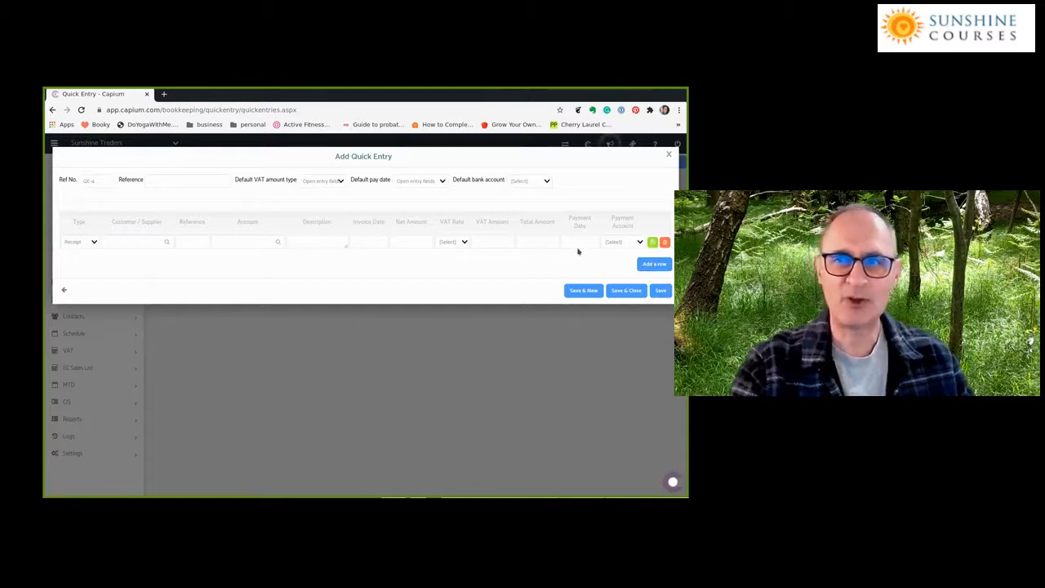
left_click(666, 156)
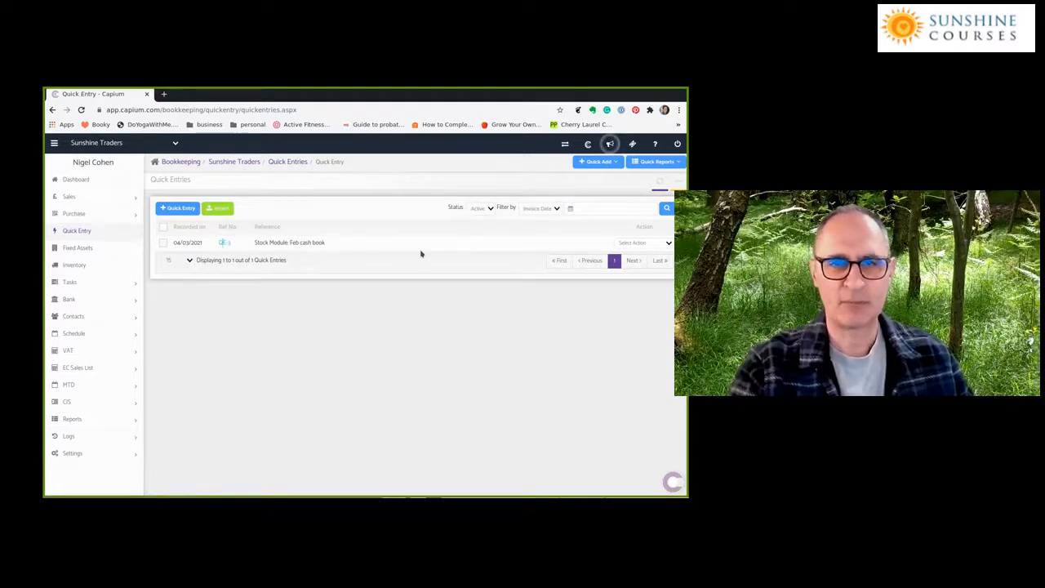
Open the Profit and Loss report and view it for Last Month, followed by Current Month
left_click(661, 161)
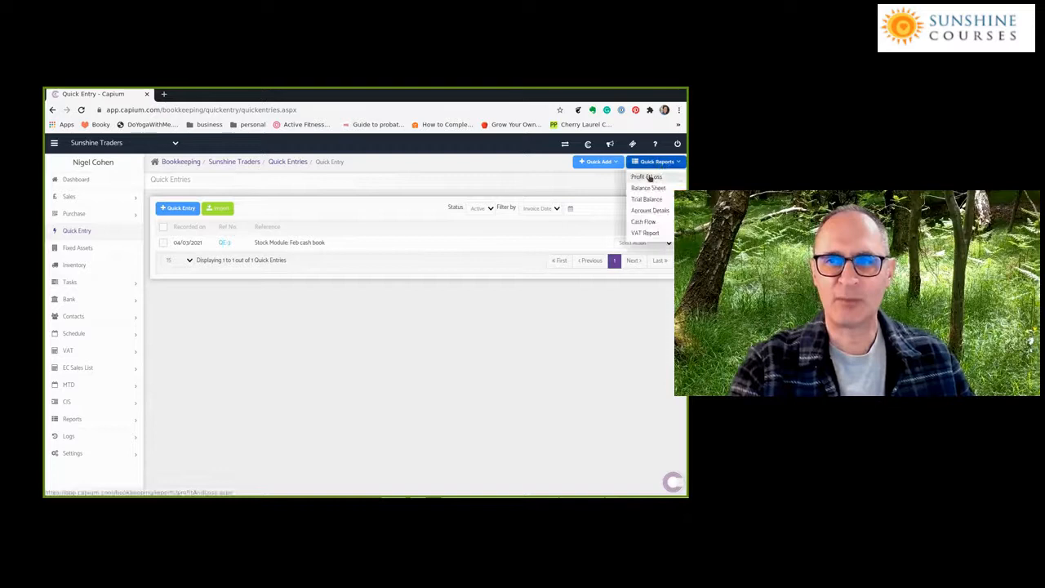
left_click(647, 177)
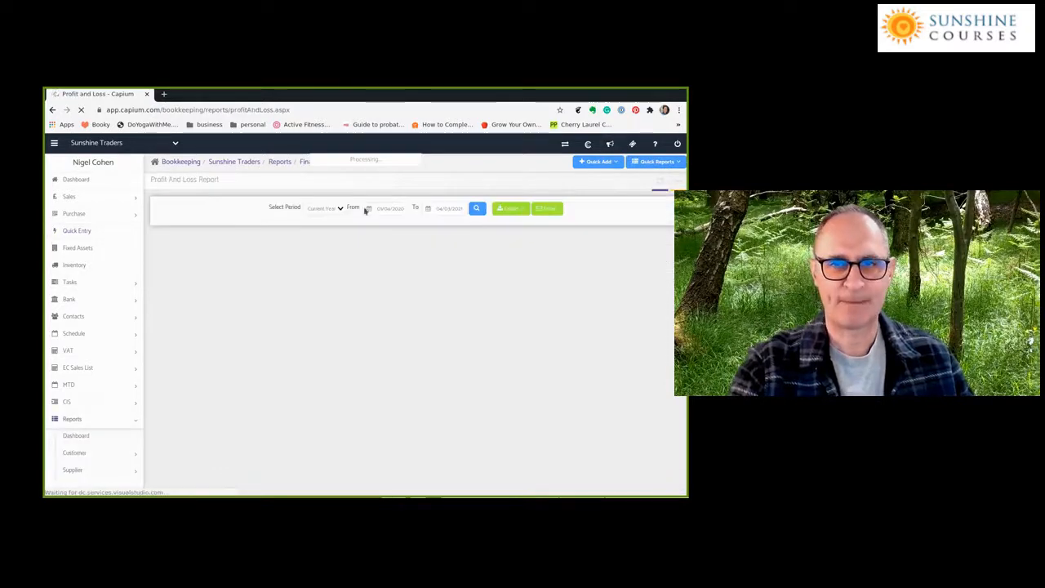
left_click(324, 209)
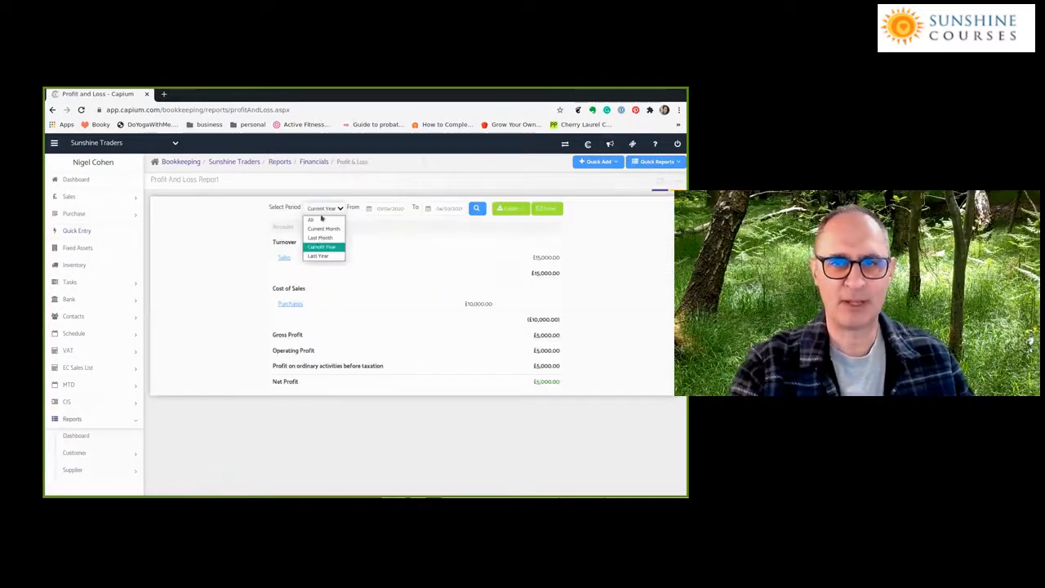
left_click(320, 237)
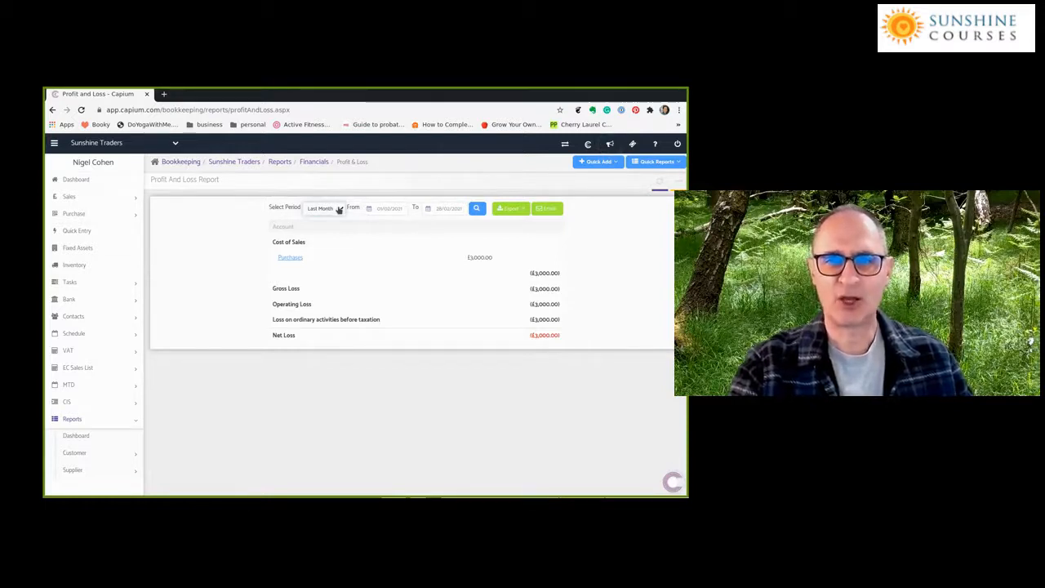
left_click(340, 209)
left_click(339, 209)
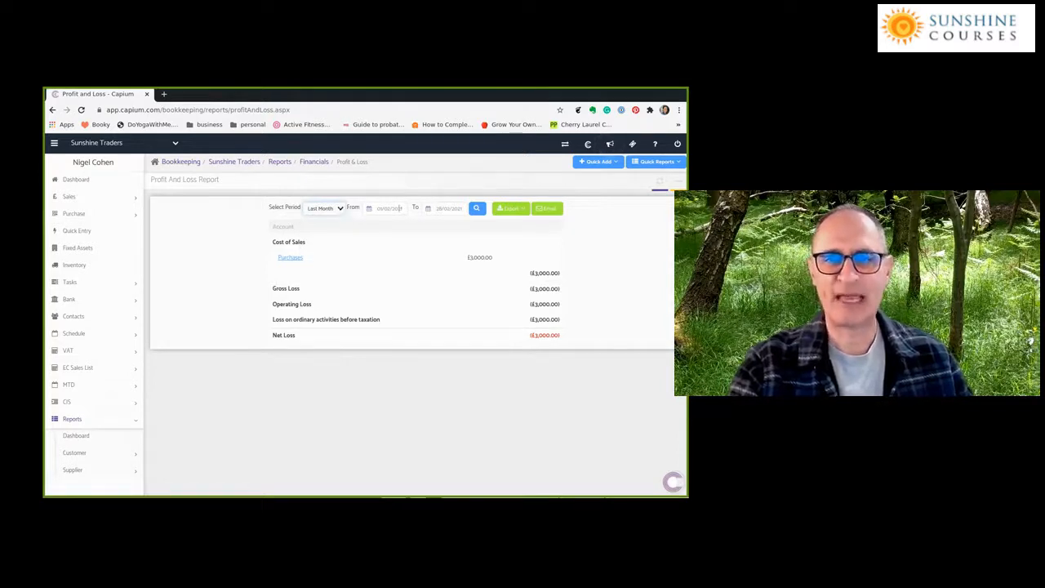
left_click(339, 209)
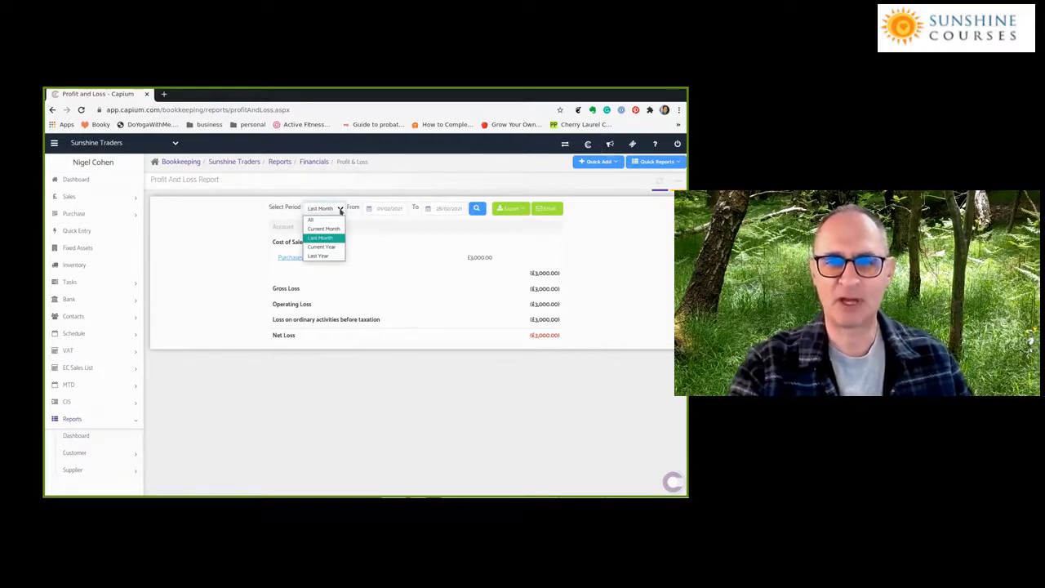
left_click(364, 263)
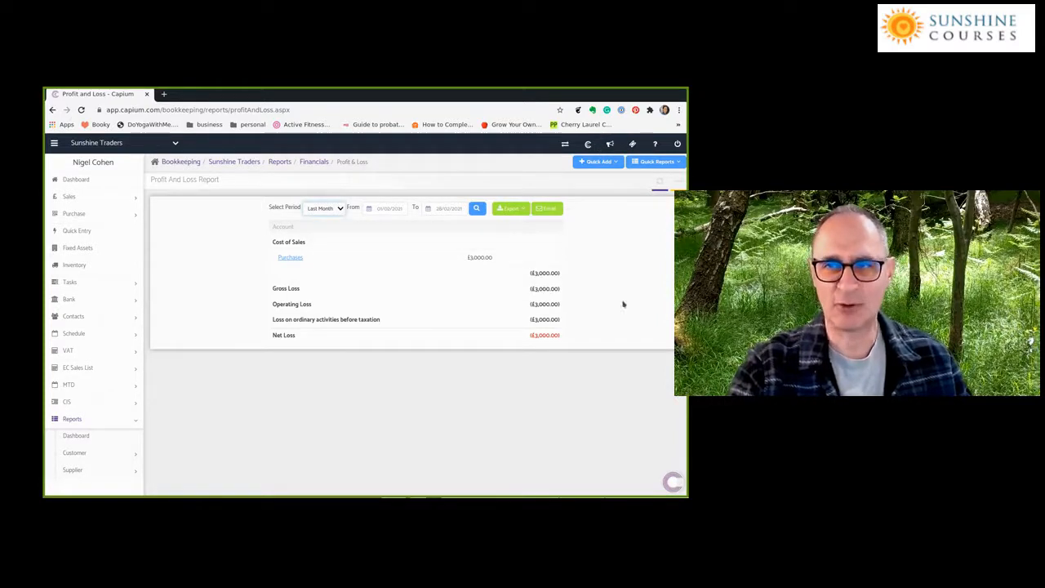
left_click(338, 209)
left_click(330, 226)
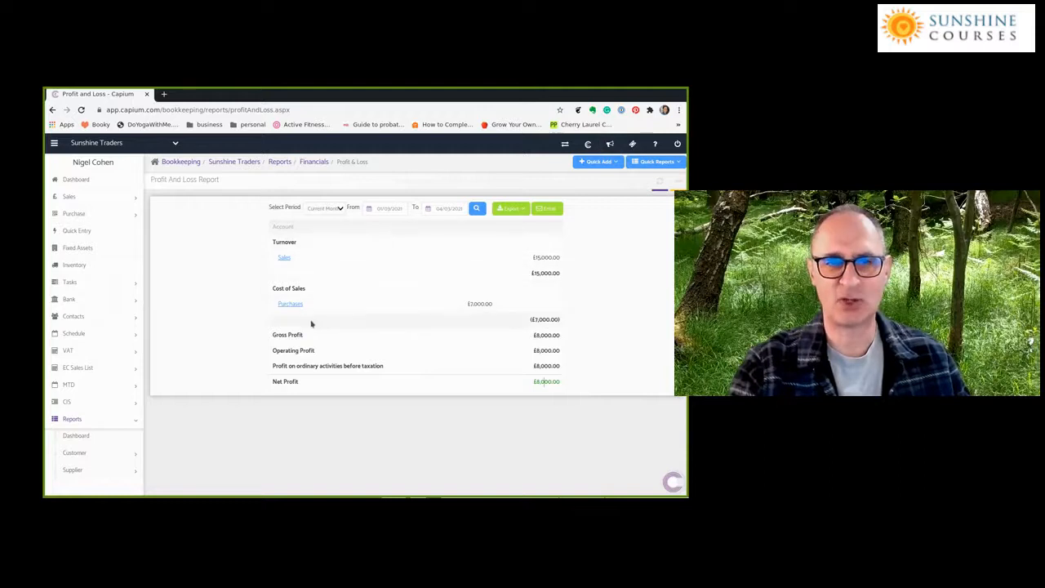
List the journal entries from 01/02/2021 onwards and open the details of the Feb Stock Journal, JNL-1
left_click(69, 282)
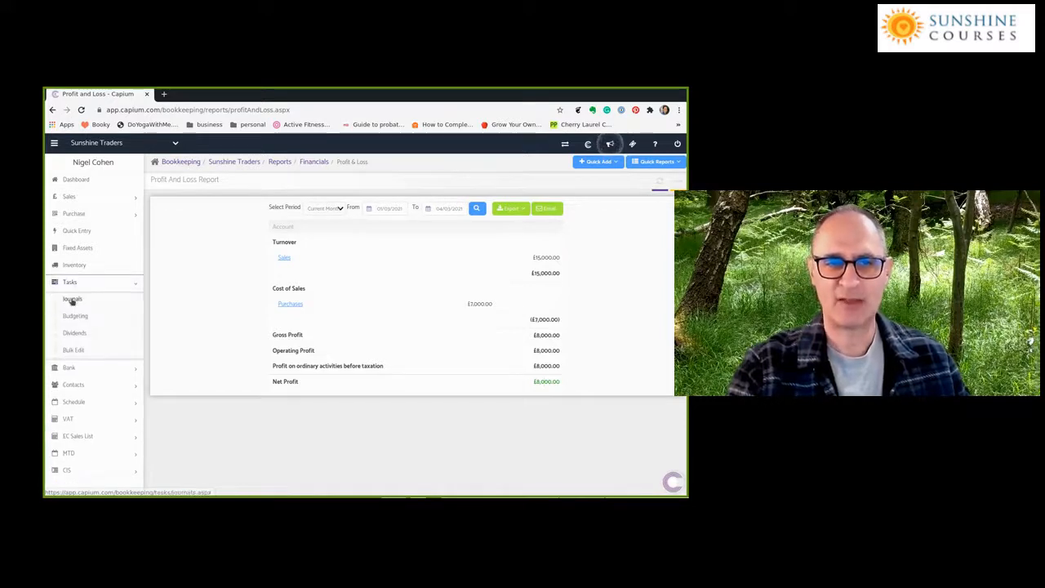
left_click(72, 299)
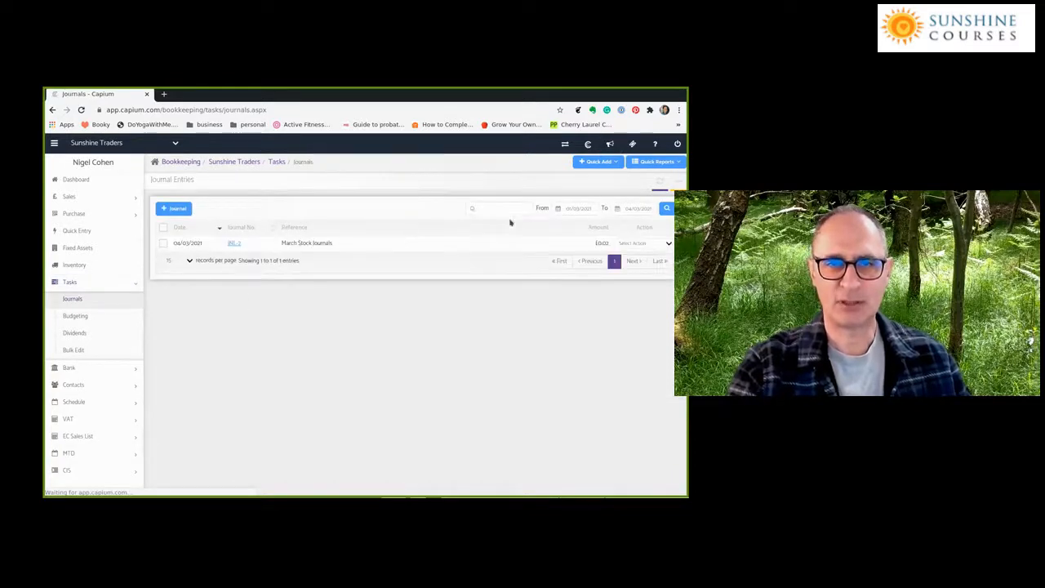
left_click(572, 208)
type("2")
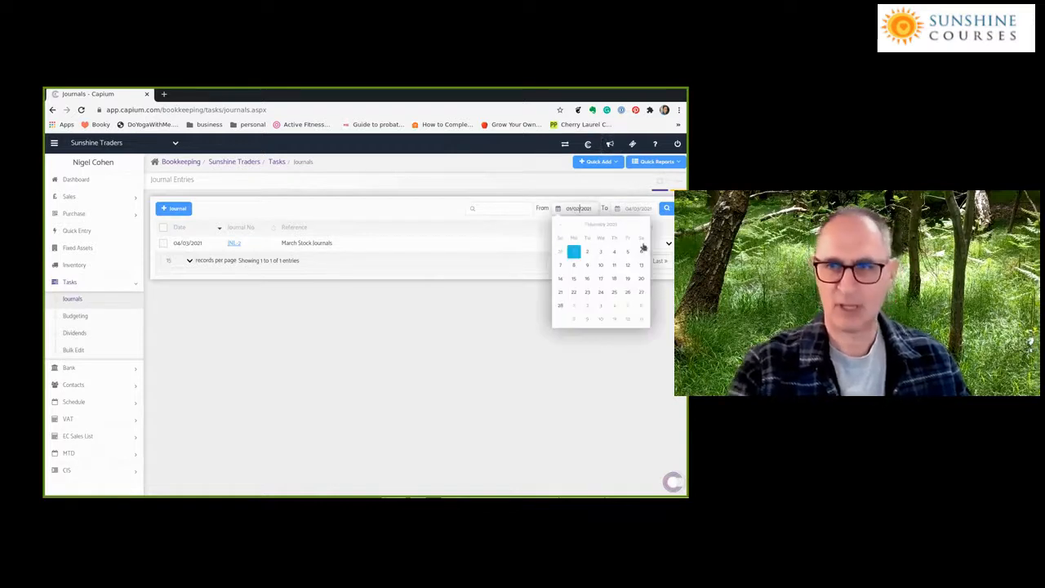
left_click(667, 208)
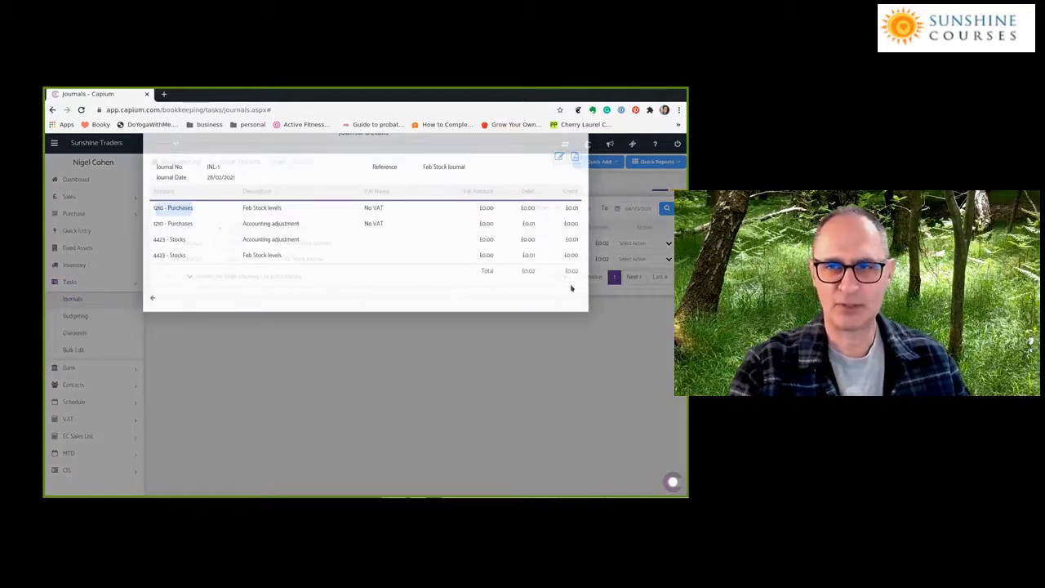
Edit the Feb Stock Journal and delete both Stocks lines and the blank line, leaving only the two Purchases lines
left_click(560, 156)
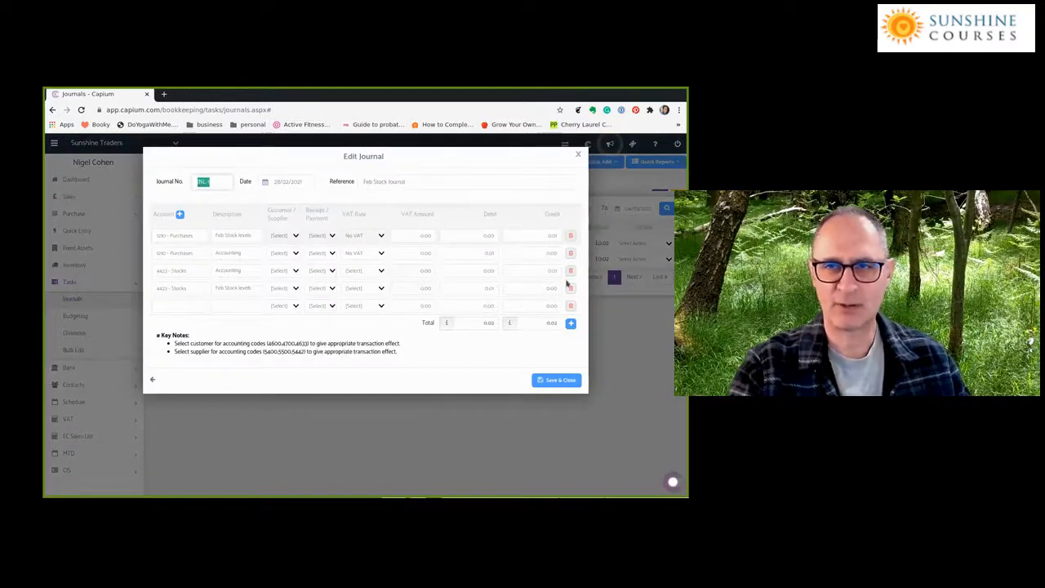
left_click(570, 272)
left_click(478, 183)
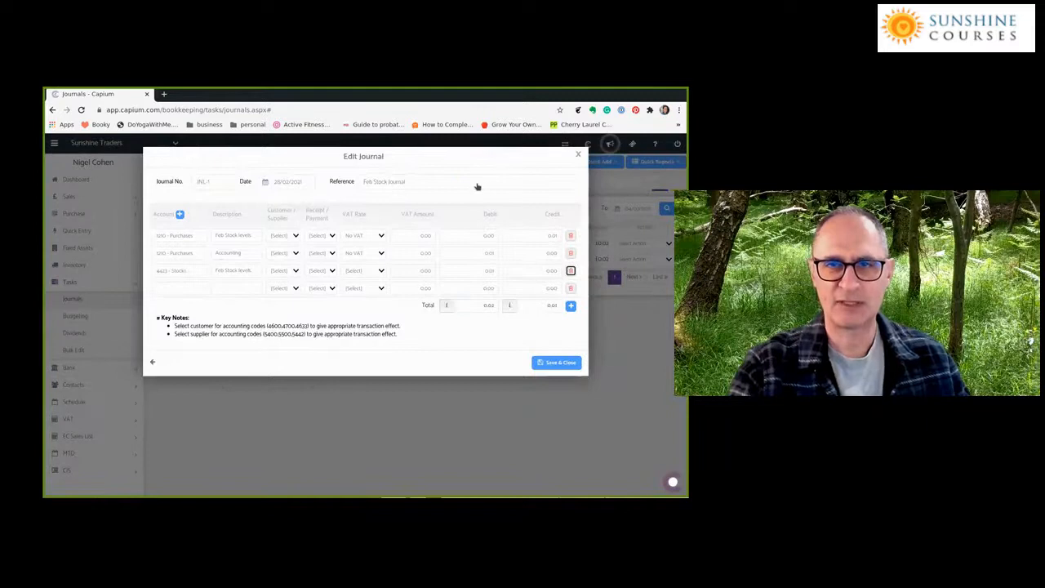
left_click(570, 270)
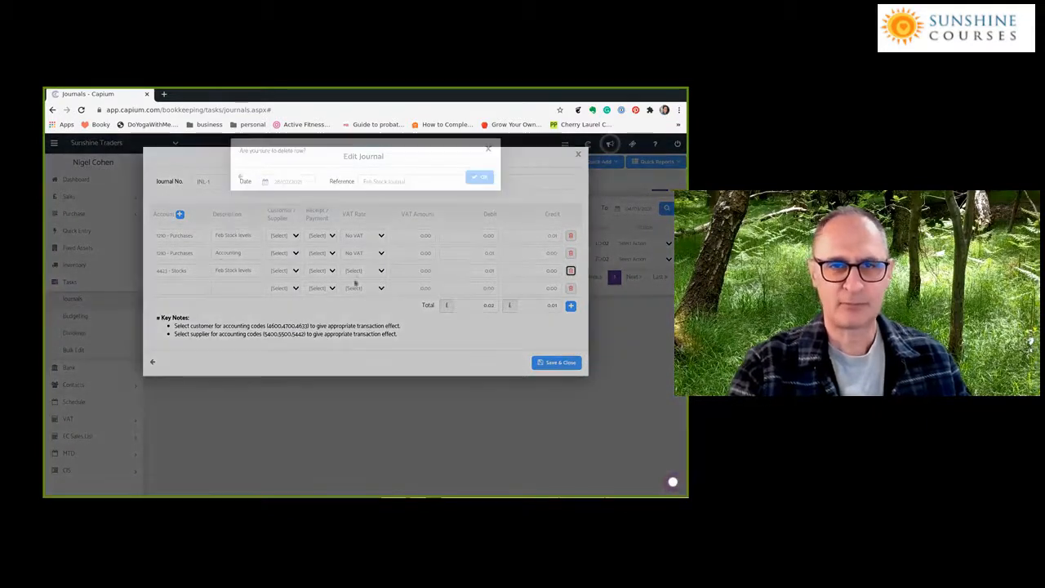
left_click(479, 175)
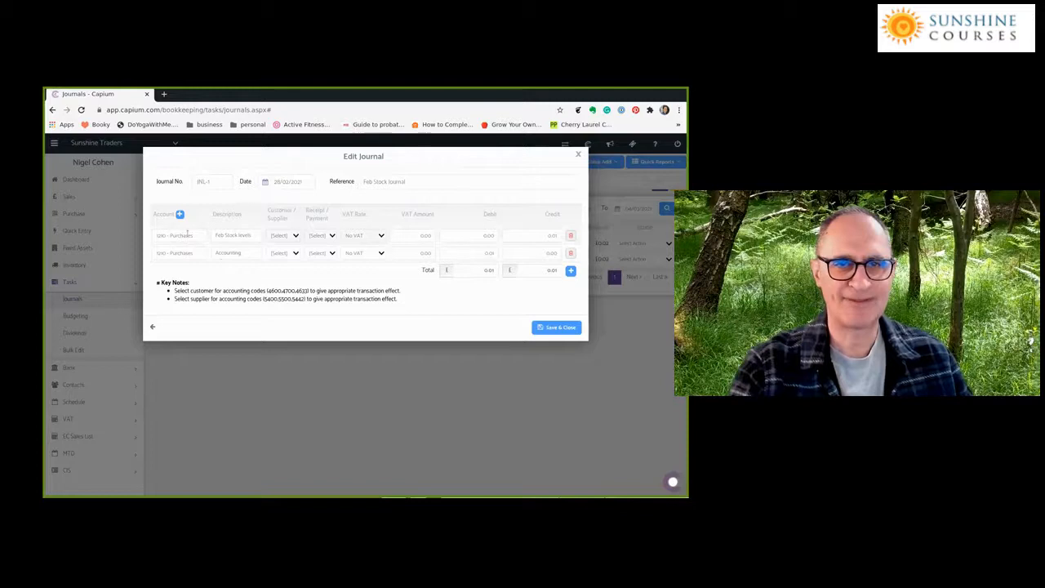
Clear the accounts on both remaining journal lines and set the first line to 4423 - Stocks with a 3000.00 debit
left_click(190, 235)
key("BackSpace")
triple_click(174, 249)
key("BackSpace")
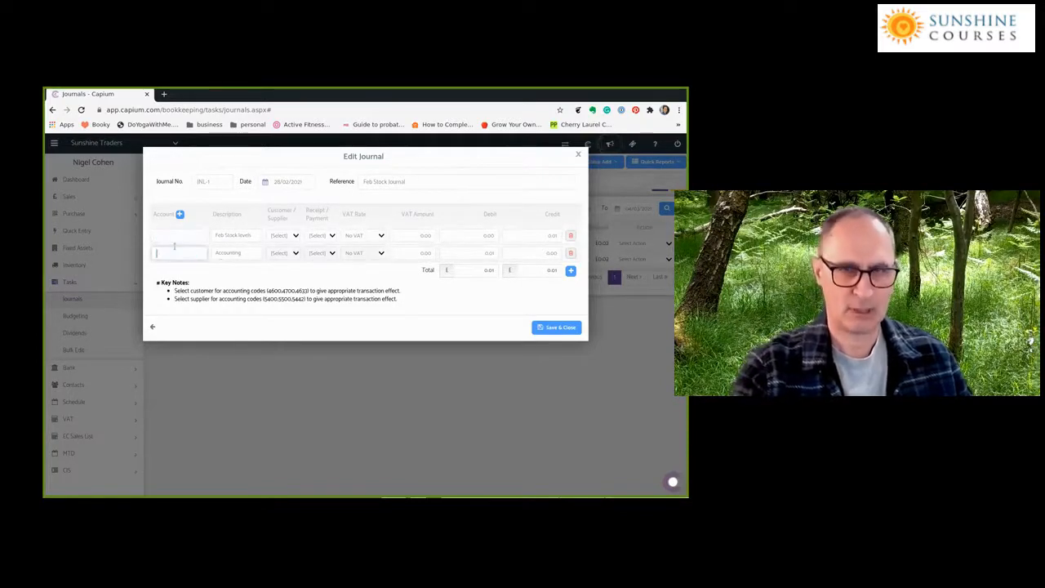
left_click(171, 233)
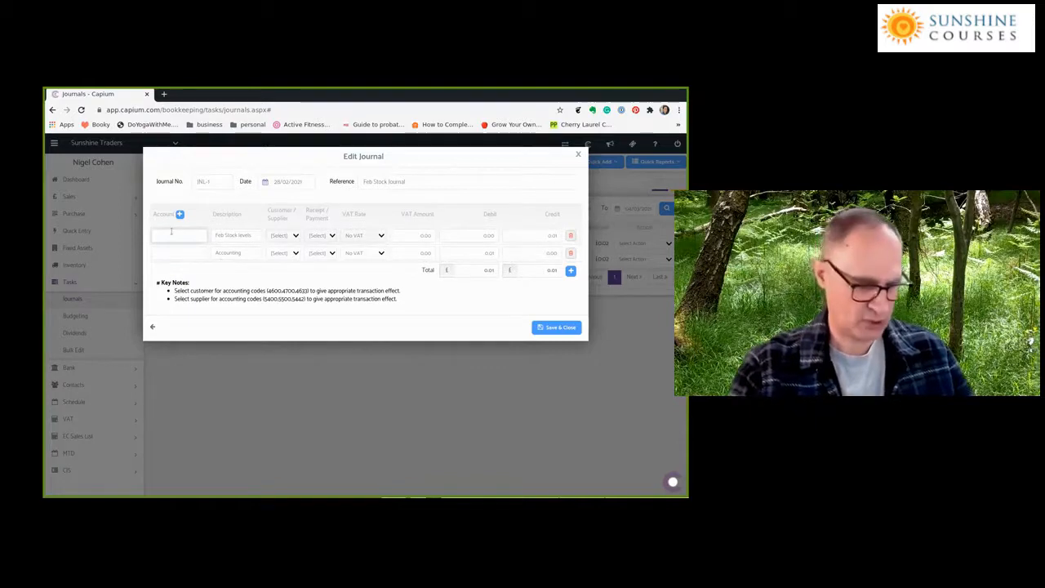
type("sto")
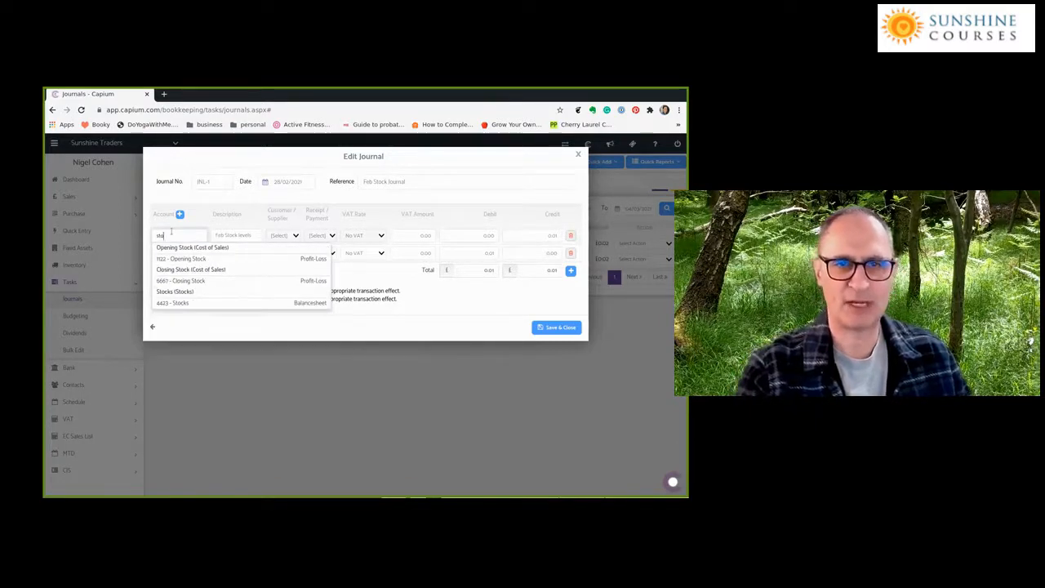
left_click(177, 303)
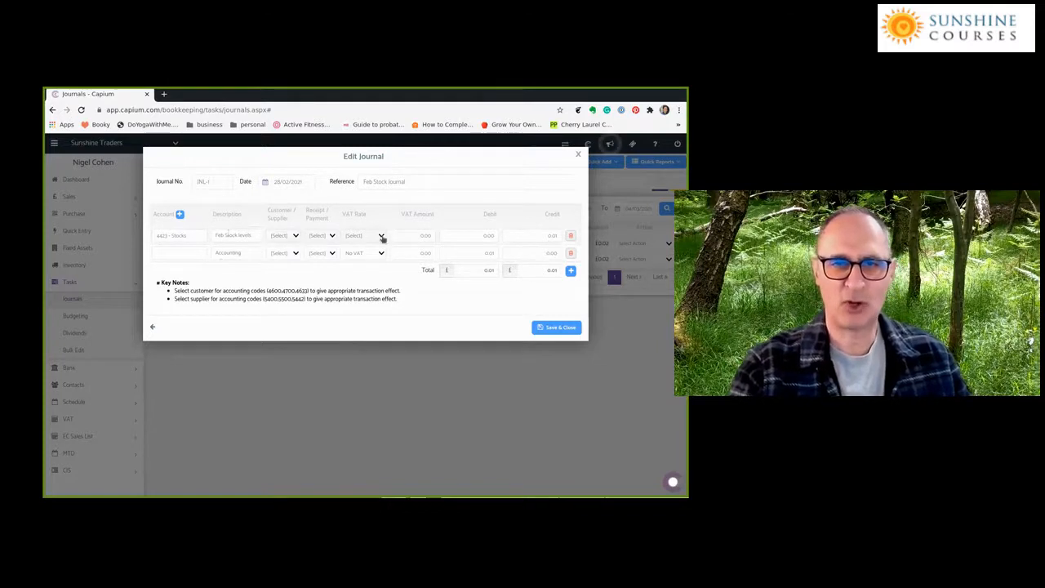
left_click(474, 234)
type("5,000")
key("Tab")
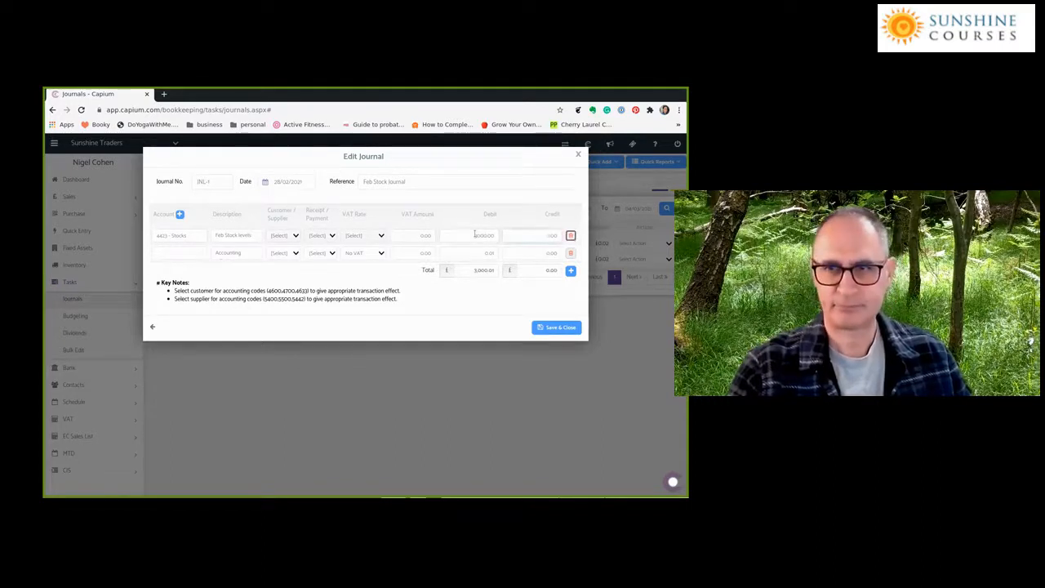
Set the second journal line's account to 1210 - Purchases and try to enter a 3000 credit on it
left_click(170, 251)
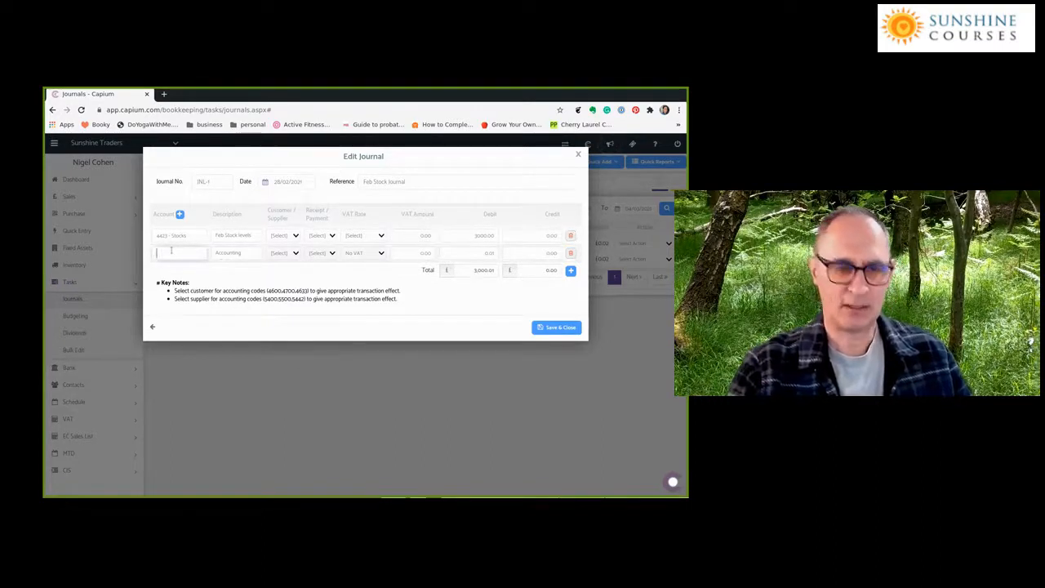
type("purch")
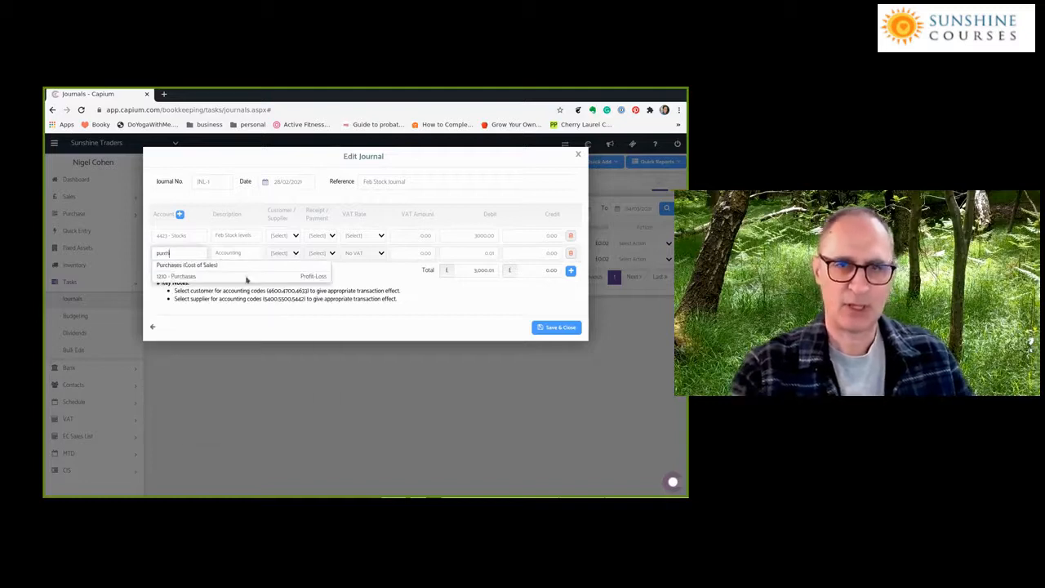
left_click(176, 276)
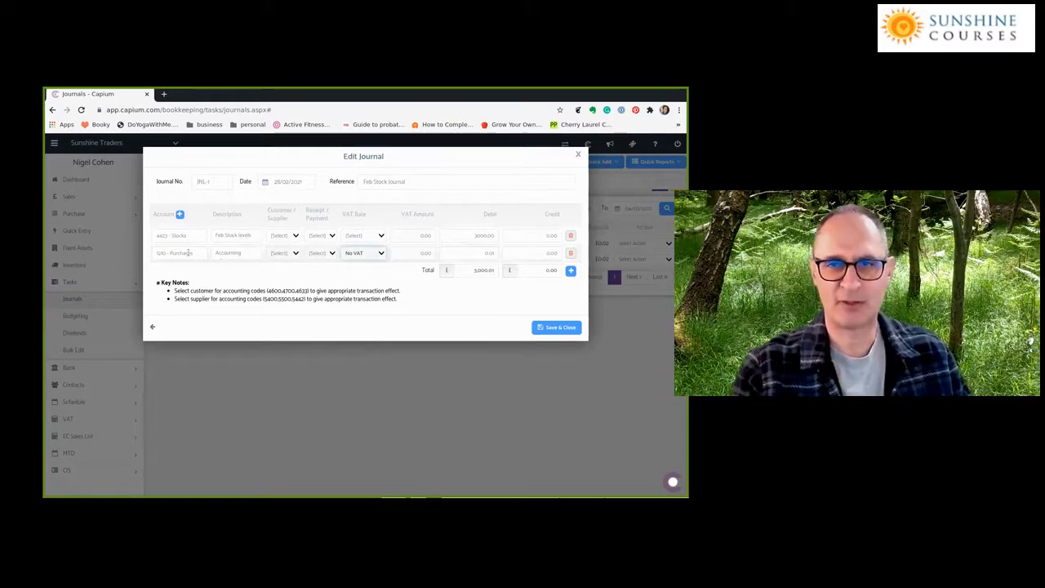
left_click(546, 249)
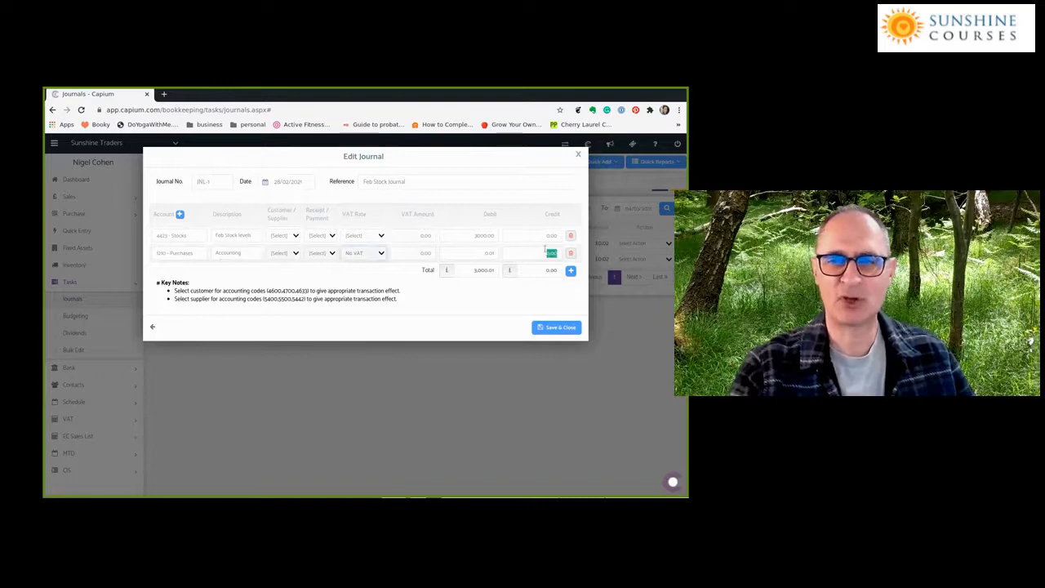
type("3000")
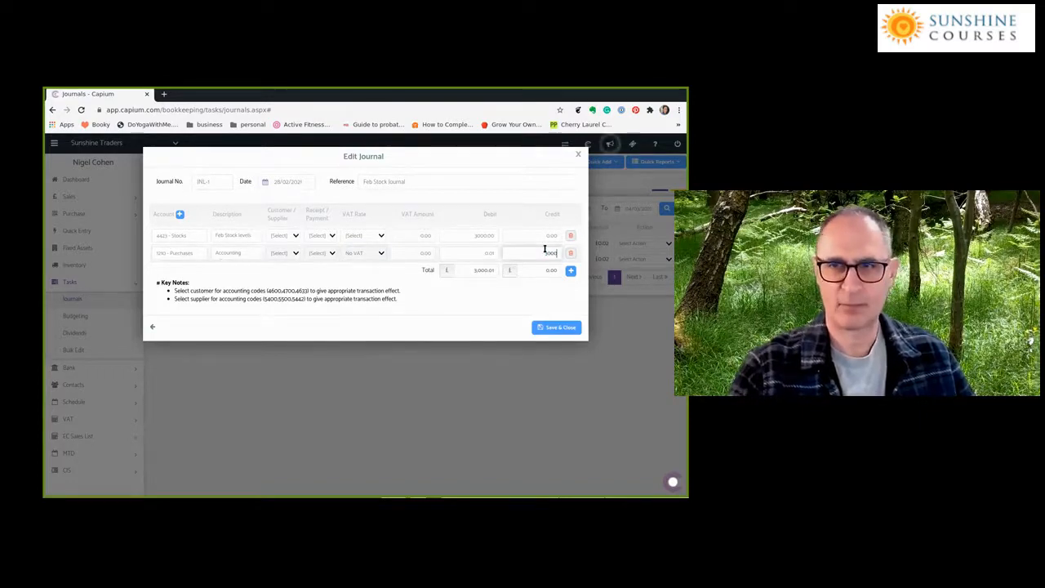
left_click(535, 291)
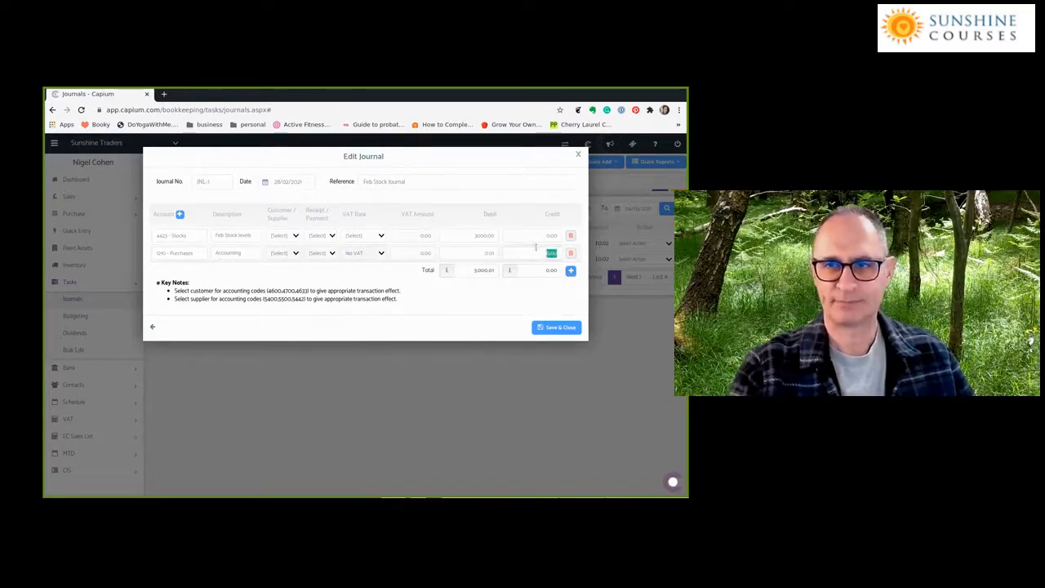
left_click(538, 249)
type("300")
key("Tab")
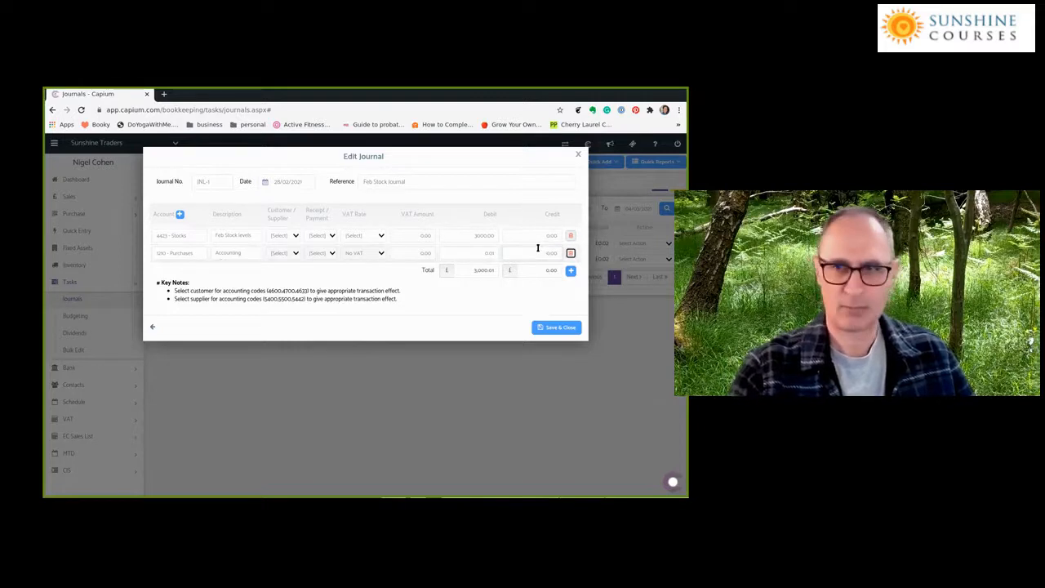
Clear the Purchases line's debit amount and enter a 3000.00 credit on that line
double_click(539, 249)
double_click(491, 253)
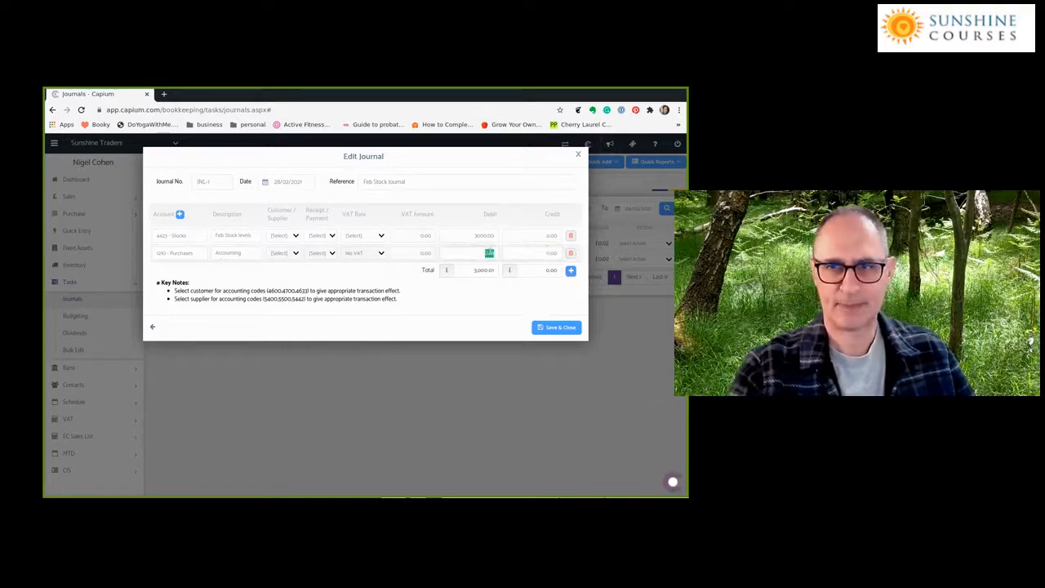
key("BackSpace")
key("Tab")
type("3000")
key("Tab")
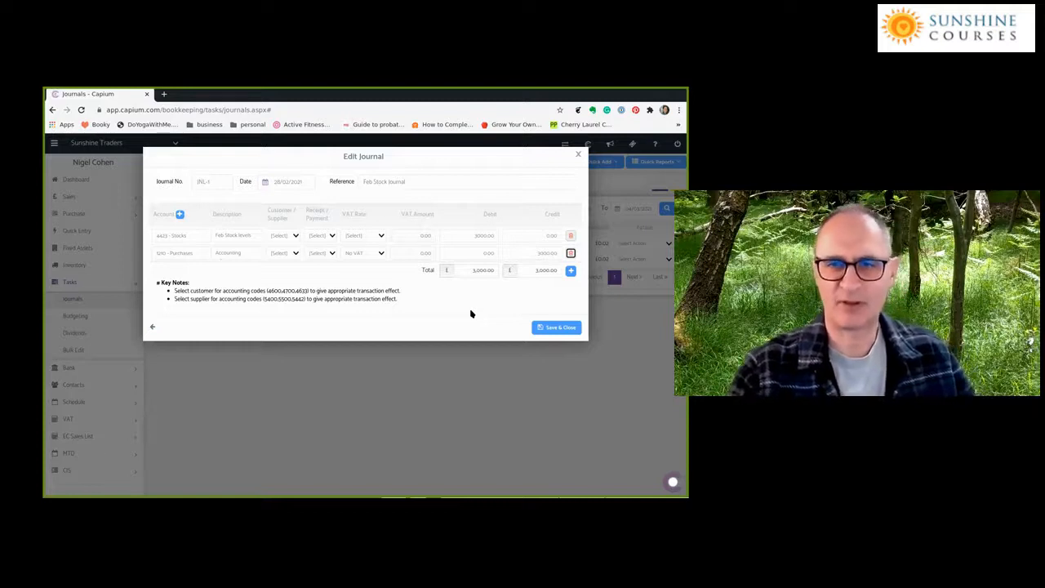
Check the Stocks debit and Purchases credit in the Feb Stock Journal, and save and close it
left_click(472, 303)
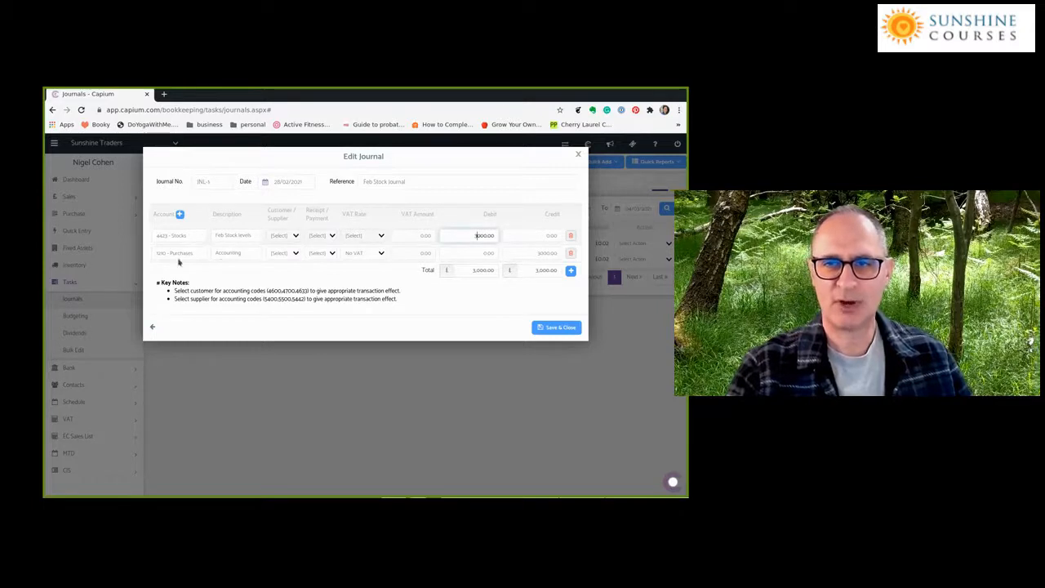
left_click(532, 254)
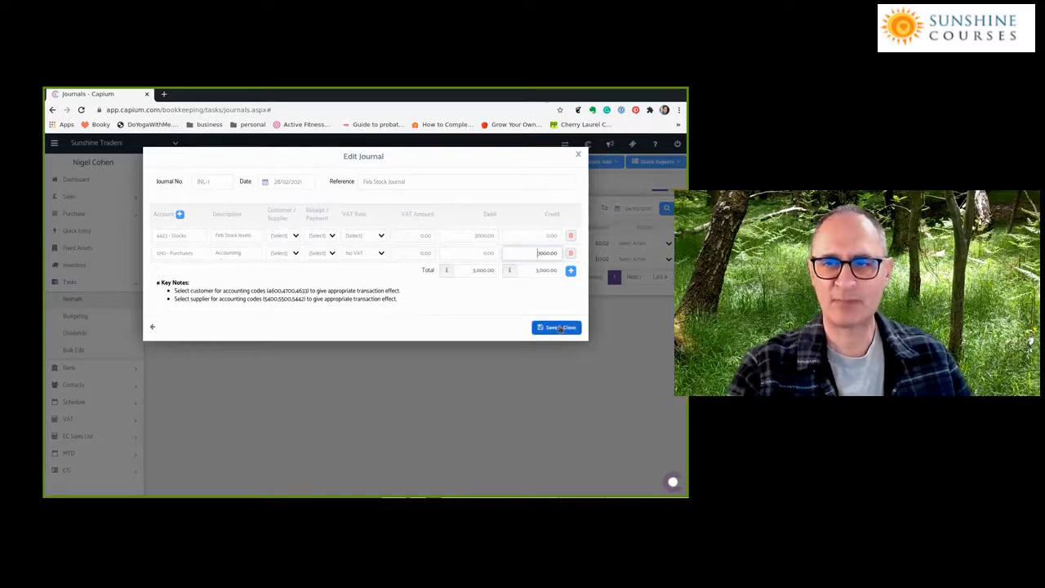
left_click(560, 327)
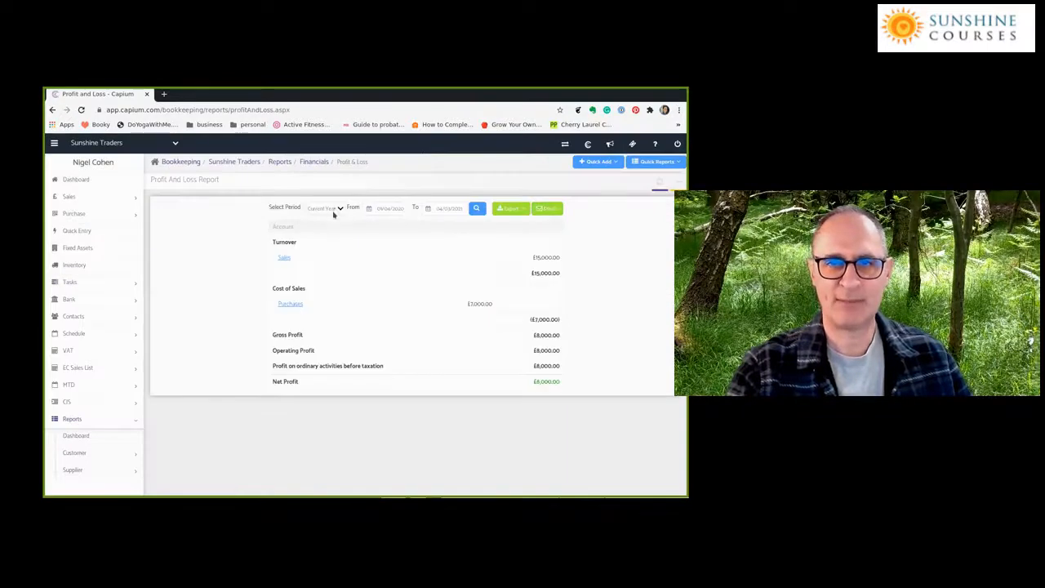
Run the Profit and Loss report again for Last Month
left_click(330, 209)
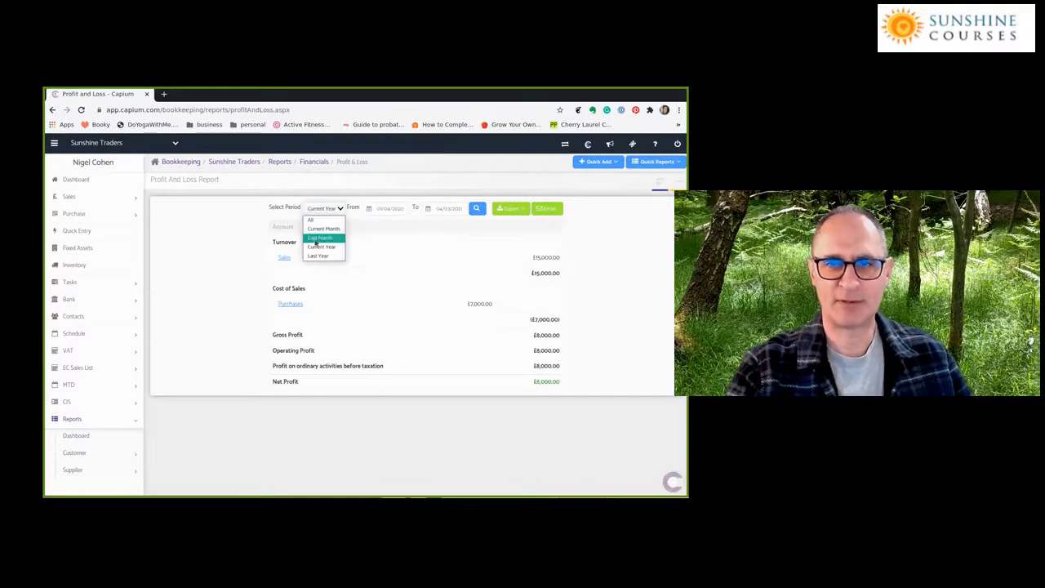
left_click(319, 238)
left_click(474, 208)
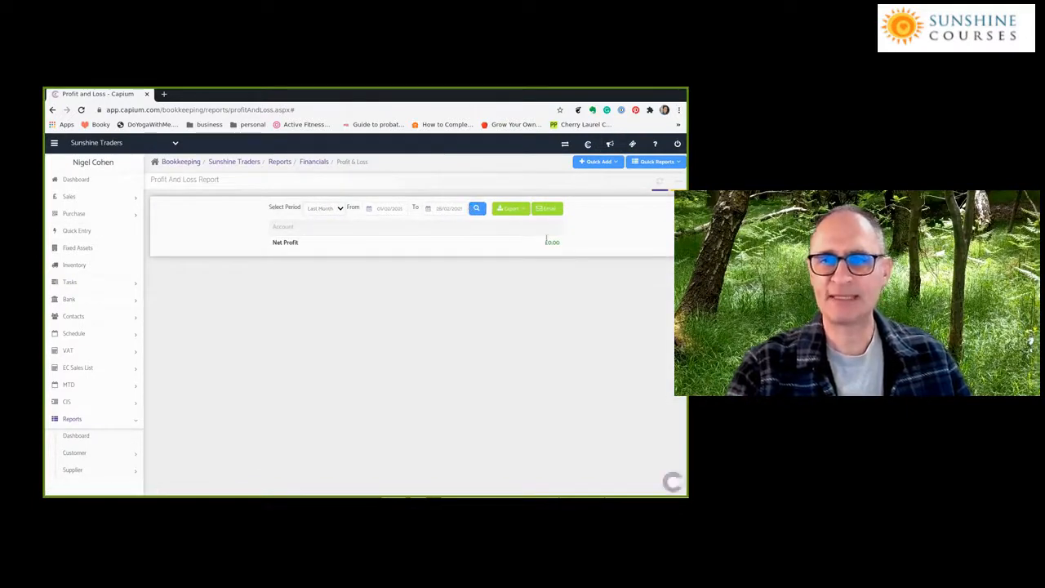
Open the Balance Sheet report and set its period to Last Month
left_click(337, 209)
left_click(318, 236)
left_click(655, 161)
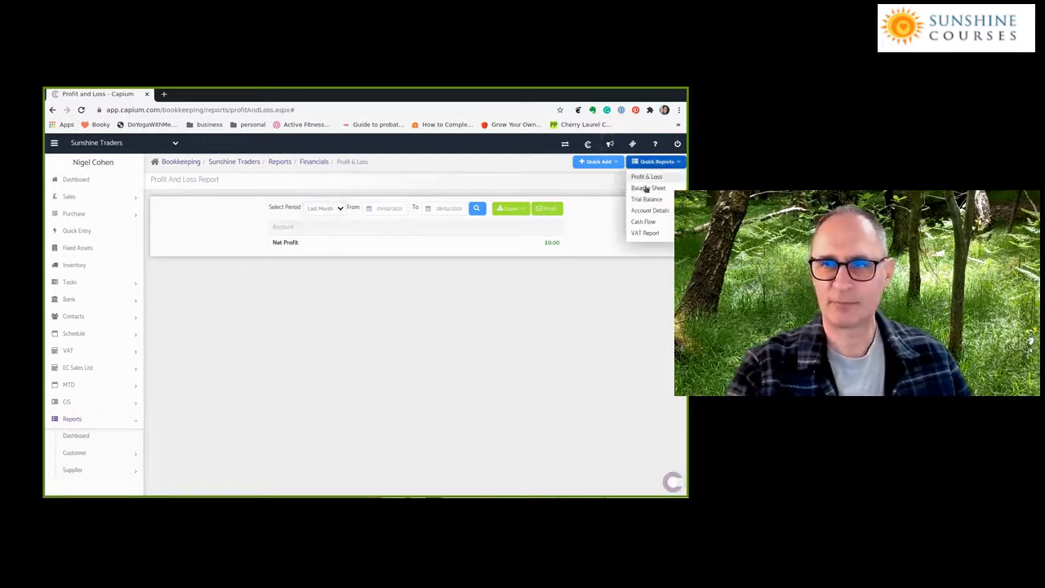
left_click(646, 188)
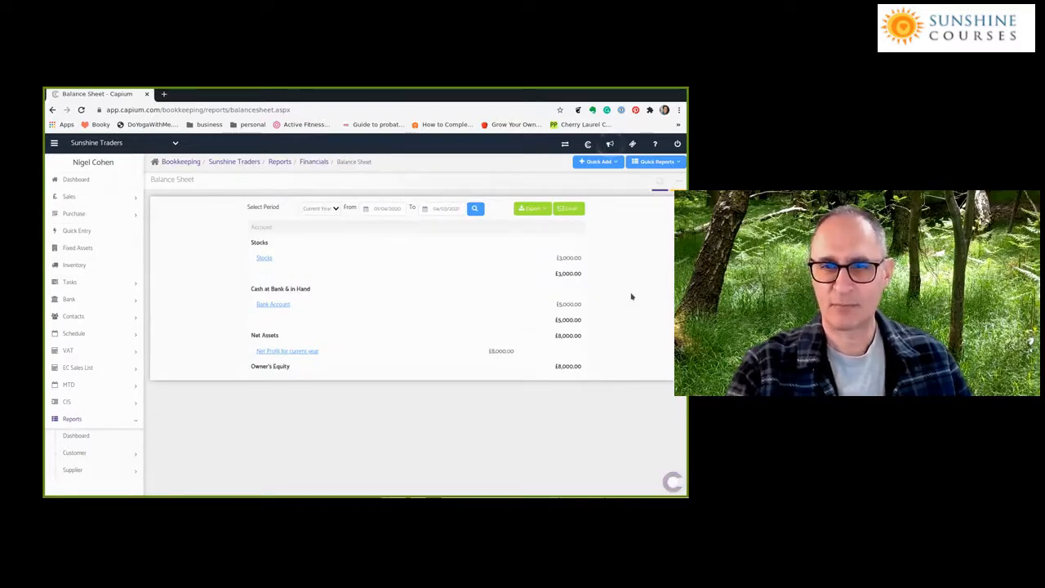
left_click(327, 208)
left_click(313, 238)
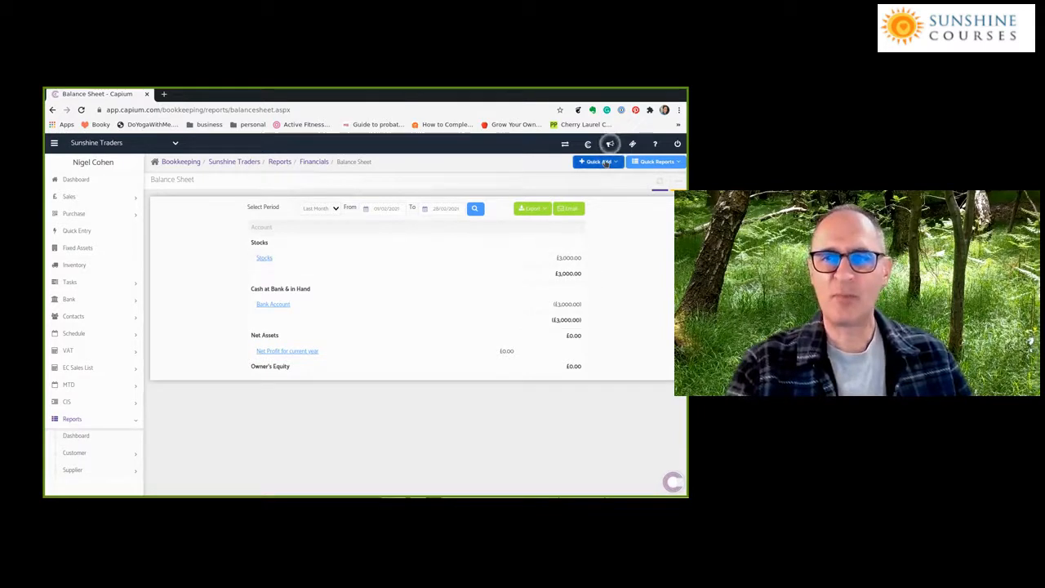
Check the Current Year Profit and Loss report, and return to the Current Year Balance Sheet
left_click(658, 162)
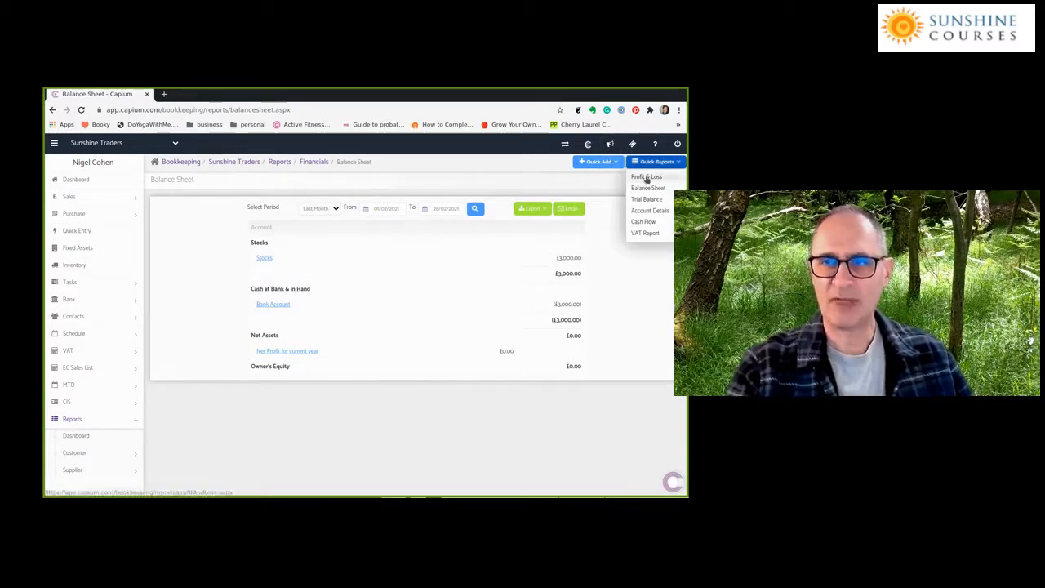
left_click(647, 178)
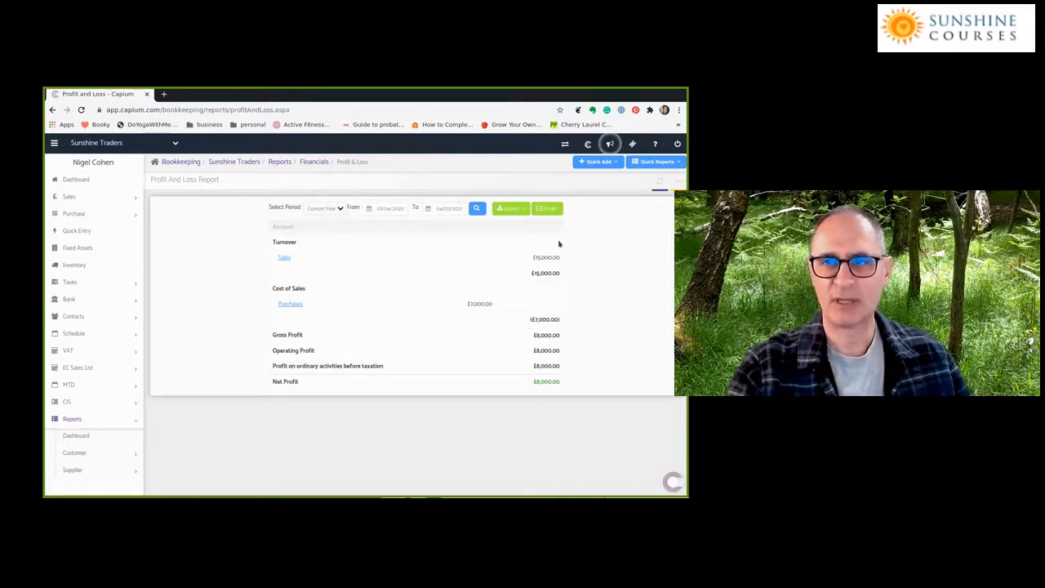
left_click(656, 162)
left_click(646, 190)
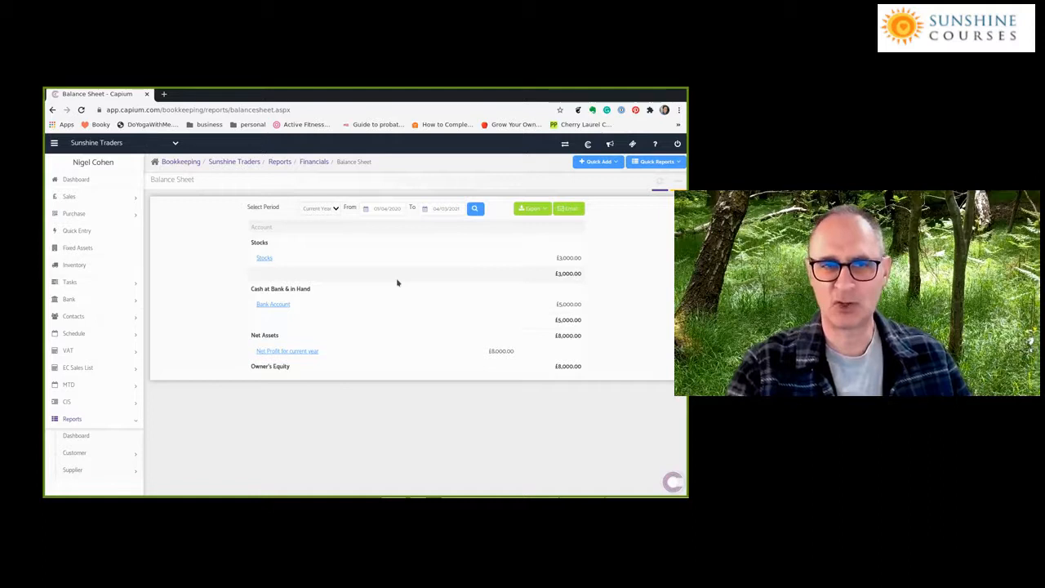
Open the March Stock Journals entry for editing and clear the debit on its Mar Stock line to 0.00
left_click(82, 231)
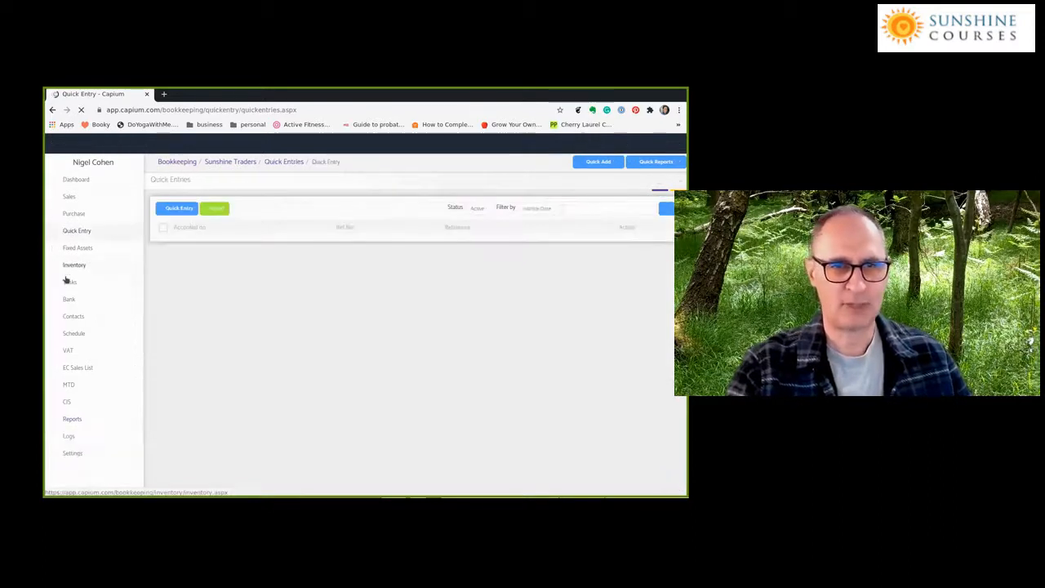
left_click(69, 282)
left_click(73, 299)
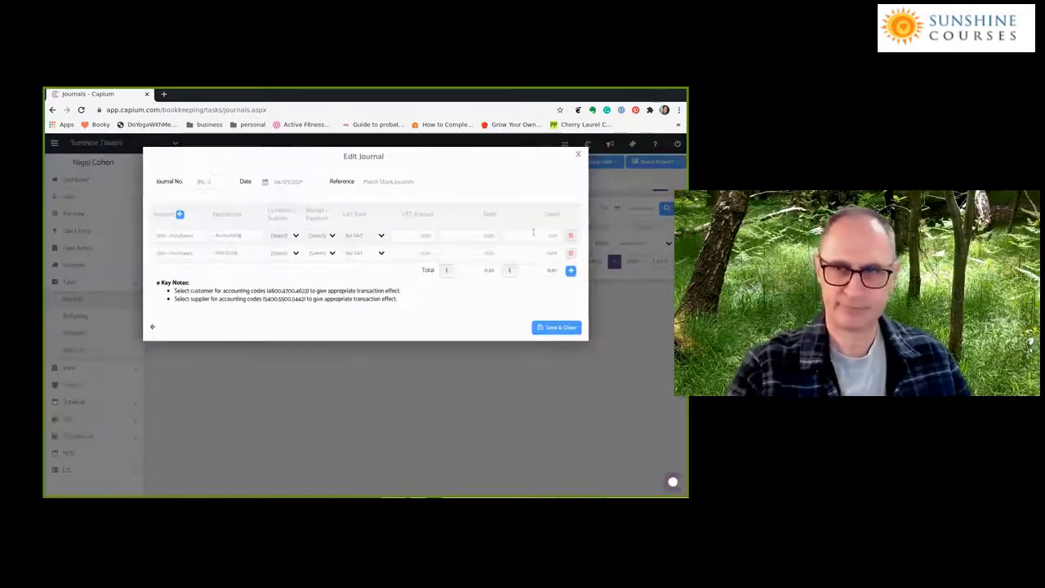
left_click(489, 251)
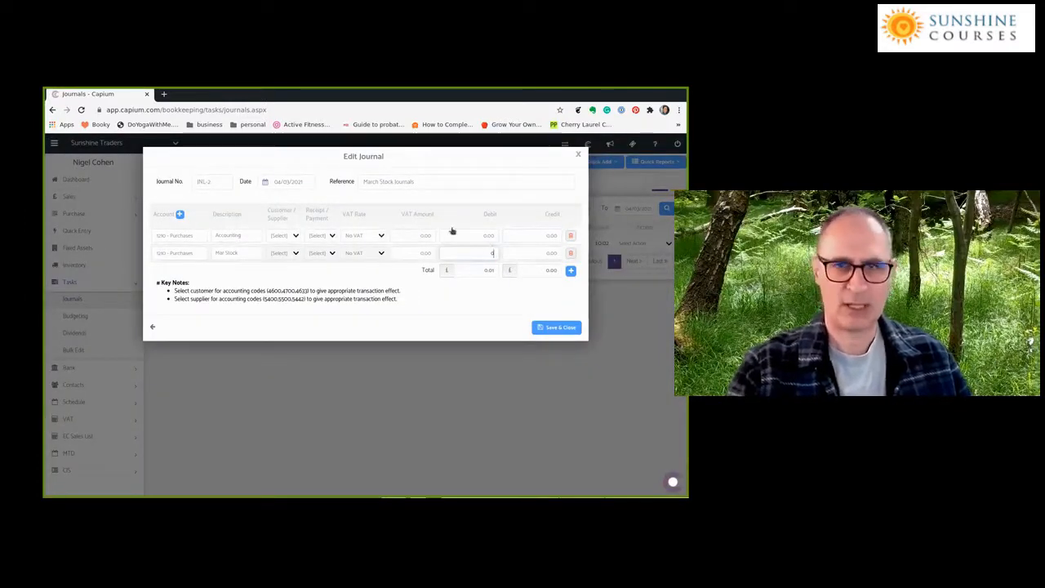
Change the first journal line's account to Stocks and enter a 3000.00 credit on it
left_click(168, 234)
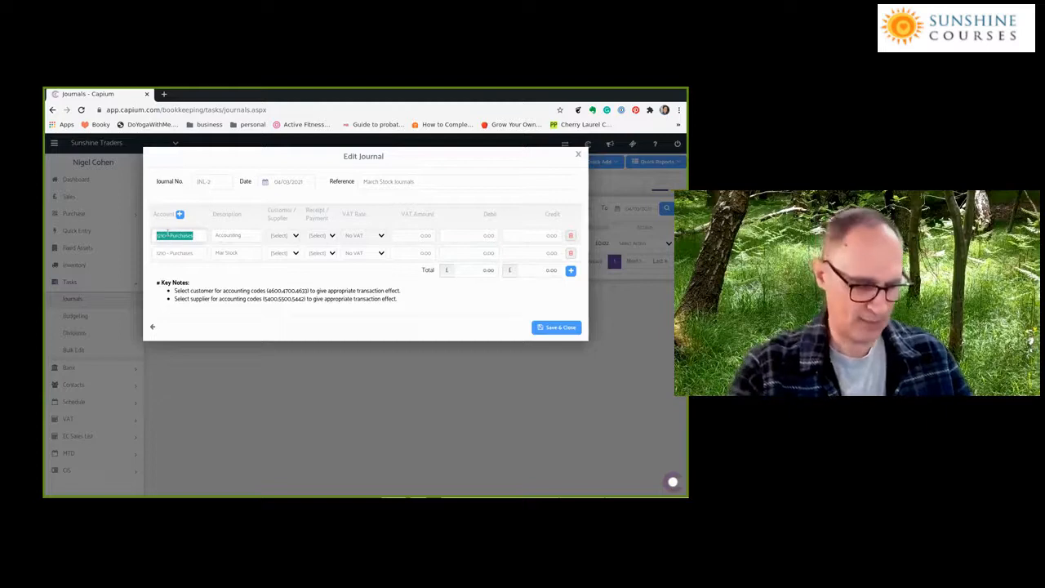
key("BackSpace")
type("stock")
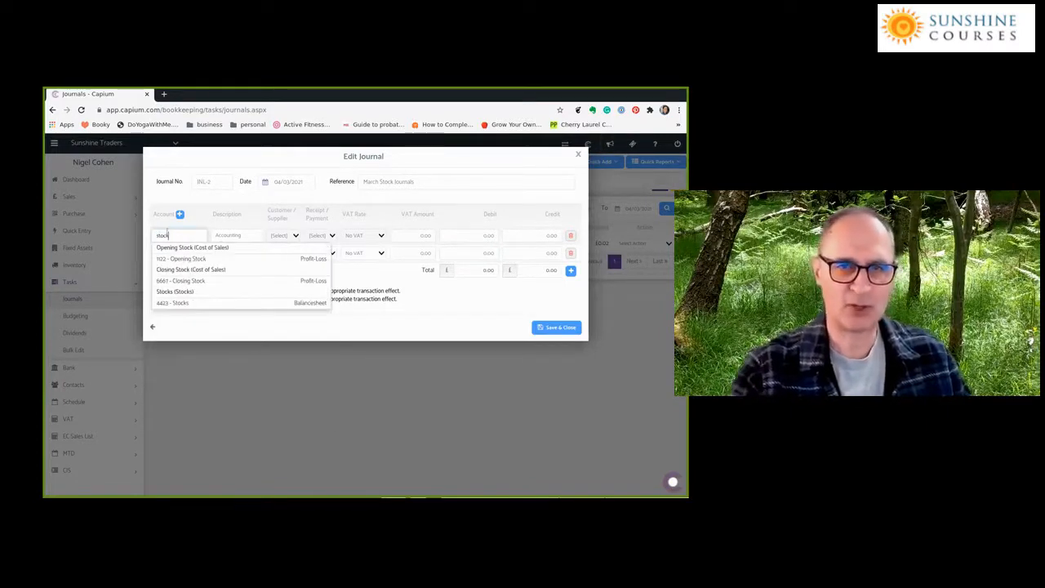
left_click(176, 302)
left_click(534, 233)
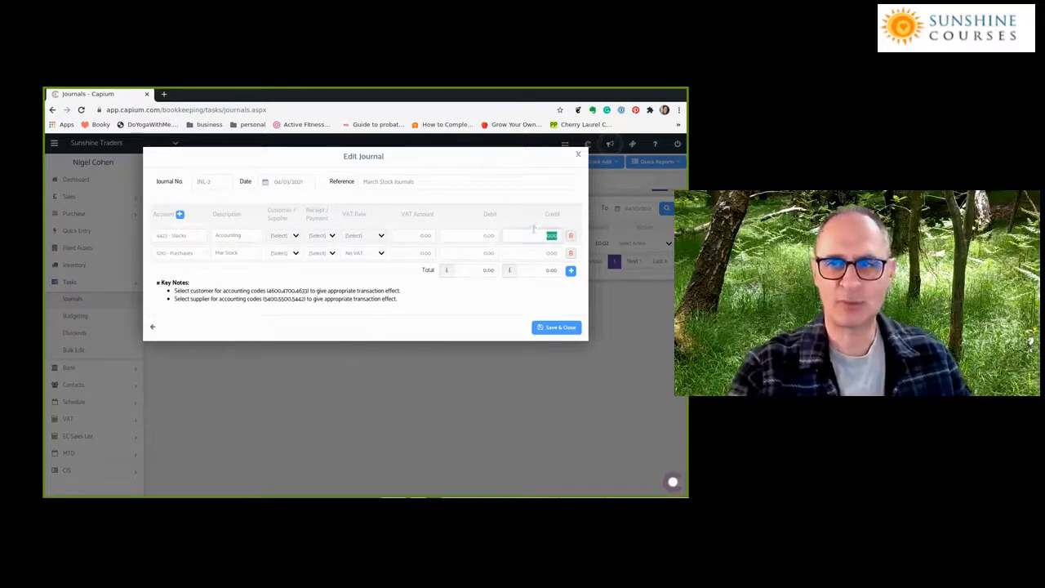
key("Tab")
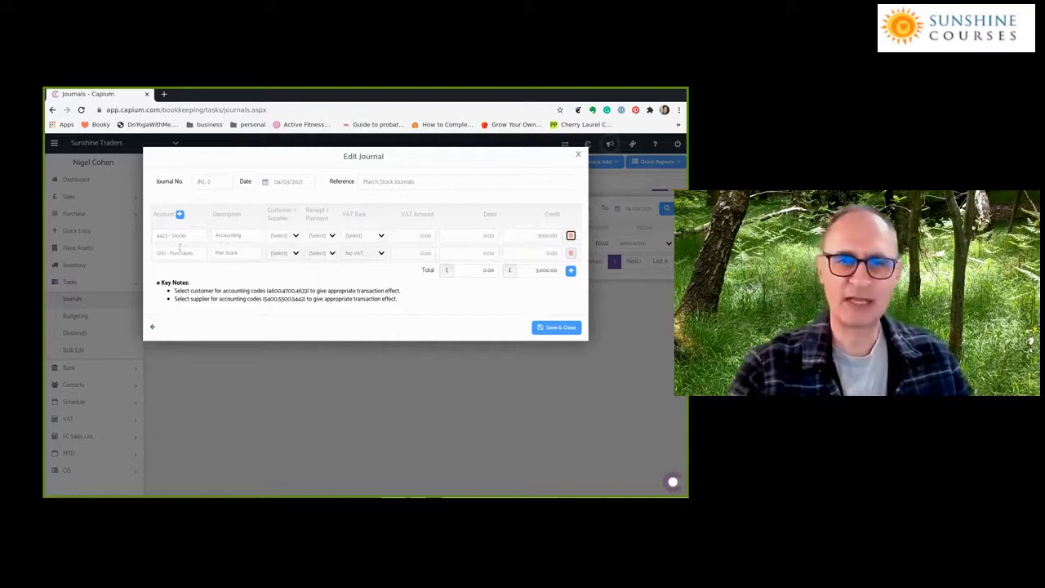
Enter a 3000.00 debit on the Purchases line of the March journal, and save and close it
left_click(489, 252)
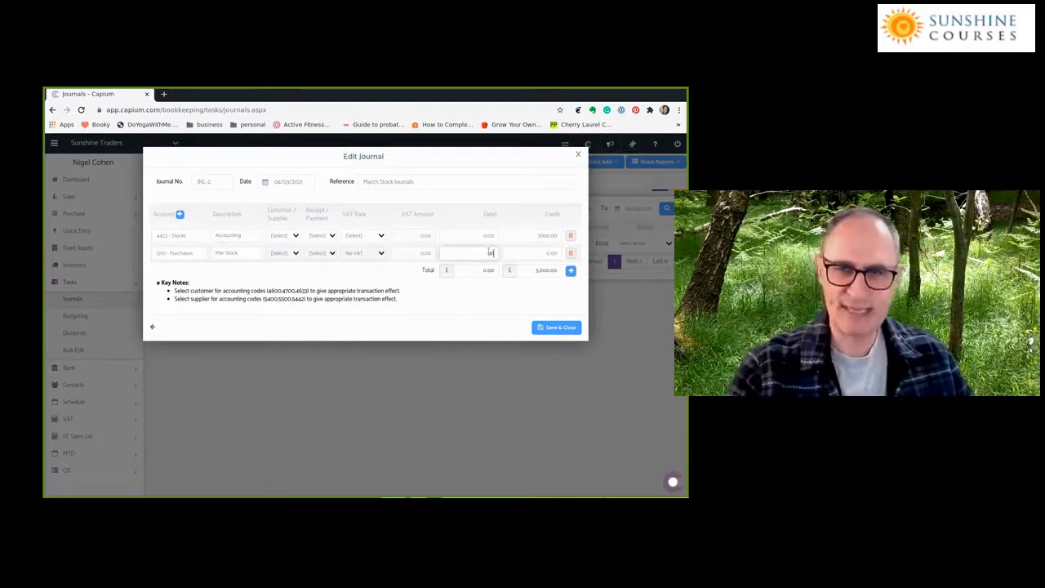
key("Tab")
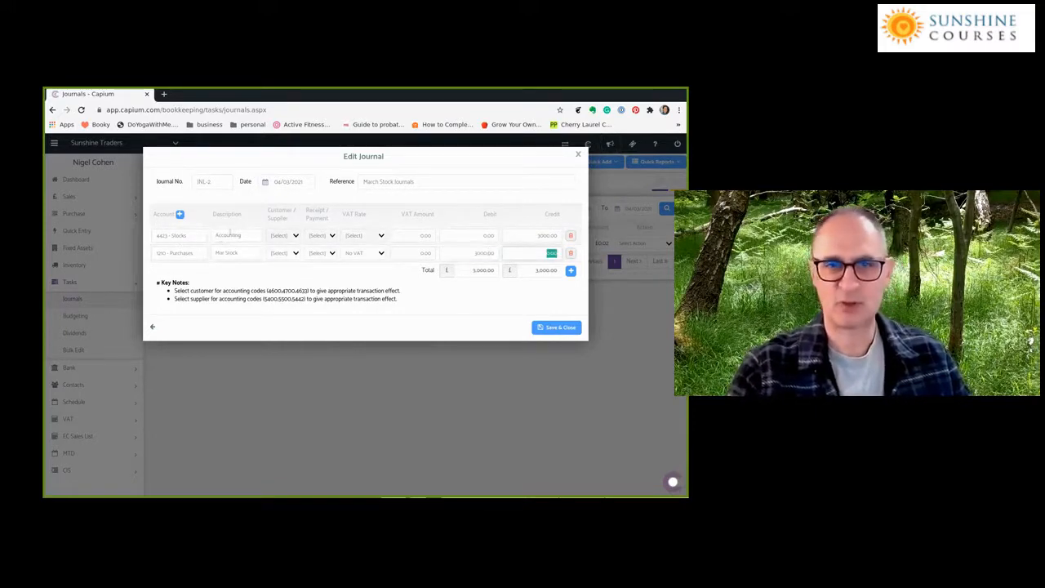
left_click(560, 327)
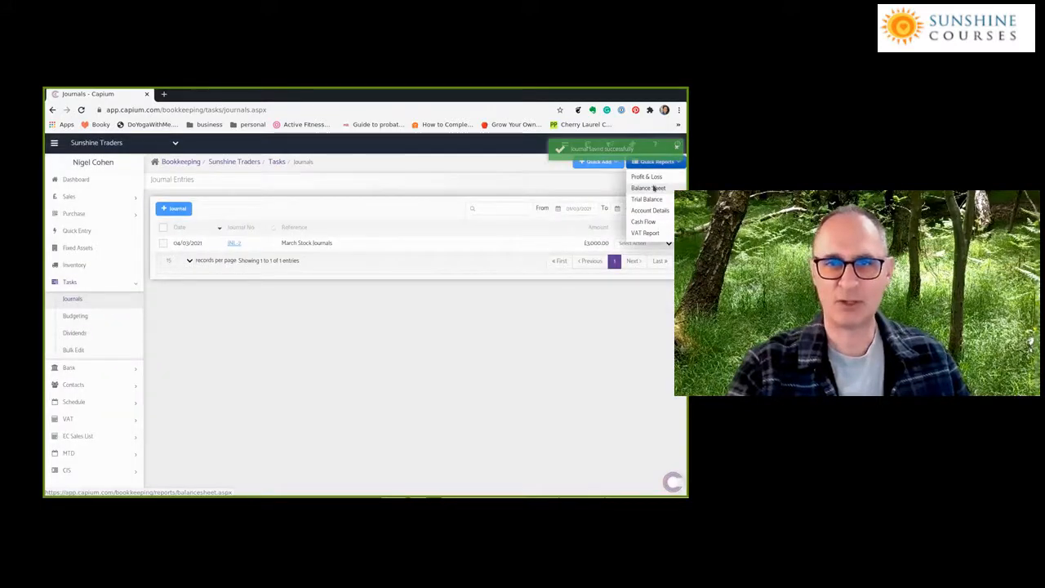
Check the March journal's effect on the Balance Sheet and on the Profit and Loss report, down to the Purchases account's transactions
left_click(654, 188)
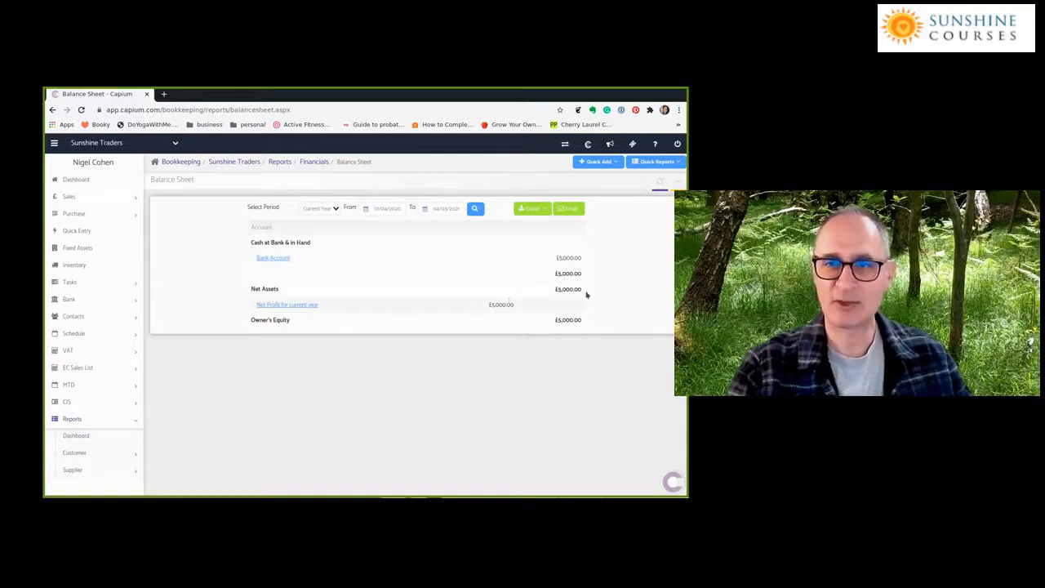
left_click(666, 162)
left_click(645, 177)
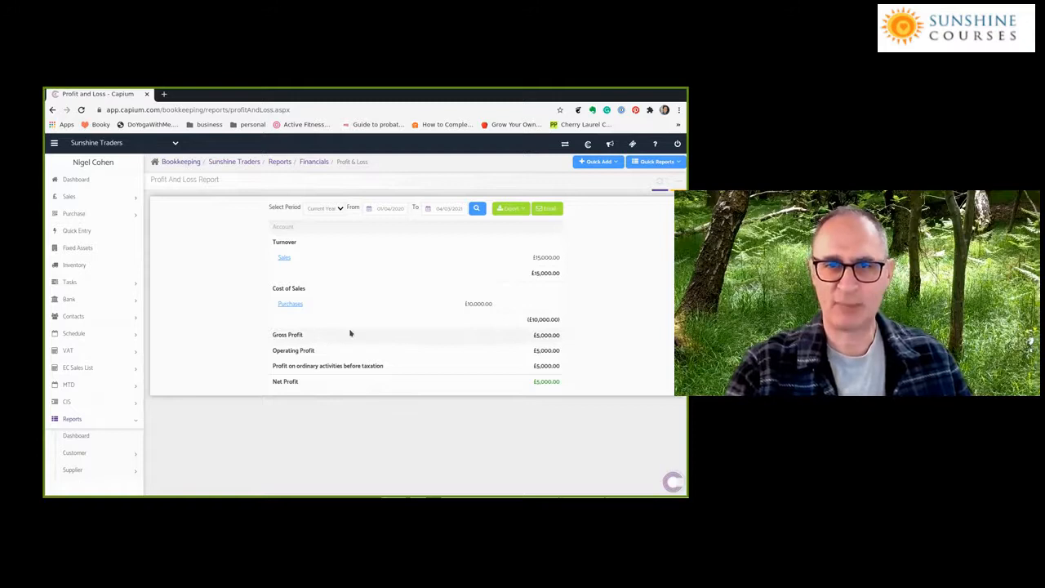
left_click(290, 304)
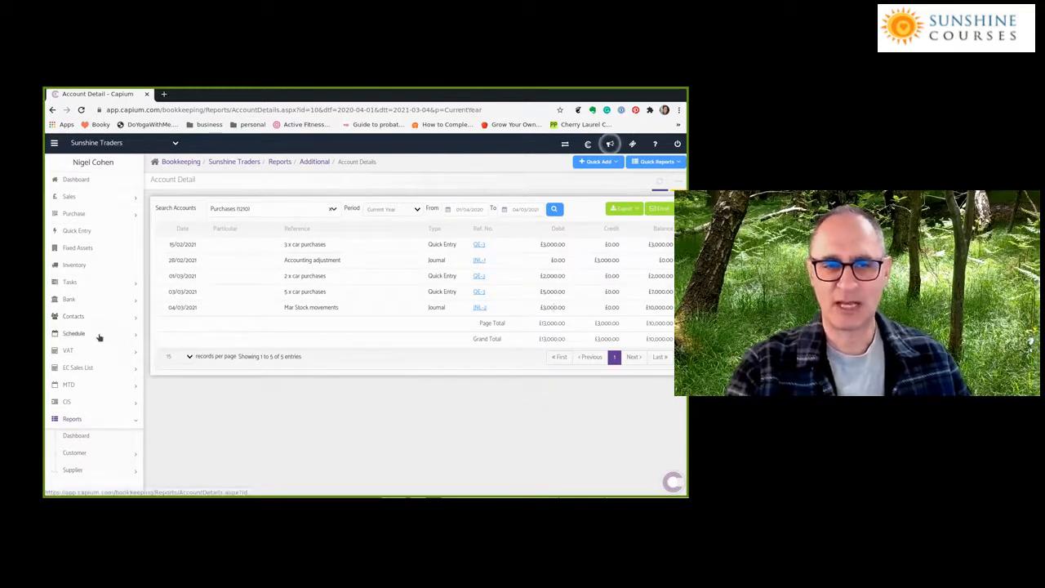
Open the Nominal Ledger report and review the transactions in its expanded 1210 - Purchases and 5240 - Bank Account sections
scroll(96, 340, "down", 3)
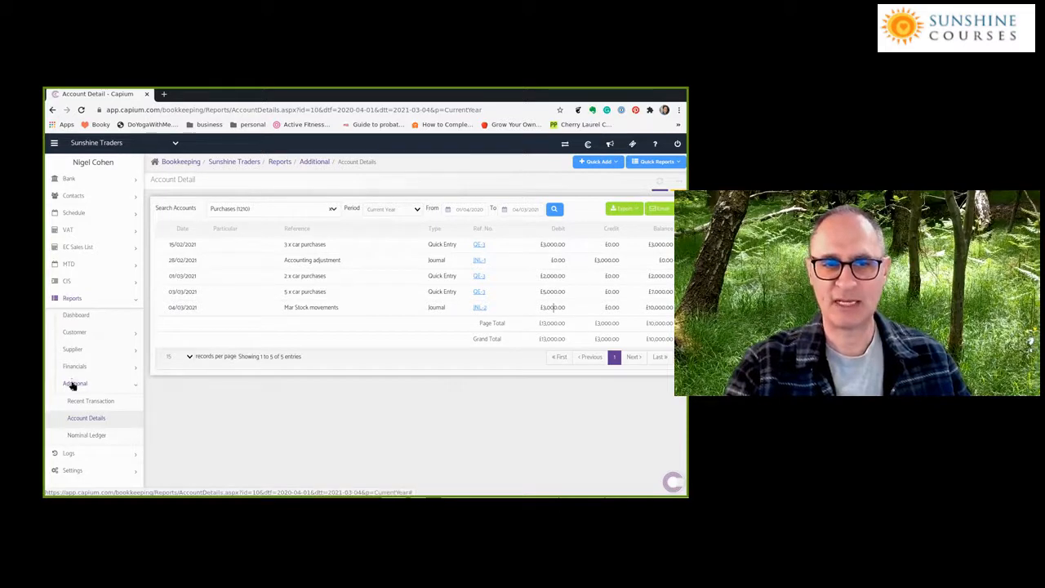
left_click(80, 436)
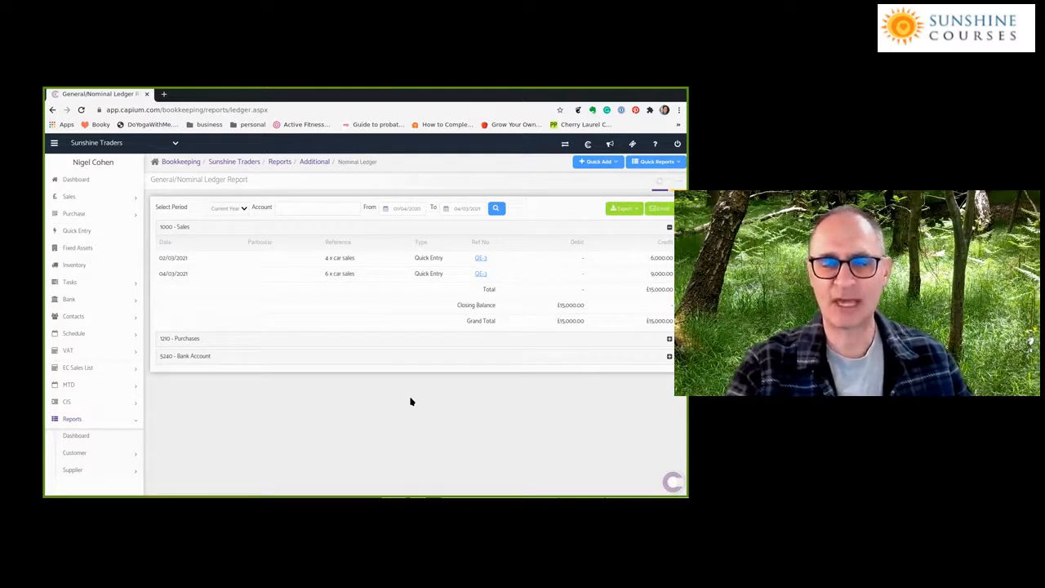
left_click(668, 339)
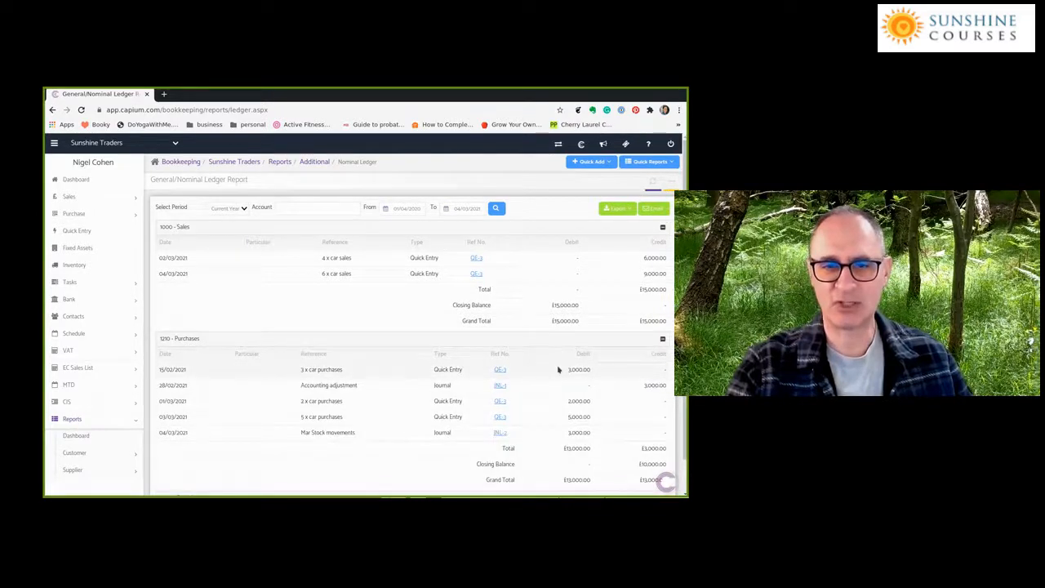
scroll(661, 463, "down", 1)
left_click(661, 463)
scroll(572, 380, "down", 1)
scroll(558, 365, "down", 3)
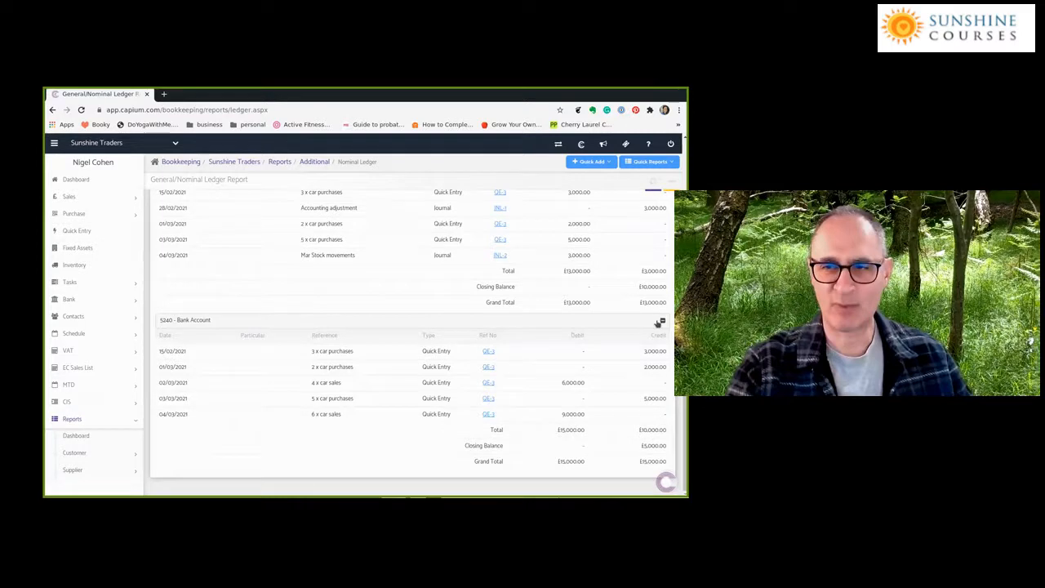
scroll(474, 321, "up", 3)
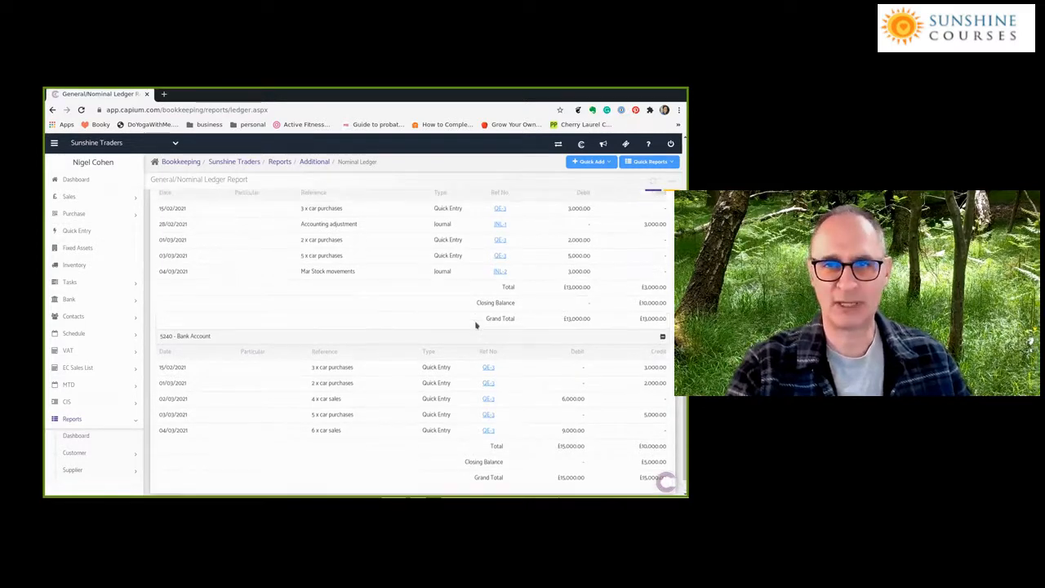
scroll(474, 320, "up", 2)
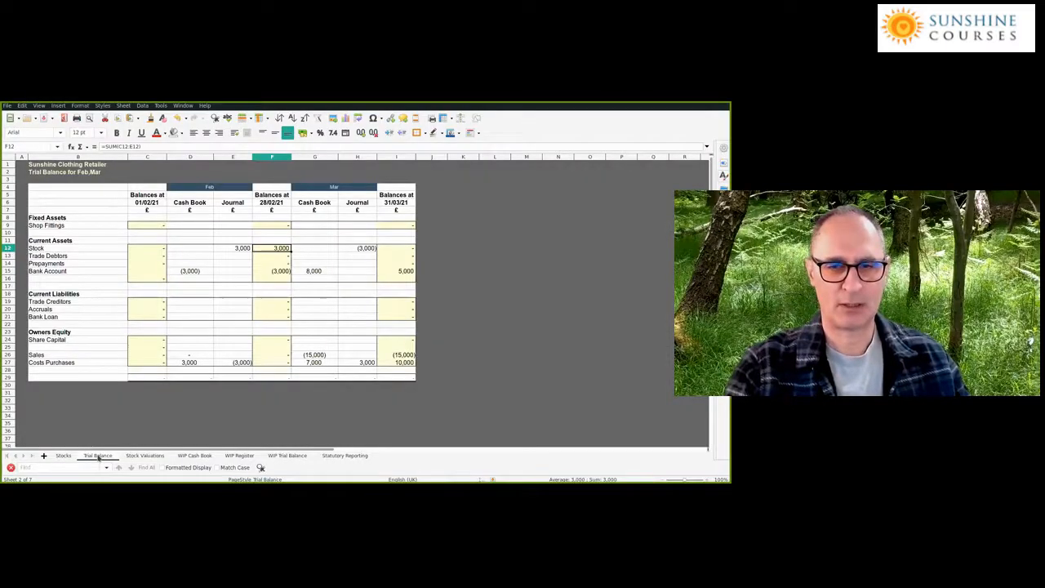
Show the Stock Valuations sheet of the Trial Balance workbook
key("ctrl+Page_Down")
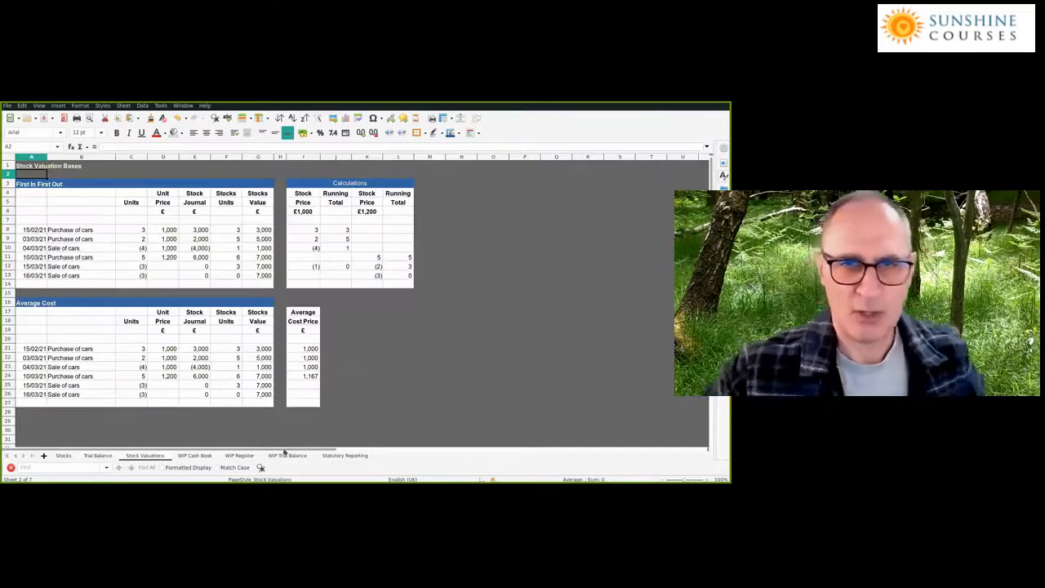
key("ctrl+Page_Up")
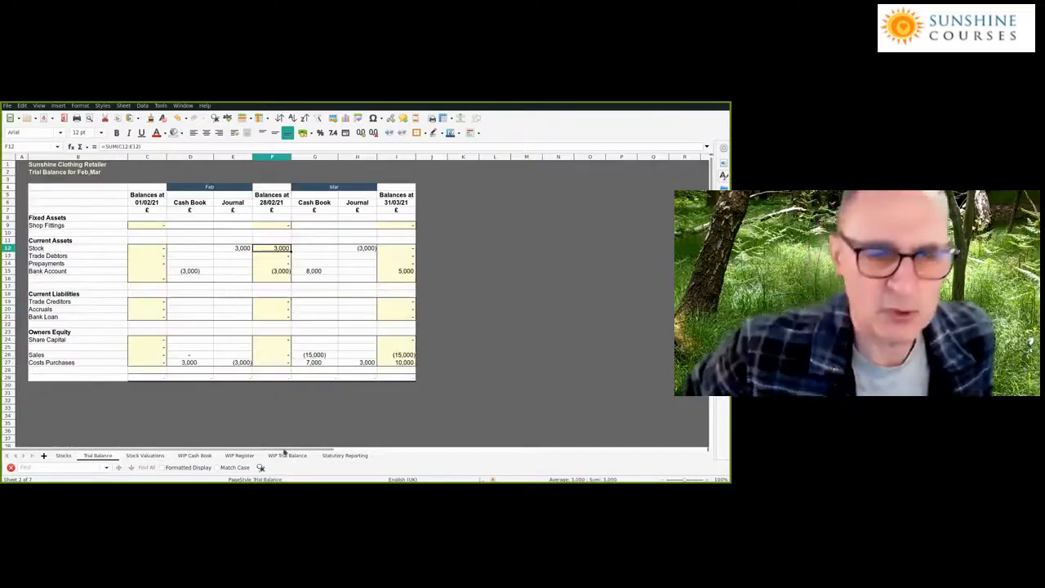
left_click(147, 456)
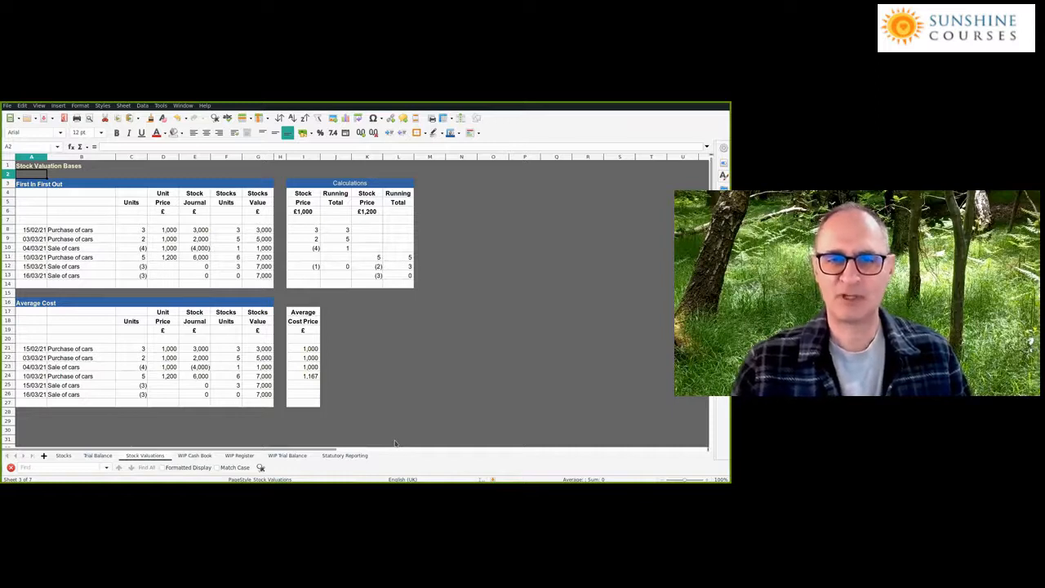
Examine the units, unit price, stock journal and stock value of the 15/02/21 and 03/03/21 purchases in the First In First Out table
left_click(169, 230)
left_click(188, 233)
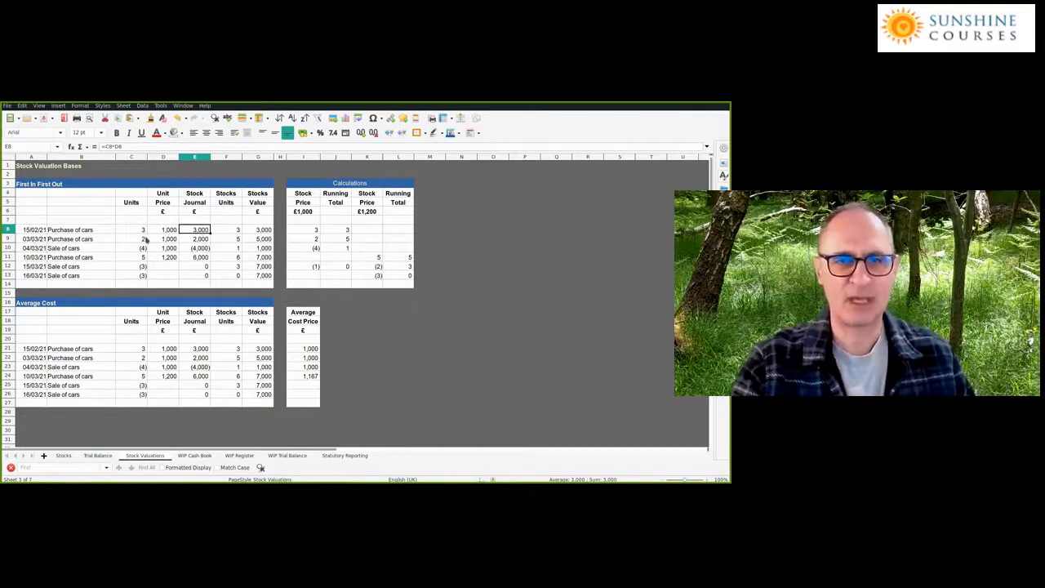
left_click(143, 238)
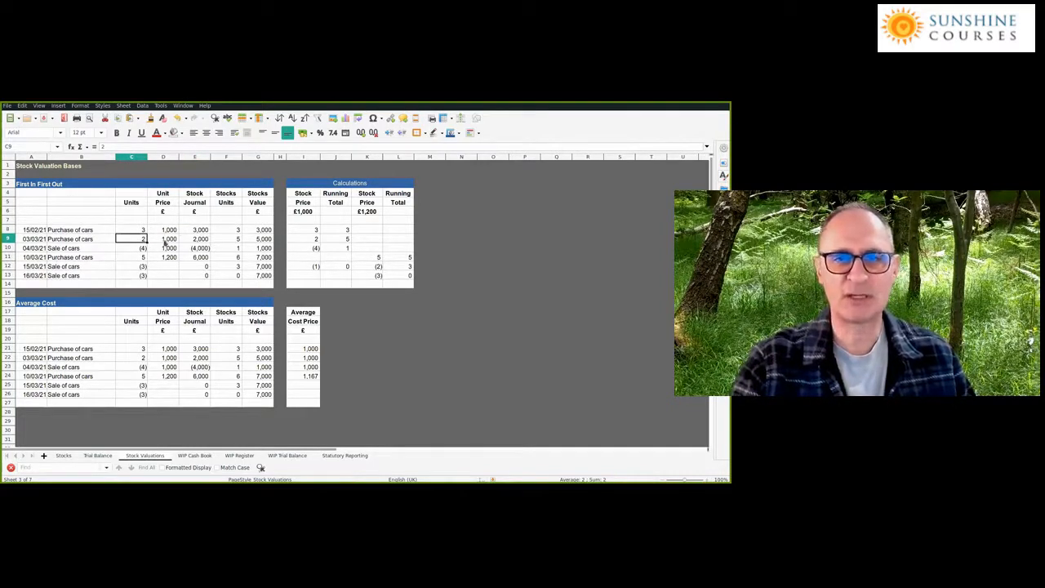
left_click(199, 239)
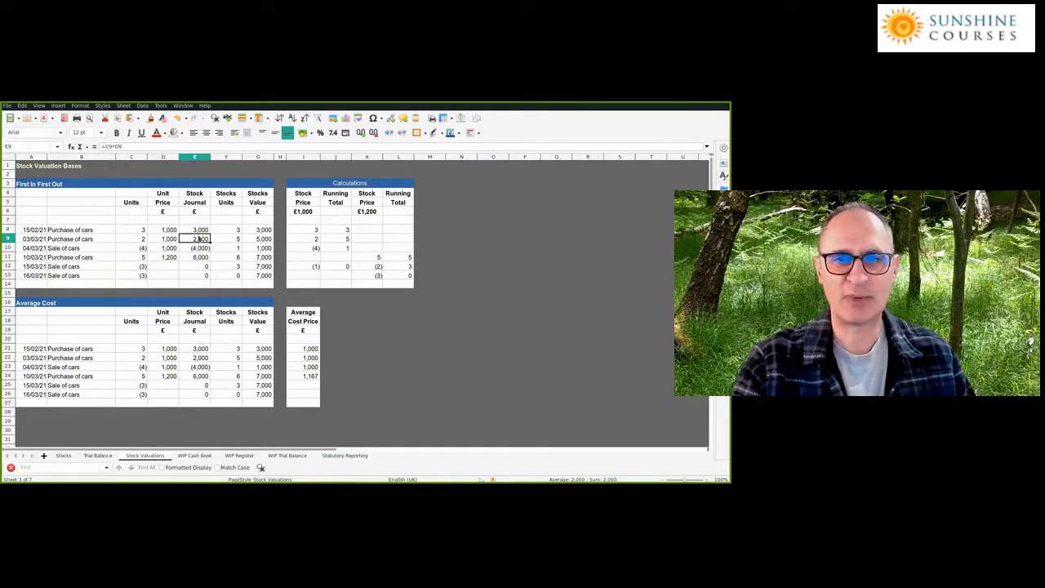
left_click(252, 240)
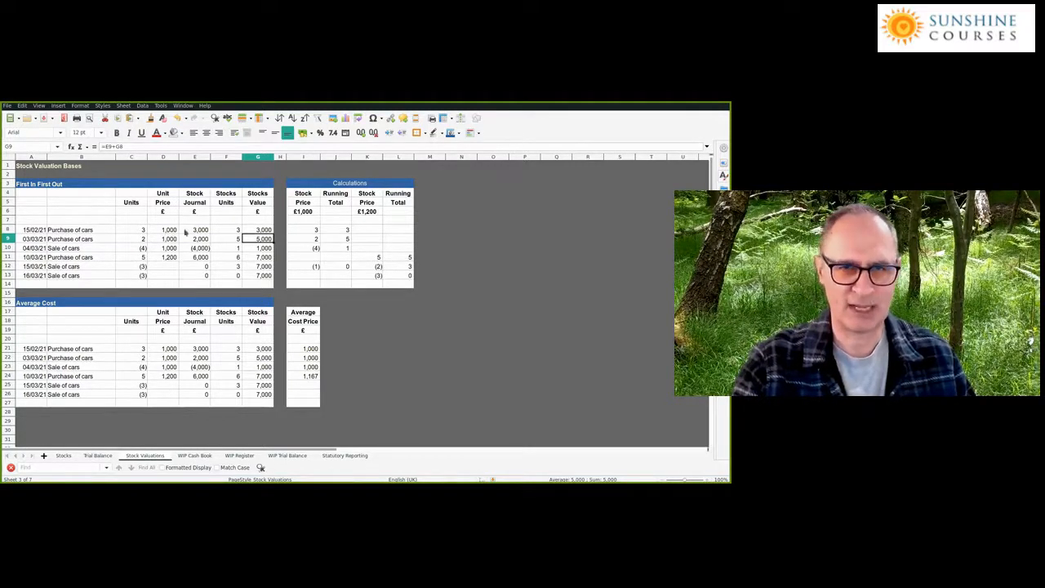
key("Up")
key("Left")
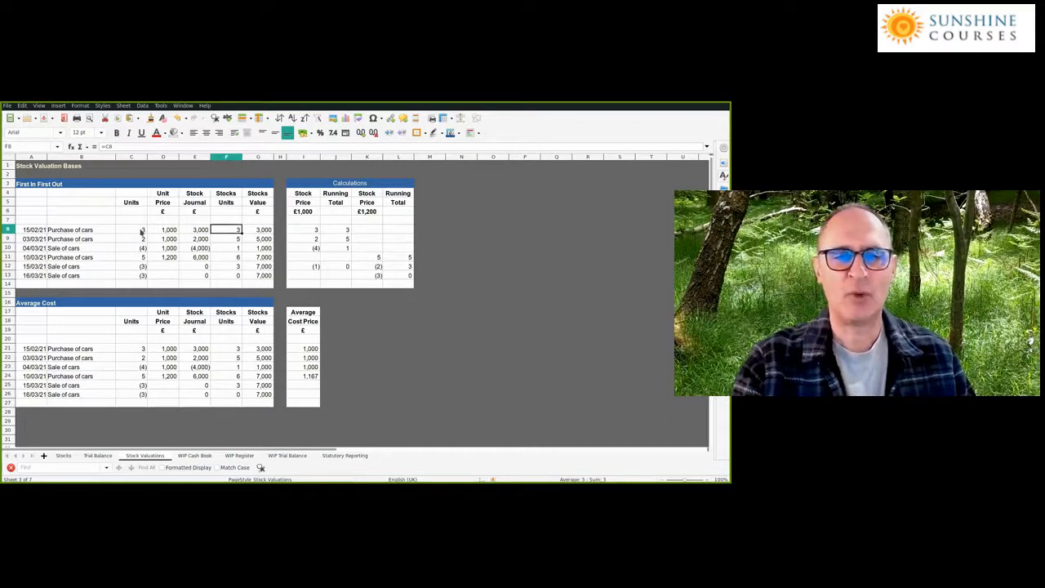
left_click_drag(148, 194, 273, 196)
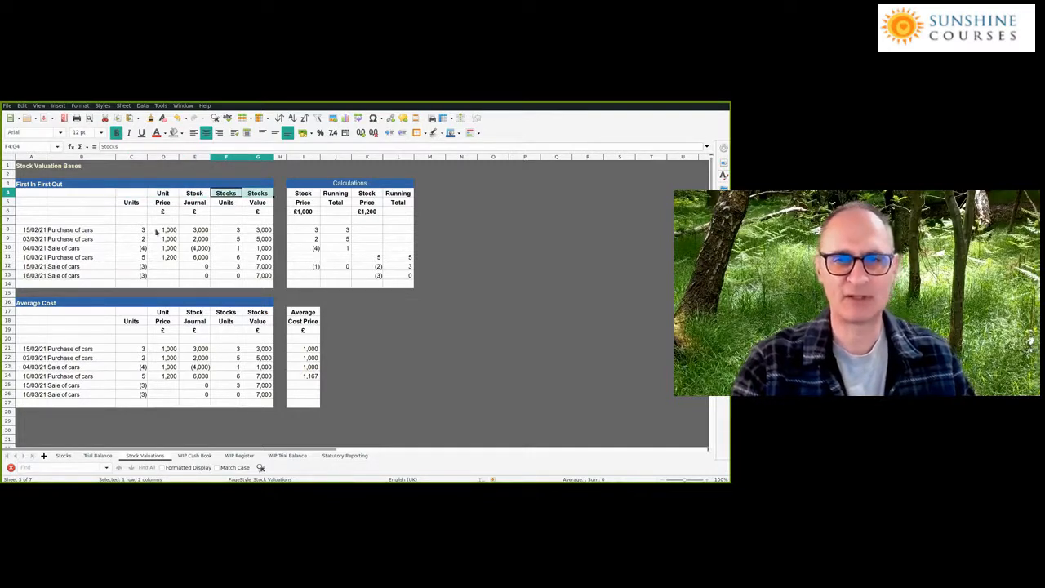
left_click_drag(135, 231, 204, 232)
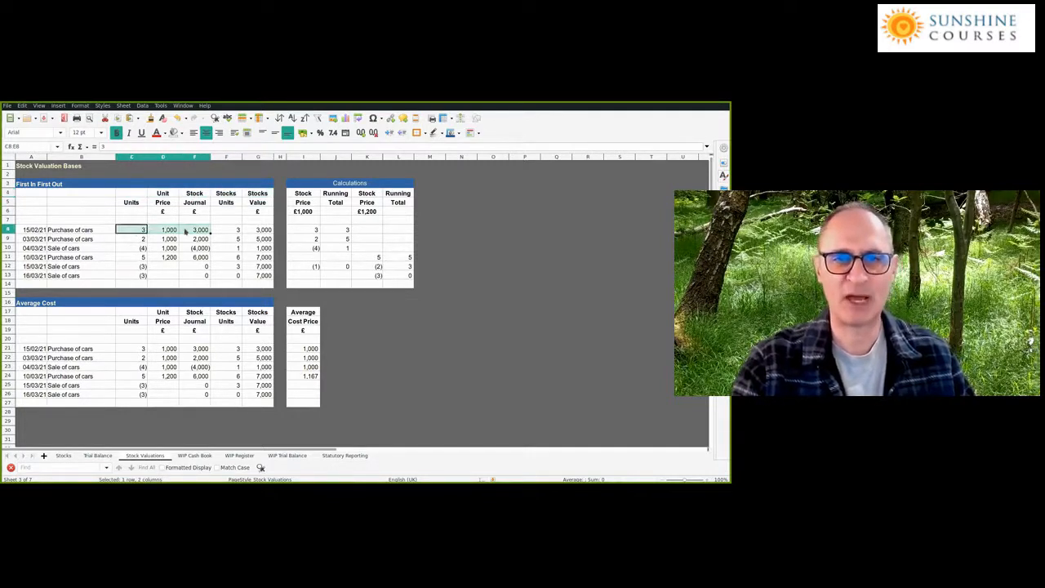
Trace the stock units and stock value across the 15/02/21 and 03/03/21 purchases and the 04/03/21 sale in the First In First Out table
left_click(232, 231)
left_click(257, 229)
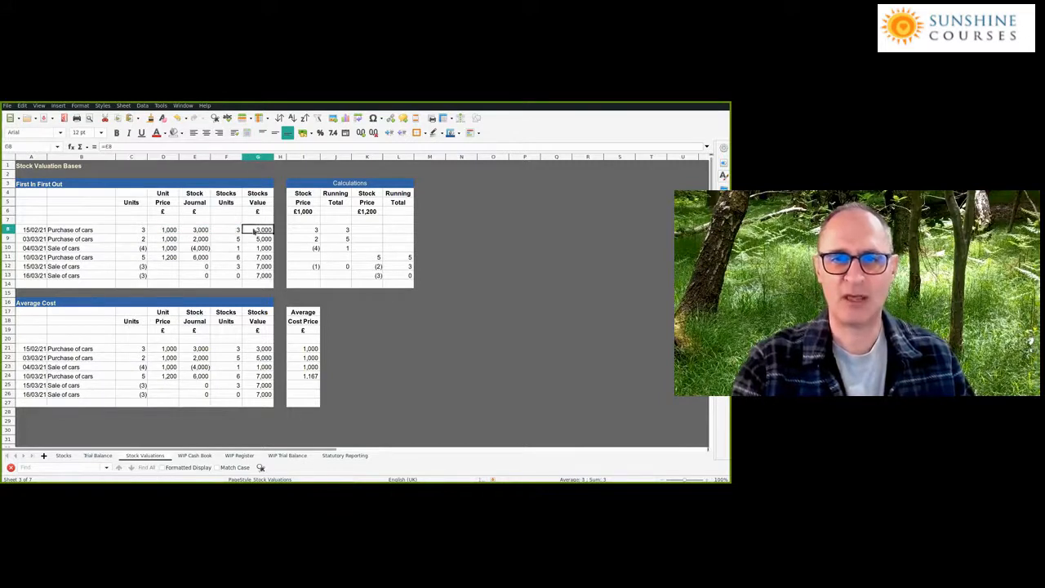
left_click_drag(140, 239, 183, 240)
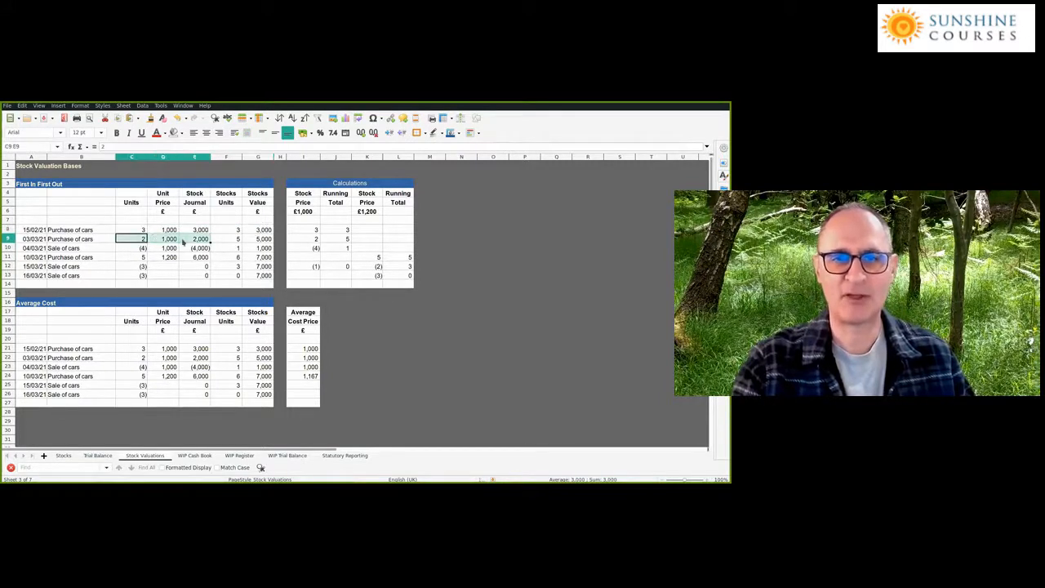
left_click(224, 238)
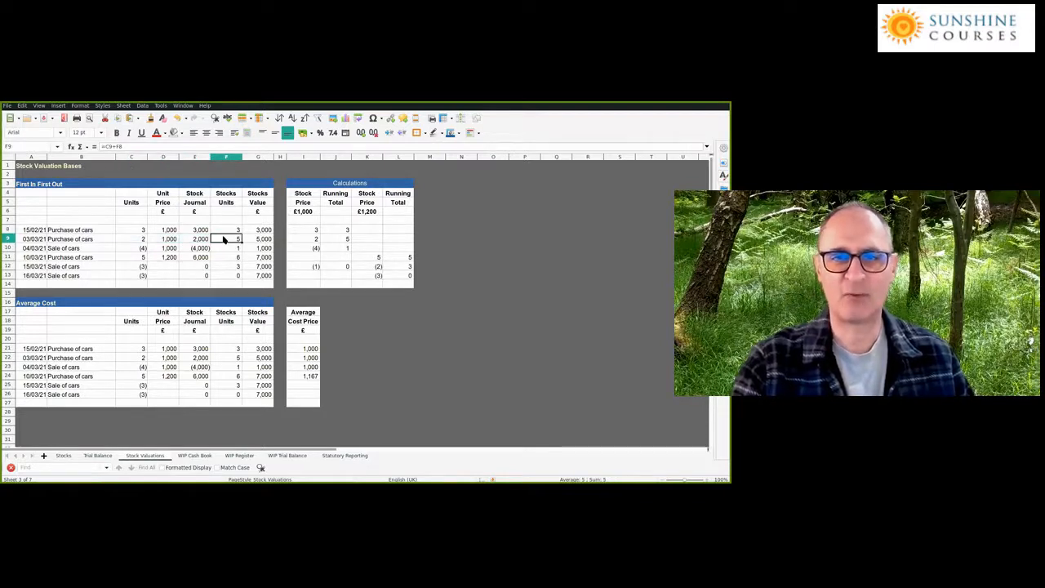
left_click_drag(224, 239, 245, 244)
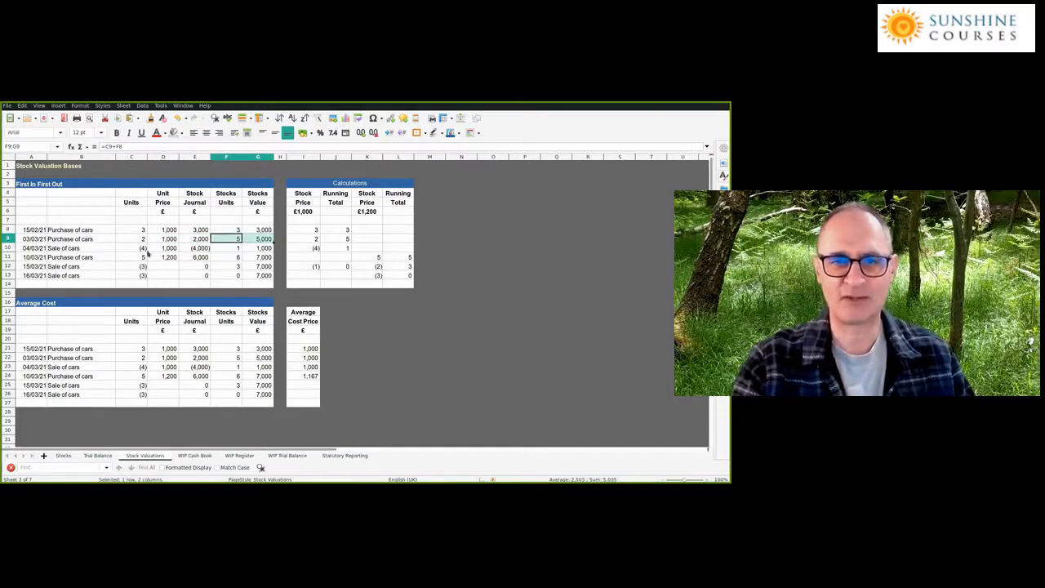
left_click_drag(131, 250, 186, 249)
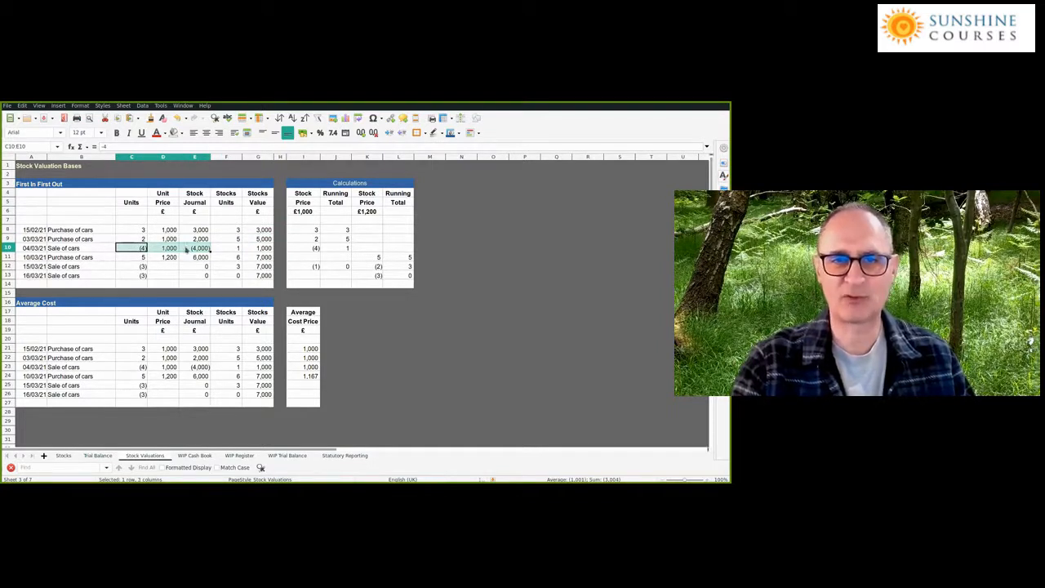
left_click(227, 253)
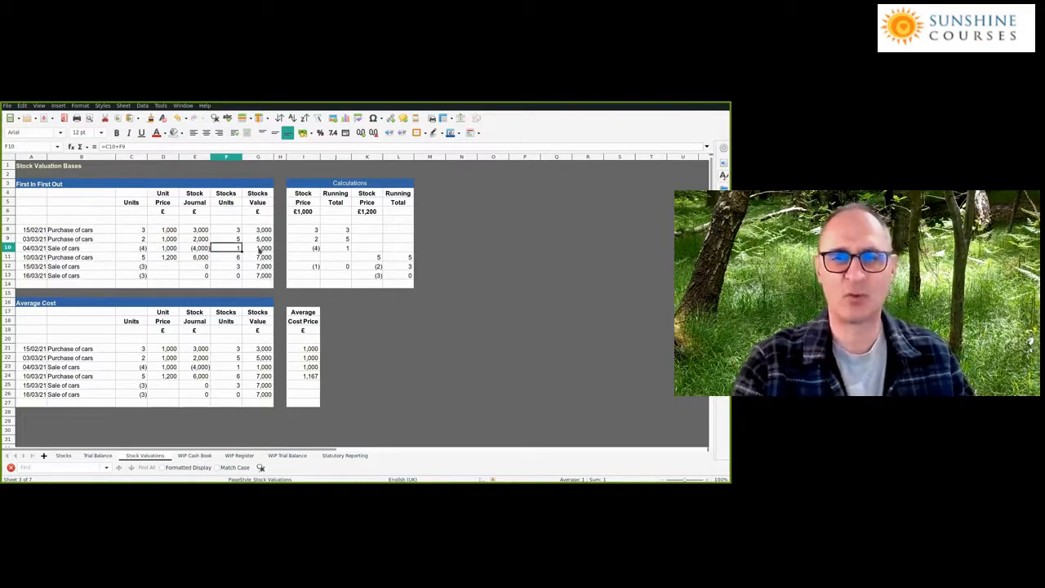
key("Right")
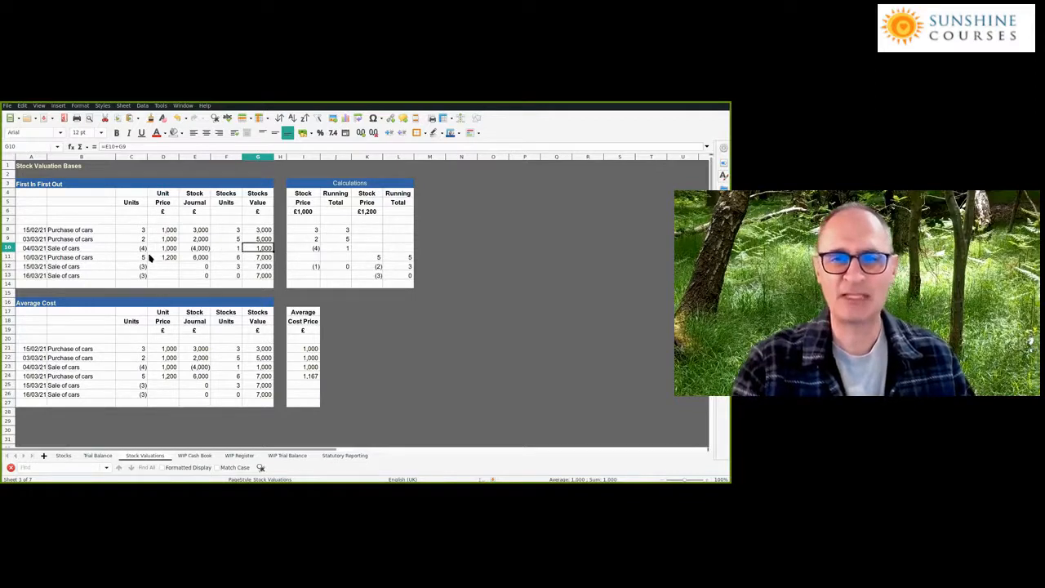
Review the units, unit price, stock journal and running stock figures of the 10/03/21 purchase in the First In First Out table
left_click(143, 258)
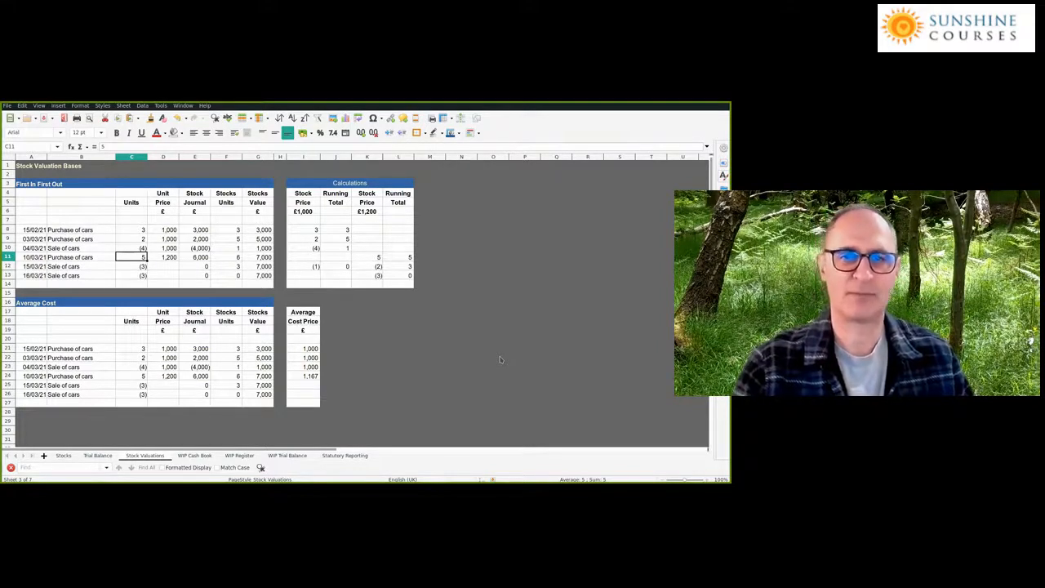
left_click(228, 259)
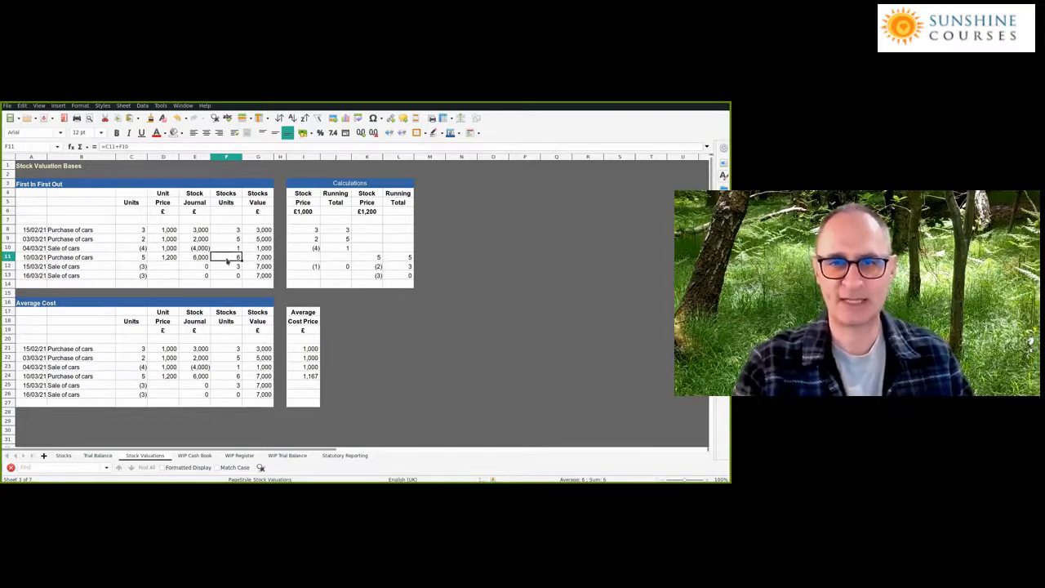
left_click(254, 258)
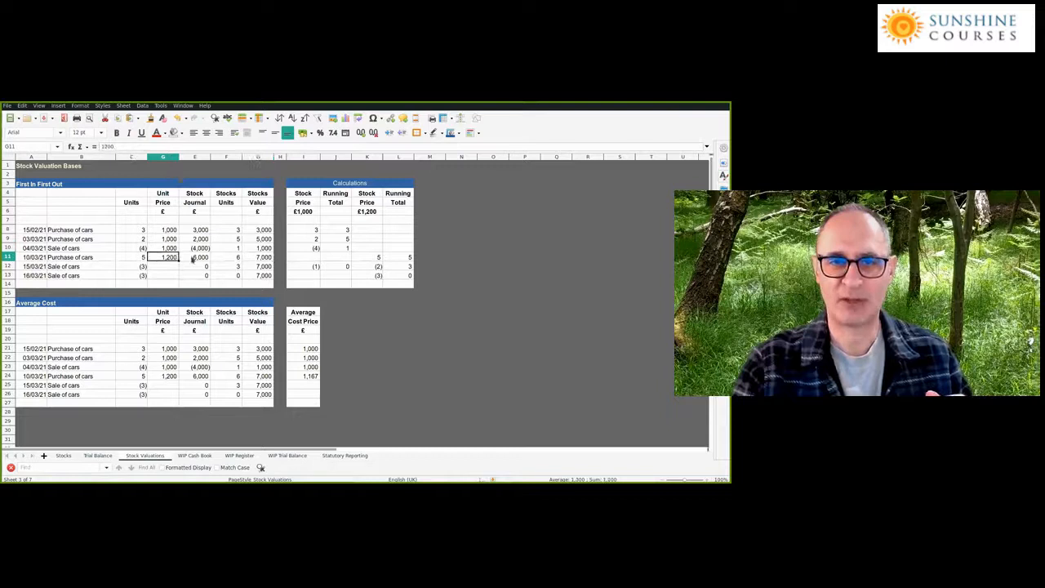
left_click(194, 258)
left_click(252, 257)
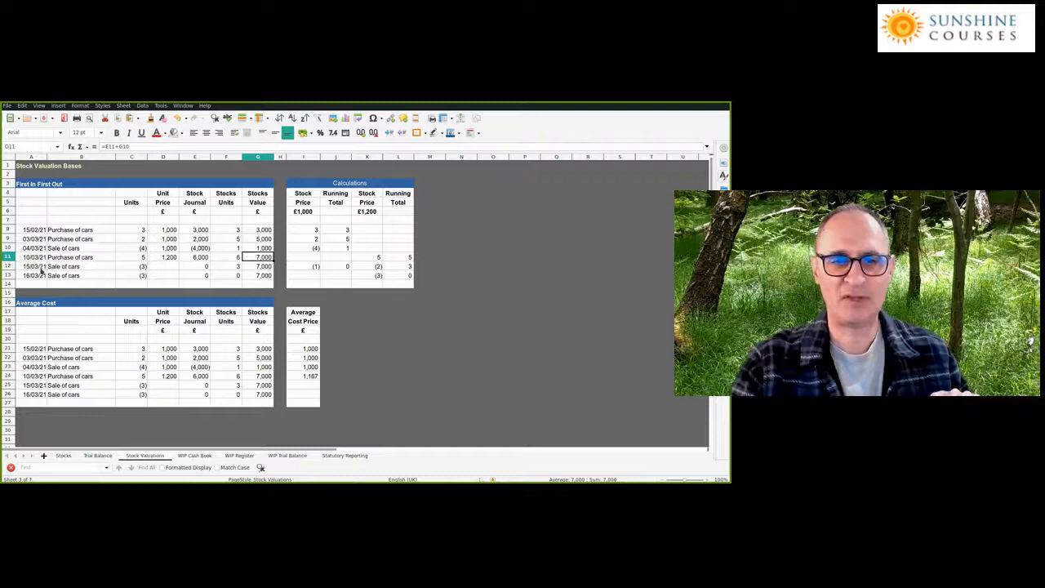
Compare the units of the 15/03/21 sale with the stock left after the 04/03/21 sale and the 10/03/21 purchase's unit price
left_click(140, 267)
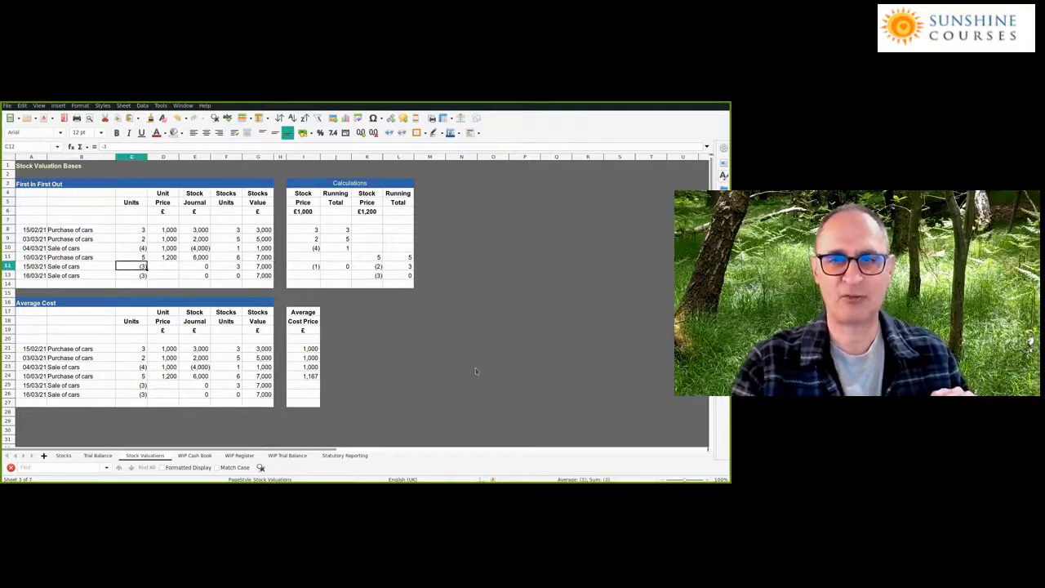
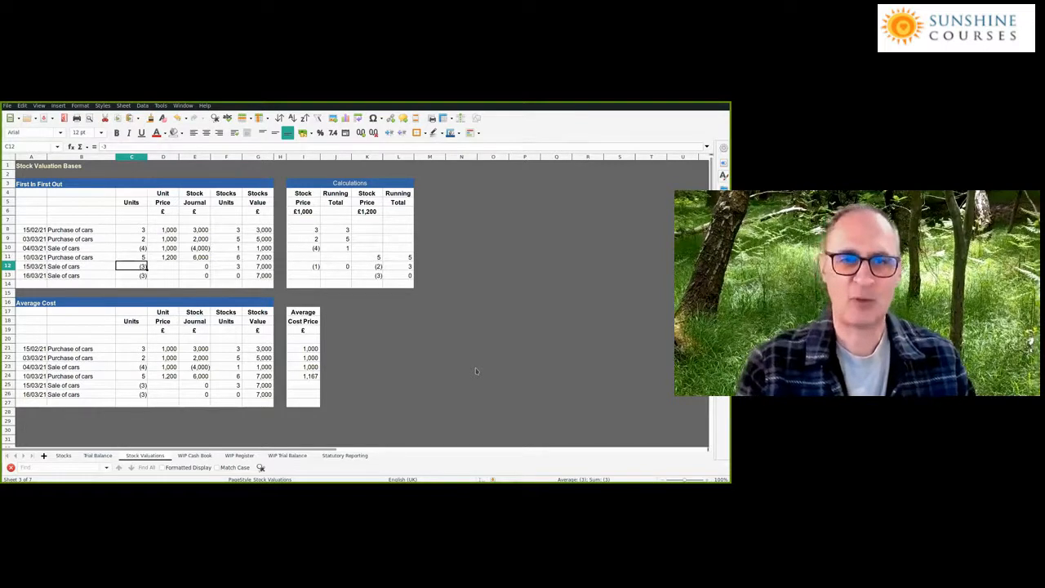
key("Right")
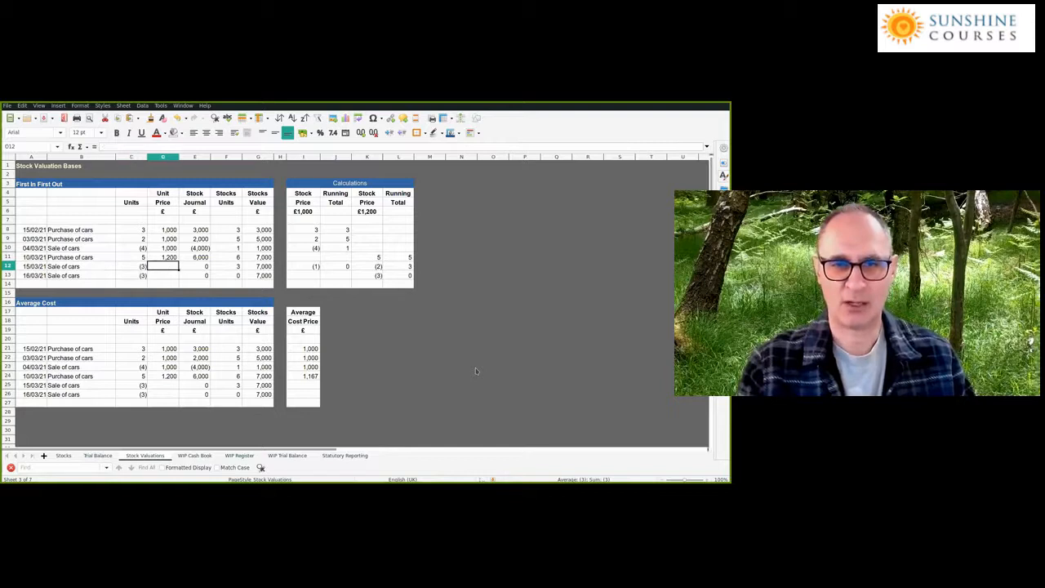
key("Right")
key("Up")
key("Up")
key("Up")
key("Down")
key("Right")
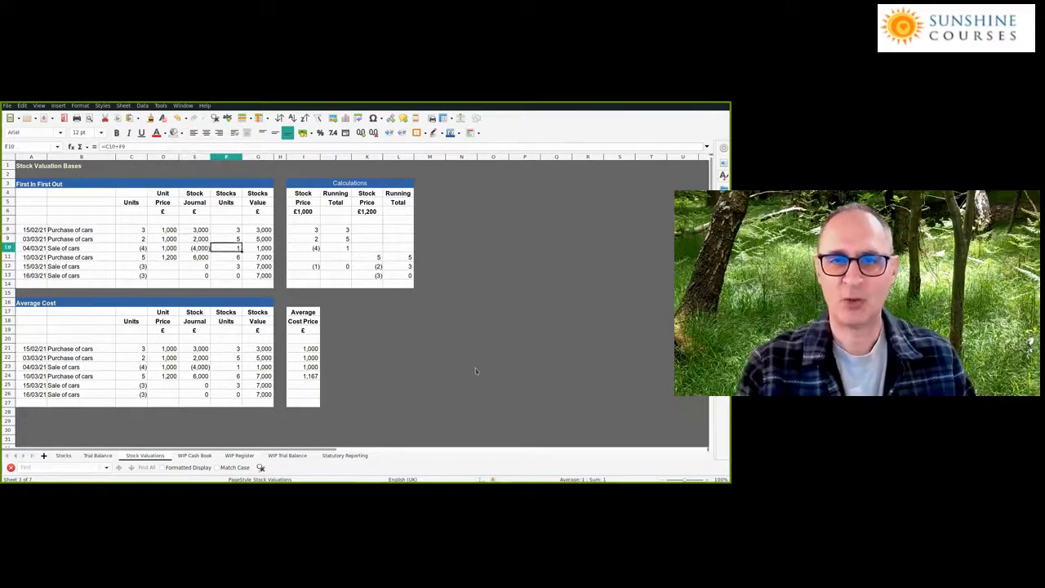
key("Right")
key("Left")
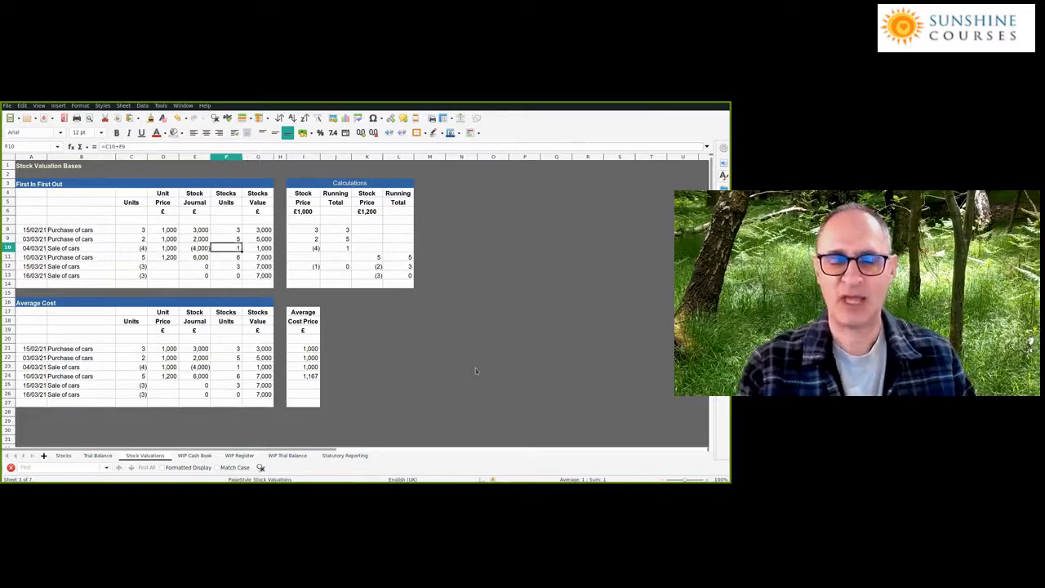
key("Down")
key("Left")
key("Left")
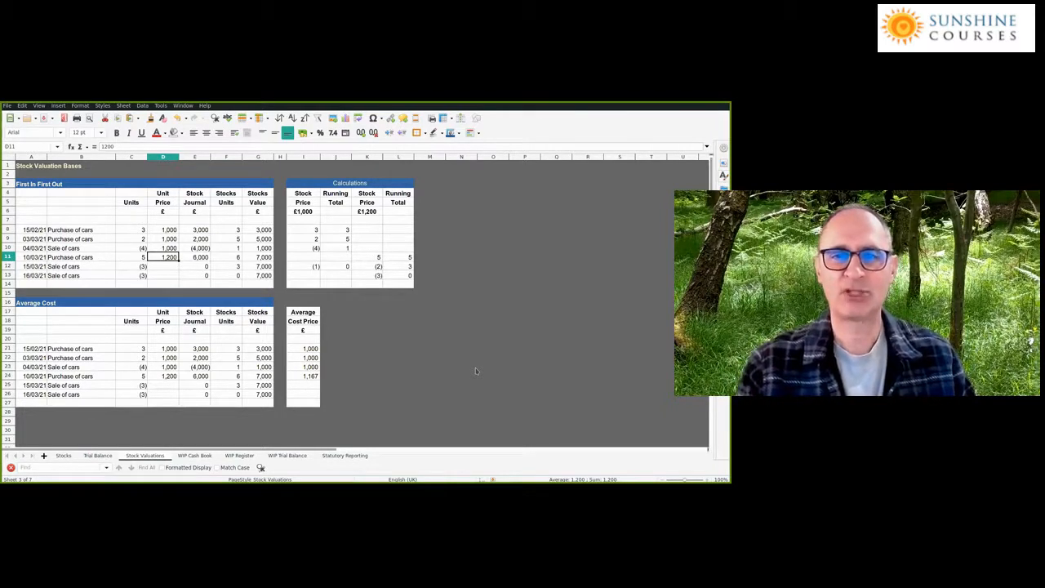
Examine the Calculations table's stock price and running total headings for the £1,000 and £1,200 columns
key("Right")
key("Right")
key("Right")
key("Right")
key("Right")
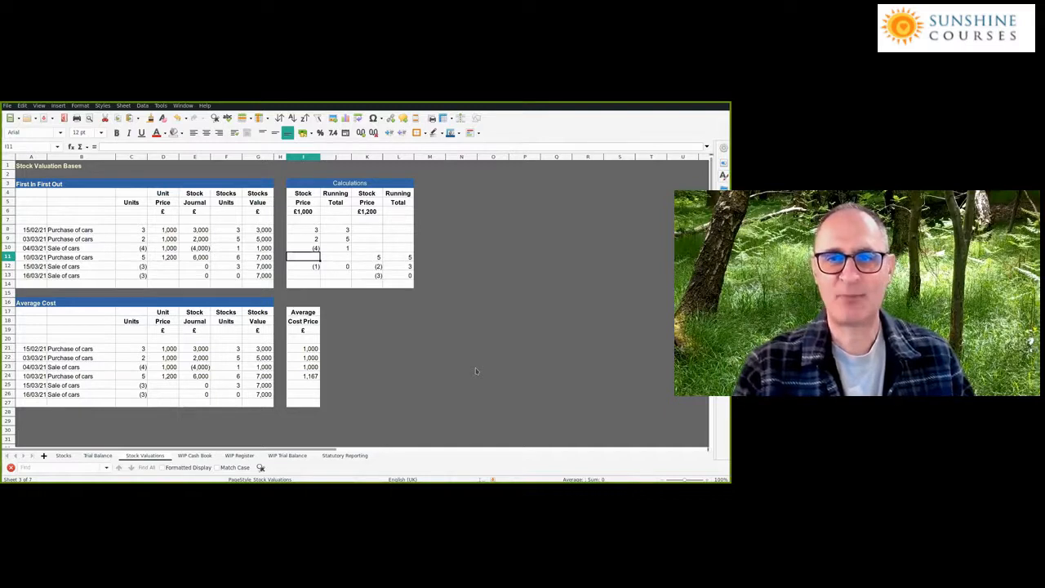
key("Up")
key("Up")
key("Up")
key("Up")
key("Up")
key("Up")
key("Up")
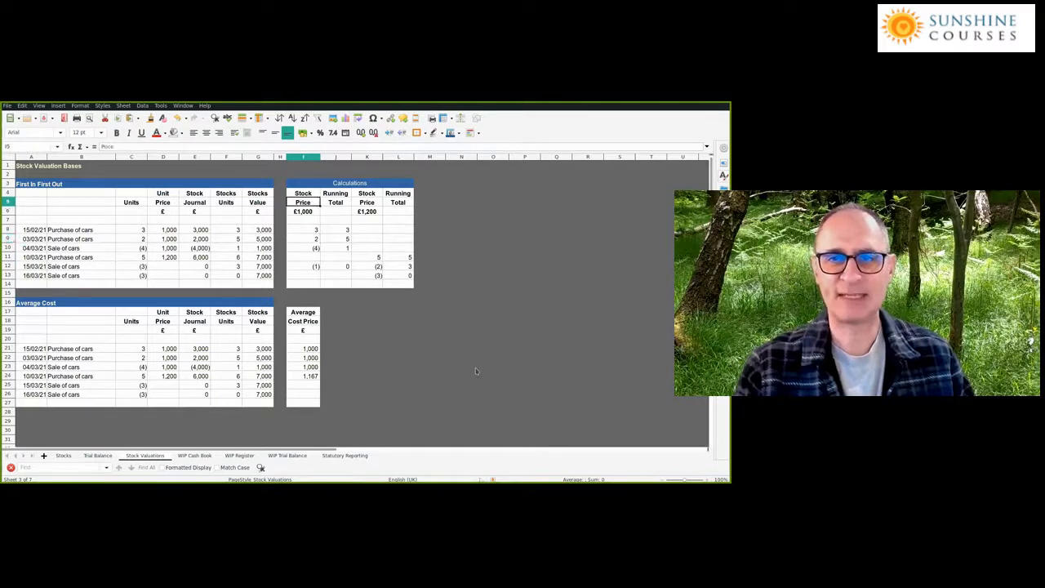
key("Right")
key("Right")
key("Right")
key("Left")
key("Left")
key("Left")
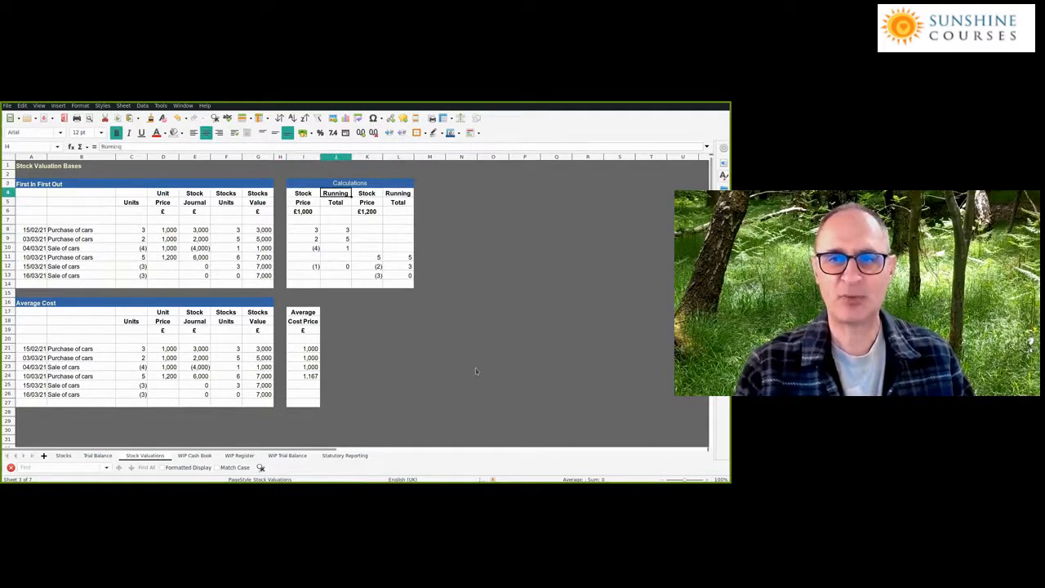
key("Right")
key("Left")
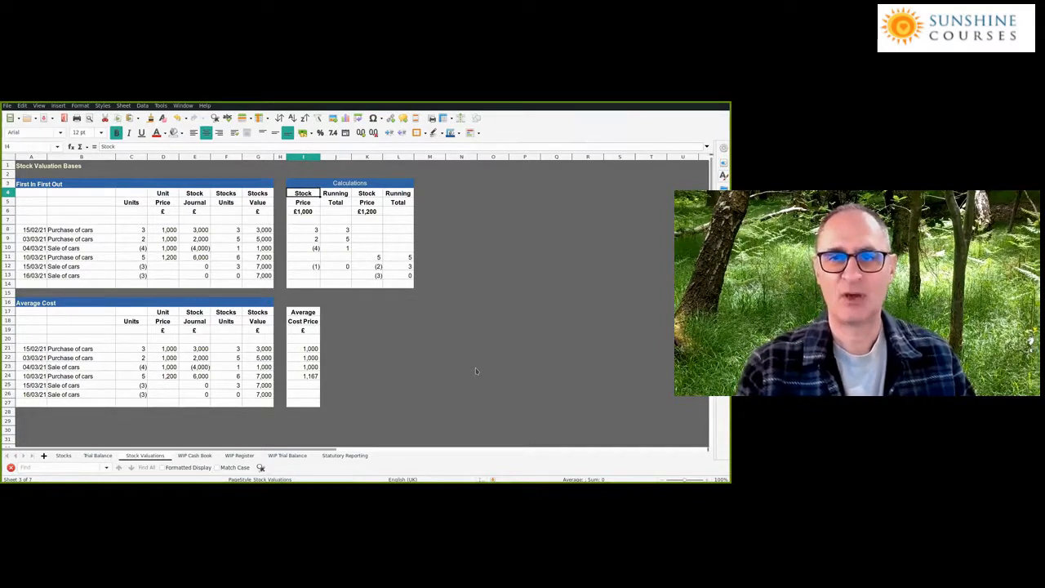
key("Right")
key("Right")
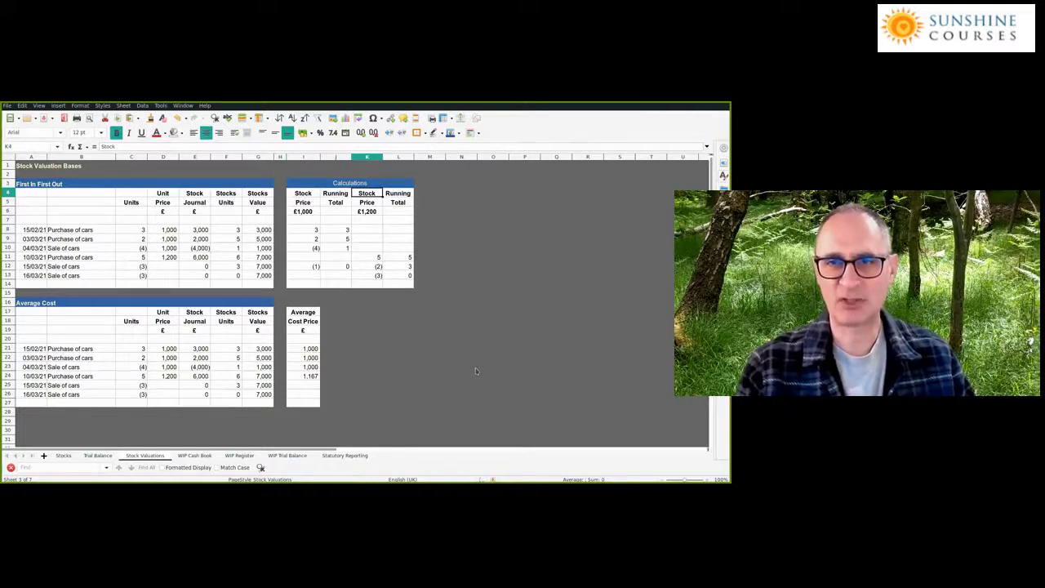
key("Down")
key("Down")
key("Left")
key("Left")
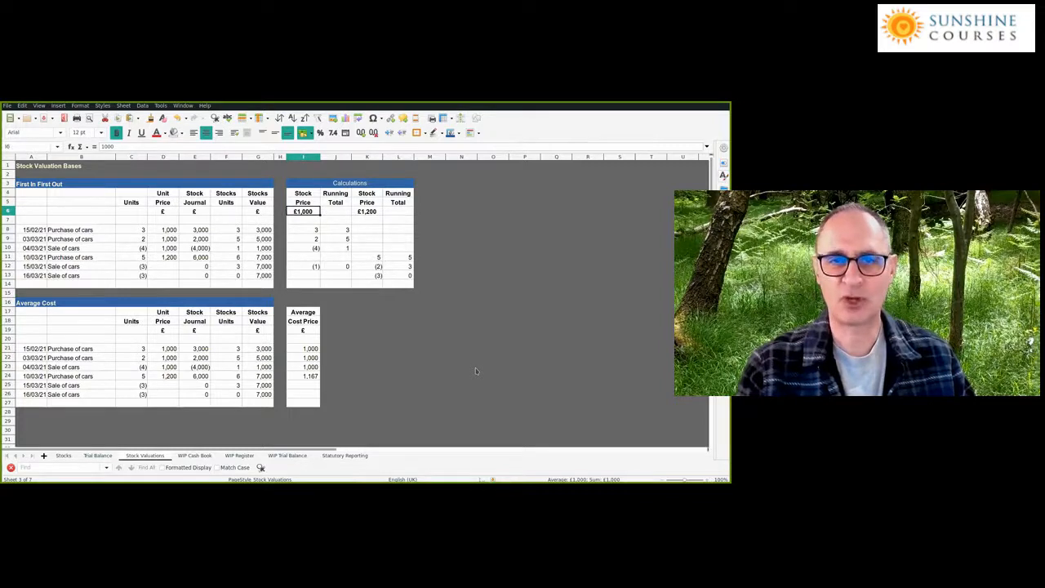
Follow the £1,000 units and their running total through the 15/02/21, 03/03/21 and 04/03/21 rows of the Calculations table
key("Down")
key("Down")
key("Left")
key("Left")
key("Left")
key("Left")
key("Right")
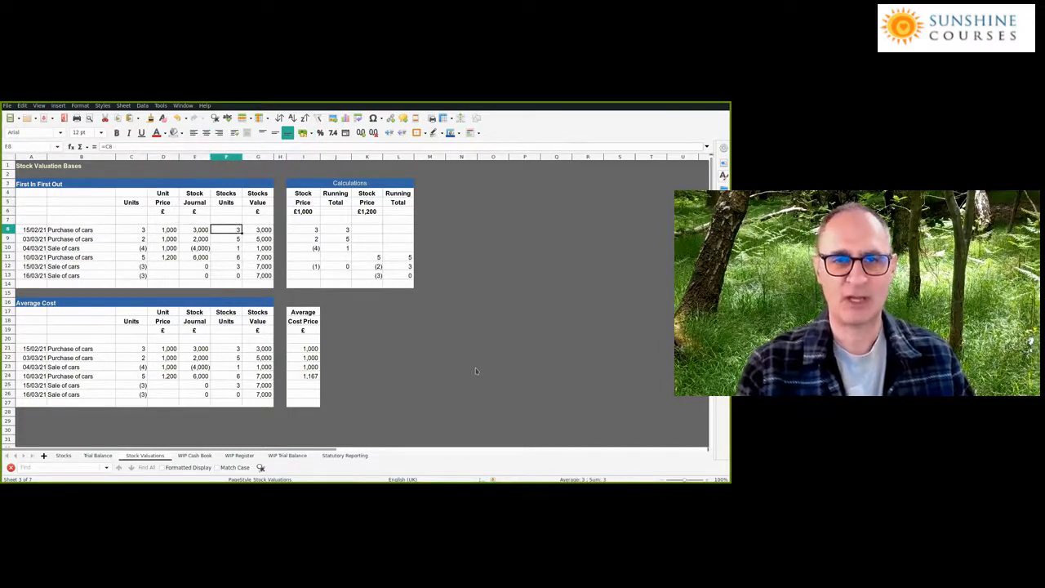
key("Right")
key("Right")
key("Right")
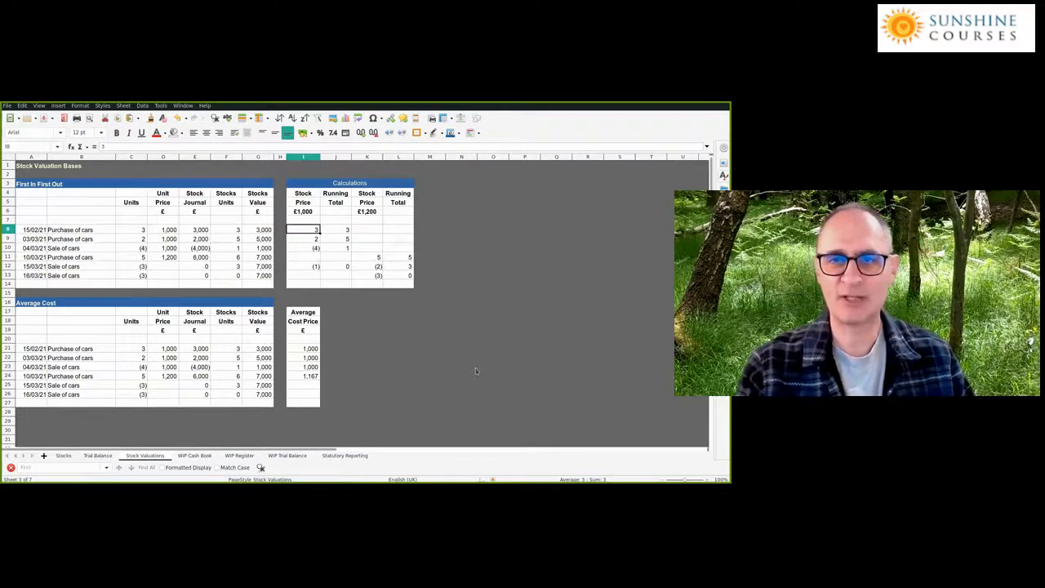
key("Right")
key("Left")
key("Down")
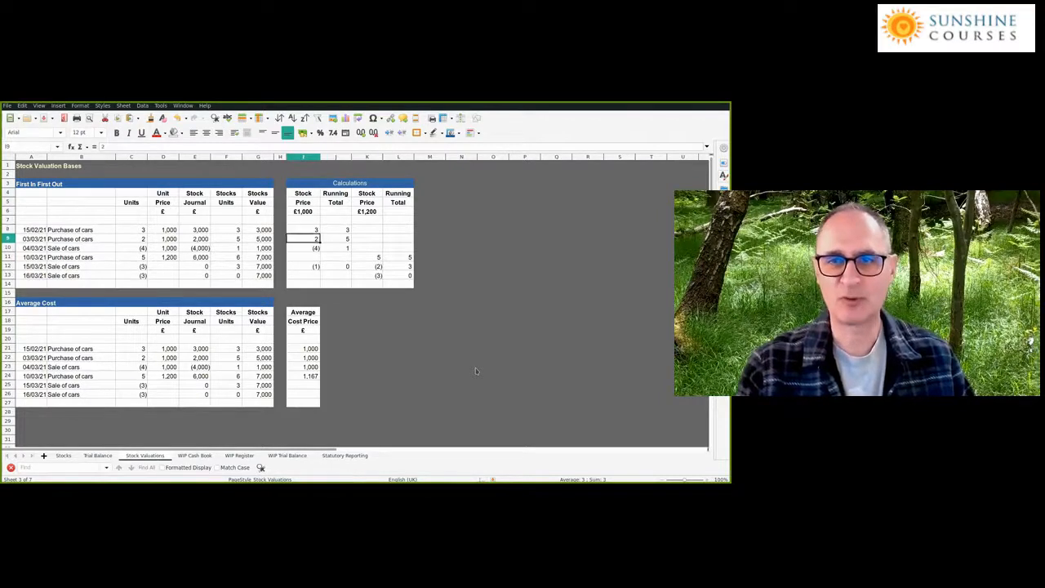
key("Down")
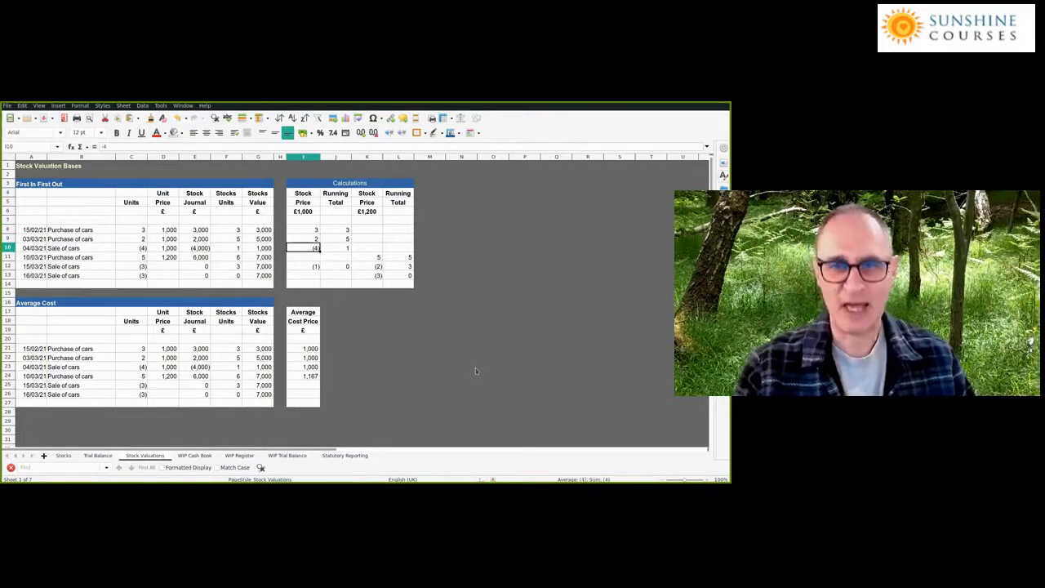
key("Right")
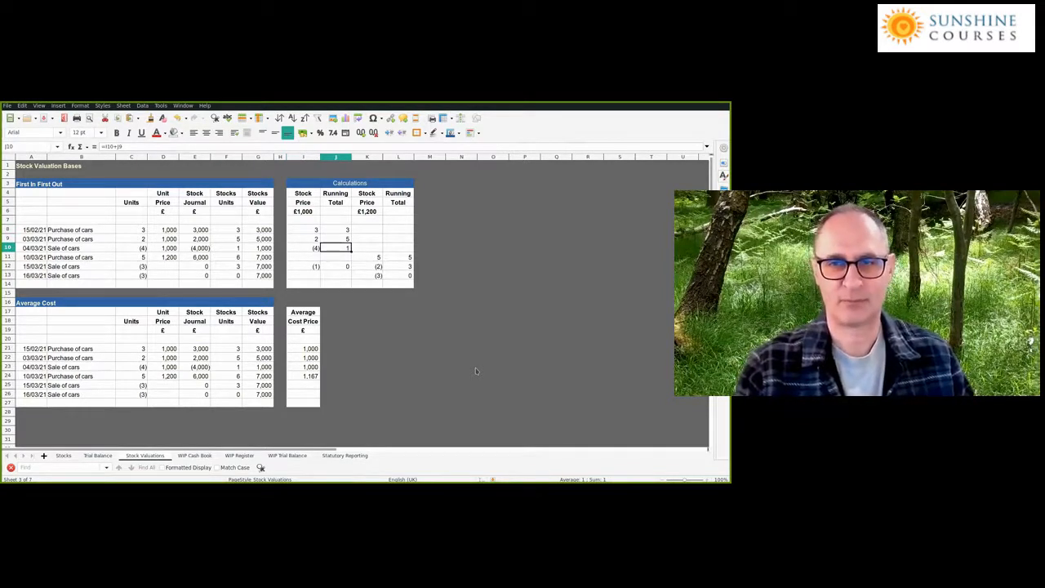
Examine the 10/03/21 purchase and the split of the 15/03/21 sale between the £1,000 and £1,200 columns of the Calculations table
key("Down")
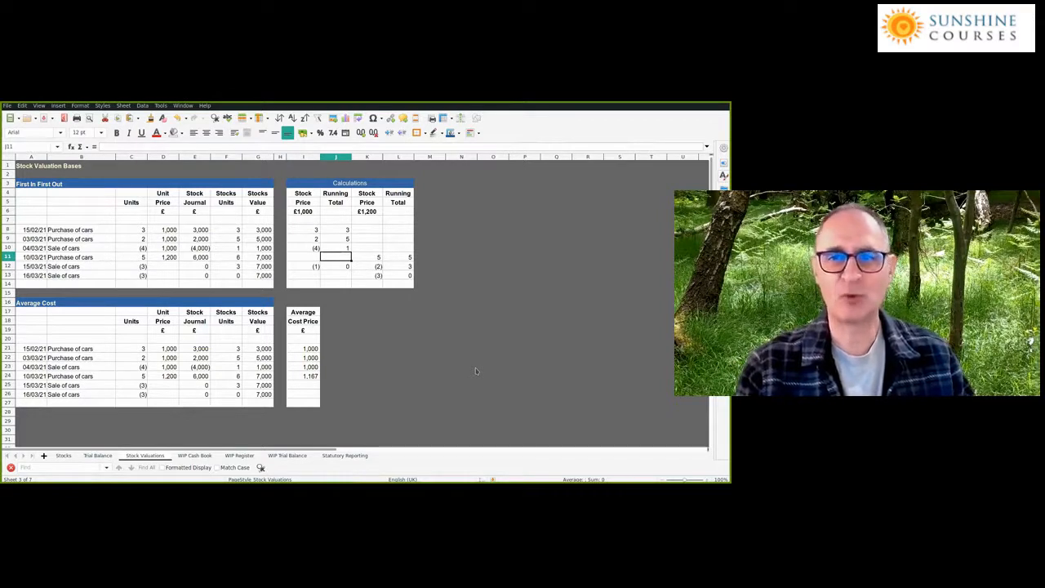
key("Right")
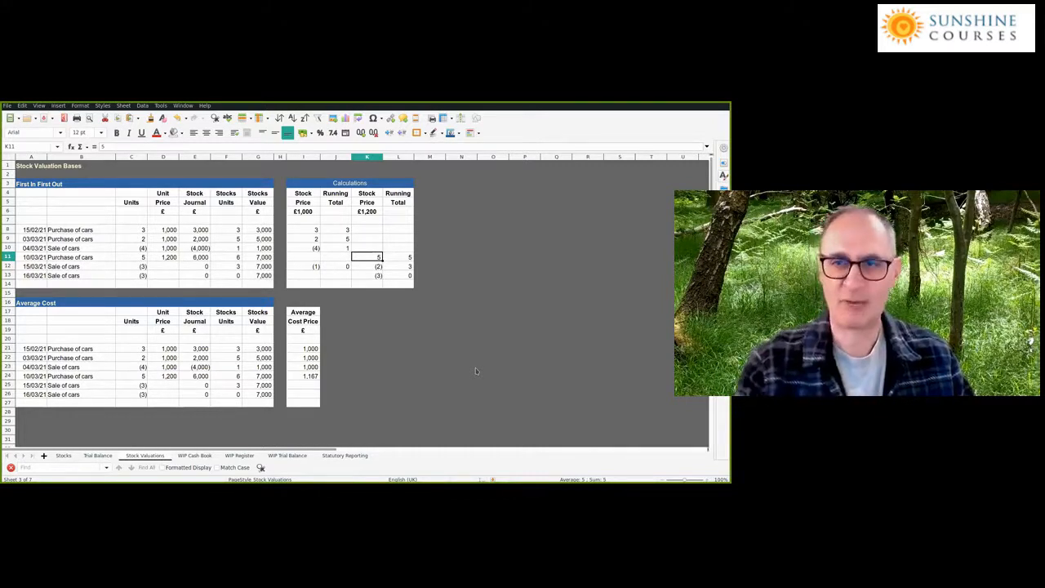
key("Left")
key("Left")
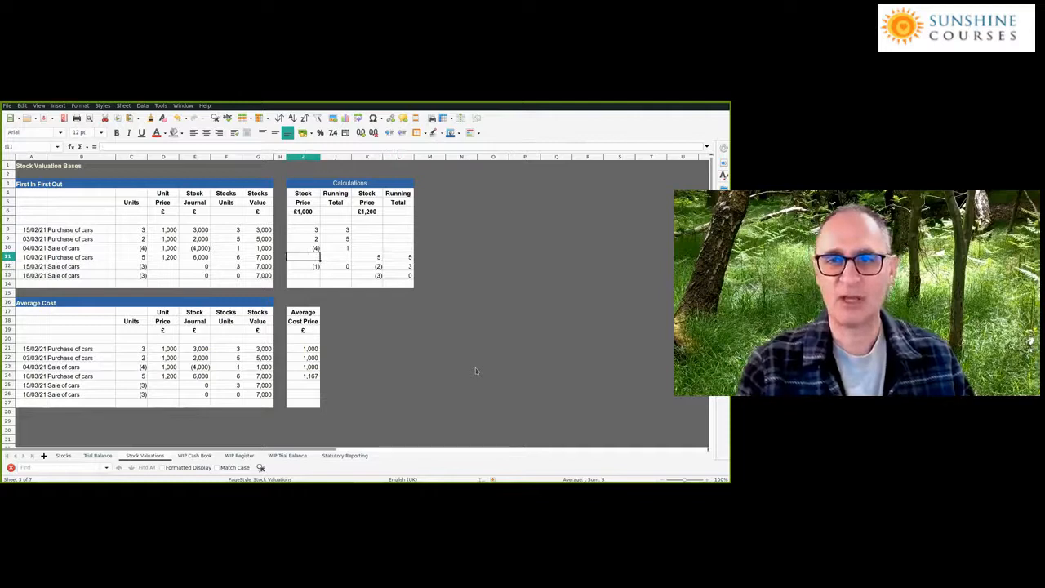
key("Down")
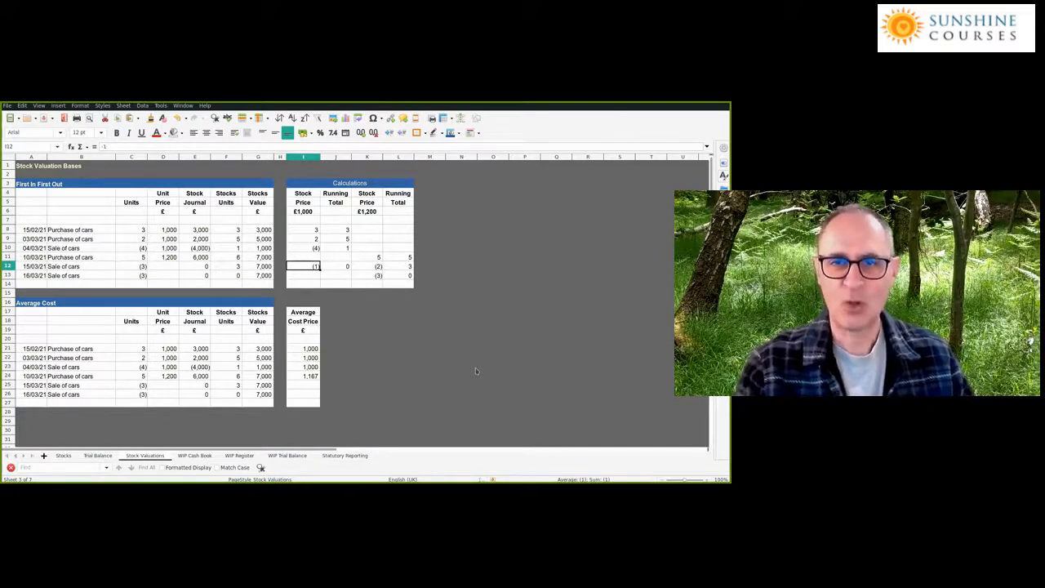
key("Right")
key("Right")
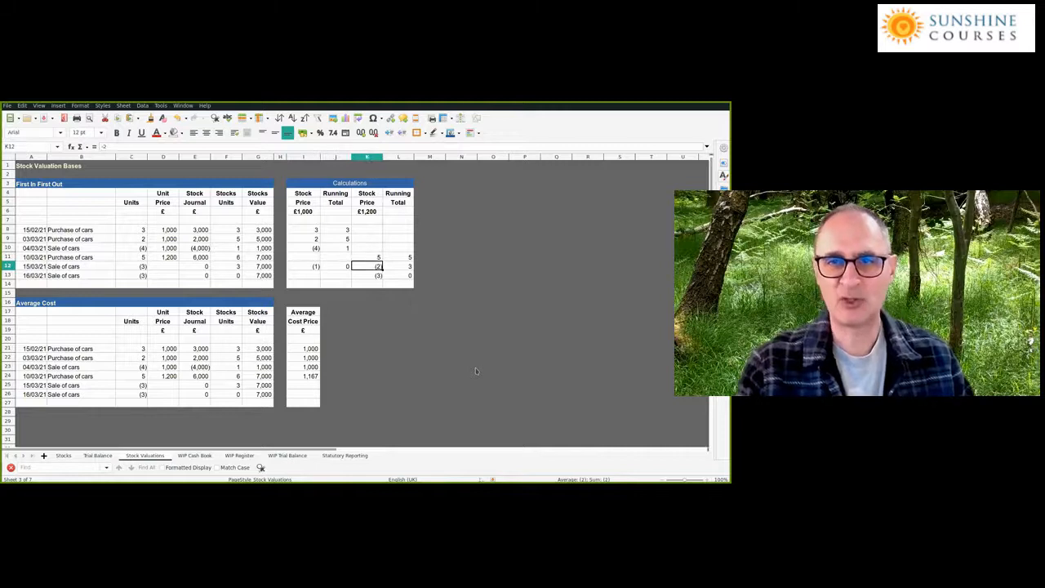
Set the Stock Journal of the 15/03/21 sale in the First In First Out table to -5400
key("Left")
key("Left")
key("Left")
key("Left")
key("Left")
key("Left")
key("Left")
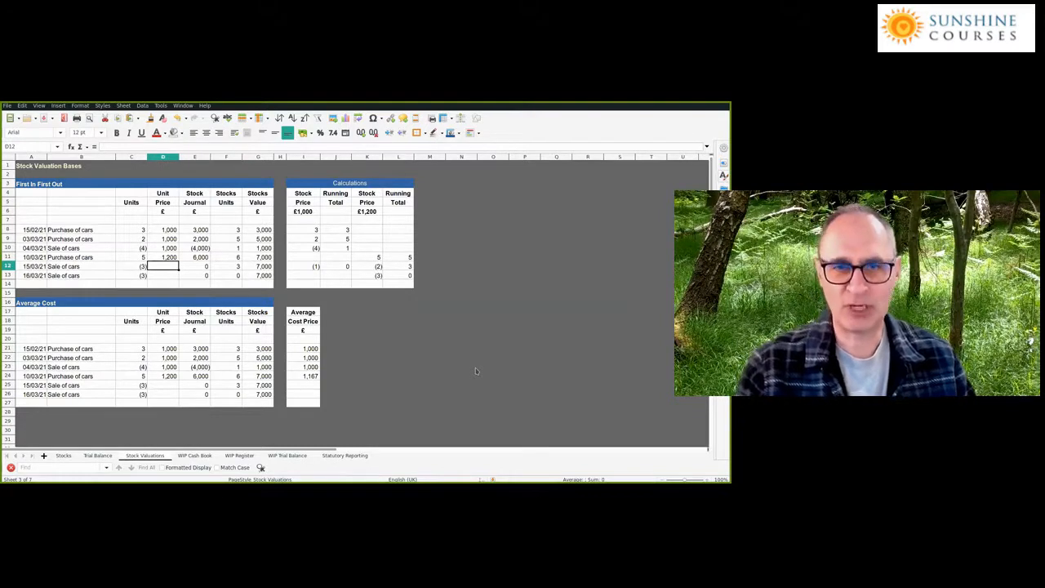
key("Right")
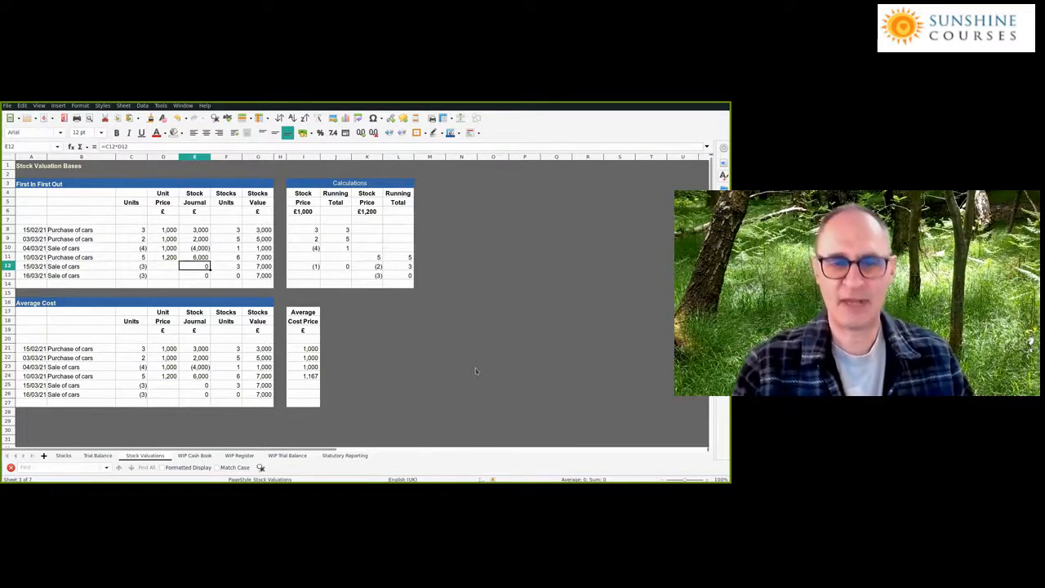
type("-5400")
key("Return")
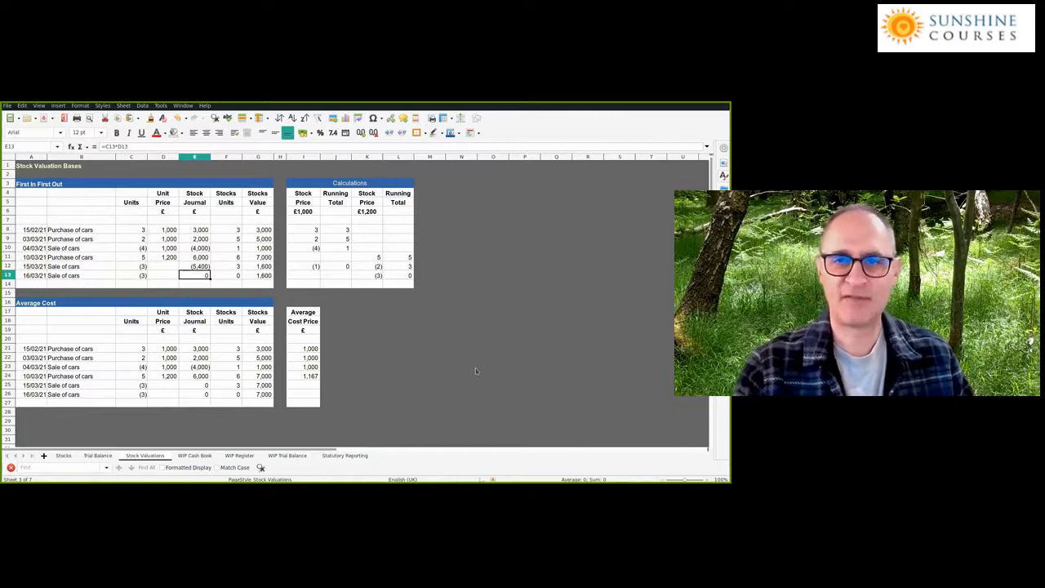
Check the 16/03/21 sale's units in the £1,200 column and set that sale's First In First Out unit price to 1,200
left_click(378, 276)
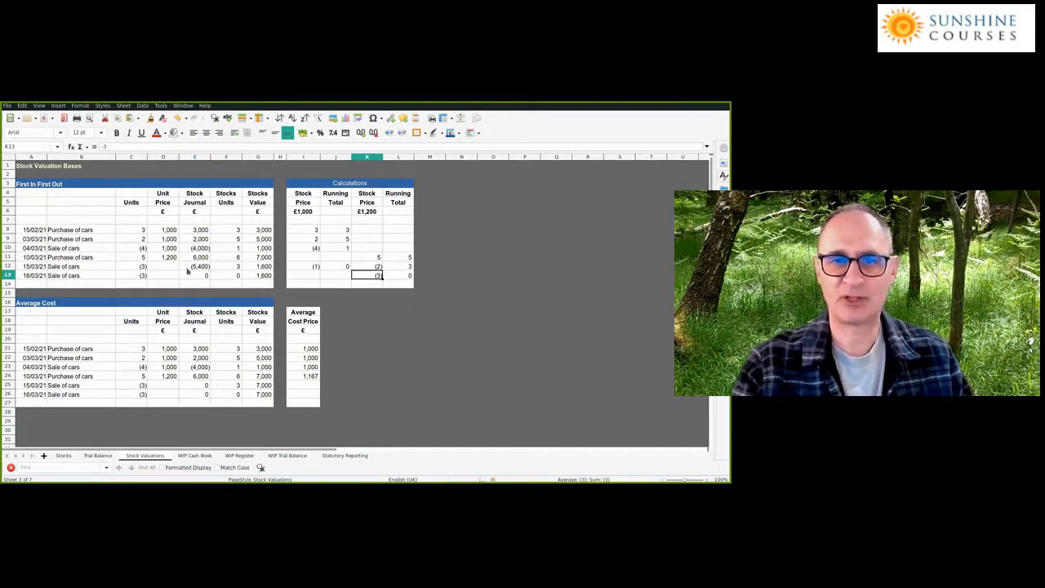
left_click(173, 275)
type("1,")
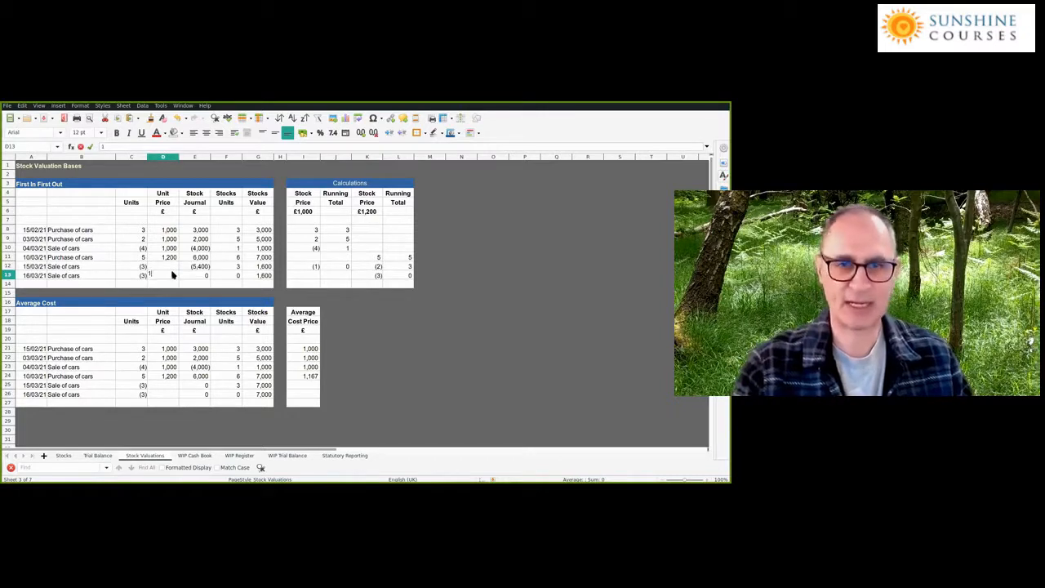
type("200")
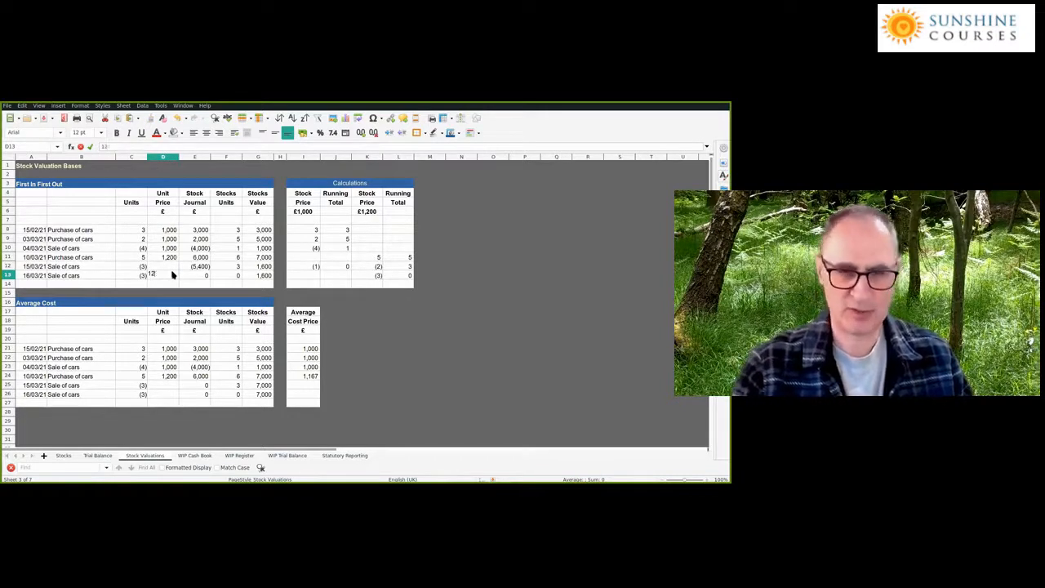
key("Return")
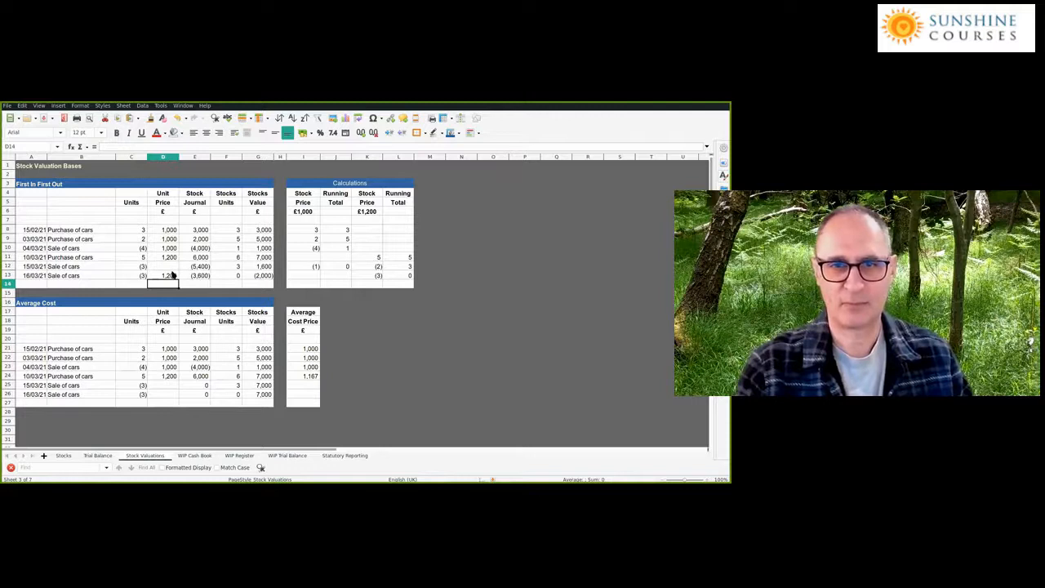
Check the units, unit price, stock journal, stock units and stock value of the last two First In First Out sales
left_click(173, 275)
key("Up")
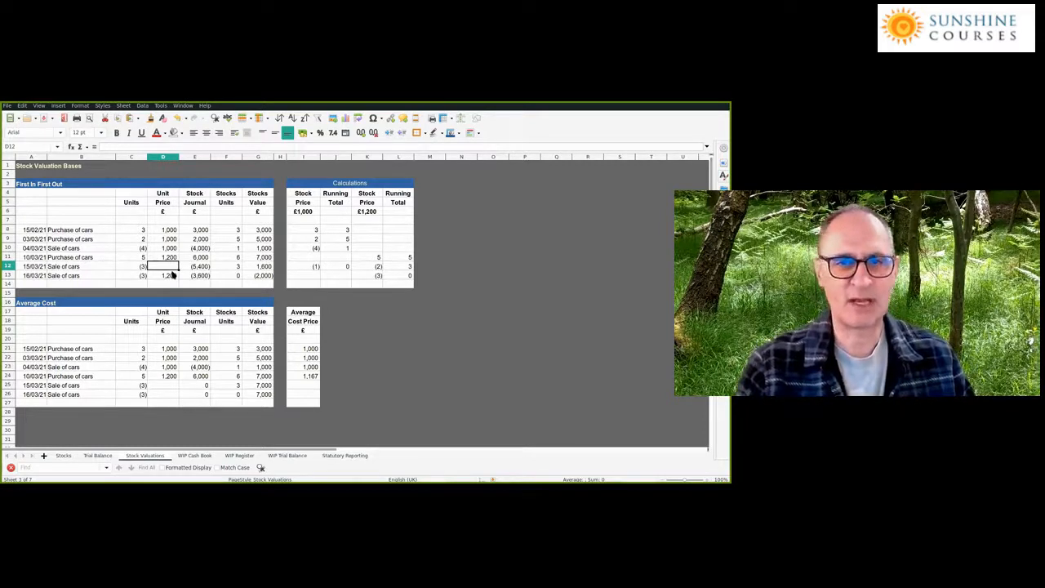
key("Left")
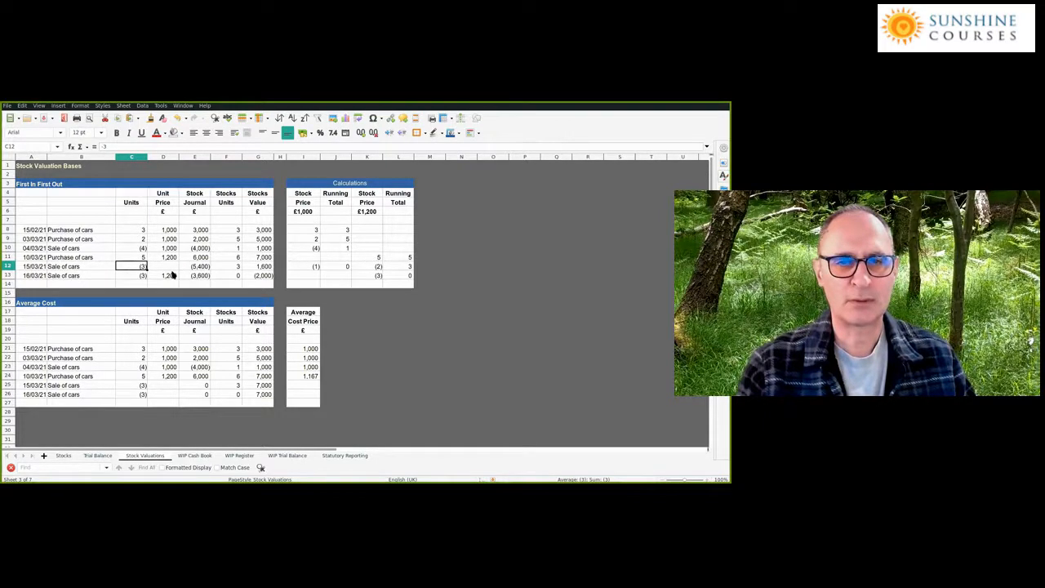
key("Down")
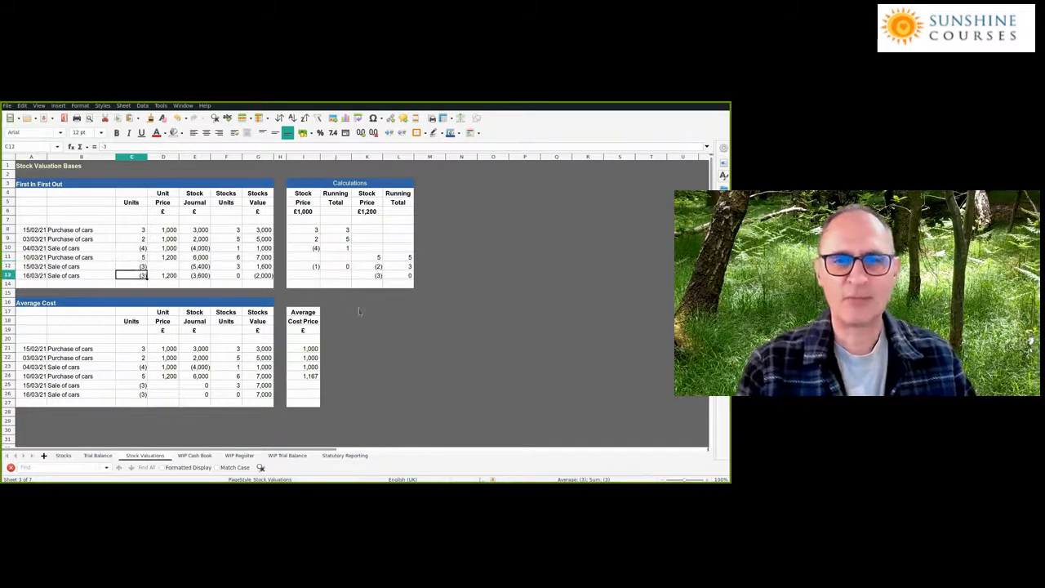
key("Right")
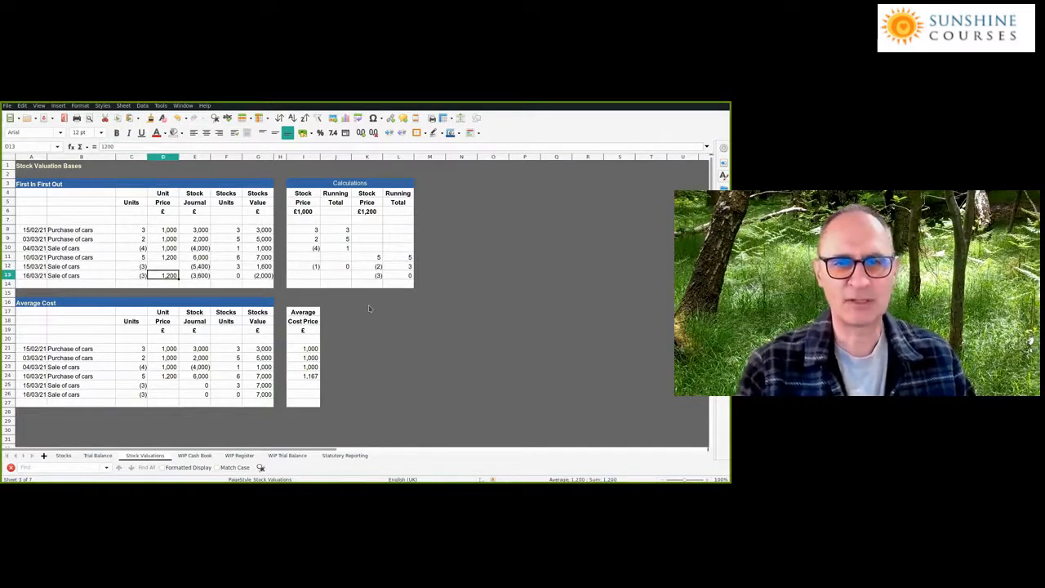
key("Right")
key("Right")
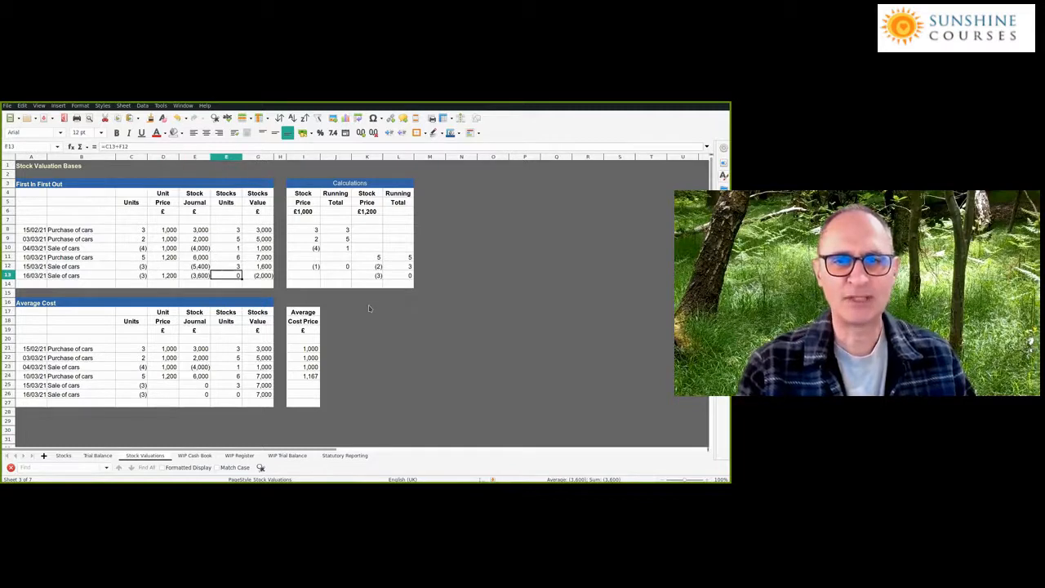
key("Right")
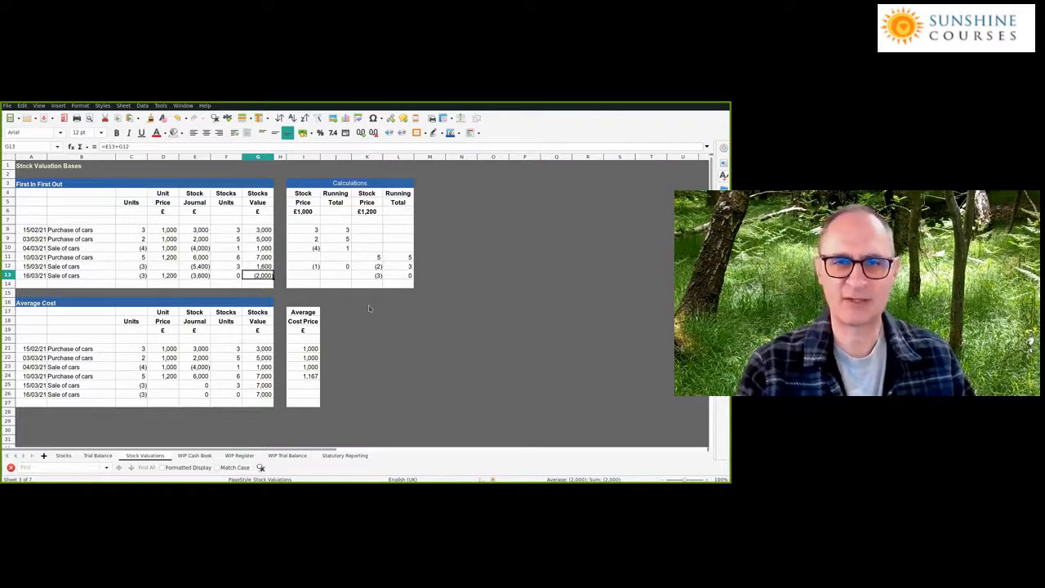
Correct the First In First Out stock journal for the 15/03/21 sale (E12) to -3400
key("Up")
key("Left")
key("Left")
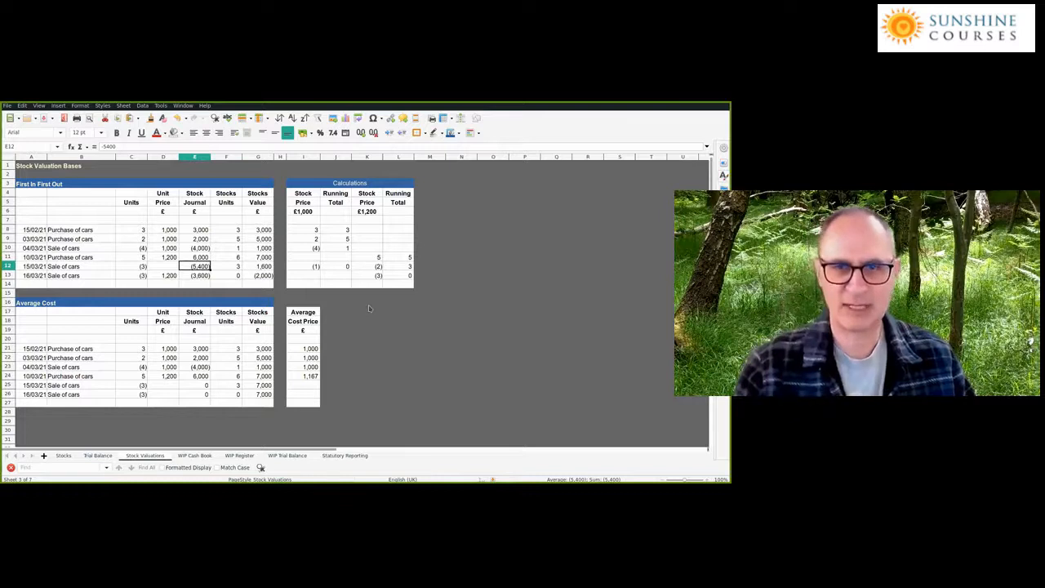
left_click(107, 150)
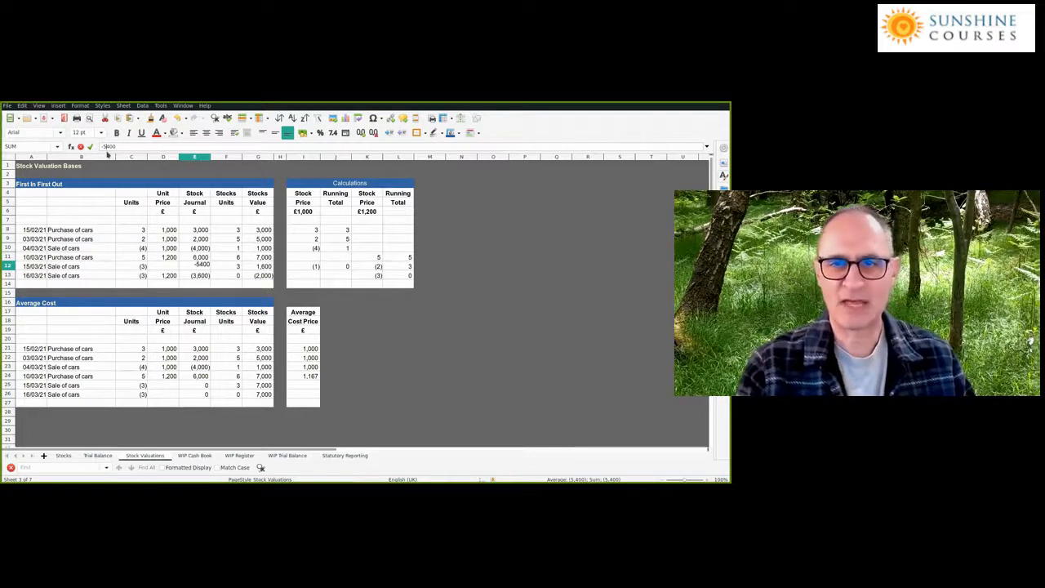
key("BackSpace")
type("3")
key("Return")
Compare the 15/03/21 sale's stock journal with its unit split in the Calculations table and with the running stock values
left_click_drag(379, 266, 386, 267)
left_click(311, 267)
left_click(199, 267)
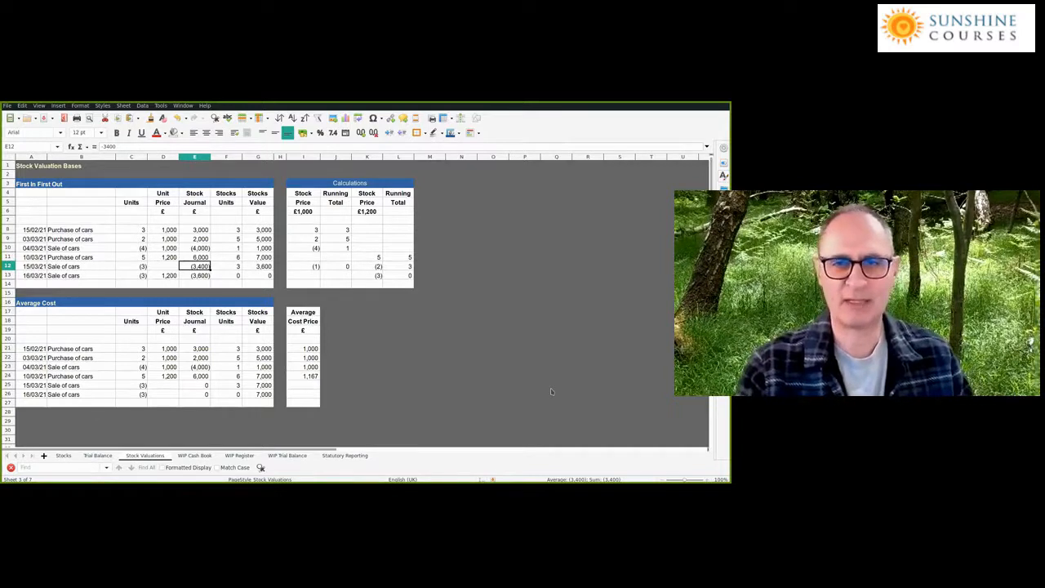
key("Right")
key("Right")
key("Left")
key("Left")
key("Right")
key("Right")
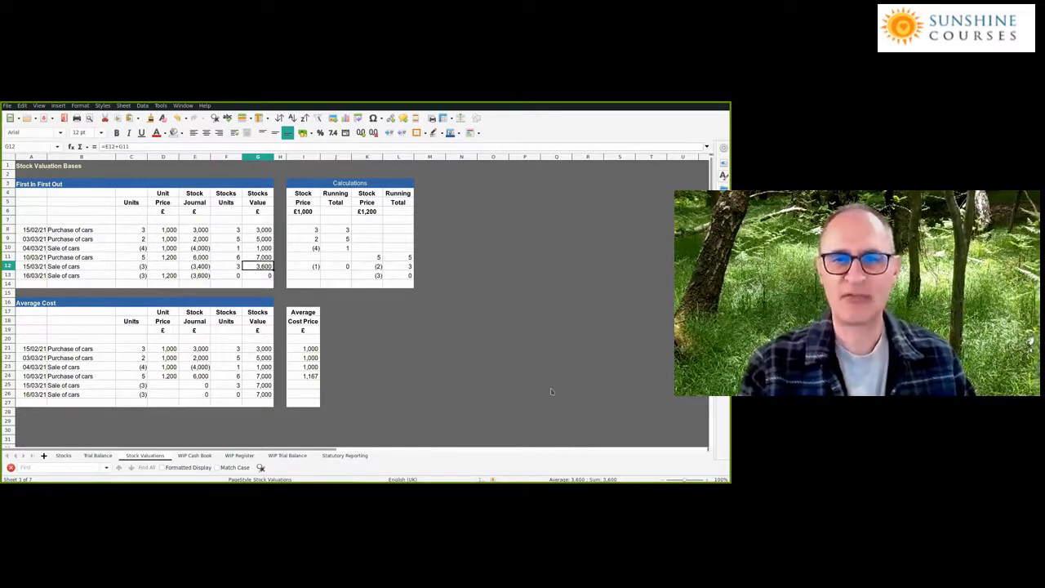
key("Up")
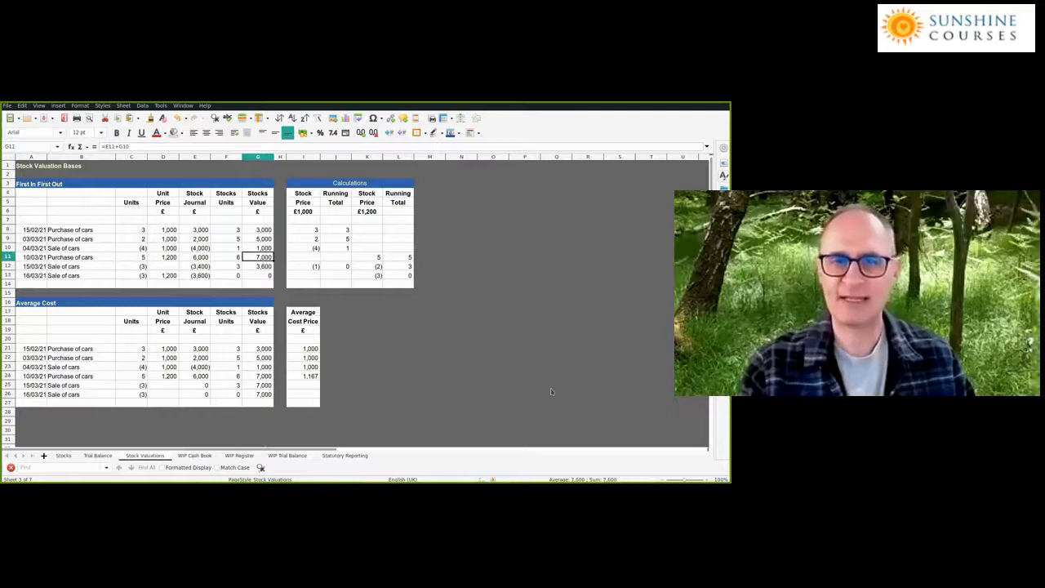
key("Left")
key("Left")
key("Down")
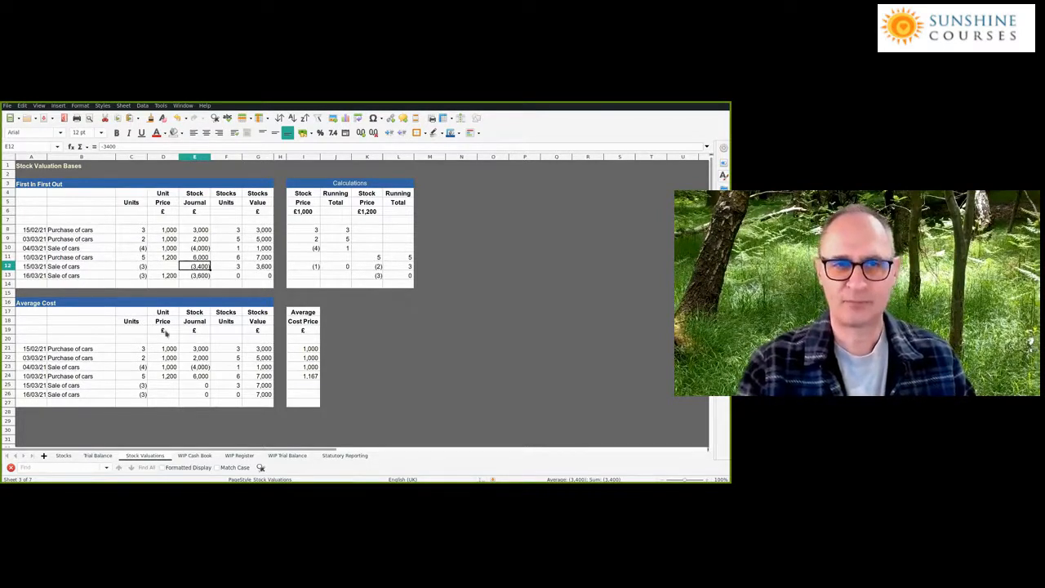
Review the dates, units and stock journal entries of the 10/03/21 purchase and 15/03/21 sale under First In First Out
key("Up")
key("Home")
key("Down")
key("Down")
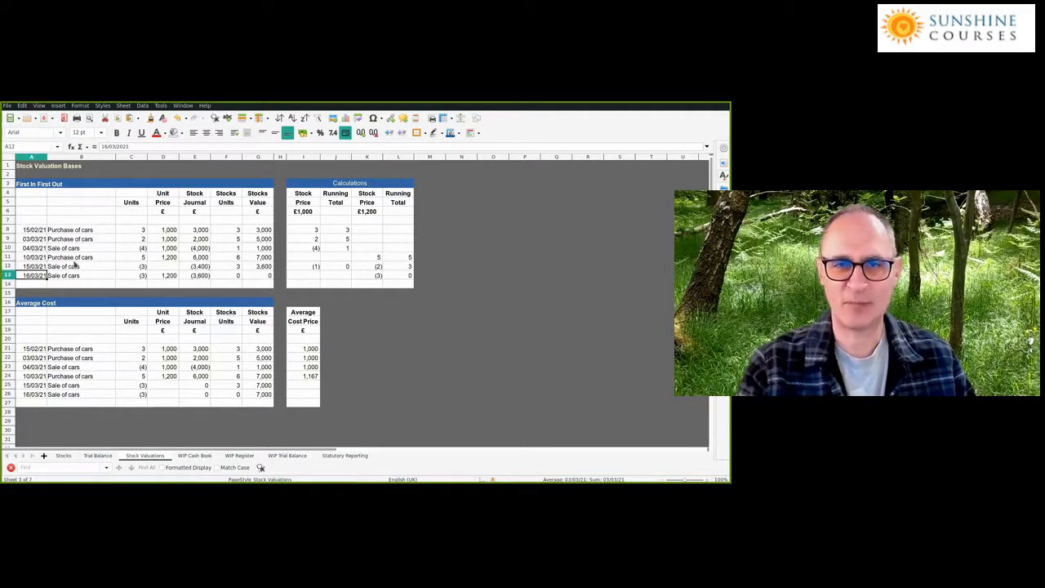
key("Up")
key("Right")
key("Right")
key("Right")
key("Right")
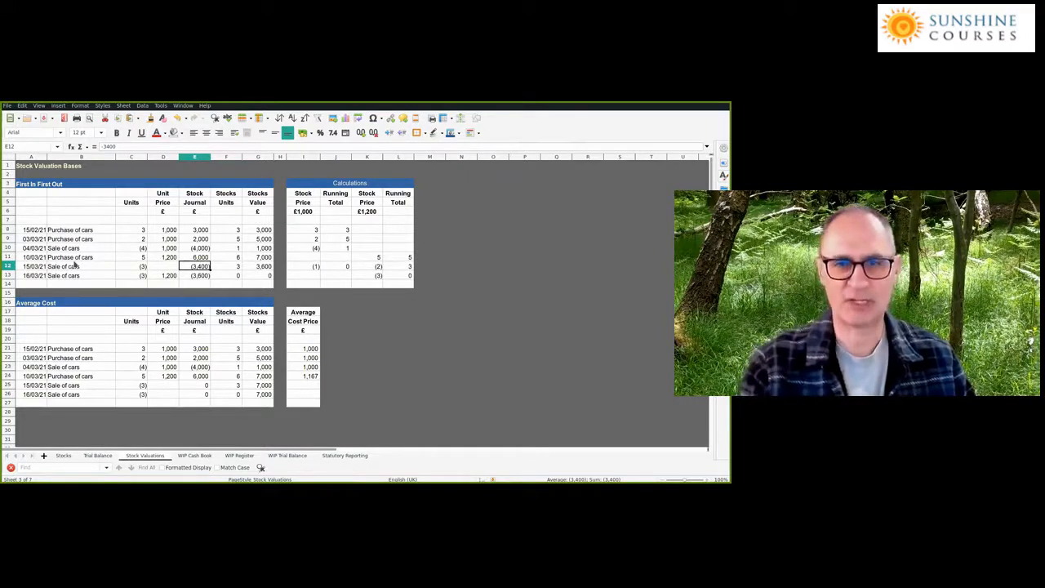
key("Up")
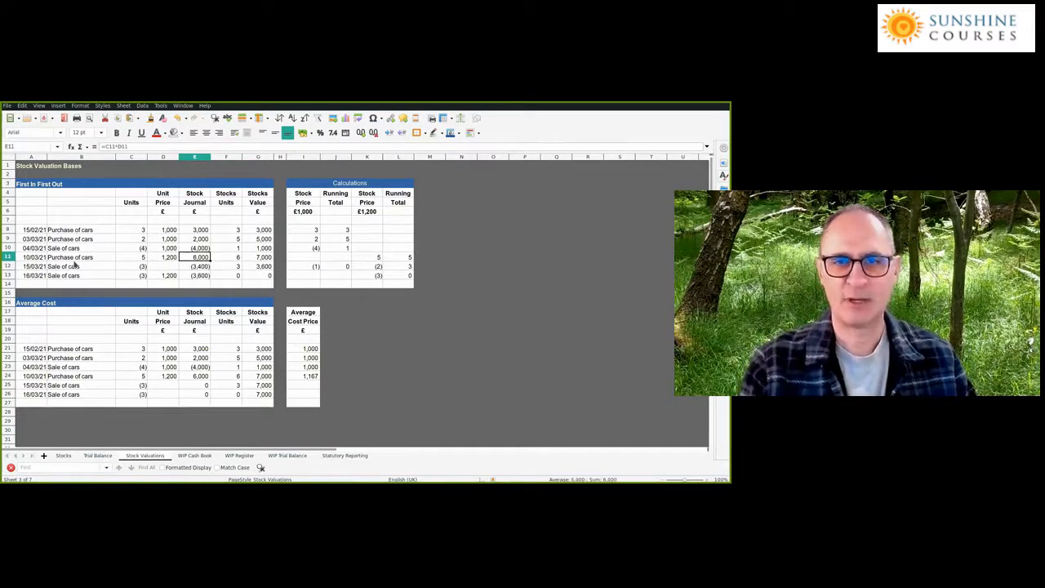
key("Down")
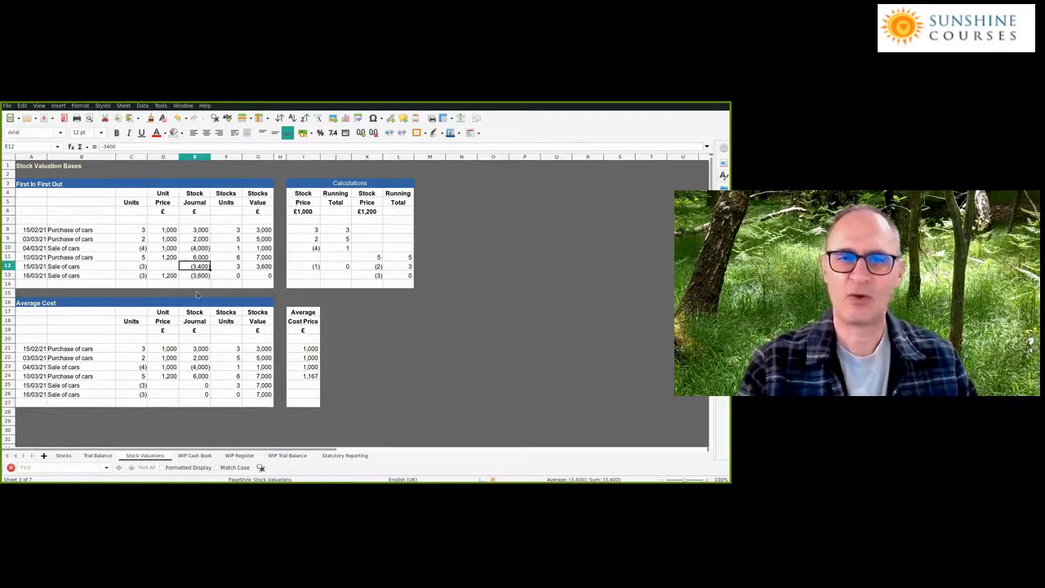
key("Left")
key("Left")
key("Right")
key("Right")
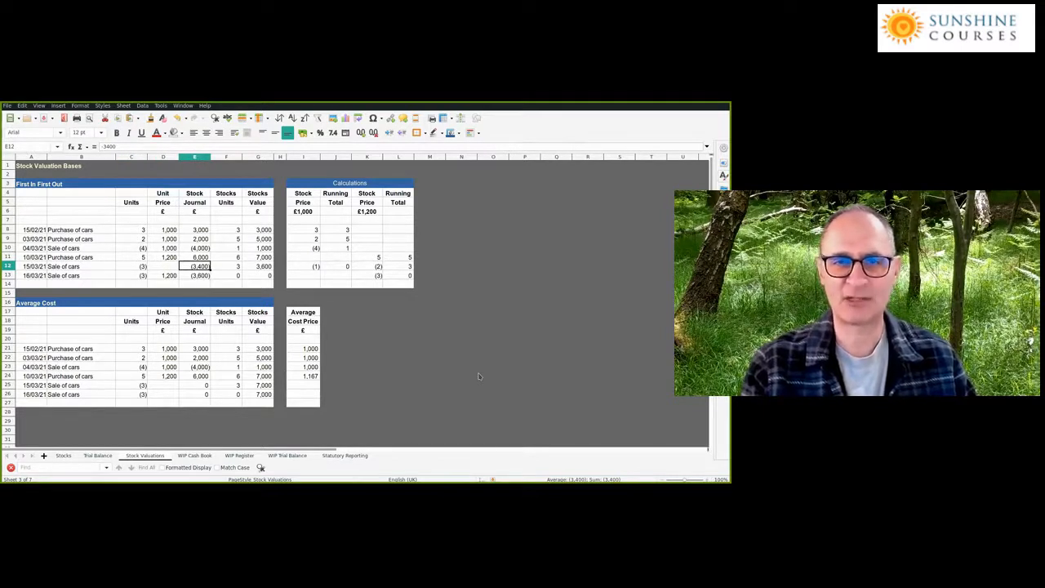
Examine the units, unit prices and stock journal of the first three transactions in the Average Cost table
key("Down")
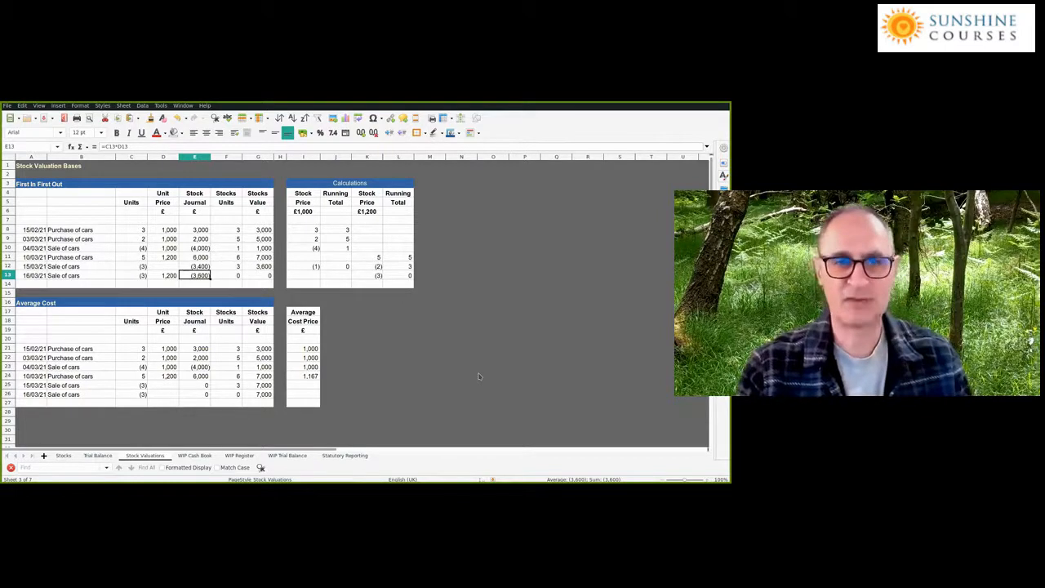
key("Down")
key("Down")
key("Down")
key("Down")
key("Down")
key("Down")
key("Down")
key("Down")
key("Down")
key("Down")
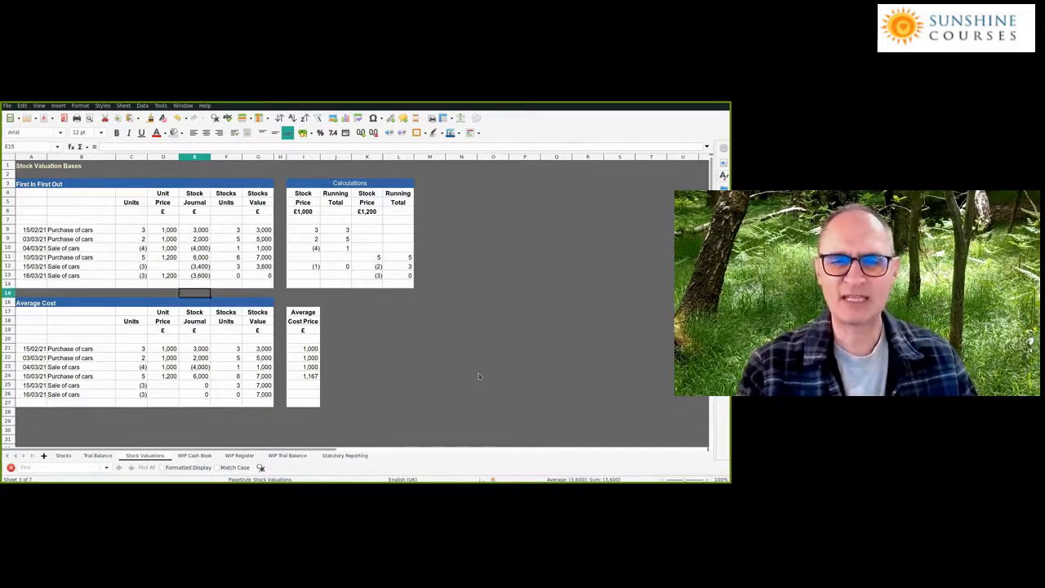
key("Down")
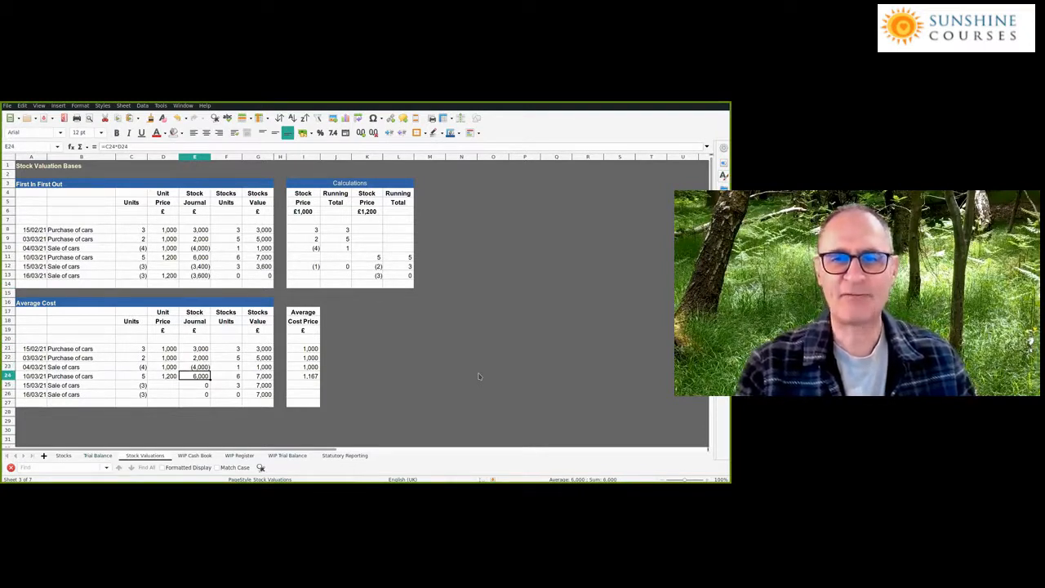
key("Up")
key("Up")
key("Up")
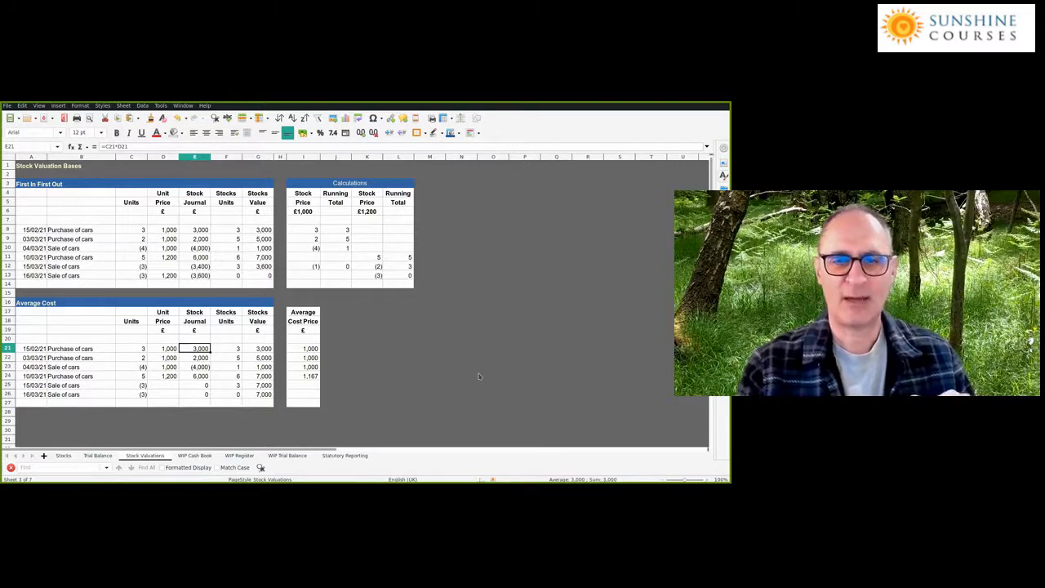
key("Left")
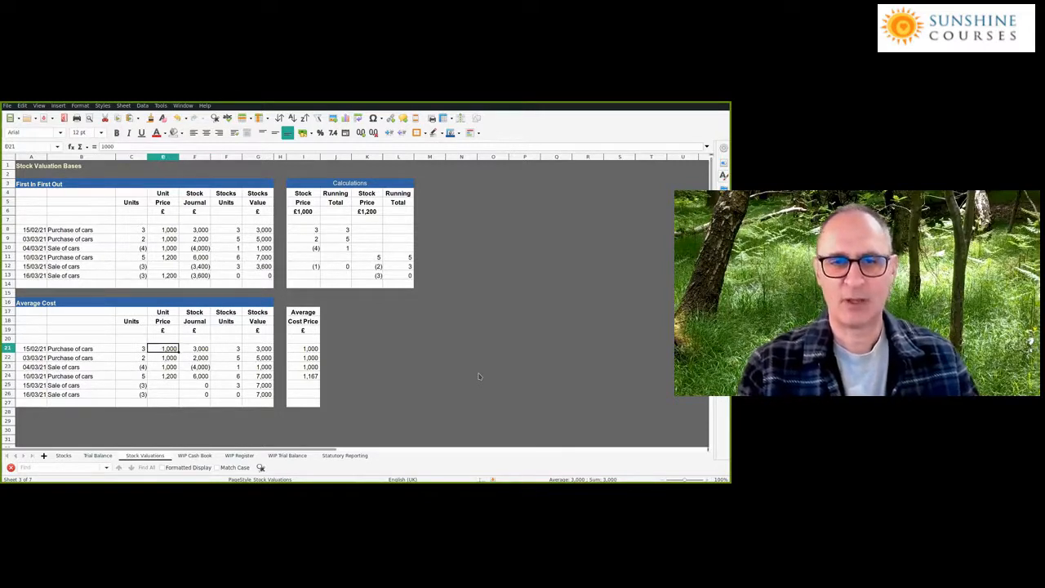
key("Down")
key("Down")
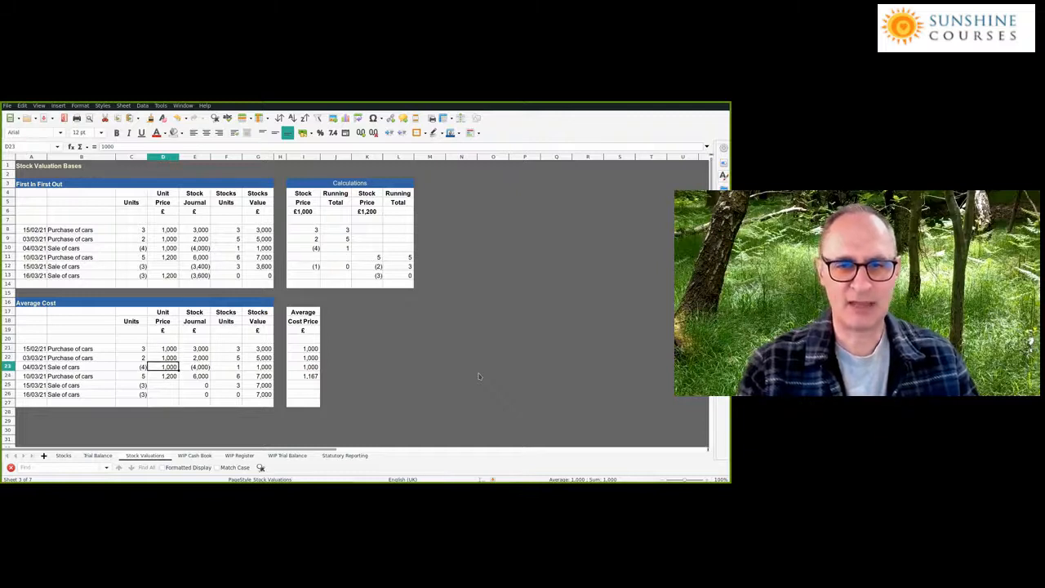
key("Left")
key("Right")
key("Right")
key("Right")
key("Right")
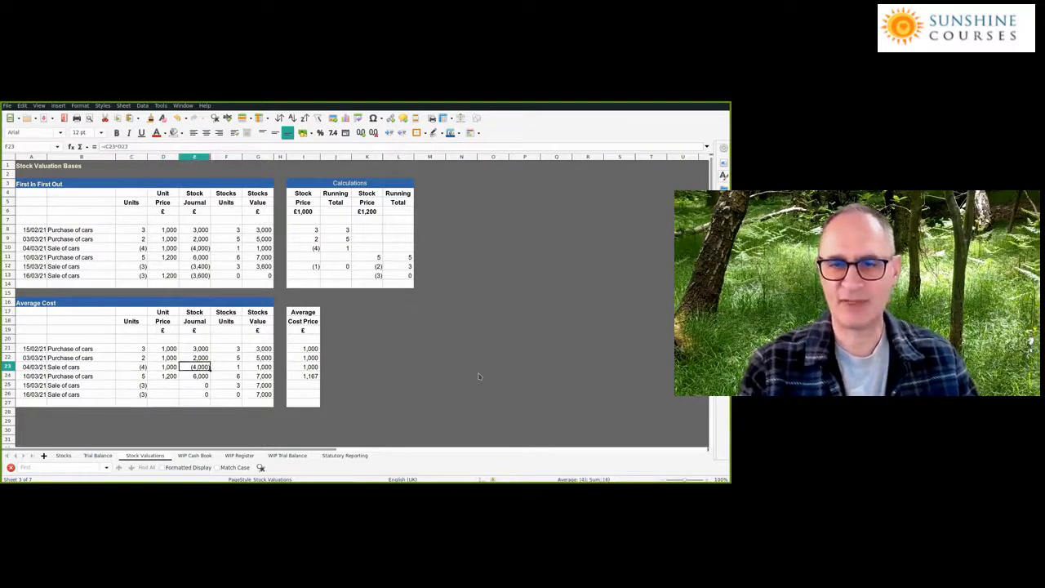
key("Left")
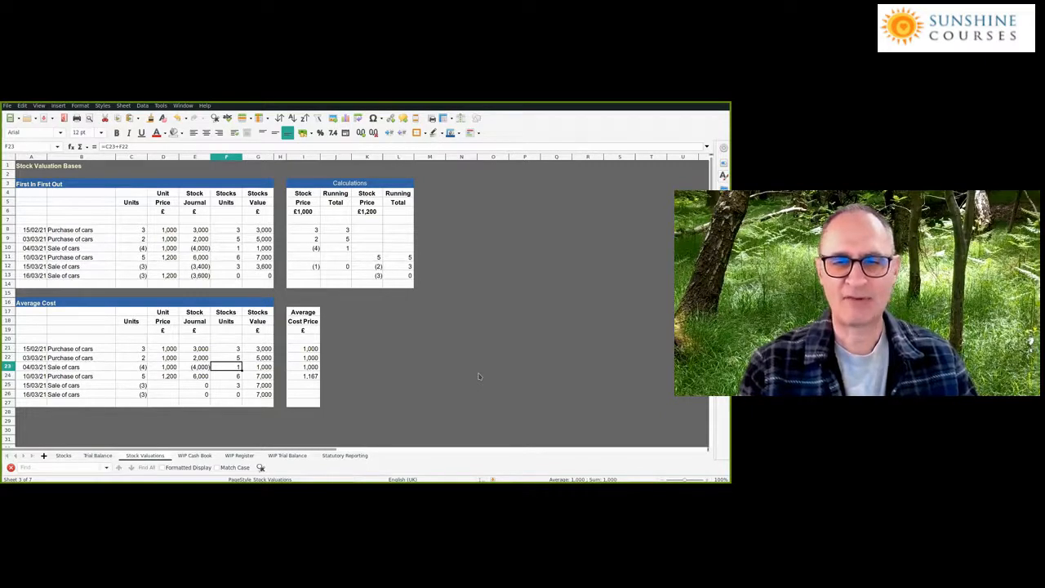
Examine the Average Cost table's running stock units and values through 10/03/21 and that purchase's average cost price formula in I24
key("Right")
key("Right")
key("Right")
key("Up")
key("Up")
key("Down")
key("Left")
key("Left")
key("Up")
key("Left")
key("Down")
key("Down")
key("Up")
key("Right")
key("Right")
key("Right")
key("Up")
key("Down")
key("Down")
key("Down")
key("Up")
key("Left")
key("Left")
key("Left")
key("Down")
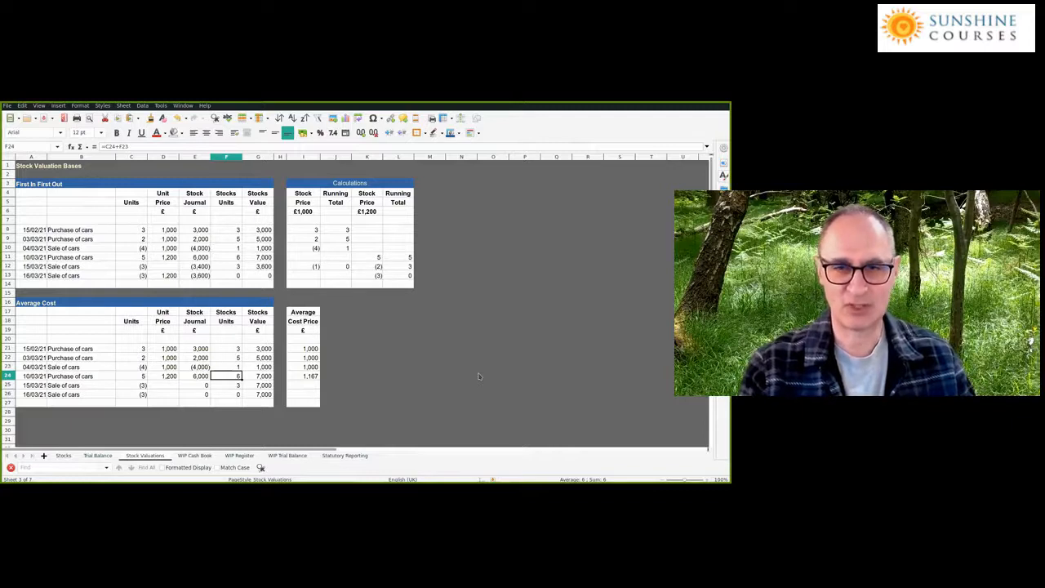
key("Right")
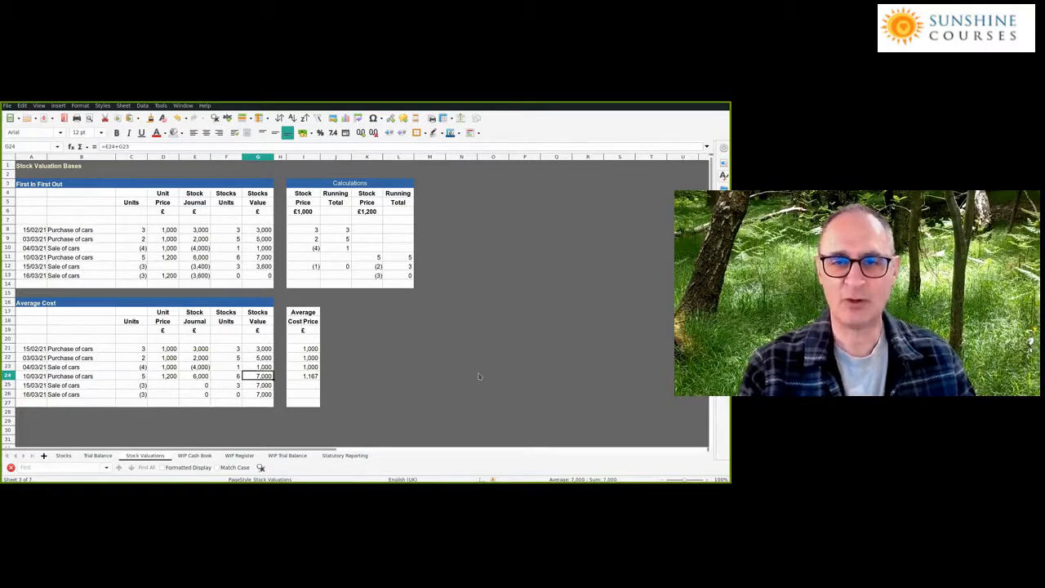
key("Right")
key("Right")
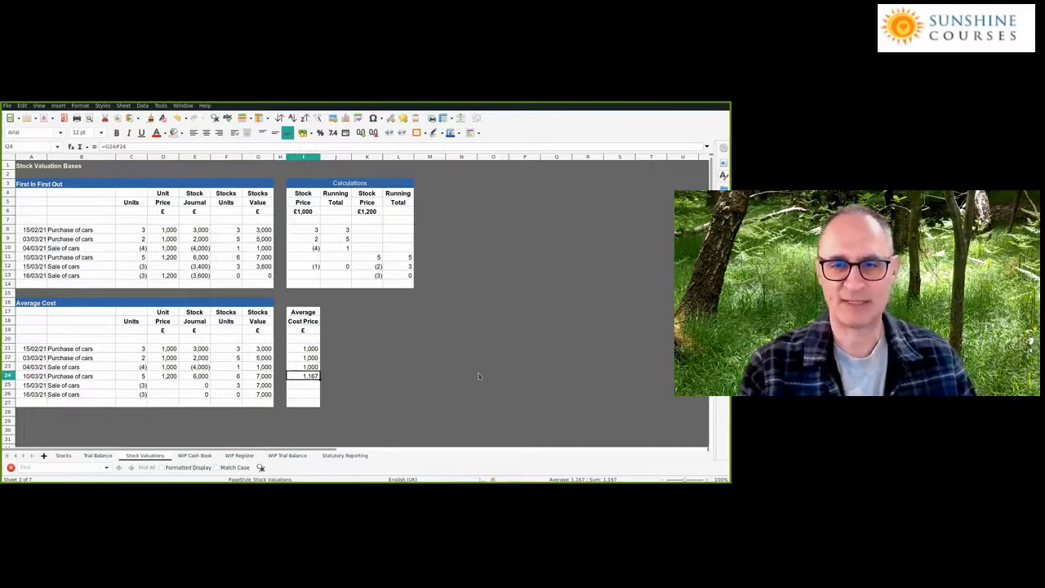
Link the Average Cost unit price of the 15/03/21 sale (D25) to the average cost price in I24
key("Left")
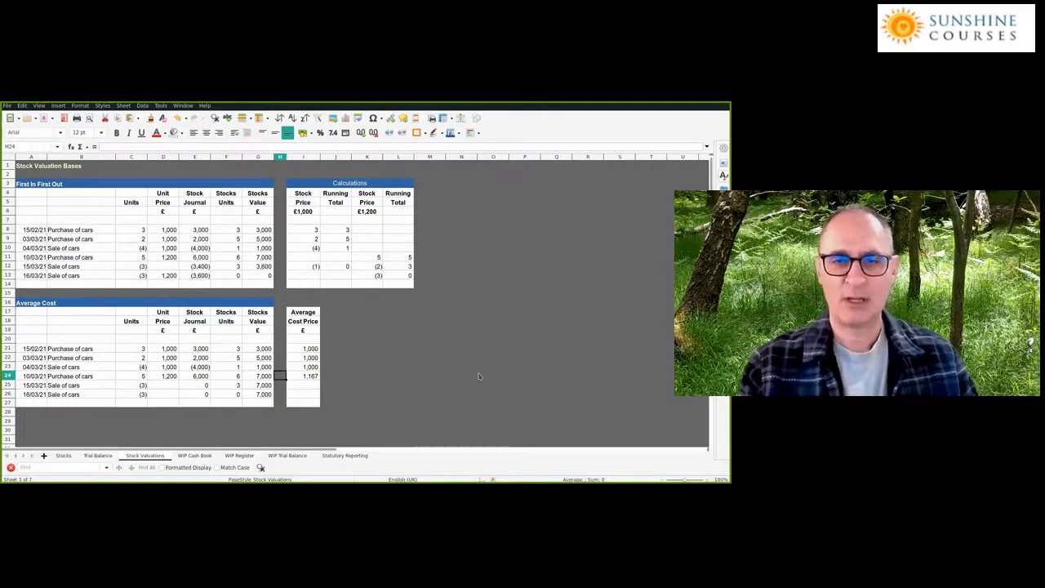
key("Left")
key("Left")
key("Left")
key("Left")
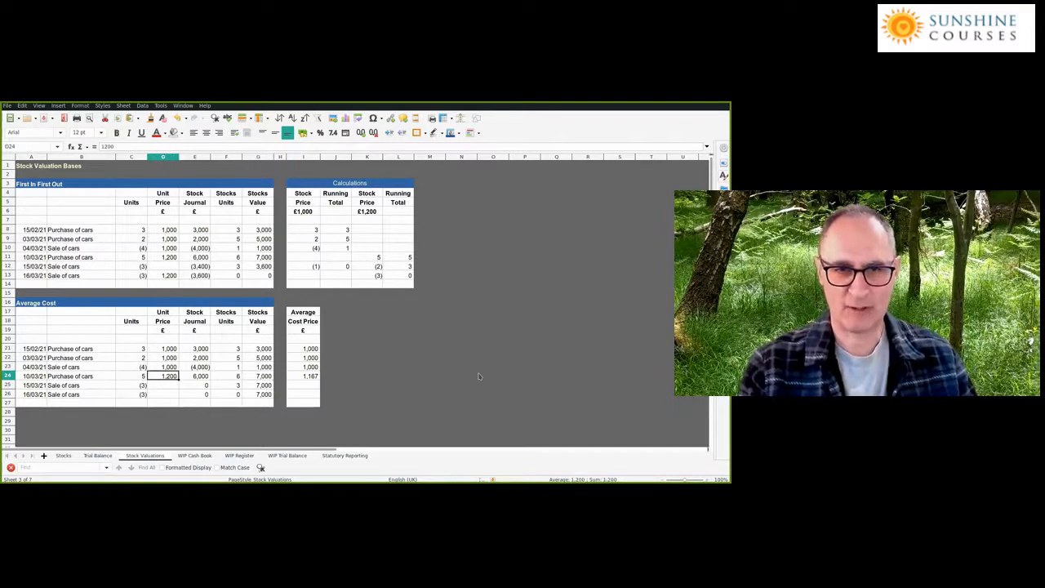
key("Down")
type("=")
left_click(308, 377)
key("Return")
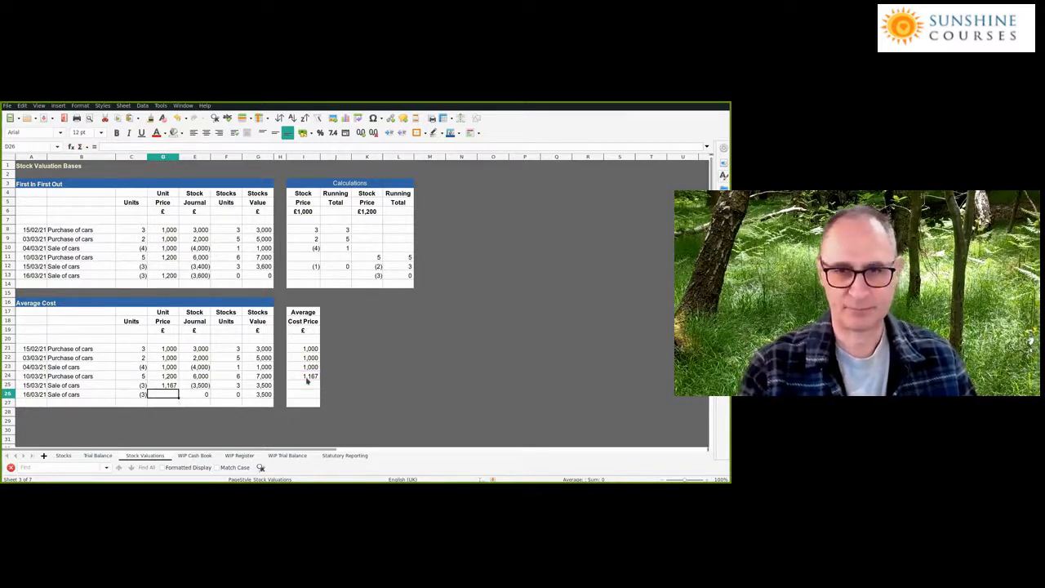
Copy the average cost price formula from I24 into I25 for the 15/03/21 sale
left_click(312, 377)
key("ctrl+c")
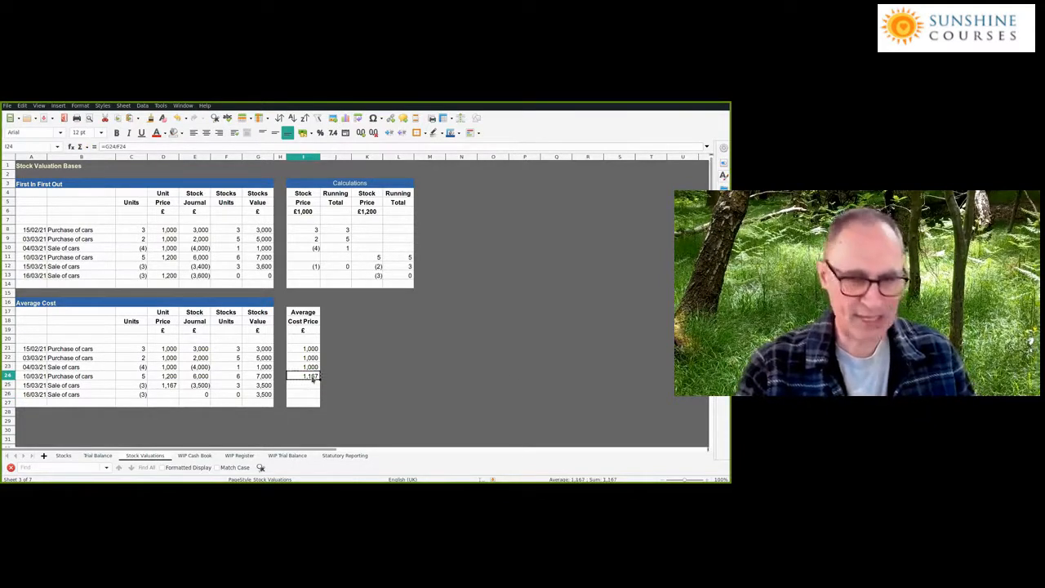
key("Down")
key("ctrl+v")
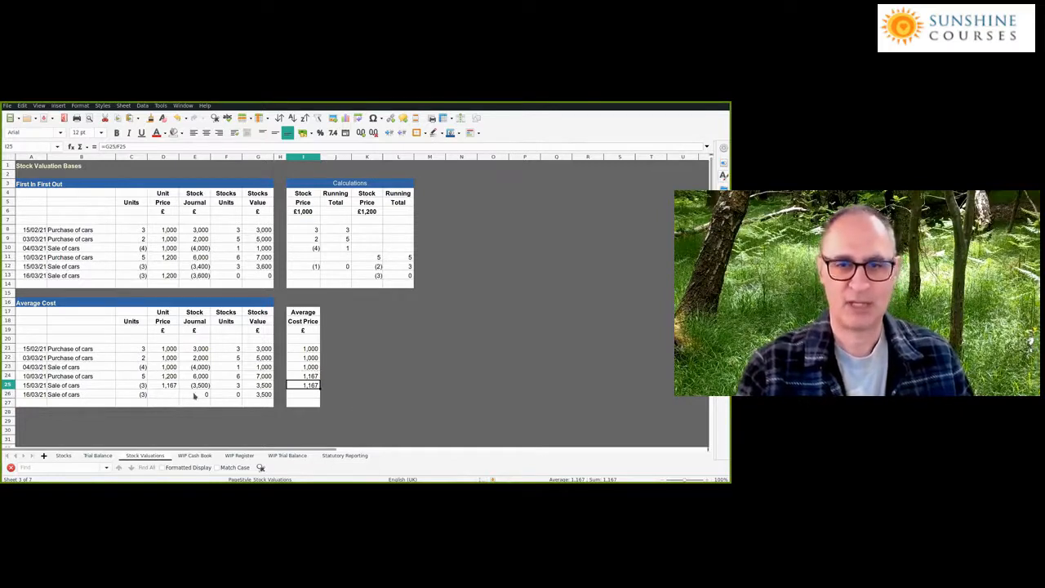
Link the Average Cost unit price of the 16/03/21 sale (D26) to the average cost price in I25
left_click(161, 394)
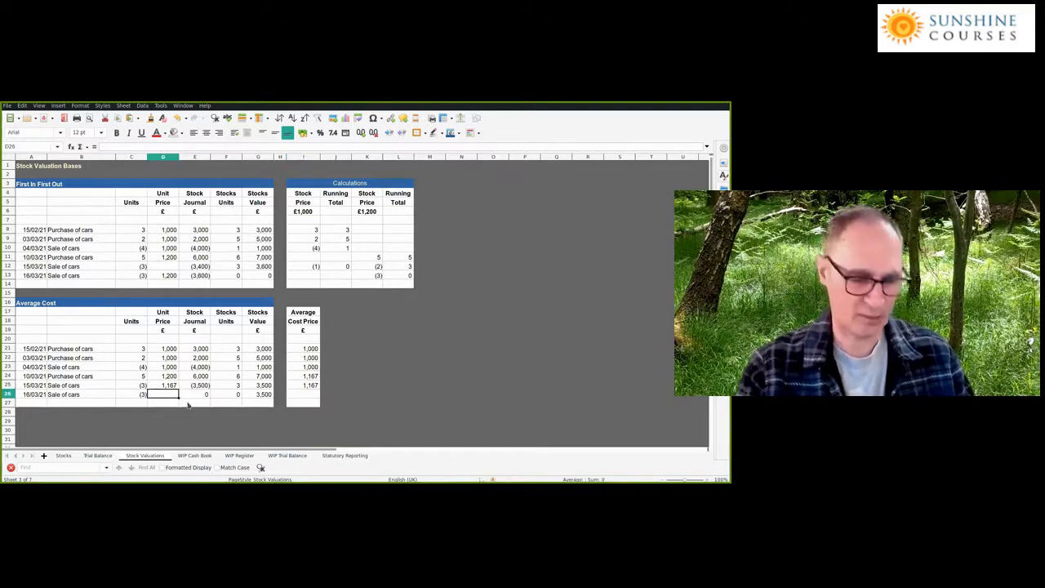
type("=")
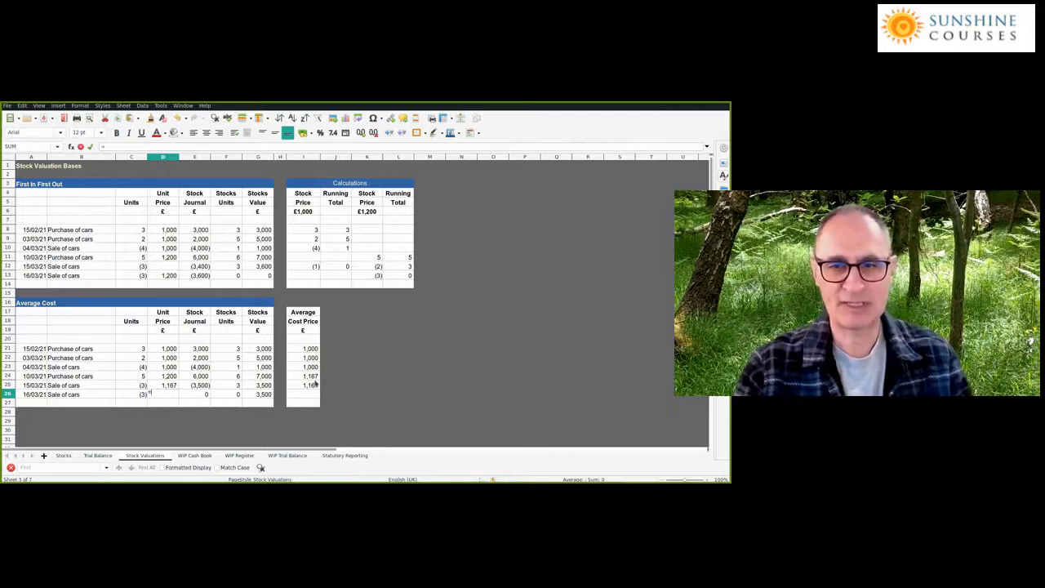
left_click(315, 386)
key("Return")
key("Up")
key("Right")
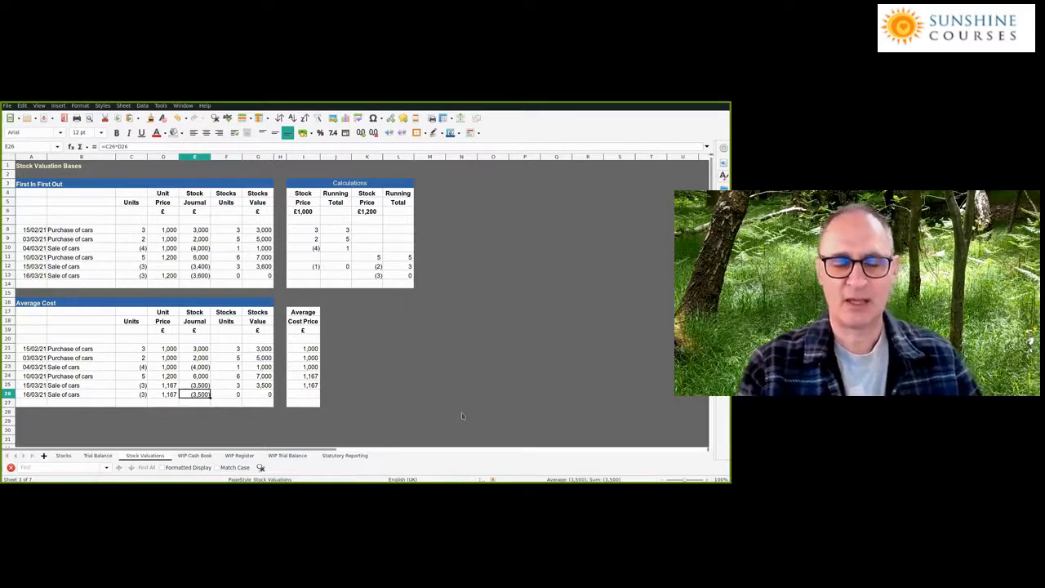
Compare the 15/03/21 sale's stock journal under both valuation bases, along with the First In First Out unit calculations and the average cost prices
key("Up")
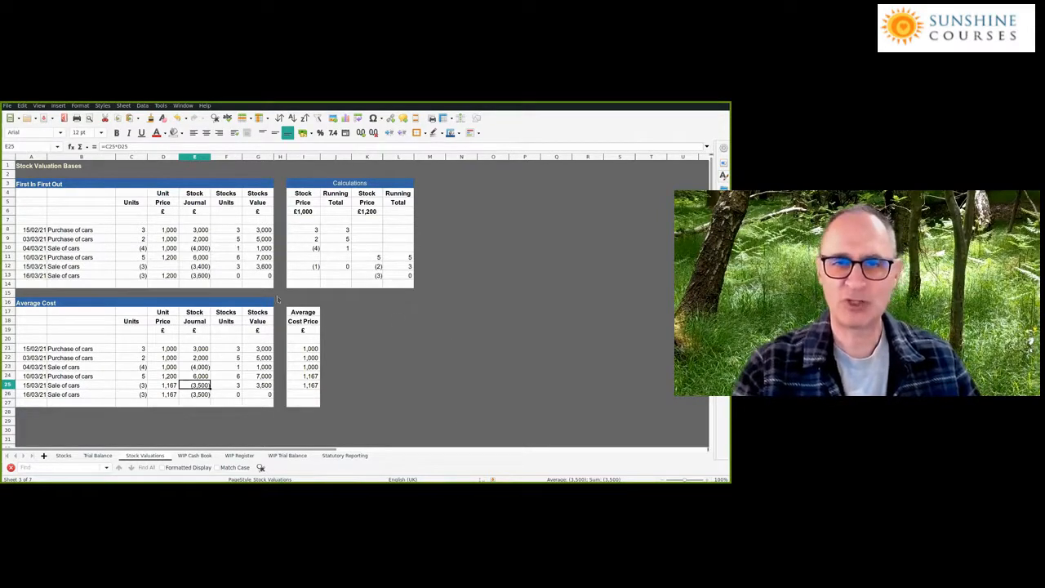
left_click(207, 274)
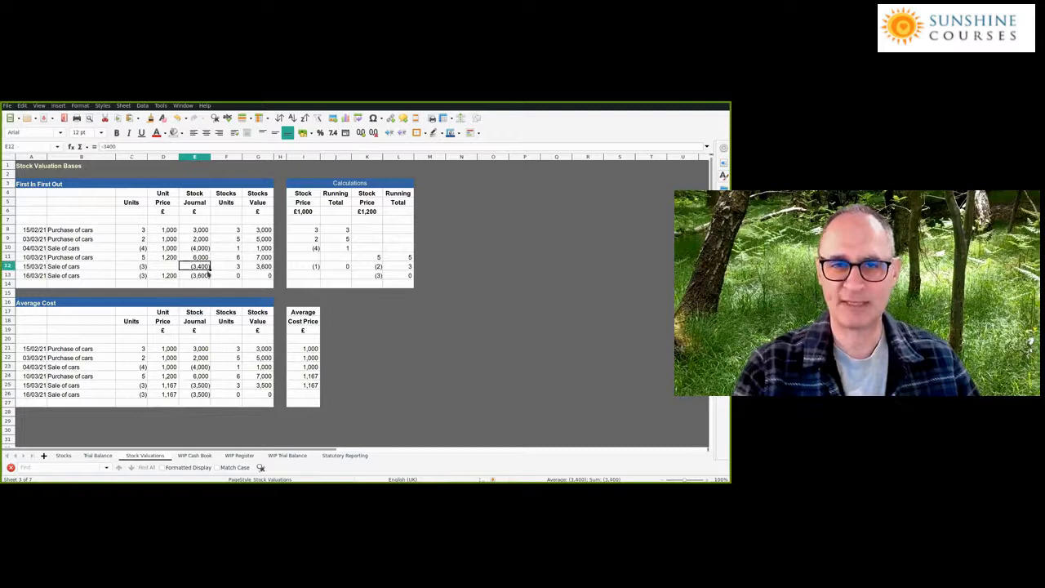
left_click(207, 268)
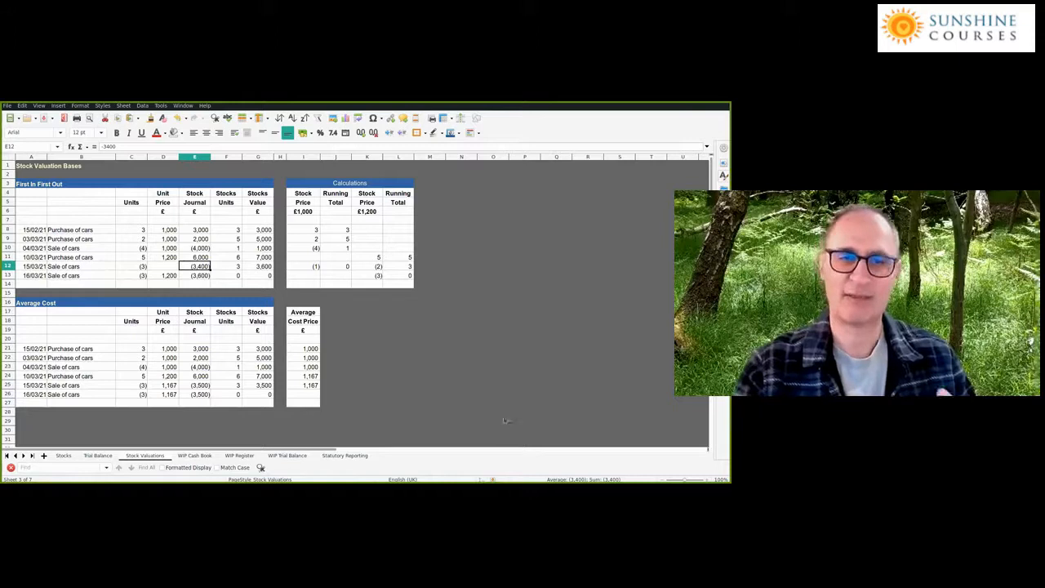
left_click(201, 385)
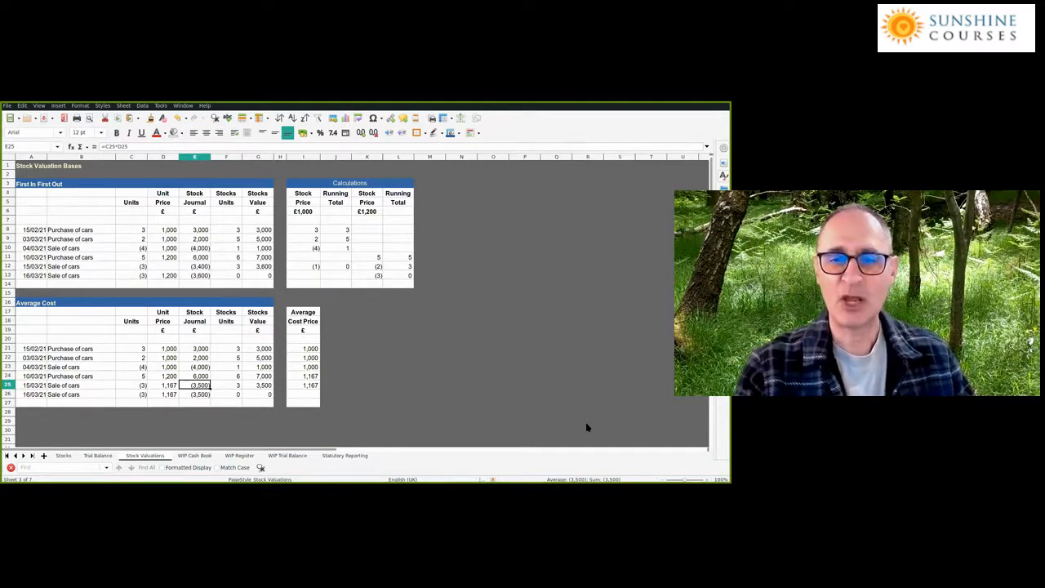
left_click(307, 385)
left_click(317, 230)
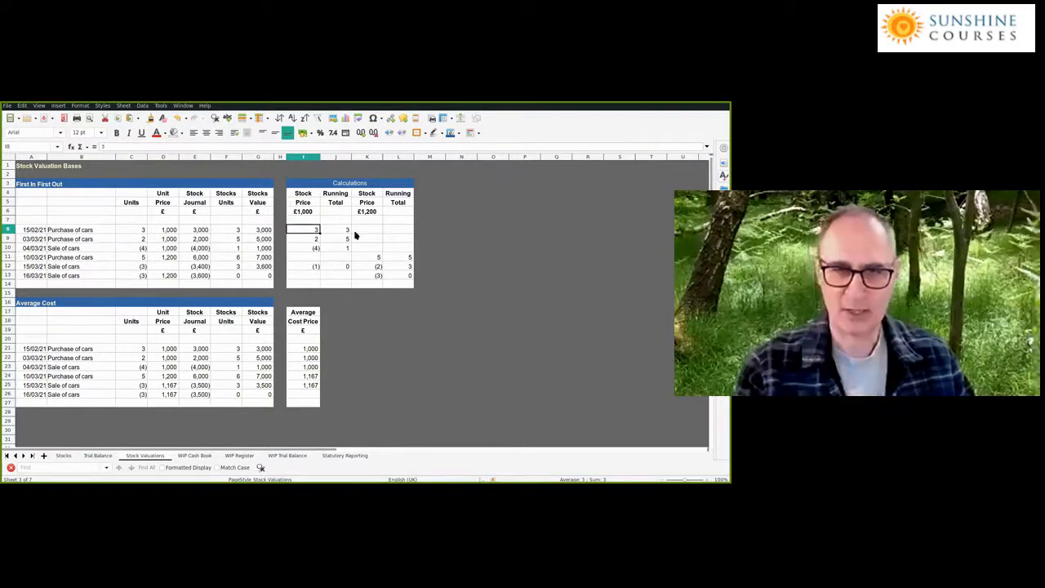
left_click(305, 239)
left_click(303, 229)
left_click(302, 240)
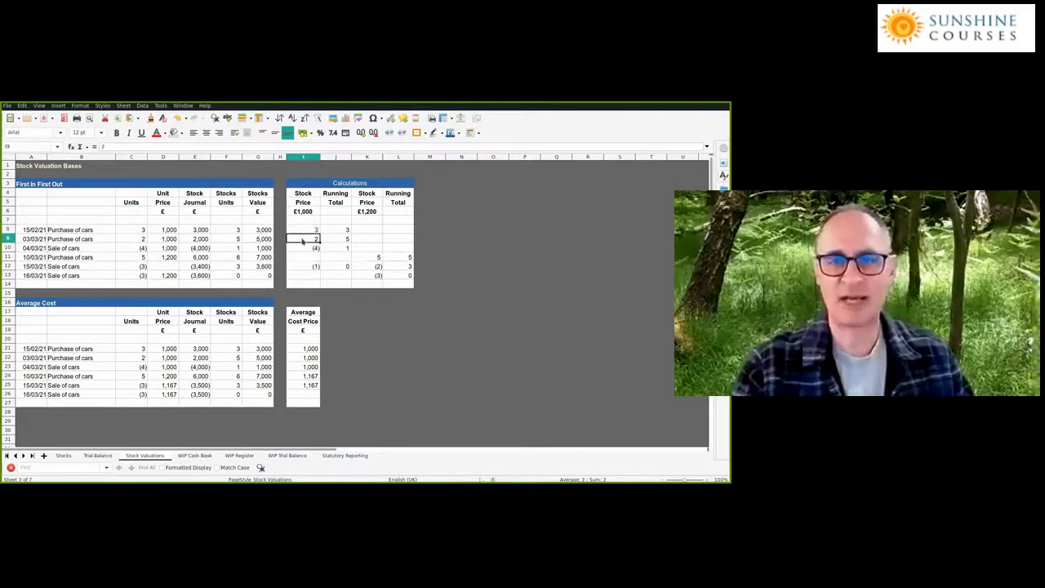
left_click(312, 350)
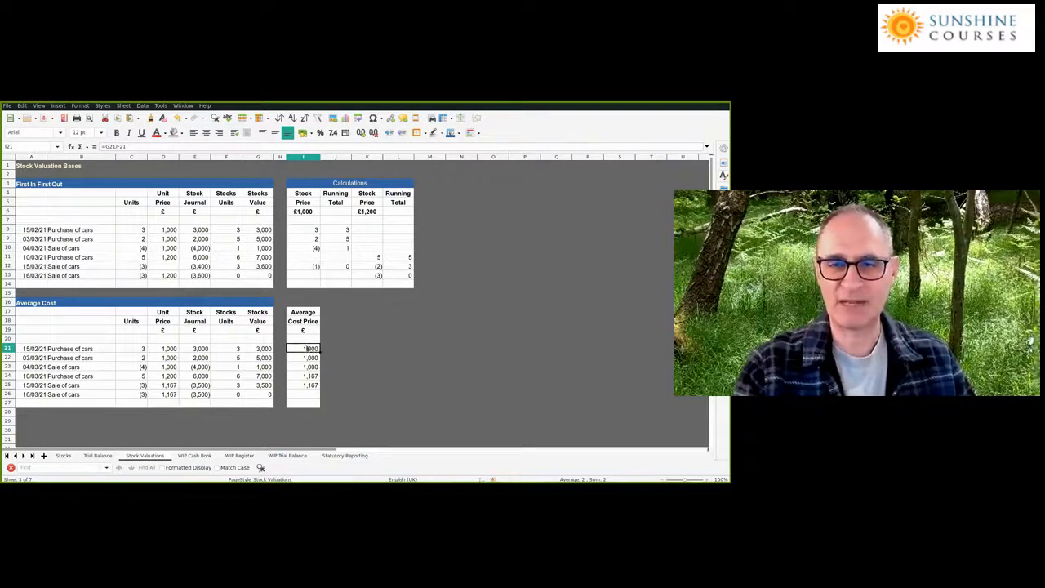
Compare the stock journals of the 15/03/21 and 16/03/21 sales between the First In First Out and Average Cost tables
left_click(45, 385)
left_click(193, 387)
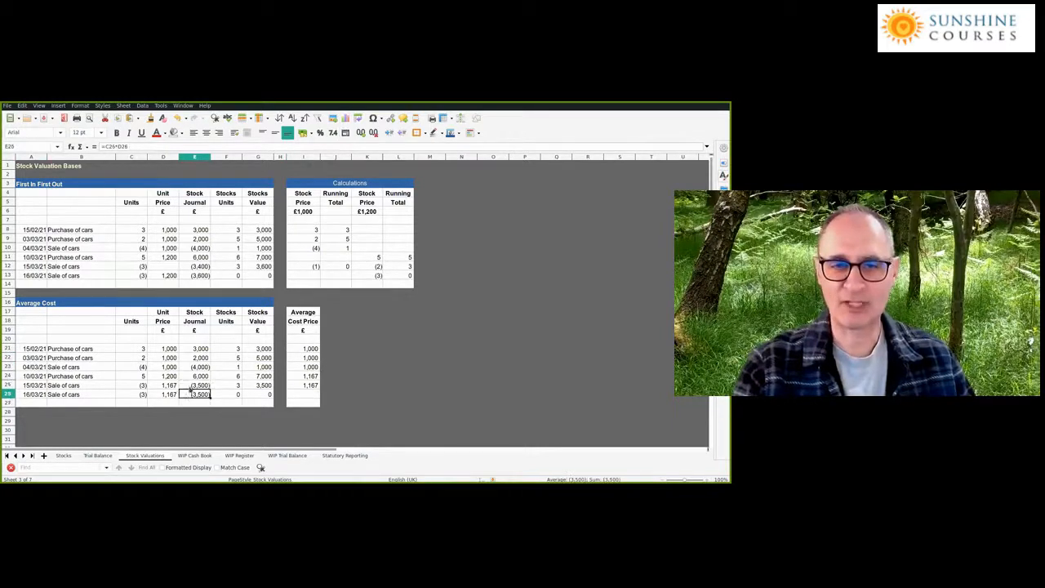
left_click(191, 267)
left_click(192, 276)
left_click(191, 268)
left_click(191, 276)
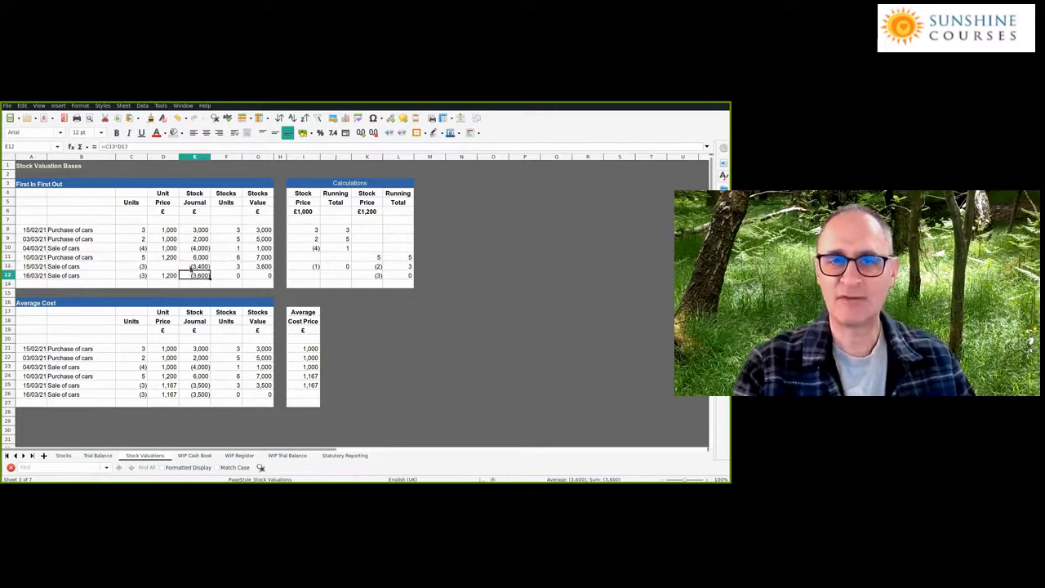
left_click(191, 267)
left_click(191, 276)
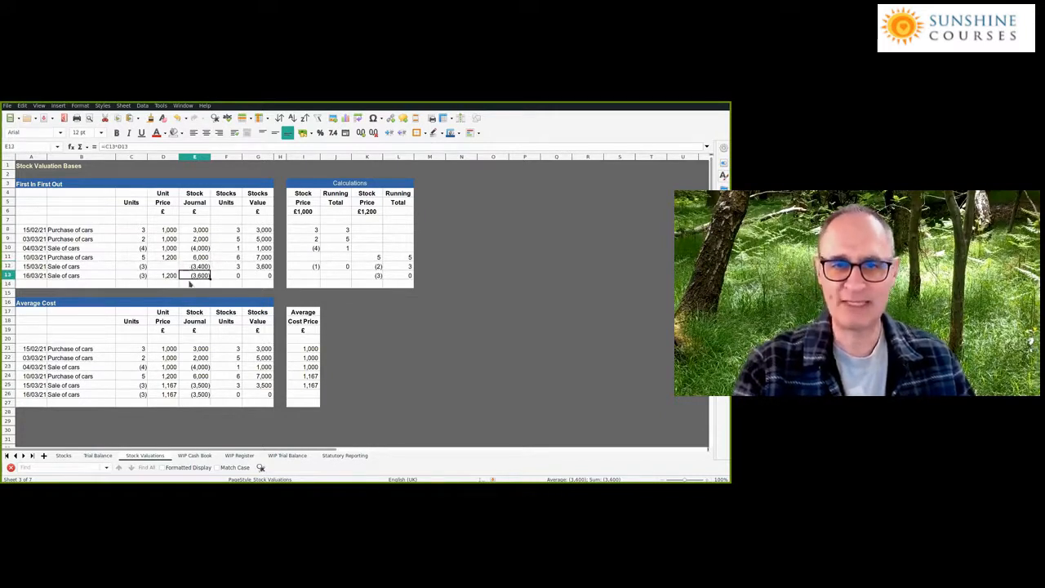
left_click(199, 386)
left_click(199, 394)
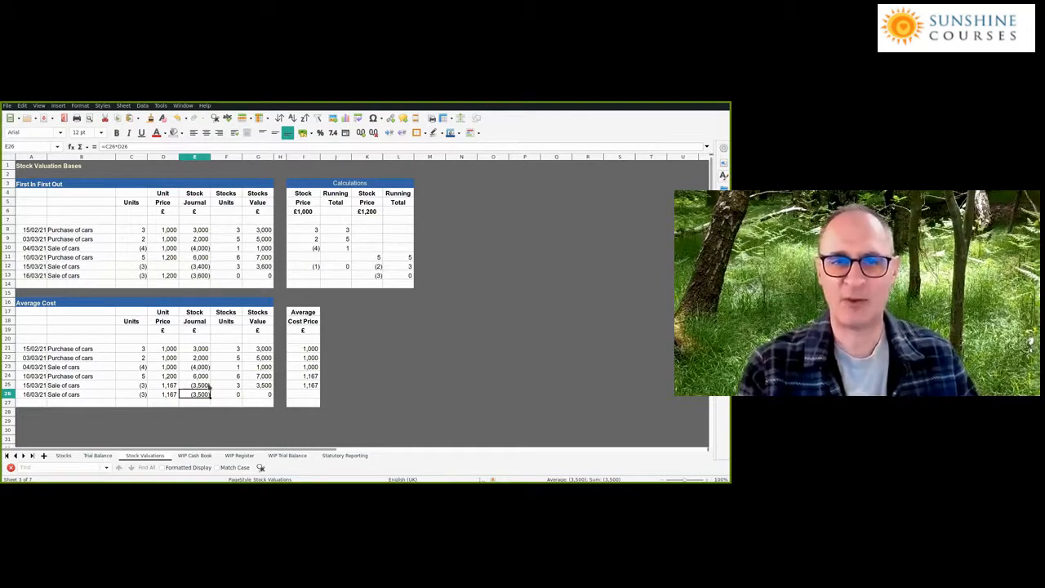
left_click(204, 268)
left_click(208, 385)
left_click(205, 396)
left_click(203, 275)
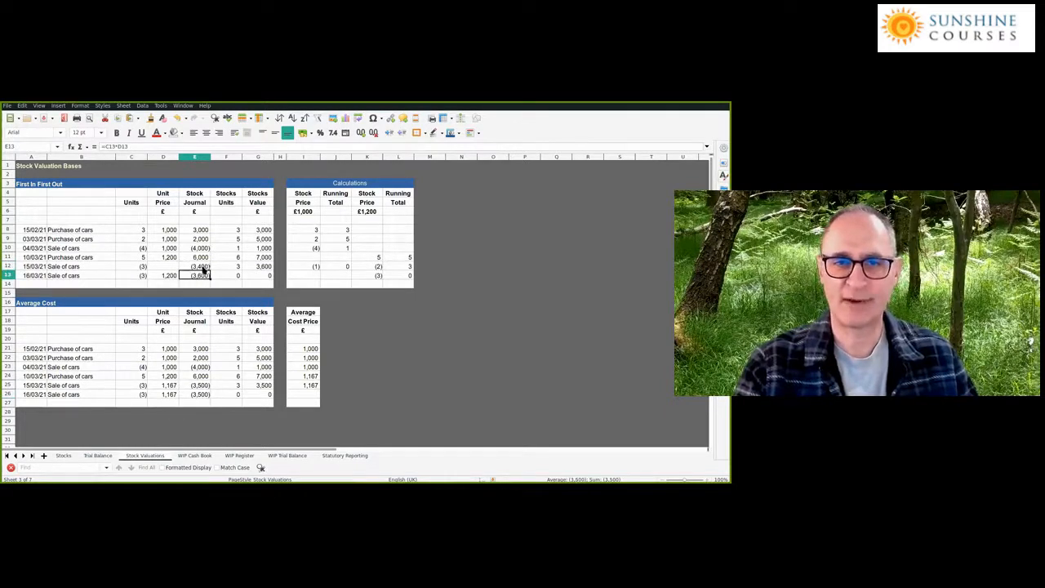
left_click(202, 394)
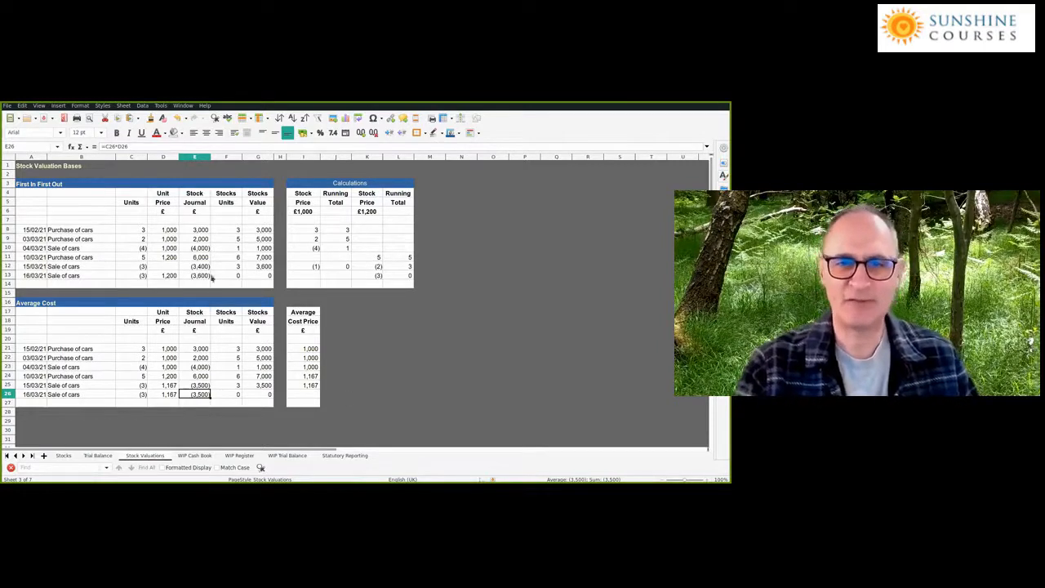
left_click(203, 385)
left_click(200, 275)
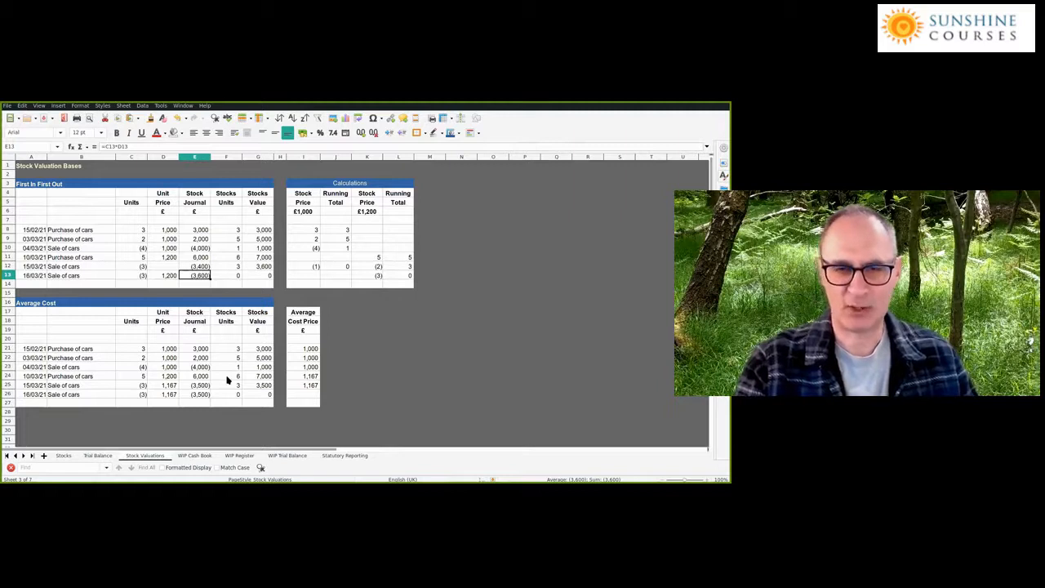
Compare the 16/03/21 sale's unit price in both tables, and examine the Average Cost stock values, stock journal and average cost prices
left_click(169, 395)
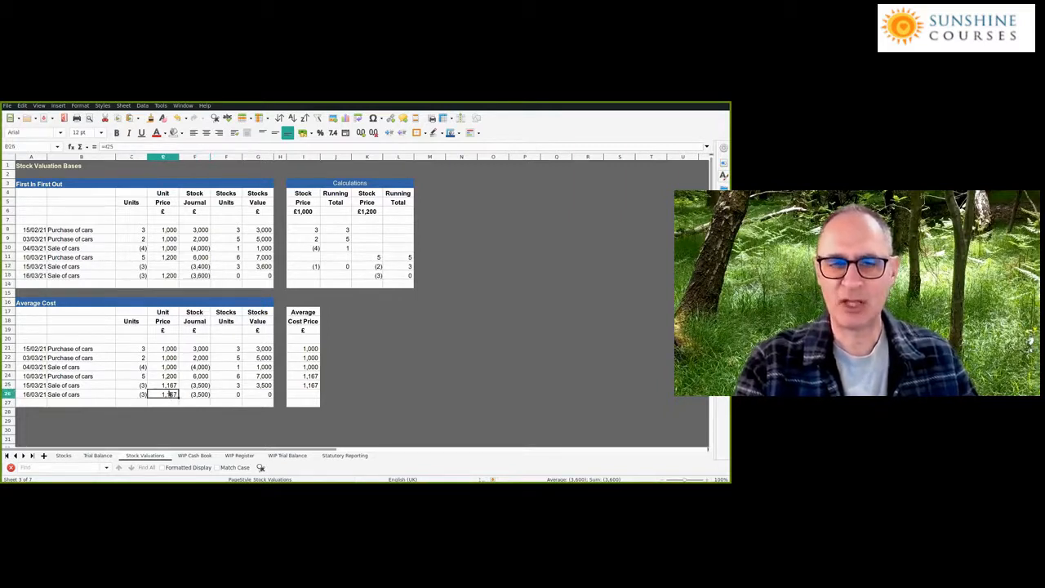
left_click(167, 275)
left_click(173, 258)
left_click(172, 276)
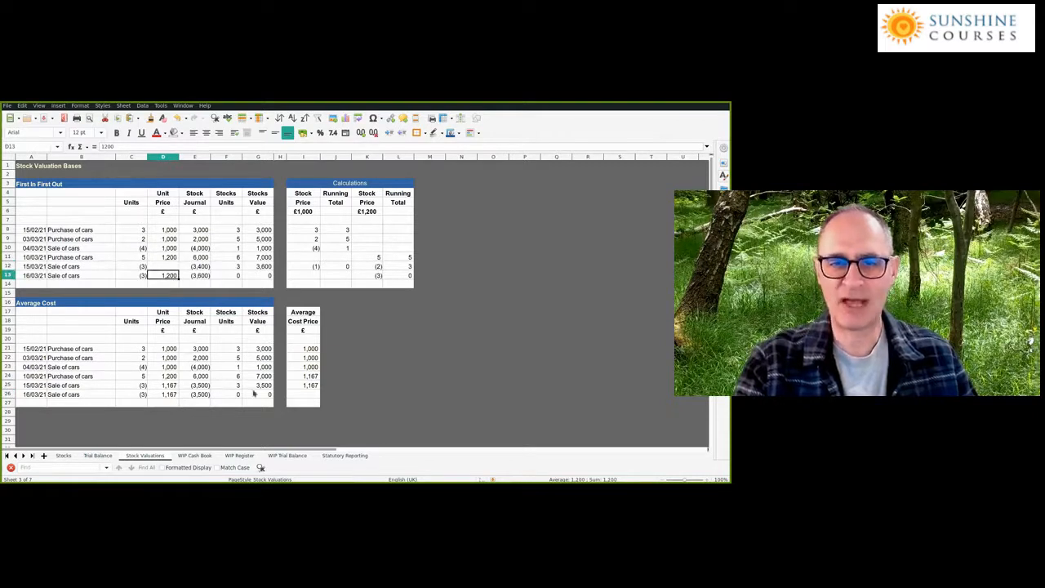
left_click(265, 350)
left_click(266, 359)
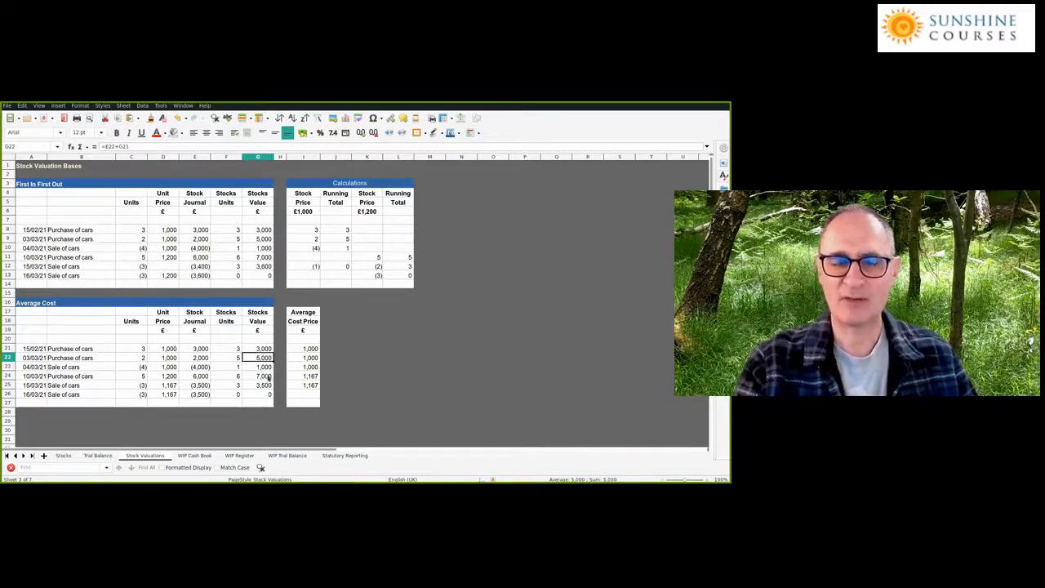
left_click(267, 375)
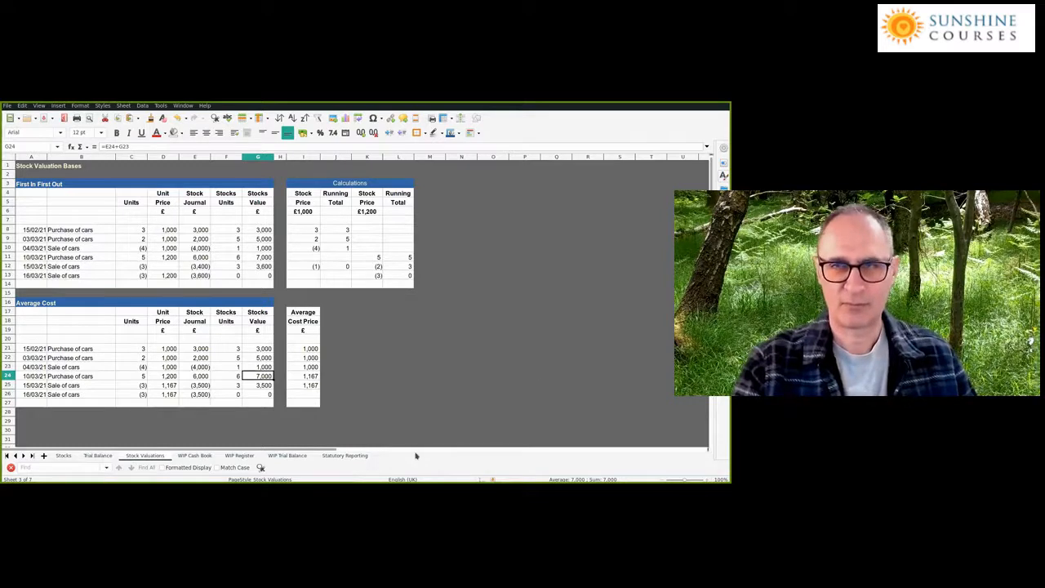
left_click(202, 349)
left_click(201, 357)
left_click(200, 367)
left_click(200, 376)
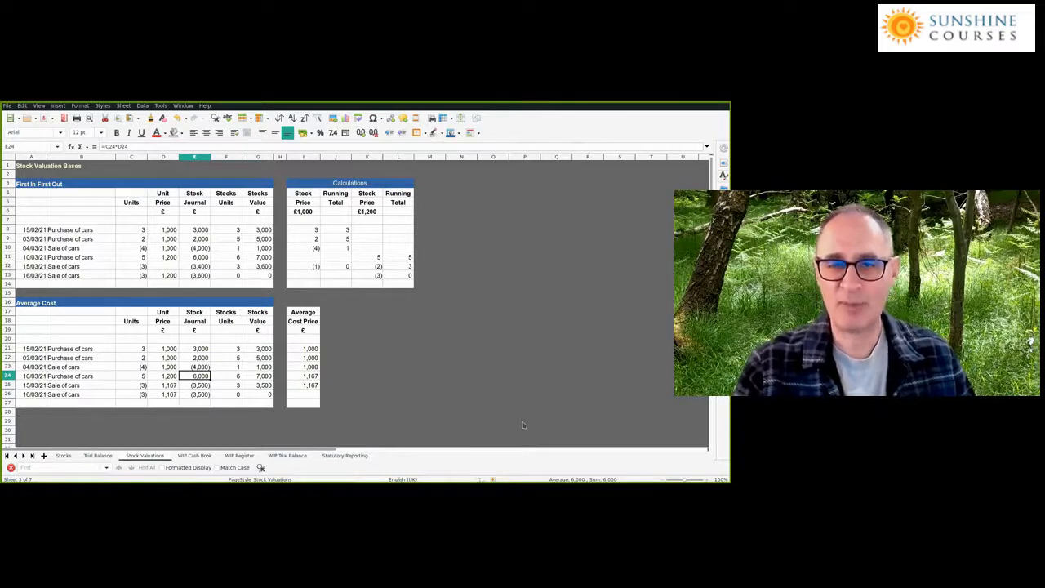
left_click(308, 350)
left_click(307, 387)
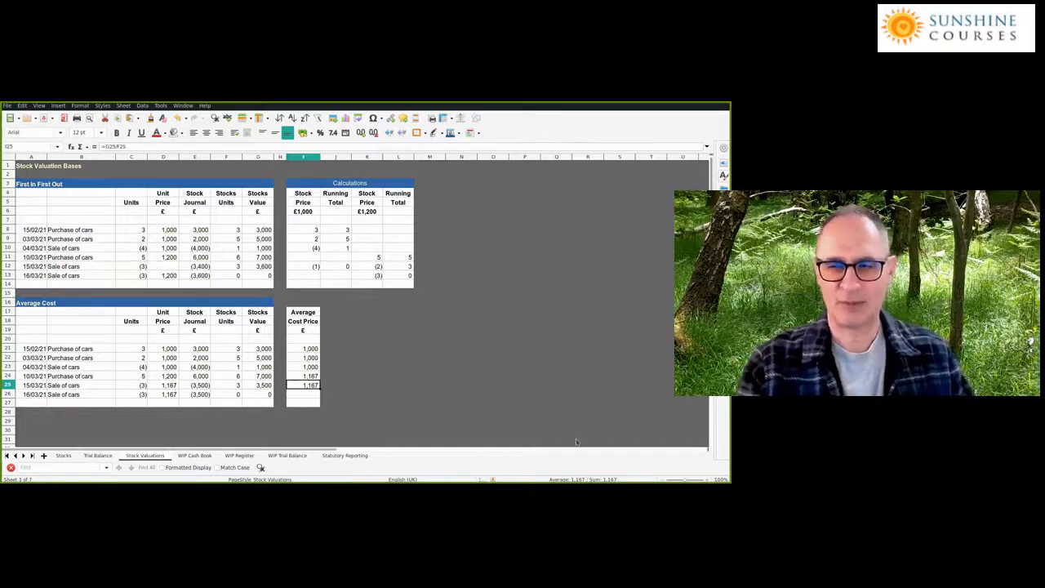
Open the WIP Cash Book sheet and examine the 15/02/21 contractor payment, the 15/03/21 Job 1 invoice and the job allocations
key("ctrl+Page_Down")
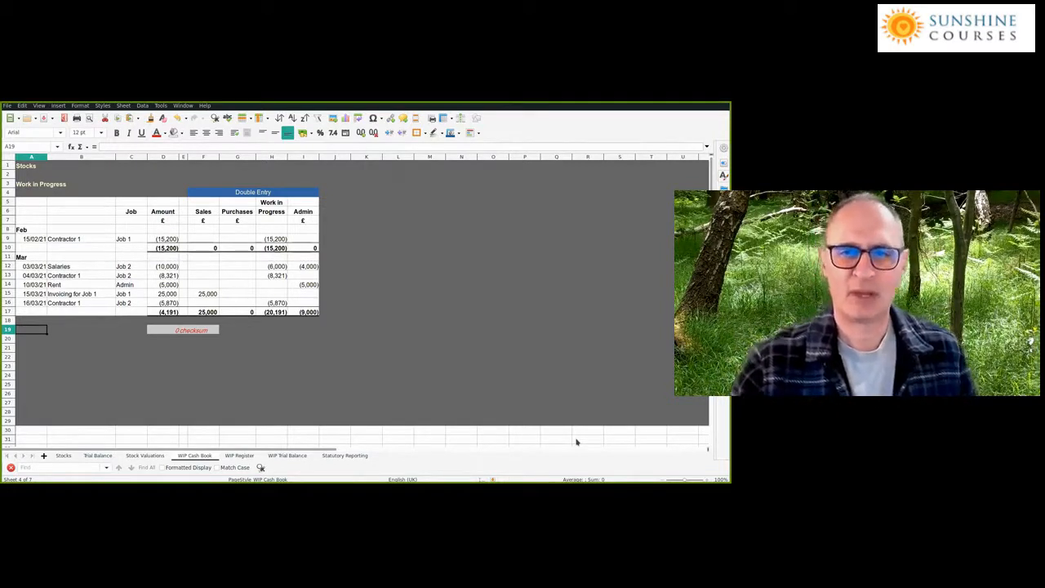
left_click(110, 241)
left_click(167, 239)
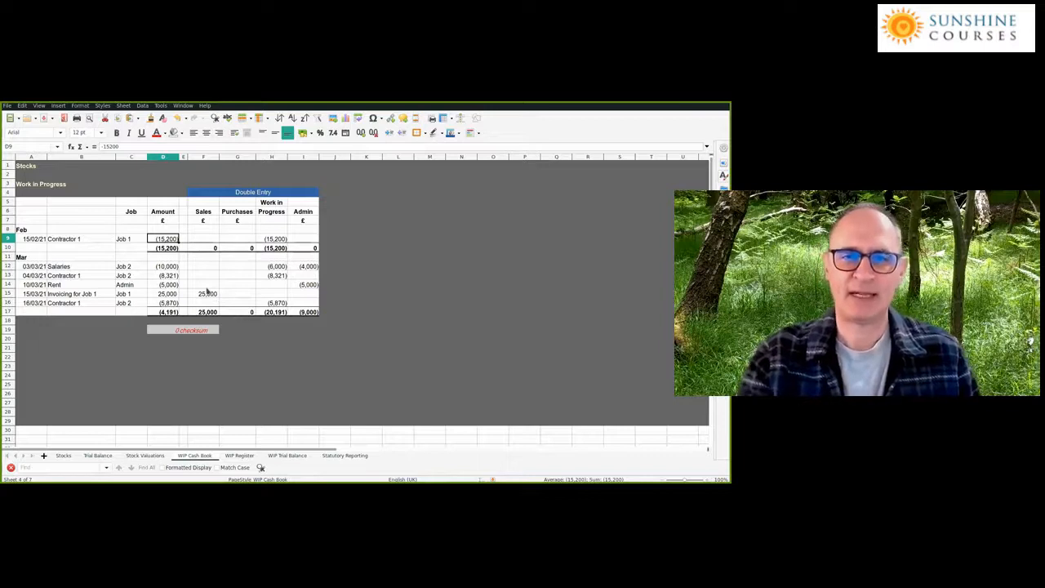
left_click(27, 297)
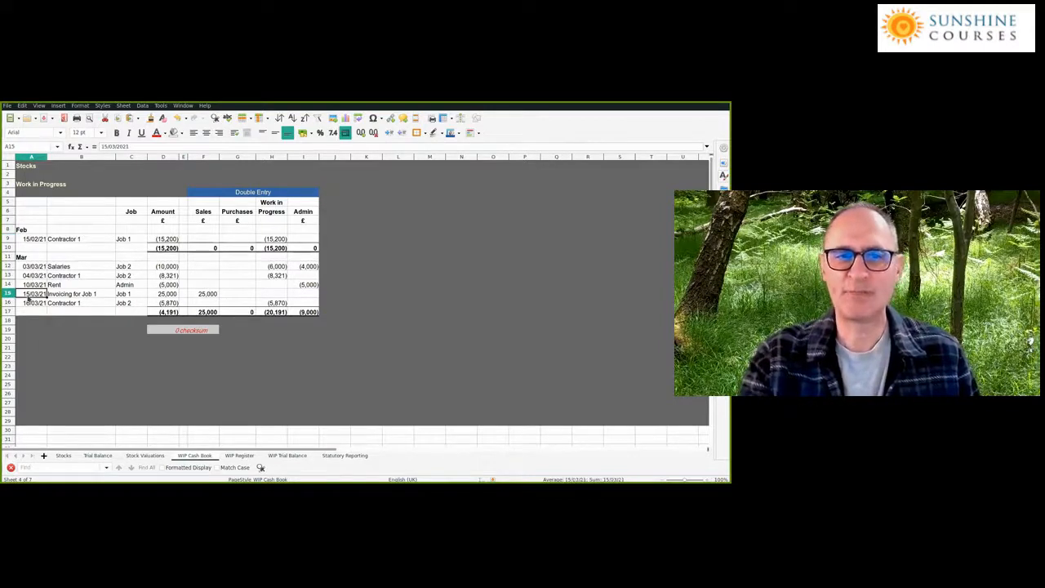
left_click(196, 296)
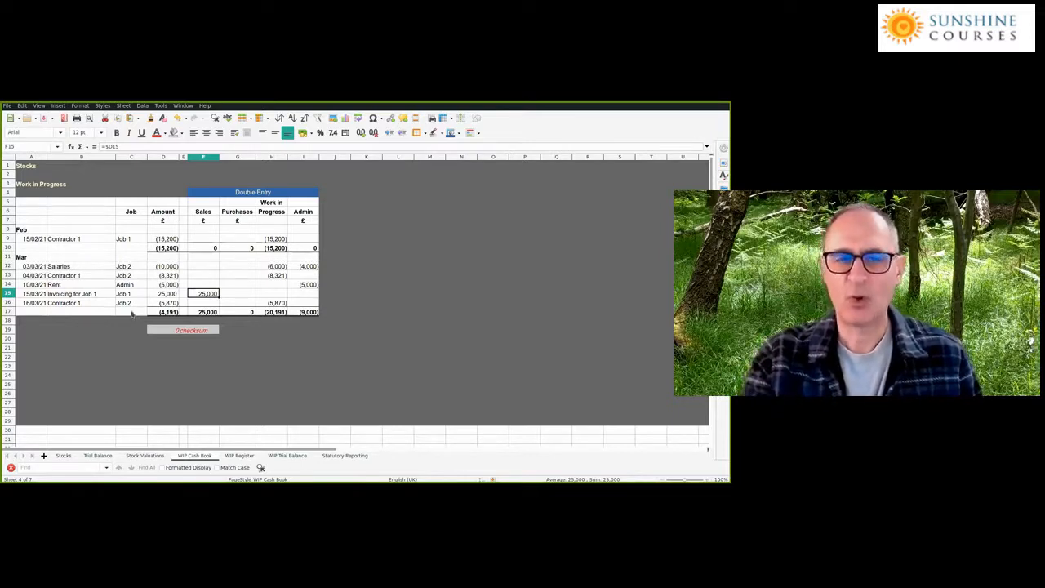
left_click(126, 294)
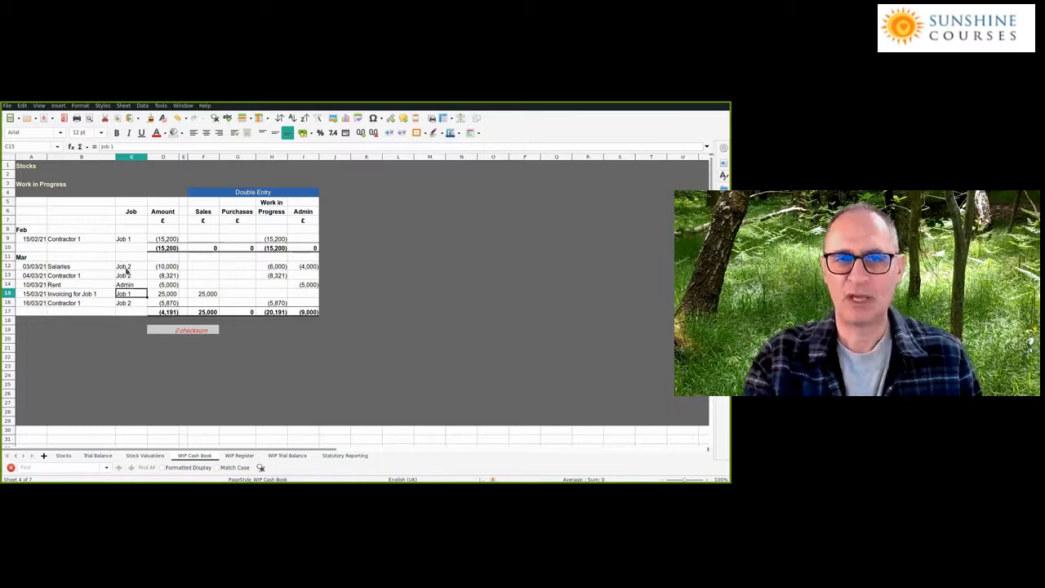
left_click(126, 268)
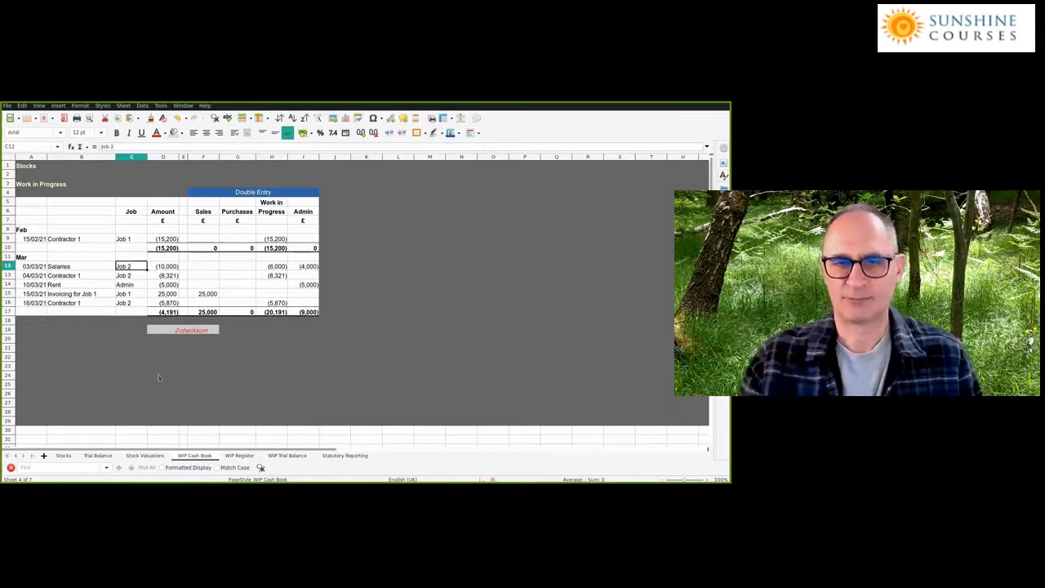
left_click(131, 242)
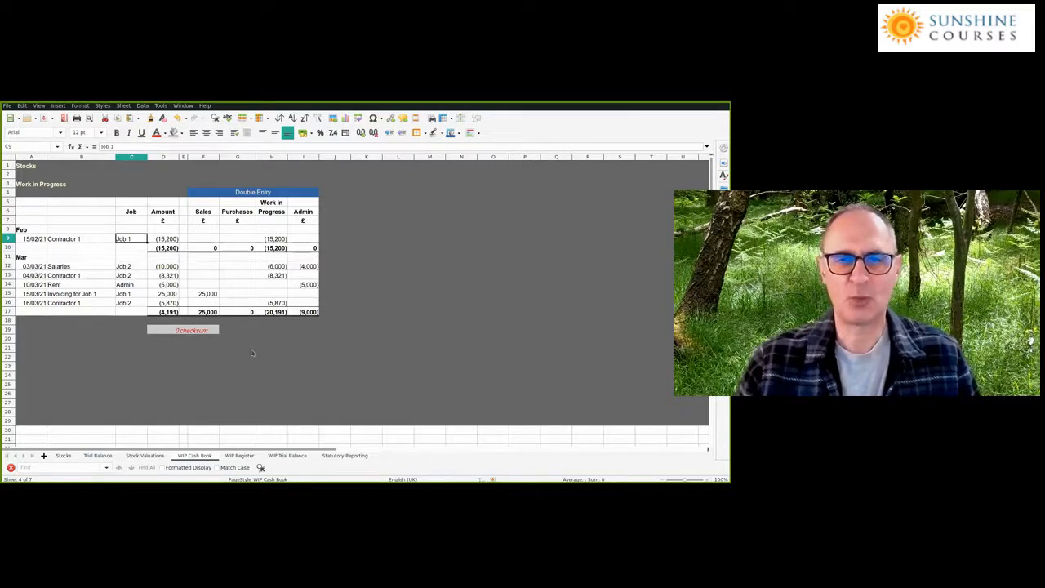
Trace the 15/02/21 contractor payment to its Work in Progress posting, and check it against the Job 1 invoice amount and the 03/03/21 salaries entry
key("Right")
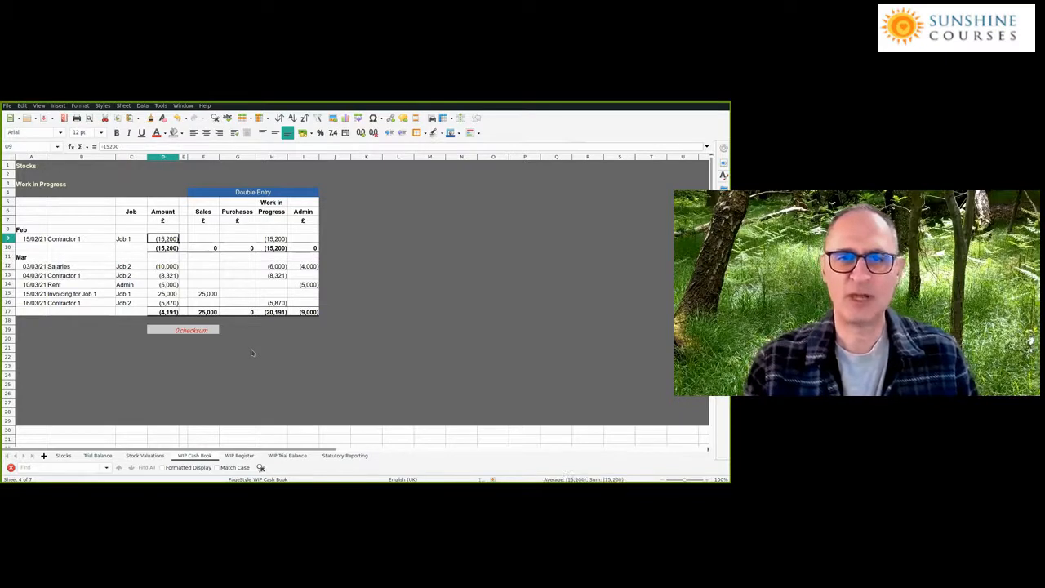
key("Right")
key("Right")
key("Right")
key("Right")
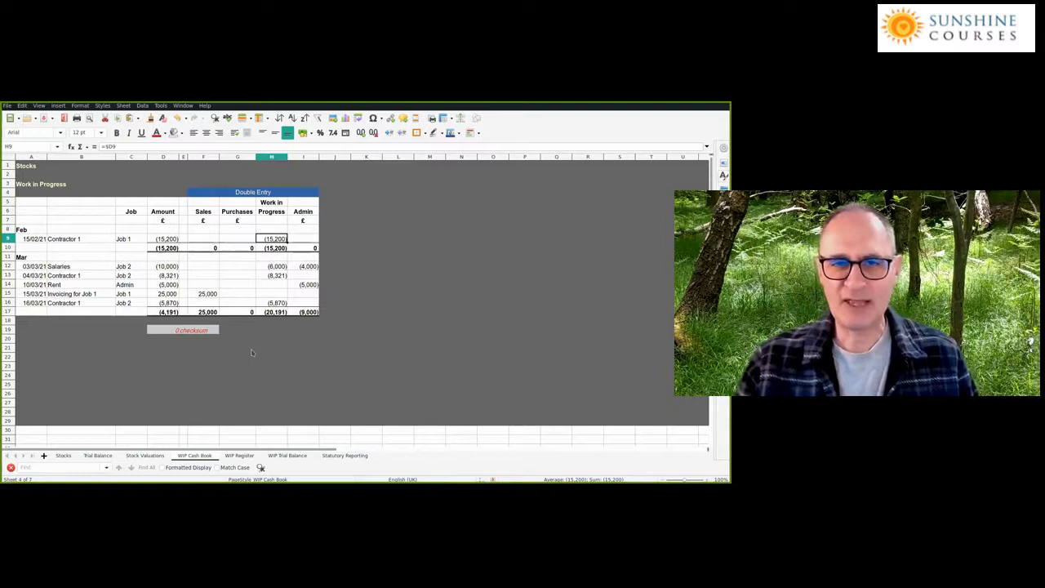
left_click(166, 294)
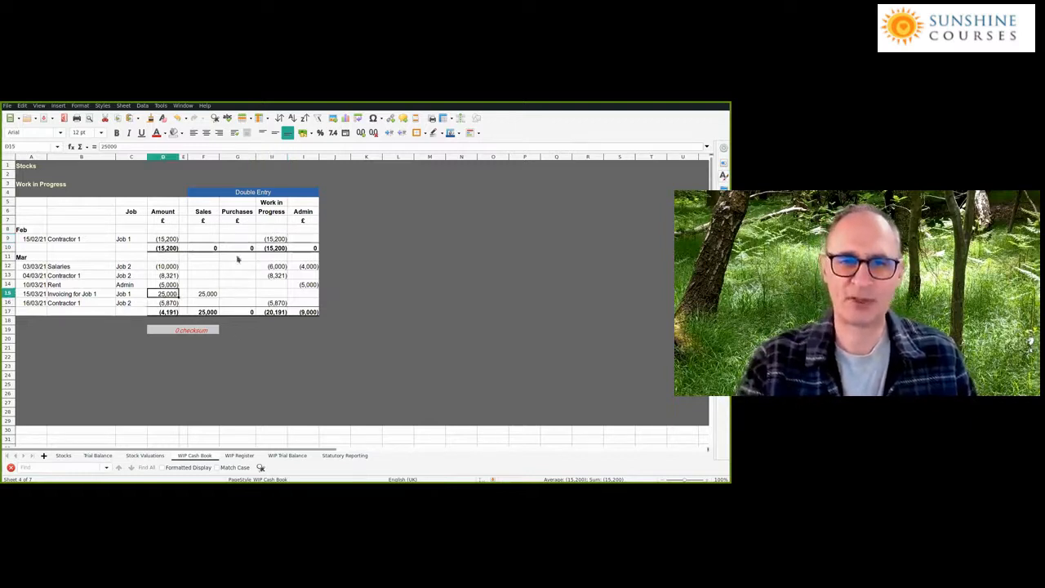
left_click(275, 232)
left_click(275, 238)
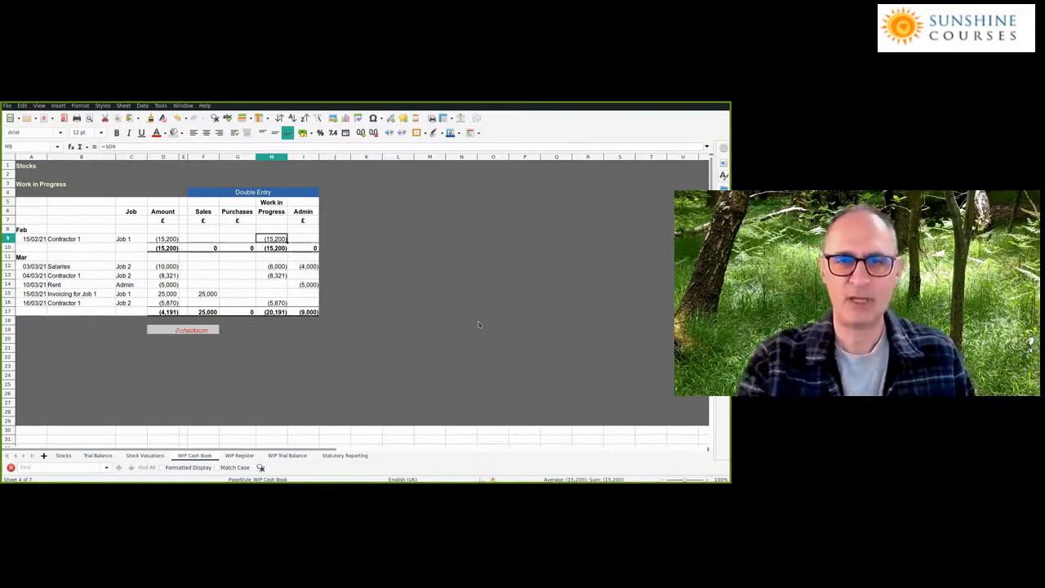
left_click(32, 268)
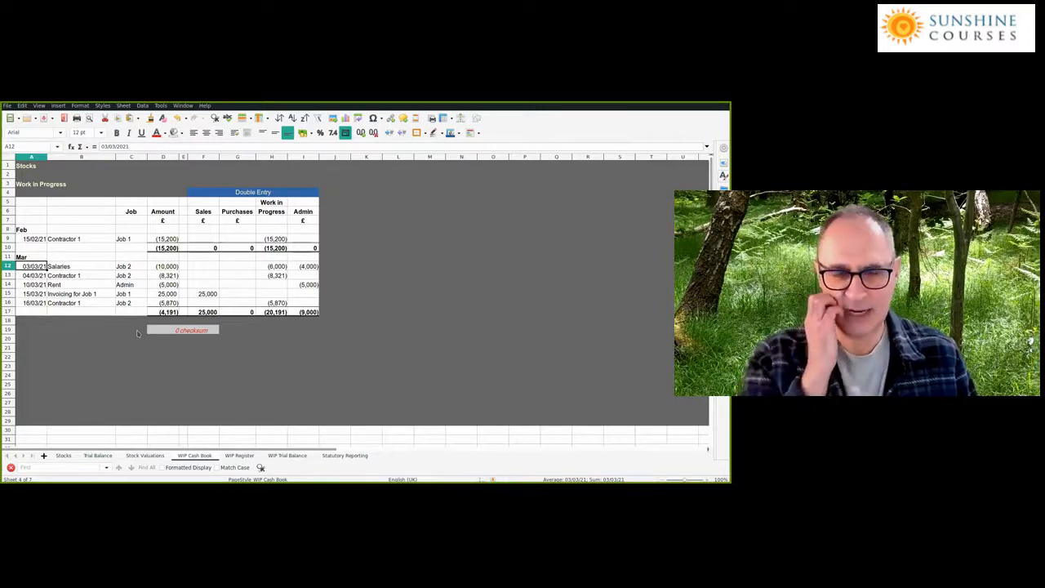
Trace the 03/03/21 salaries amount to its split between the Admin and Work in Progress columns
key("Right")
key("Right")
key("Right")
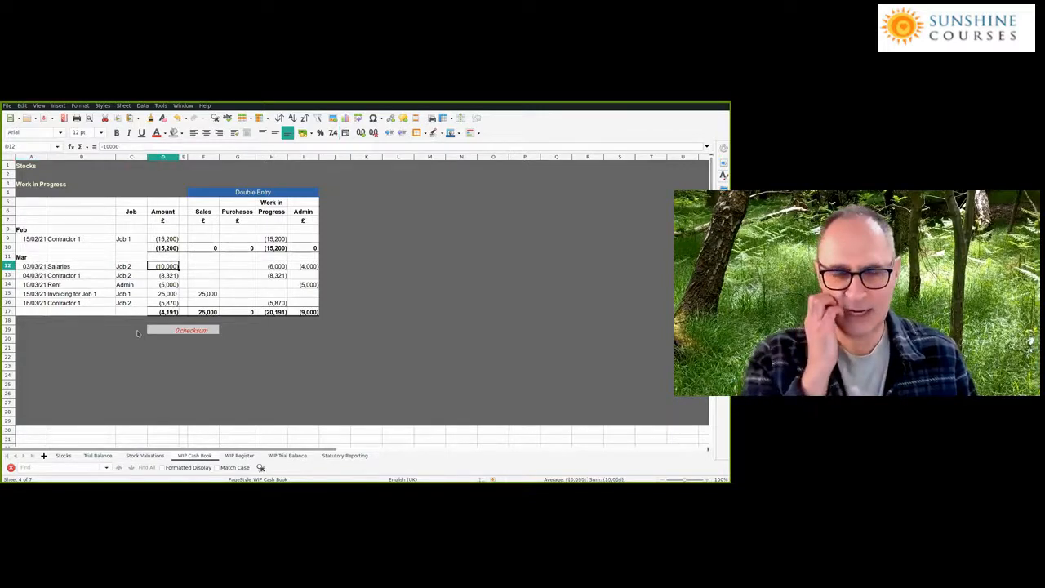
key("Right")
key("Right")
key("Right")
key("Right")
key("Right")
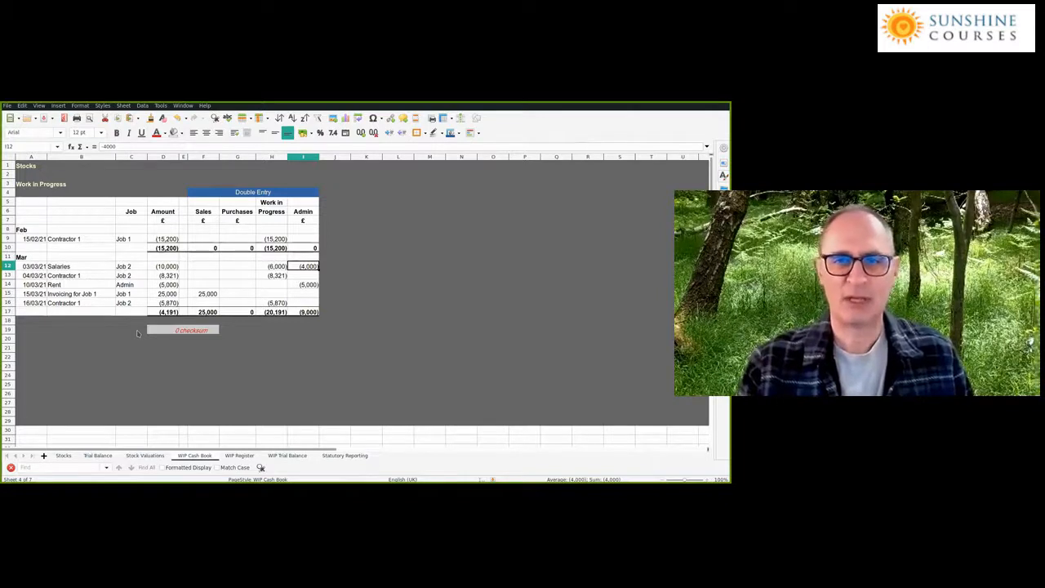
key("Left")
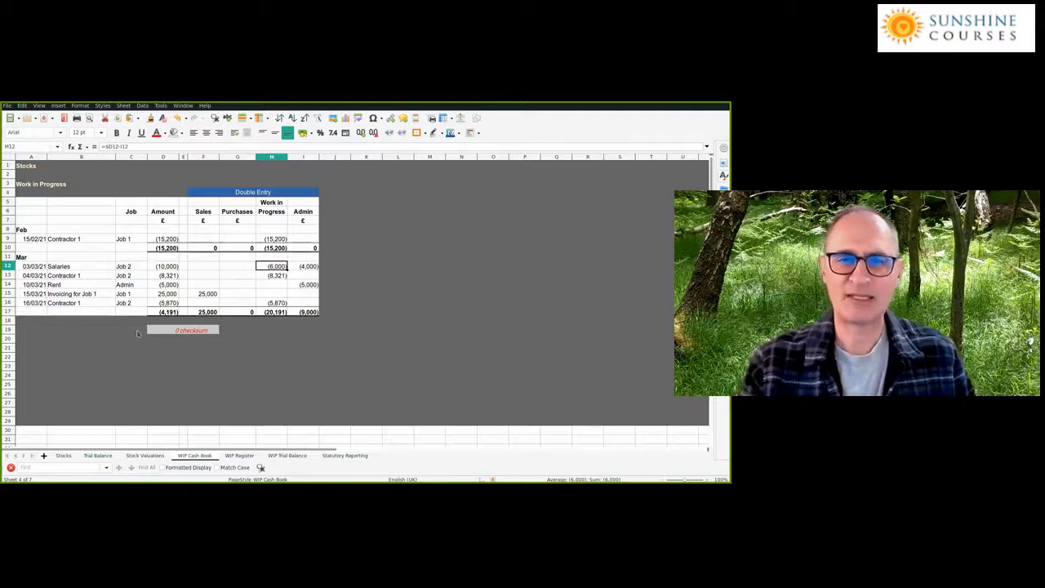
Compare the Work in Progress postings of the 15/02/21 contractor payment, the 03/03/21 salaries and the 04/03/21 contractor payment
key("Up")
key("Up")
key("Up")
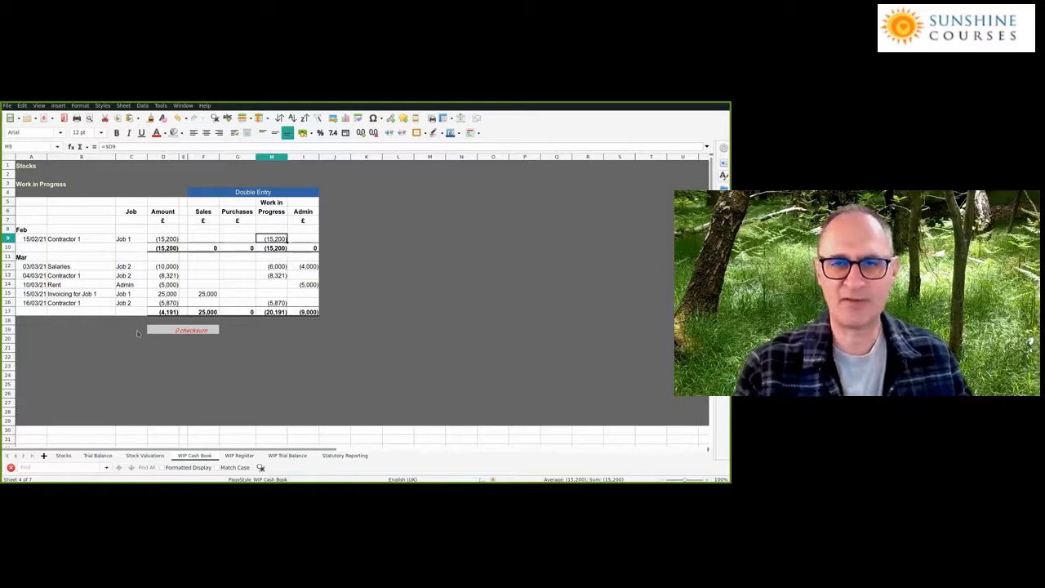
key("Down")
key("Down")
key("Down")
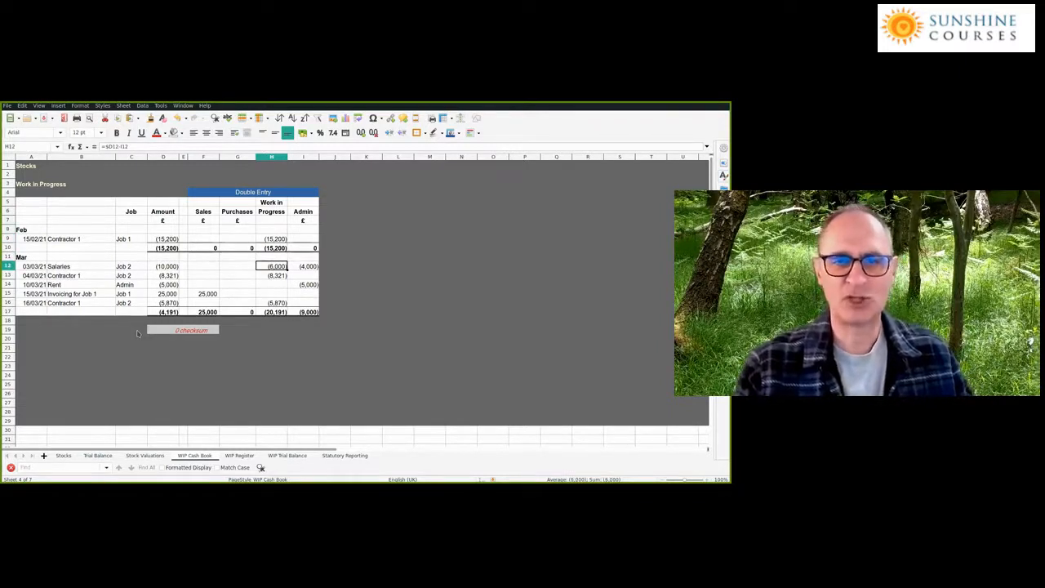
key("Right")
key("Left")
key("Down")
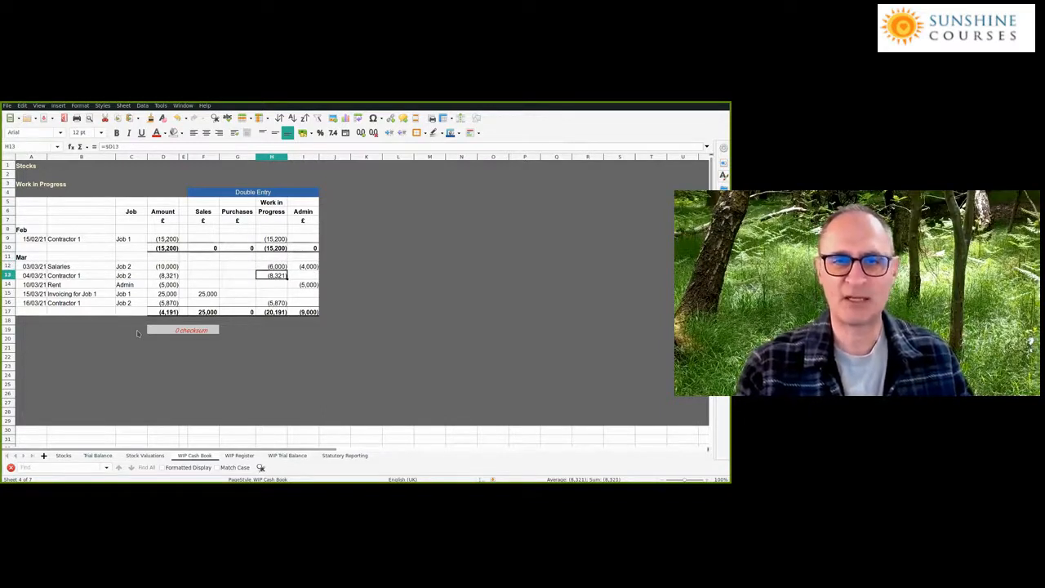
Examine the Admin posting of the rent, the Sales posting of the Job 1 invoice and the 16/03/21 contractor's Work in Progress posting
key("Down")
key("Right")
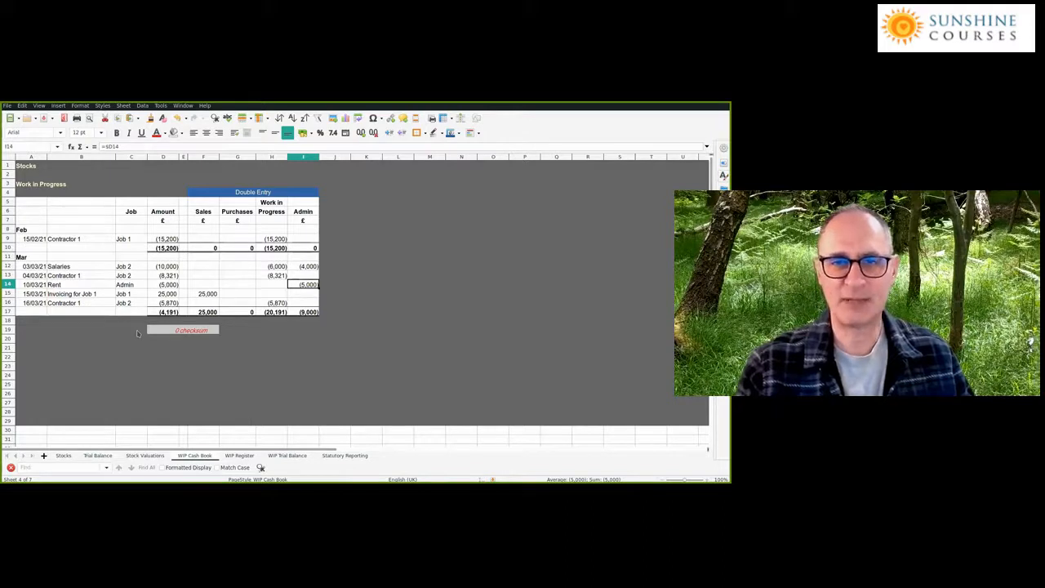
key("Left")
key("Left")
key("Left")
key("Down")
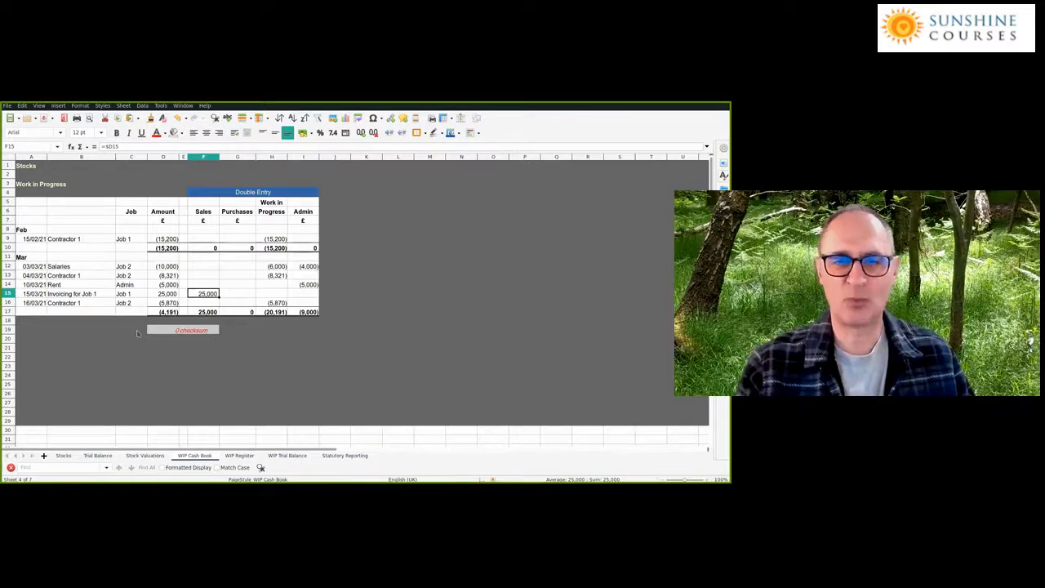
key("Down")
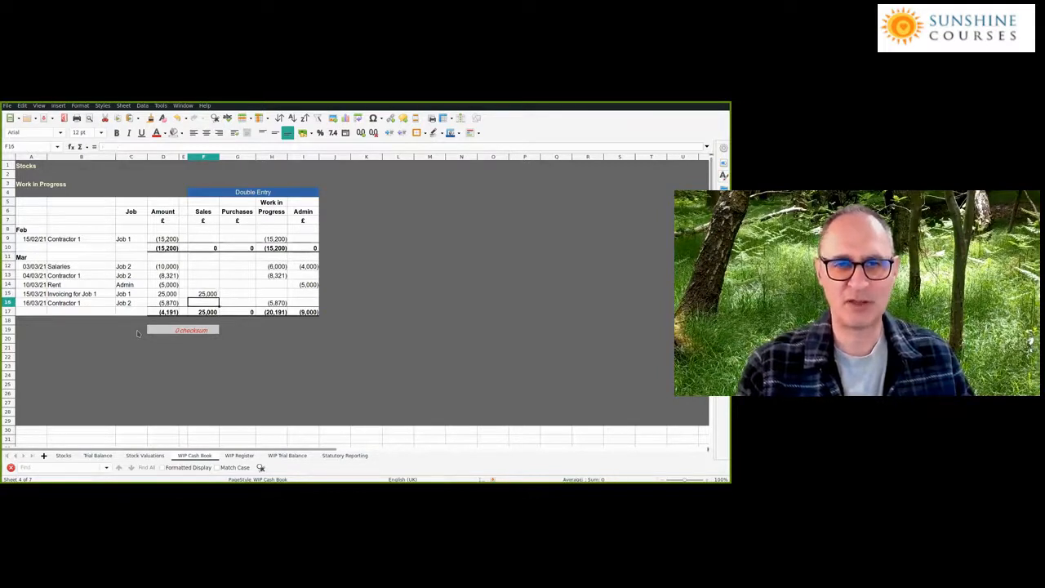
key("Right")
key("Right")
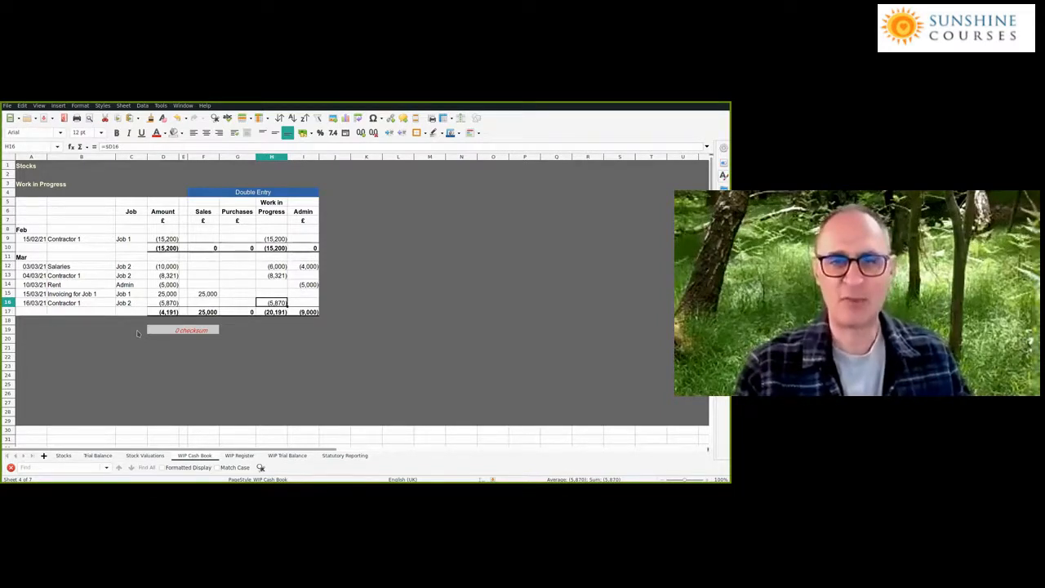
Check the March total of the Amount column against the individual March cash entries above it
key("ctrl+Left")
key("Down")
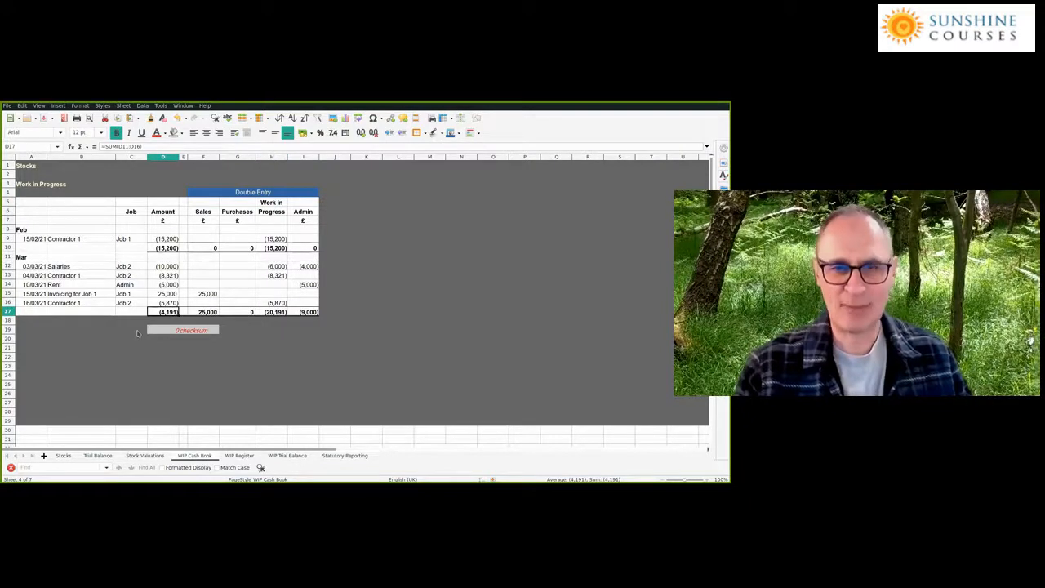
key("Up")
key("Up")
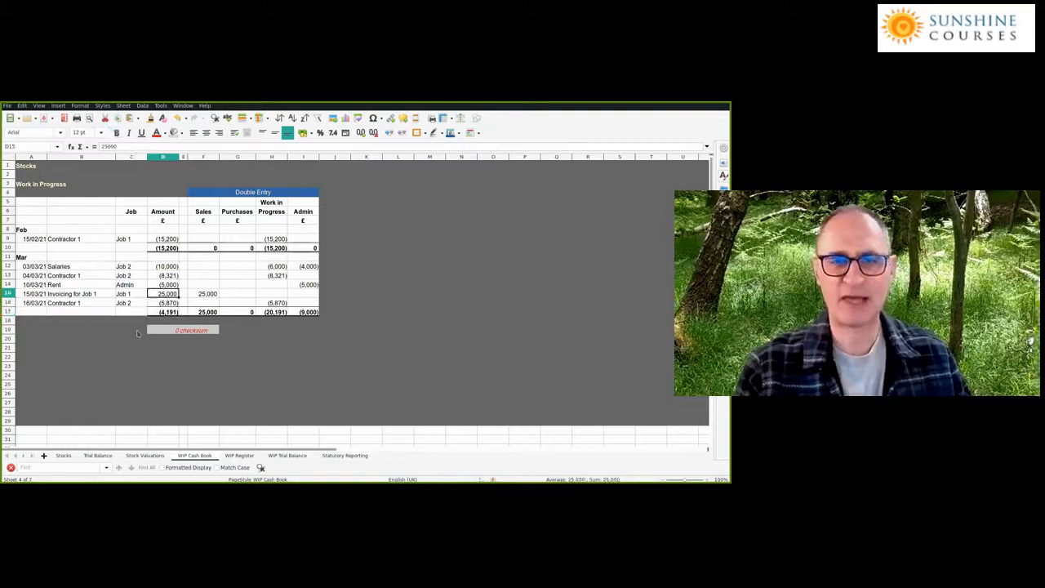
key("Up")
key("Up")
key("Up")
key("Down")
key("Down")
key("Down")
key("Down")
key("Down")
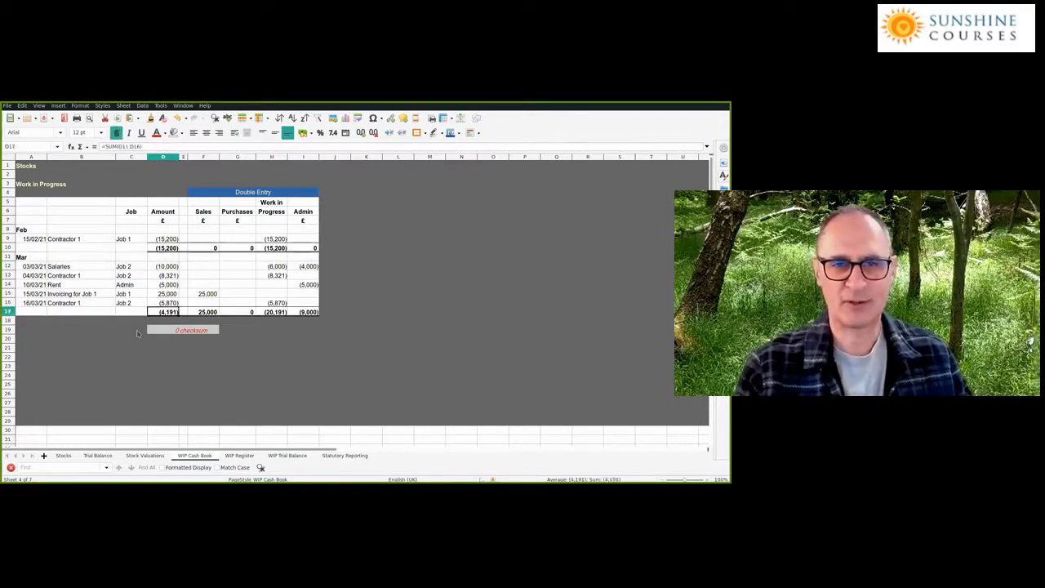
Examine the March totals of the double-entry columns, checking the entries behind the Work in Progress total
key("Right")
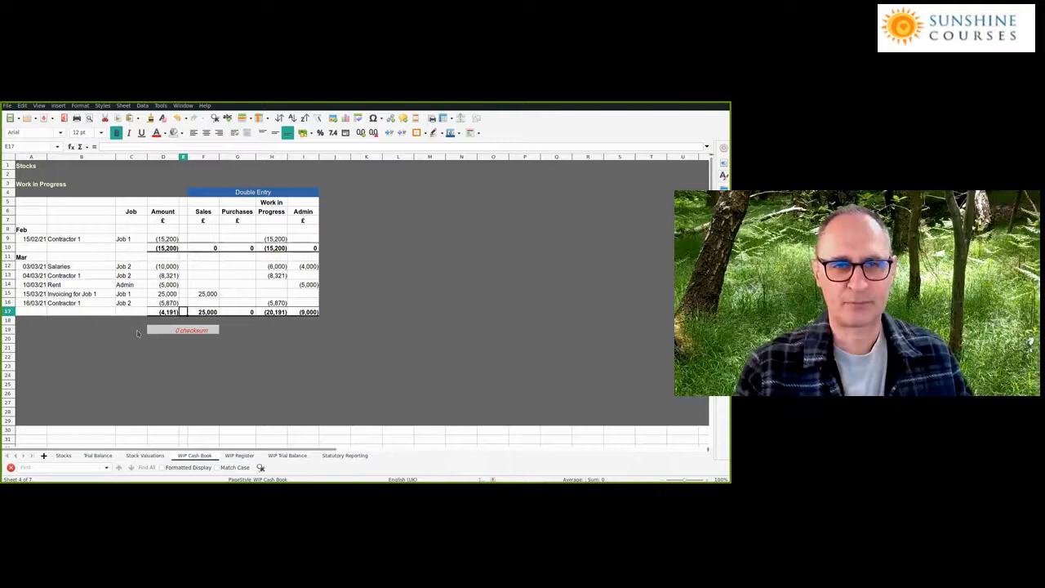
key("Right")
key("Right")
key("Right")
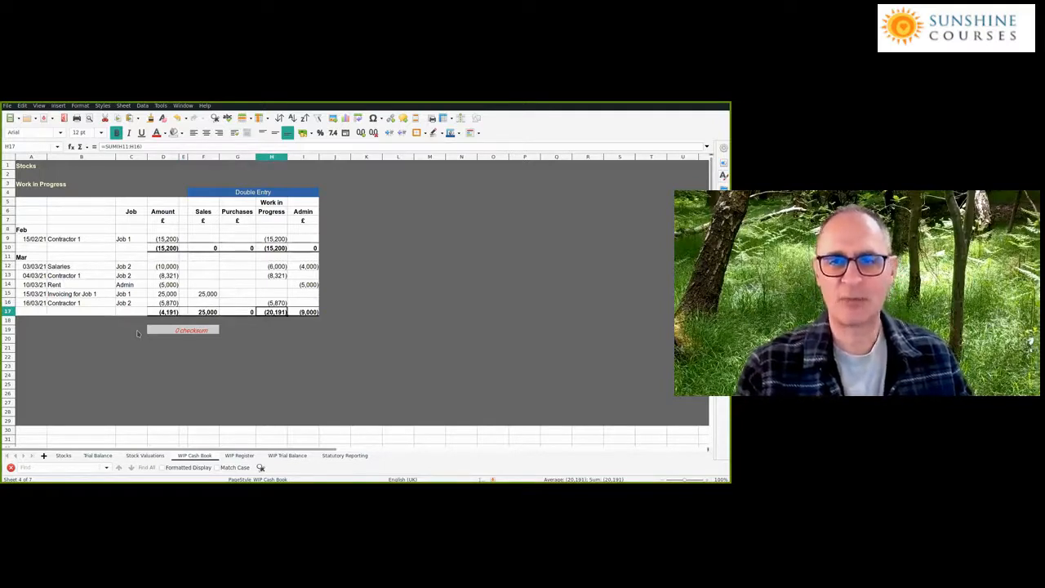
key("Up")
key("shift+Up")
key("shift+Up")
key("shift+Up")
key("shift+Up")
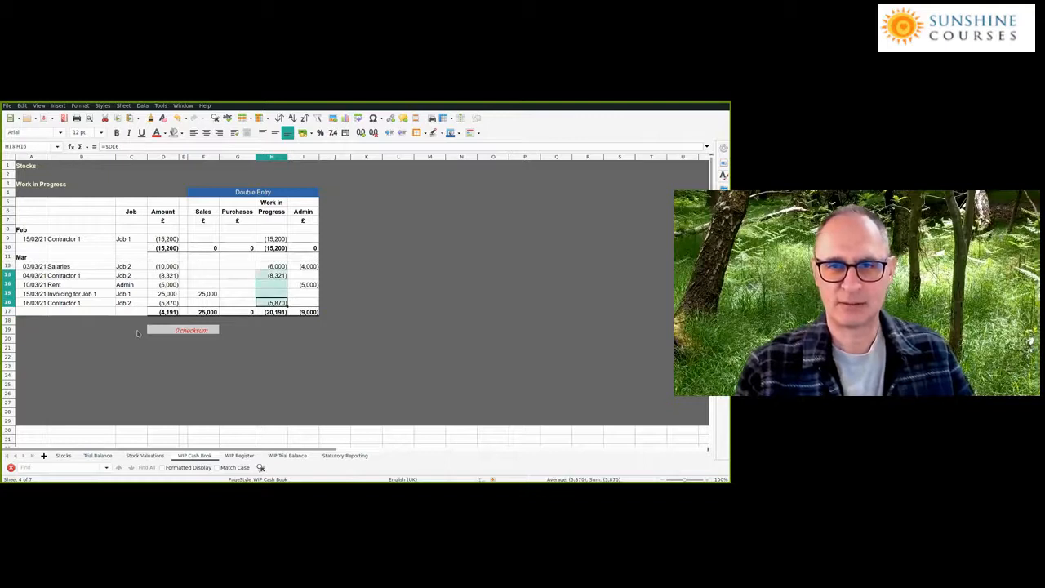
key("Down")
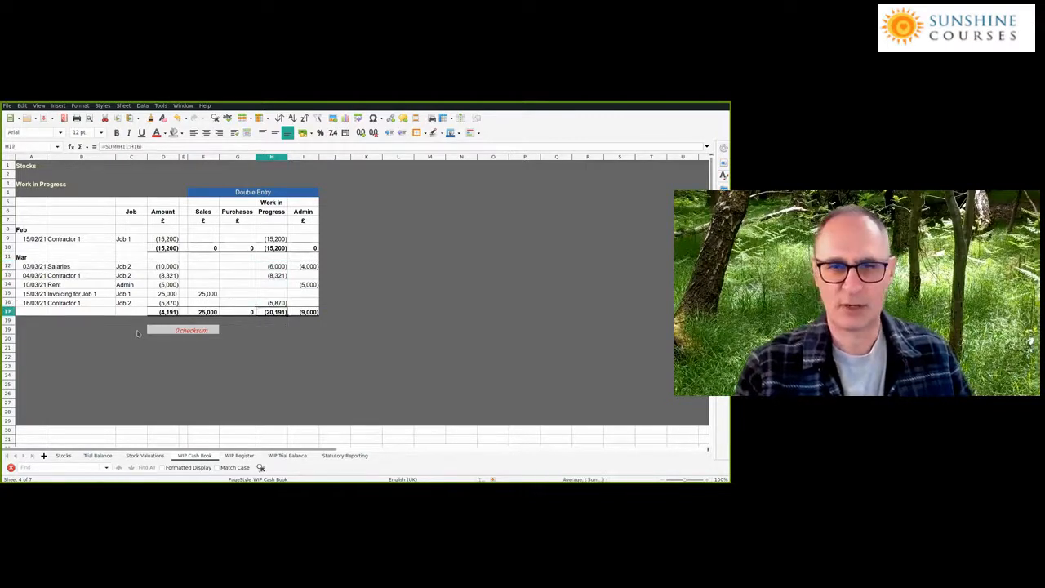
key("Right")
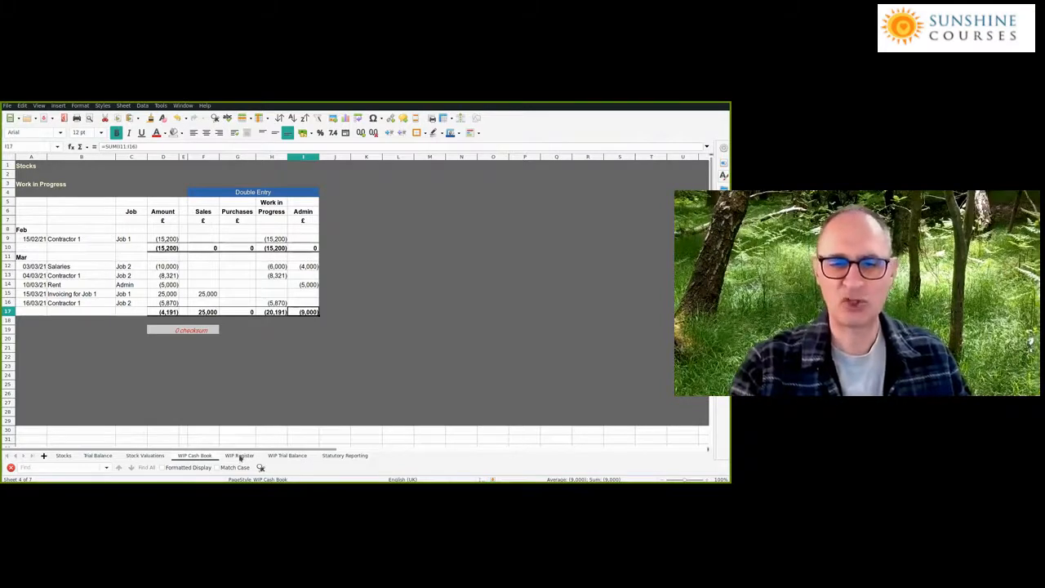
Open the WIP Register sheet and examine the Job 1 and Job 2 cost allocations and the 15/03/21 Sales Journal entry
left_click(239, 455)
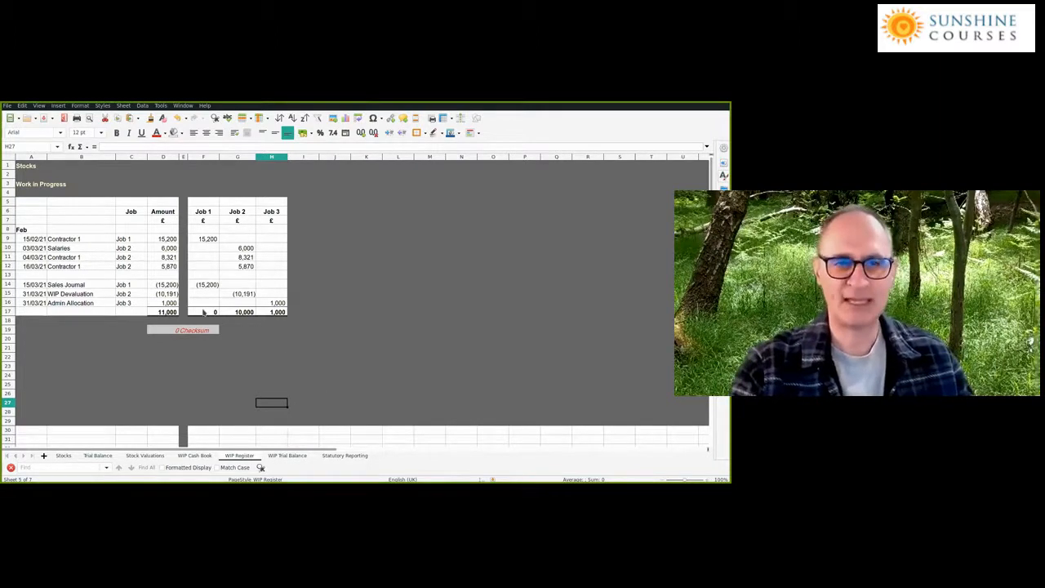
left_click(39, 238)
left_click(153, 242)
left_click(206, 240)
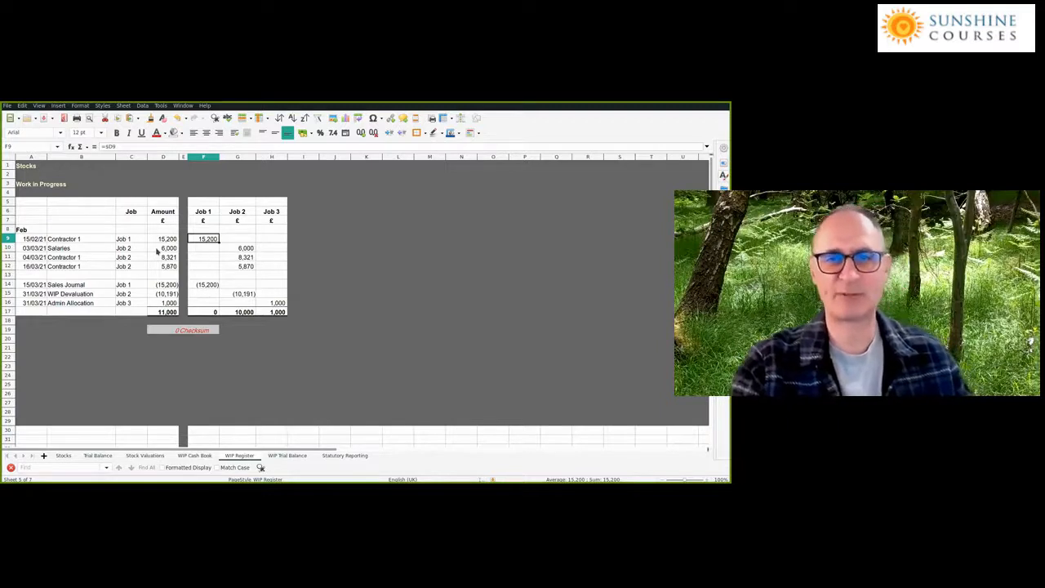
left_click(158, 249)
left_click(233, 249)
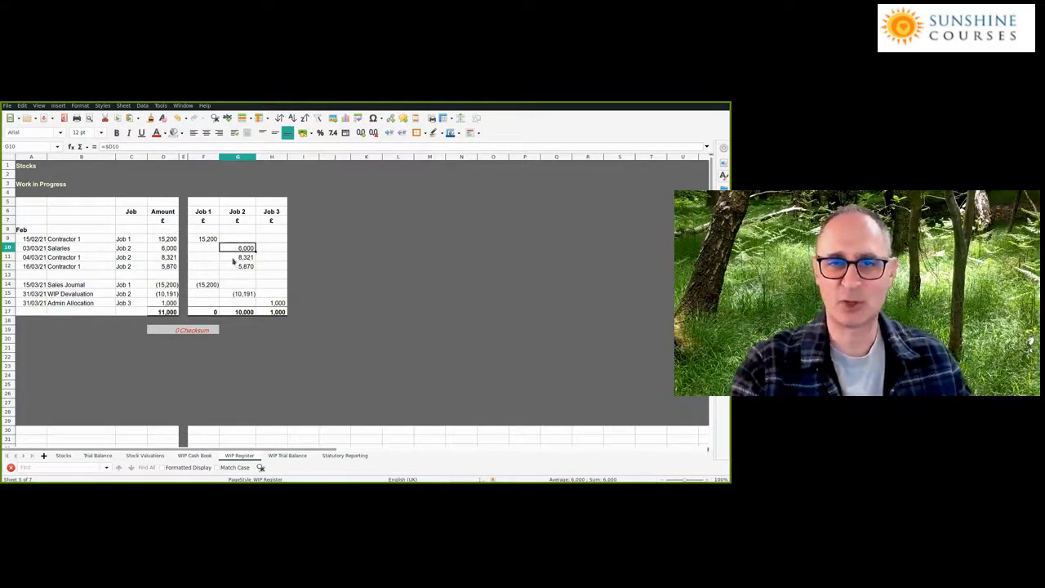
left_click(233, 258)
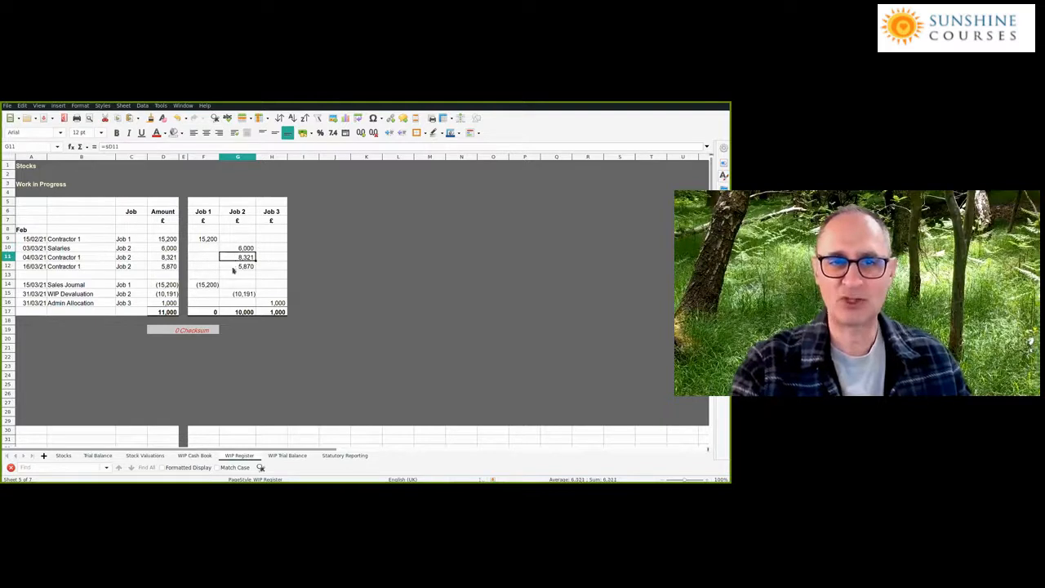
left_click(234, 269)
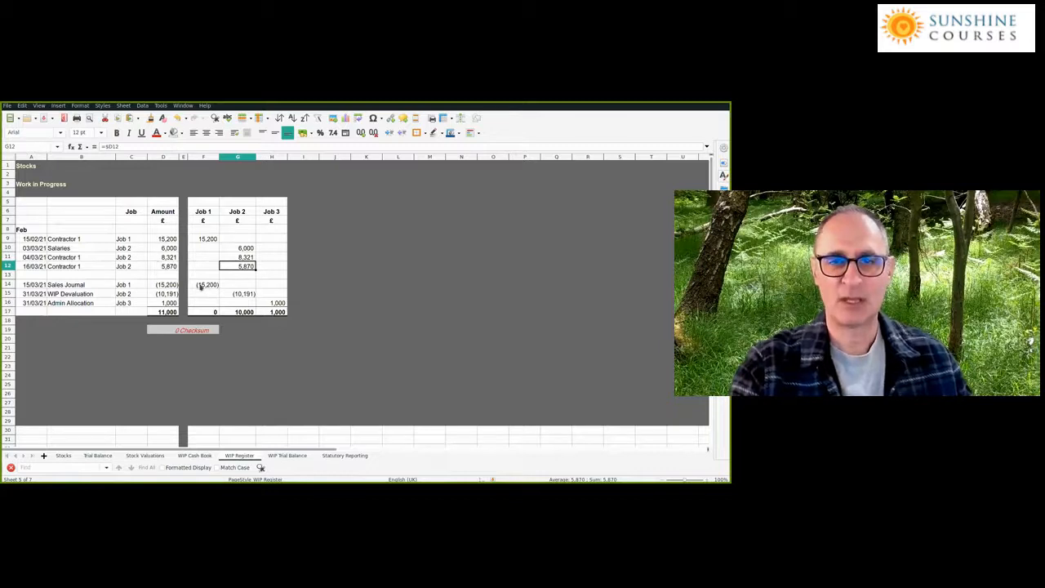
left_click(93, 287)
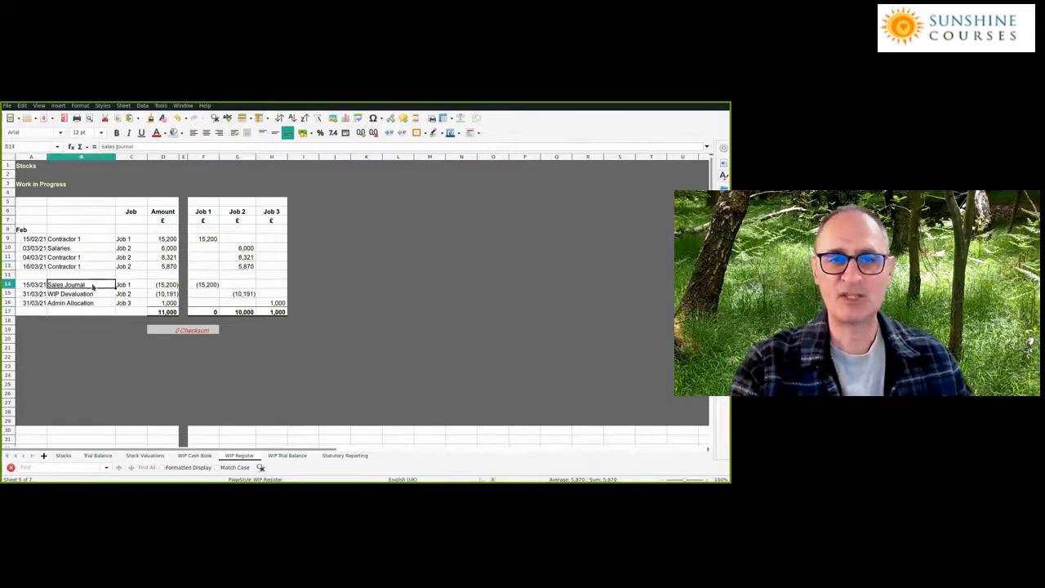
left_click(204, 286)
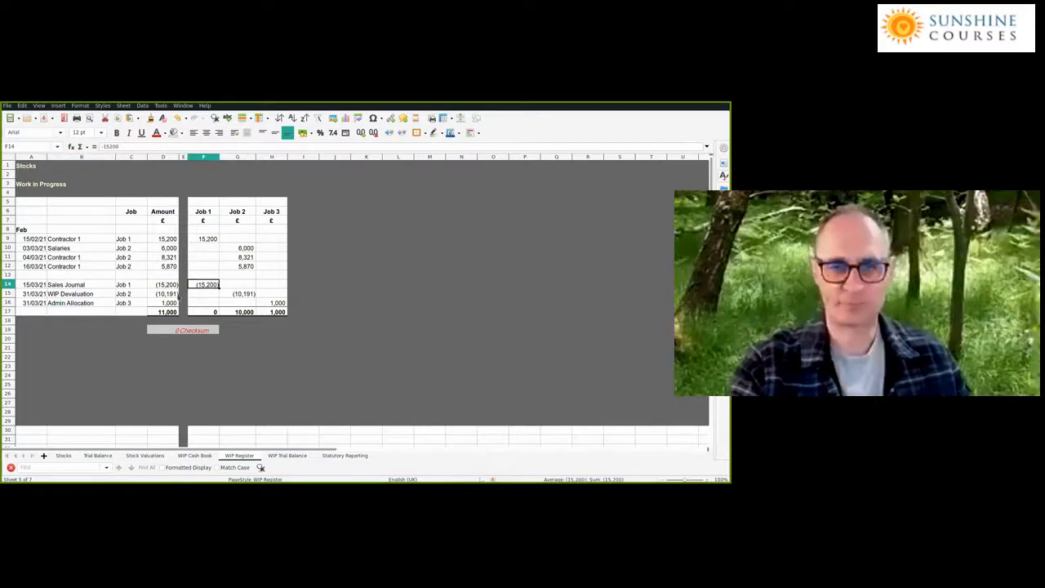
Clear the amounts and the Job 2 and Job 3 allocations of the 31/03/21 WIP Devaluation and Admin Allocation rows
left_click_drag(167, 294, 170, 303)
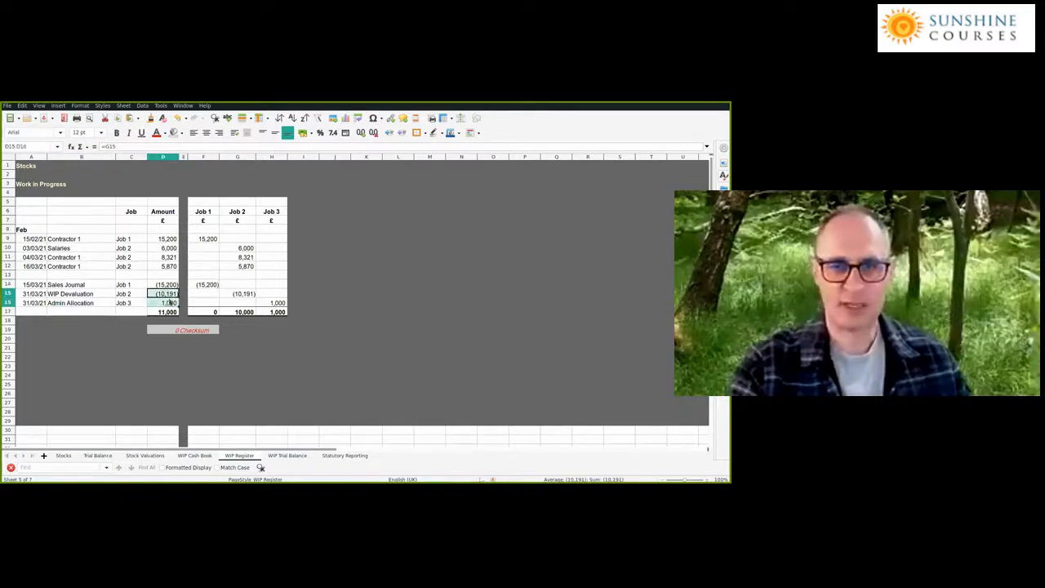
key("Delete")
key("Up")
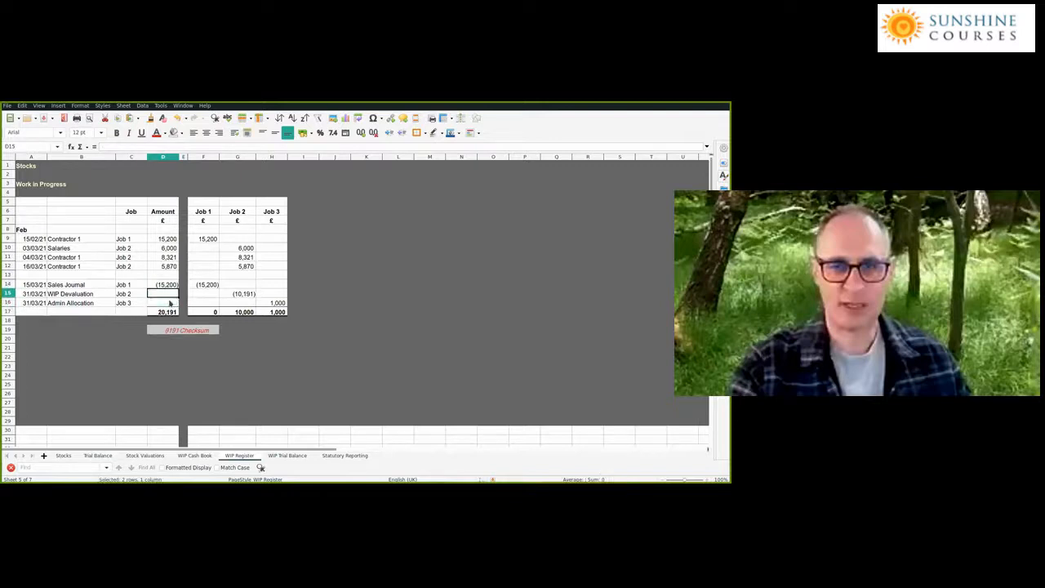
key("Right")
key("Right")
key("Right")
key("shift+Right")
key("shift+Down")
key("Delete")
key("Left")
key("Left")
key("Left")
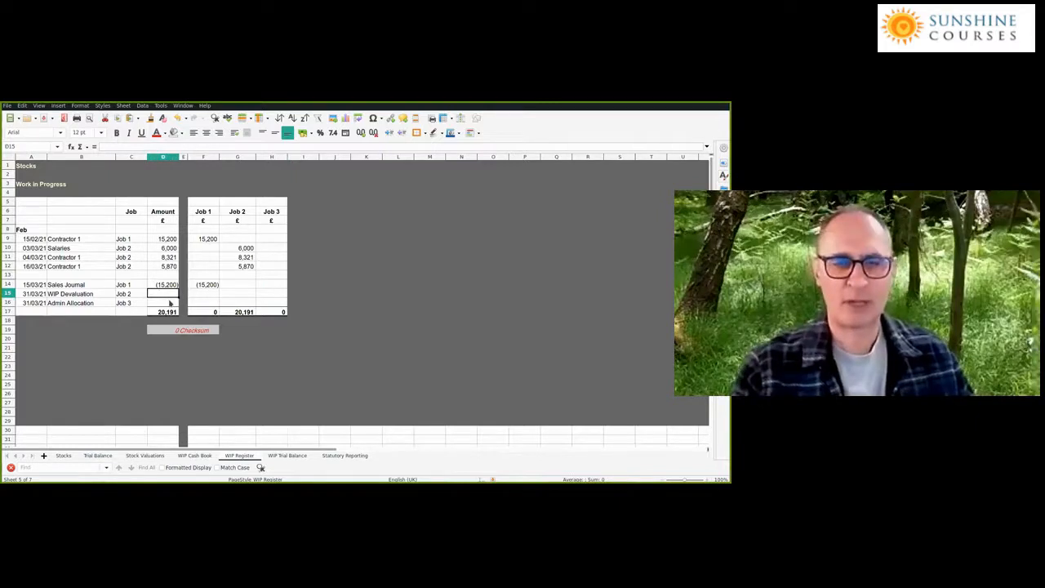
Check the Job 1 Sales Journal entry in the WIP Register against the March entries in the WIP Cash Book
key("Up")
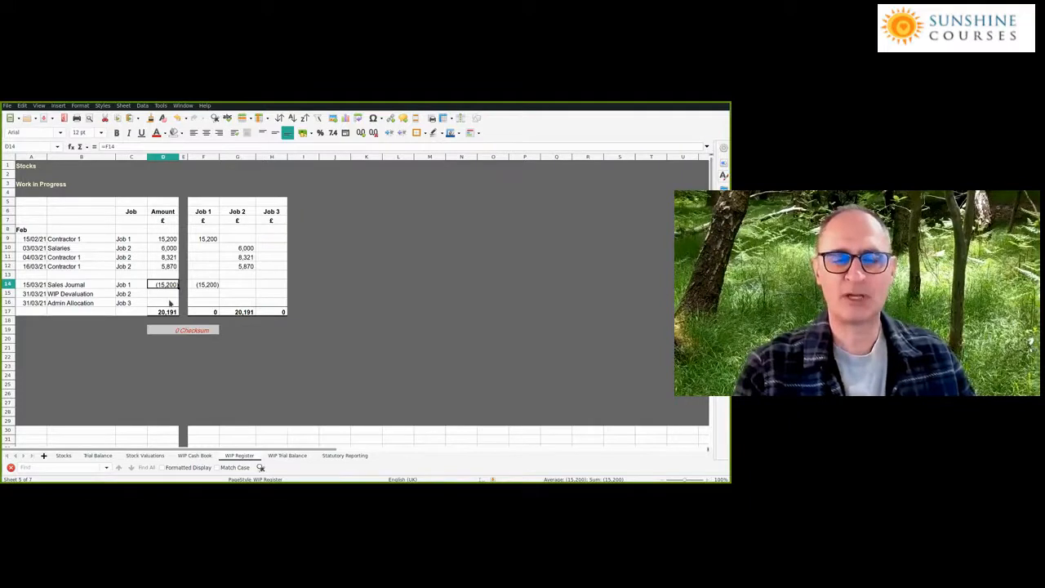
left_click(196, 456)
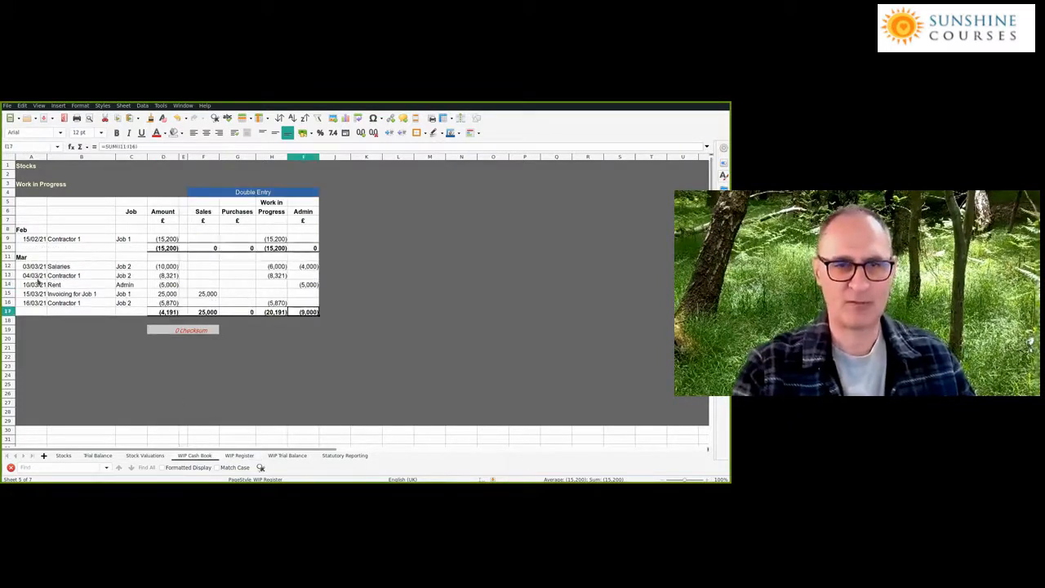
left_click(239, 456)
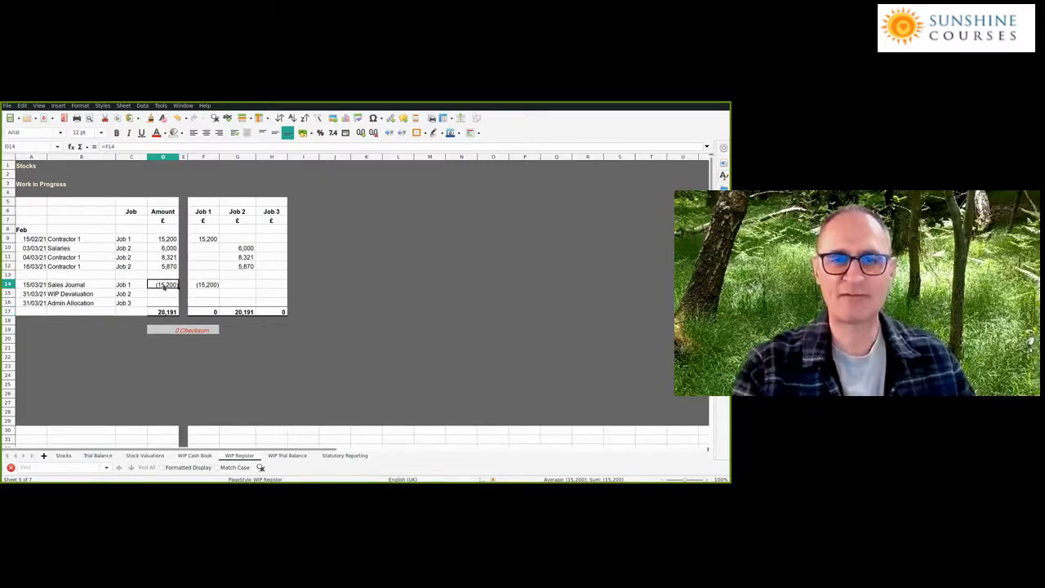
left_click(195, 286)
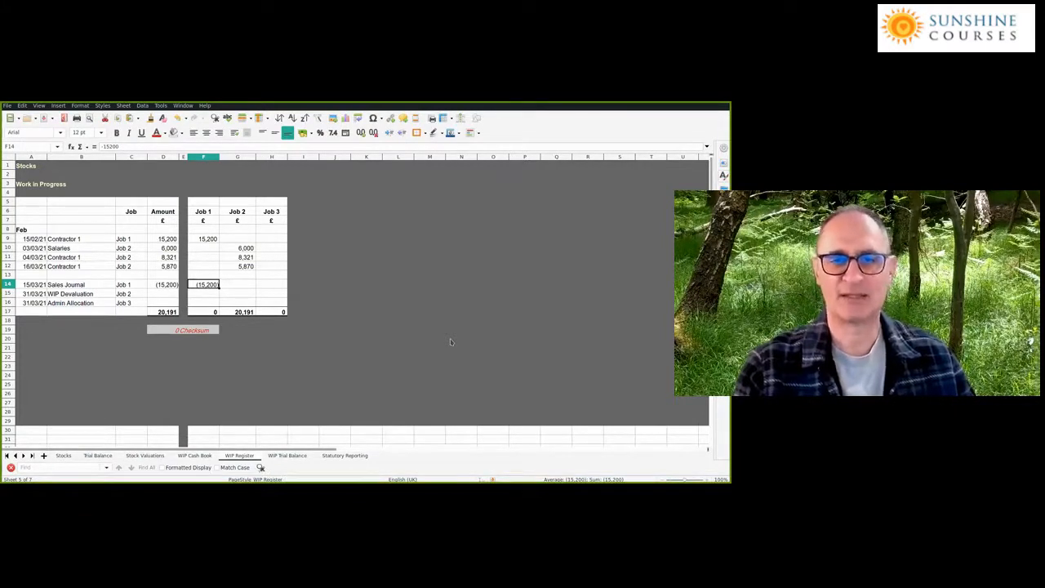
In the WIP Trial Balance sheet, clear the Stock row's March WIP sale journal and both devaluation journals
left_click(285, 457)
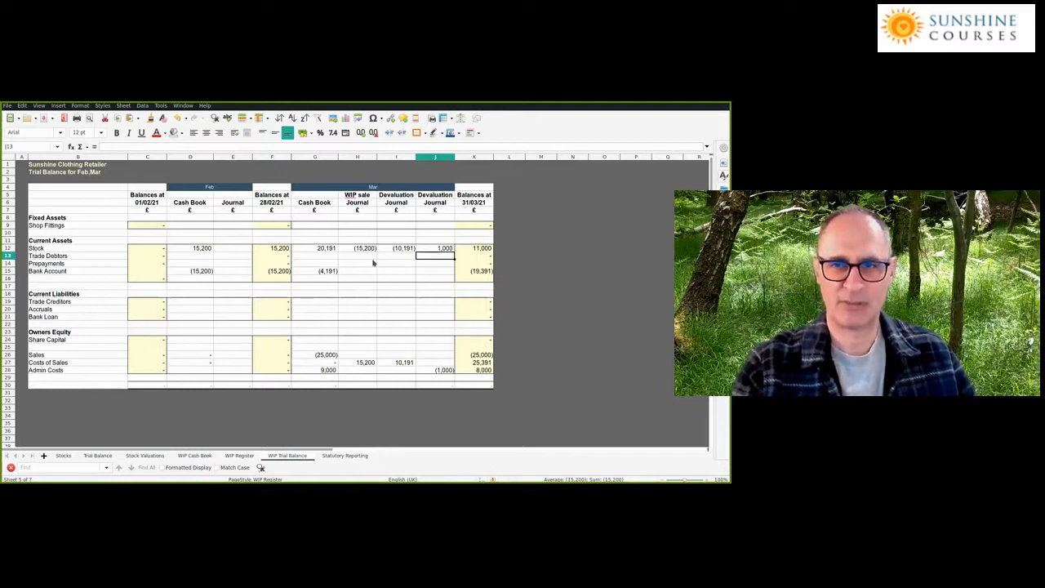
key("Up")
key("Left")
key("Left")
key("shift+Right")
key("shift+Right")
key("Delete")
Clear the March WIP sale and devaluation journal entries from the Costs of Sales and Admin Costs rows
key("Down")
key("Down")
key("Down")
key("Down")
key("Down")
key("Down")
key("Down")
key("Down")
key("Down")
key("Down")
key("Down")
key("Down")
key("Down")
key("Down")
key("Down")
key("shift+Right")
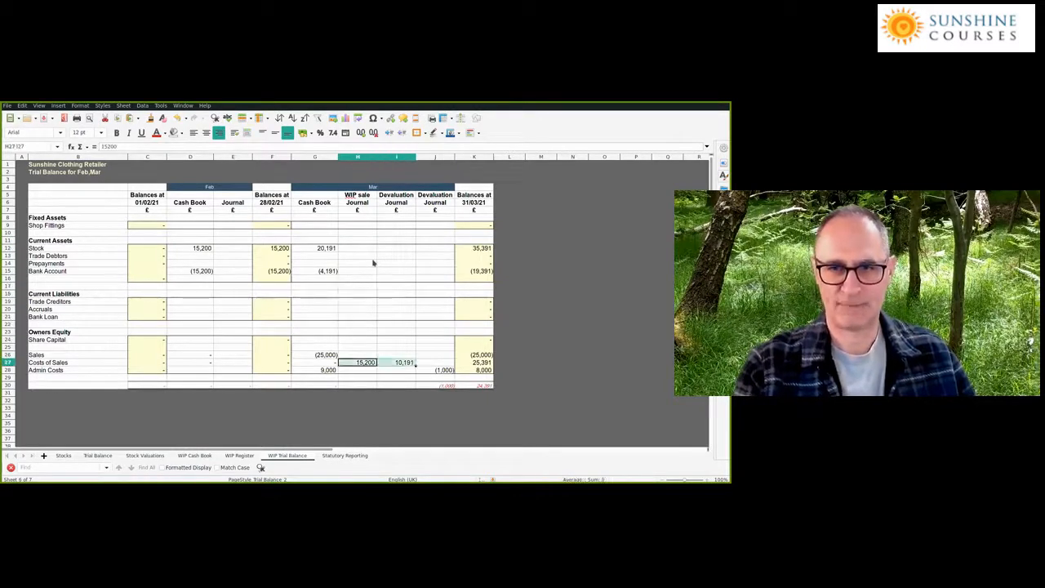
key("shift+Right")
key("shift+Down")
key("Delete")
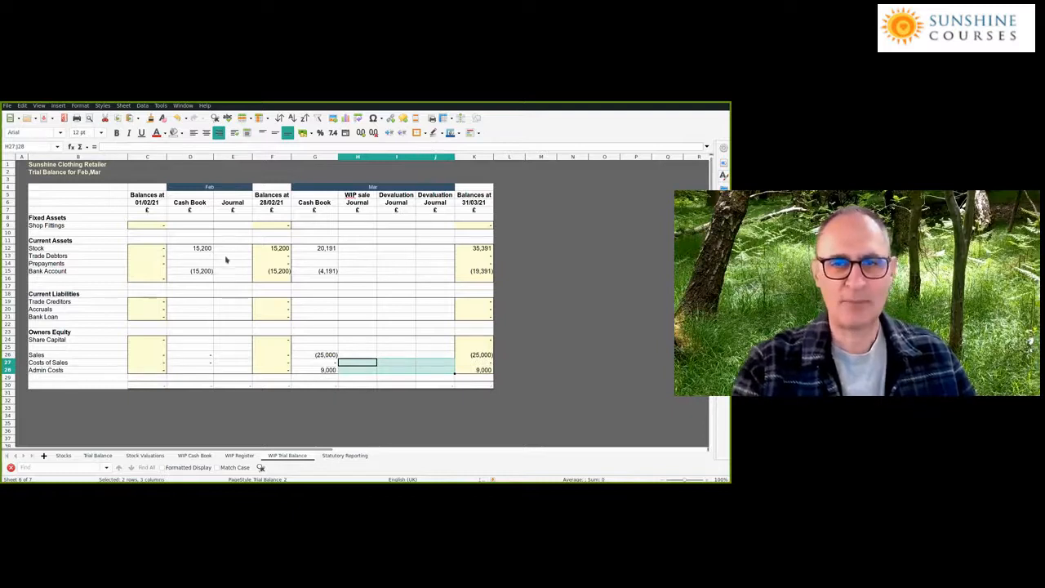
Check the February Cash Book postings for Stock and Bank Account in the WIP Trial Balance against the WIP Cash Book and WIP Register
left_click(204, 251)
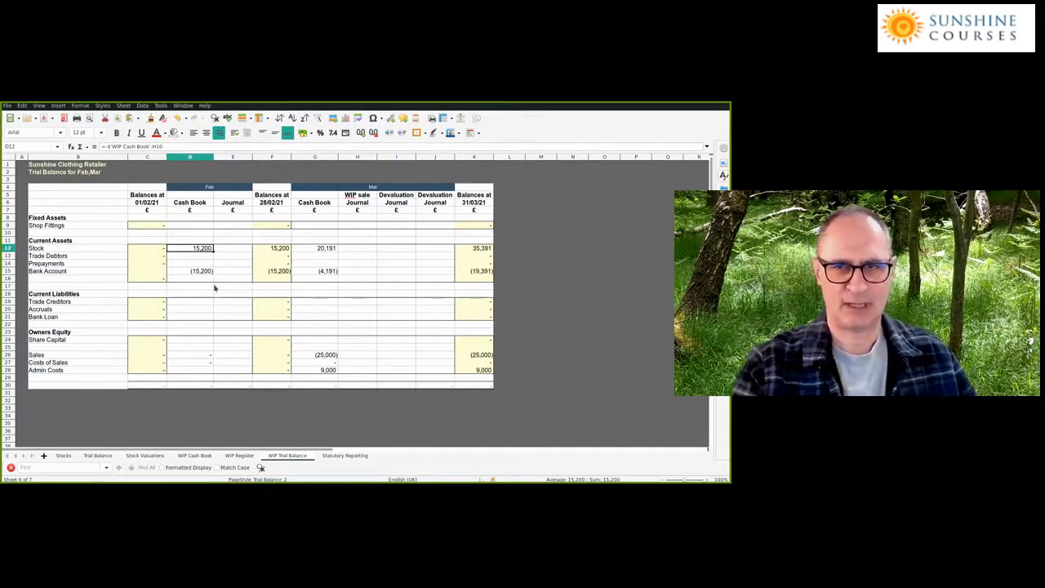
left_click(247, 458)
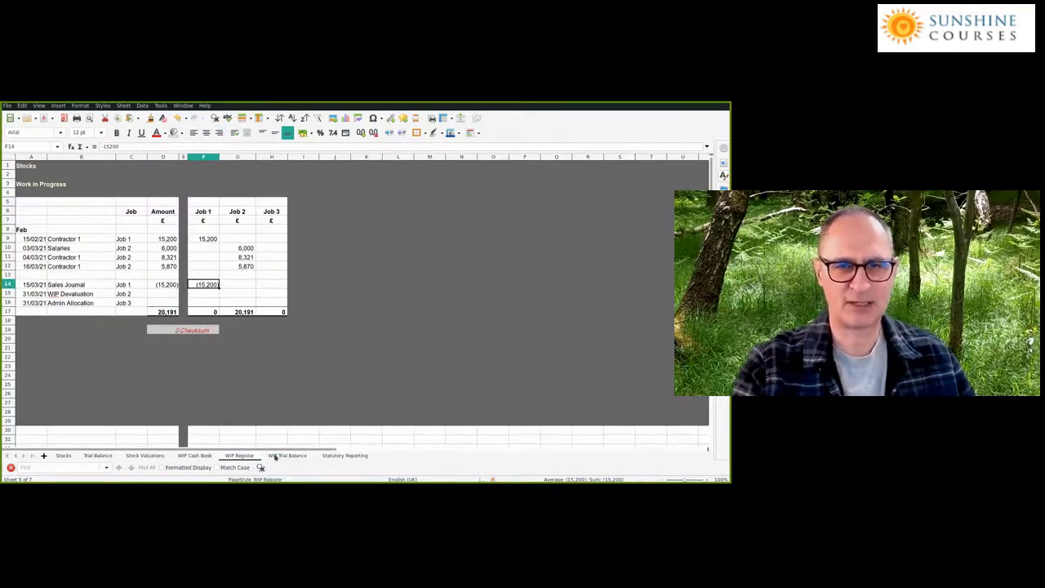
left_click(275, 456)
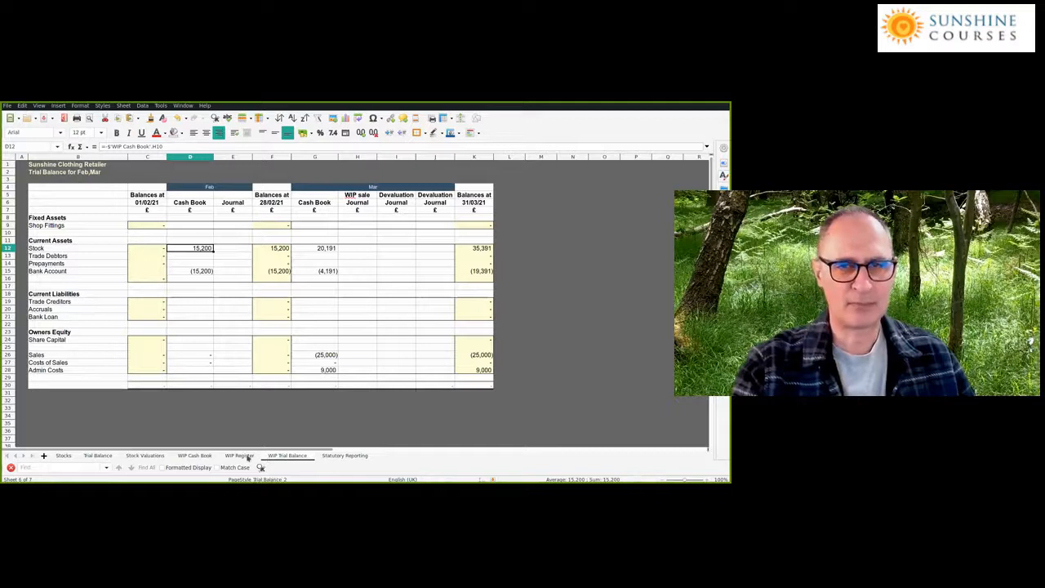
left_click(248, 458)
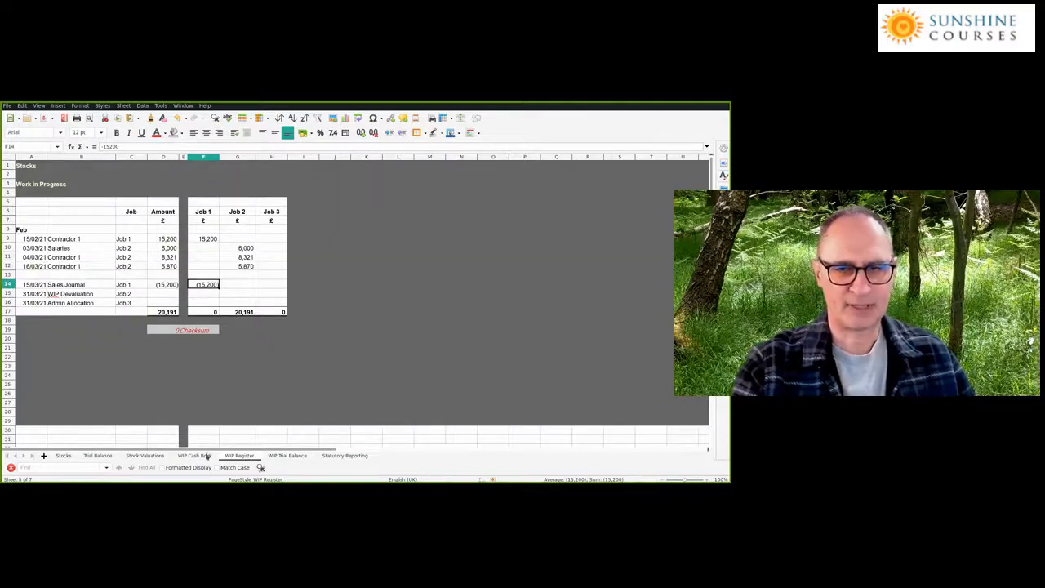
left_click(206, 457)
left_click(236, 456)
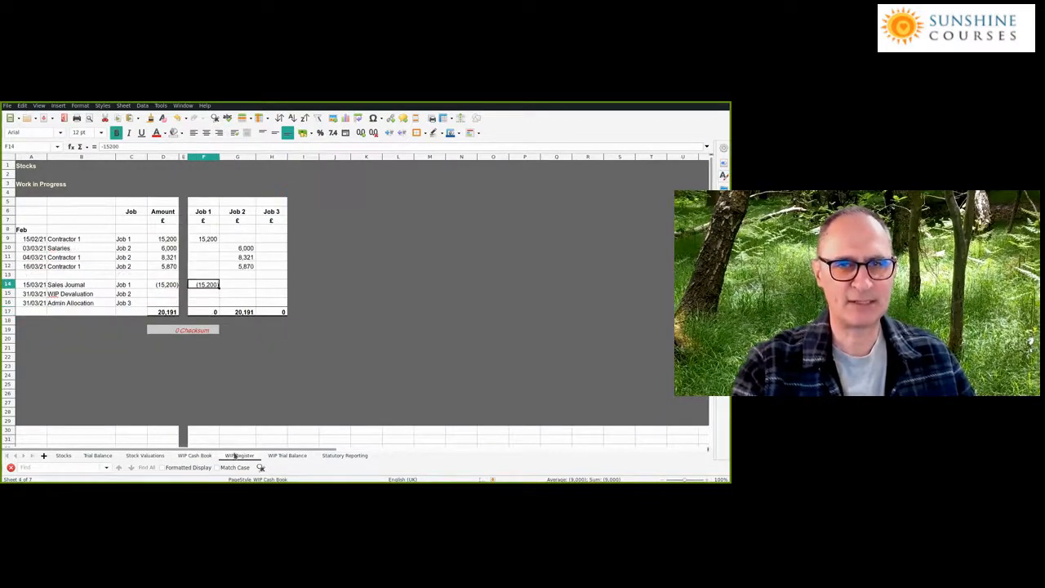
left_click(291, 457)
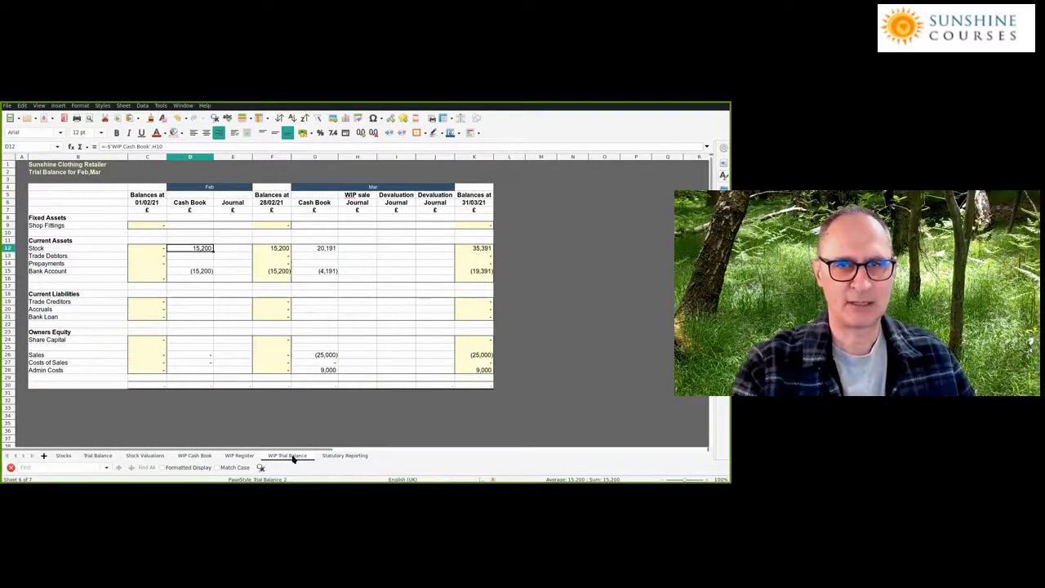
left_click(200, 456)
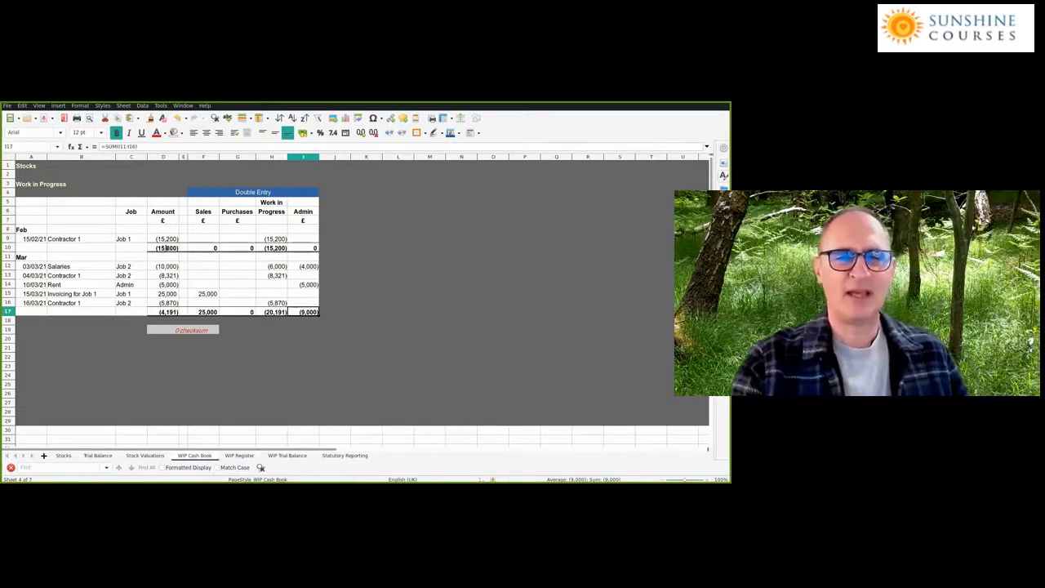
left_click(286, 455)
left_click(196, 248)
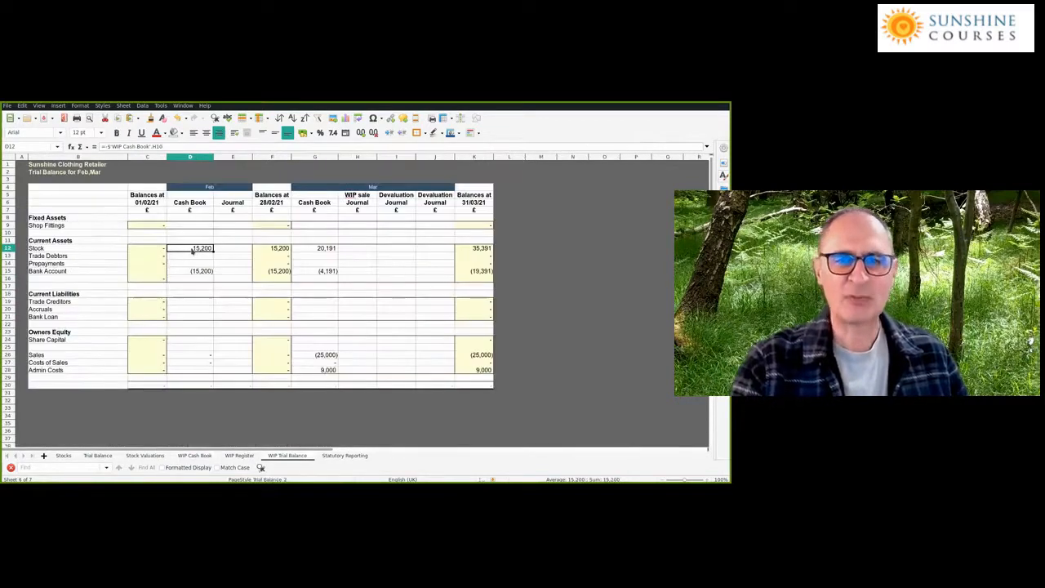
left_click(188, 273)
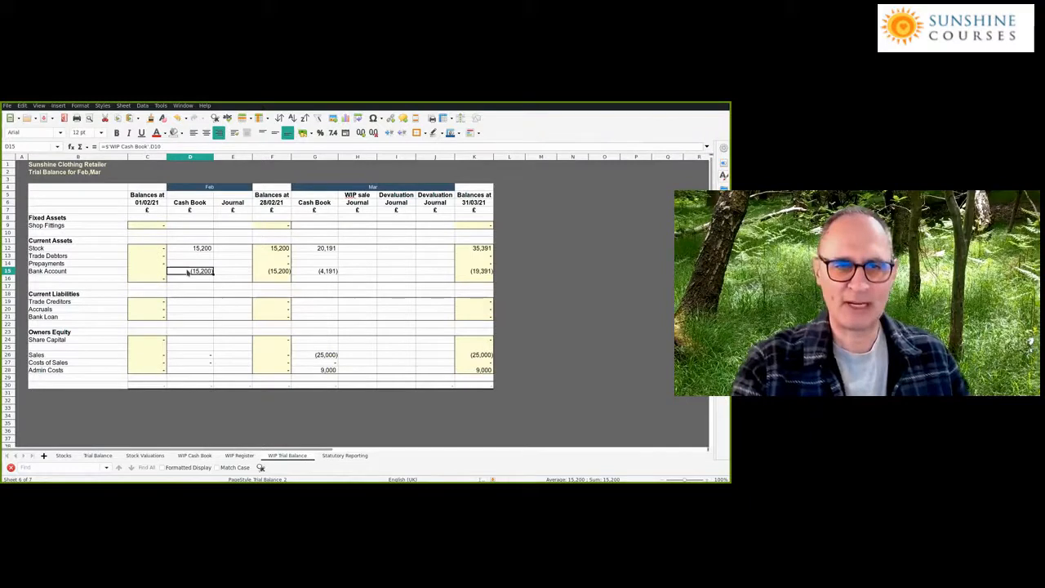
key("Up")
key("Up")
key("Up")
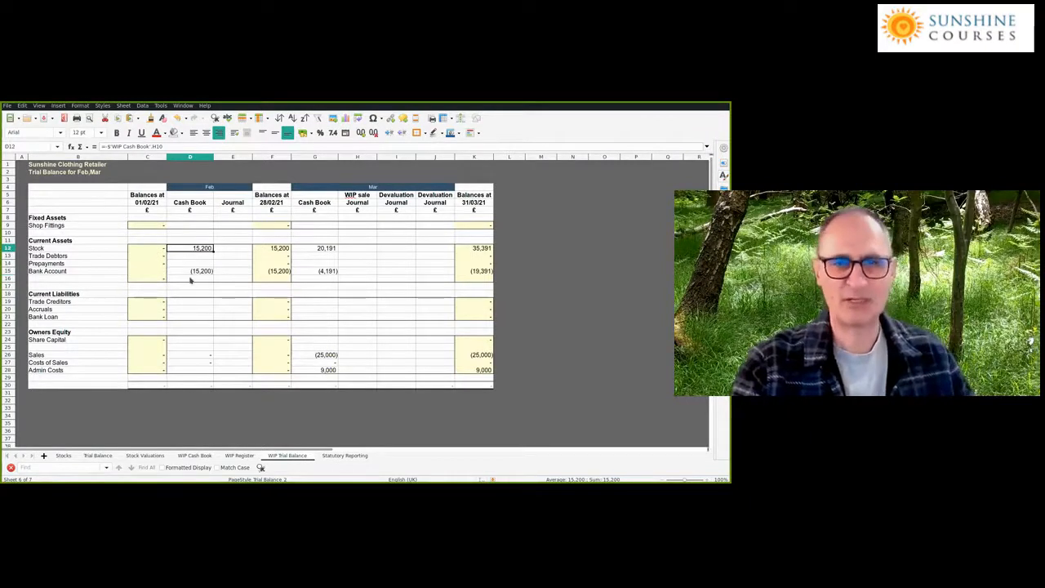
Change the Stock row label under Current Assets in the WIP Trial Balance to "Stock and WIP"
left_click(43, 249)
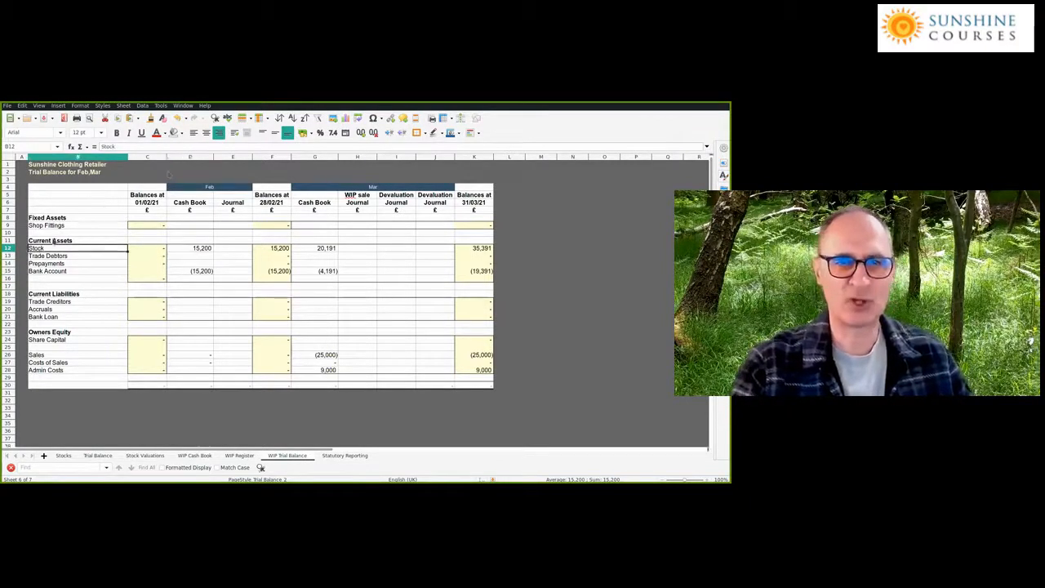
left_click(148, 146)
type("and WI")
key("Return")
Review the Cash Book column formulas for Bank Account, Stock and WIP, Sales, Costs of Sales and Admin Costs, mainly for March
key("Up")
key("Right")
key("Right")
key("Down")
key("Down")
key("Down")
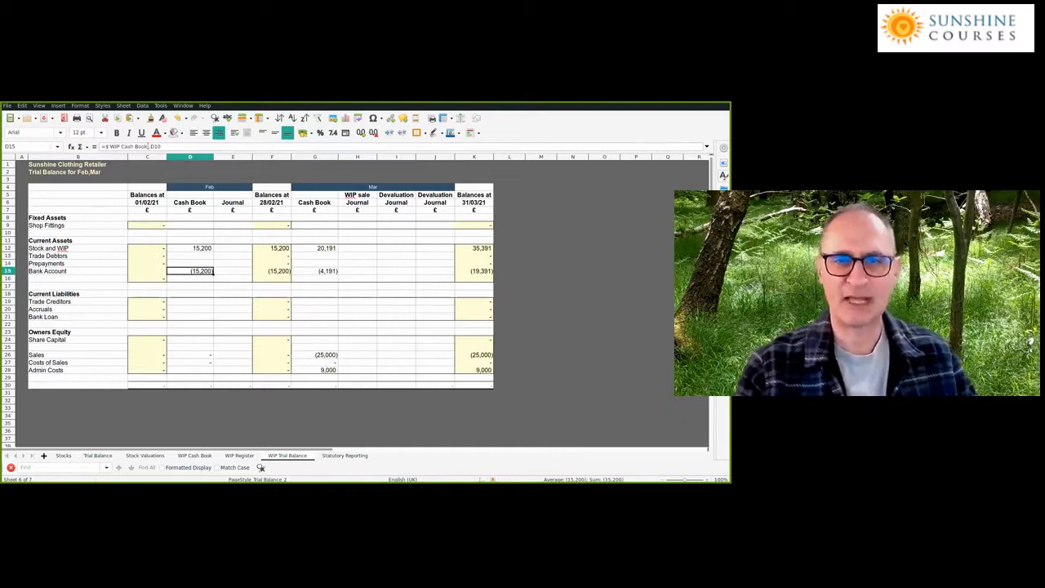
key("Right")
key("Right")
key("Right")
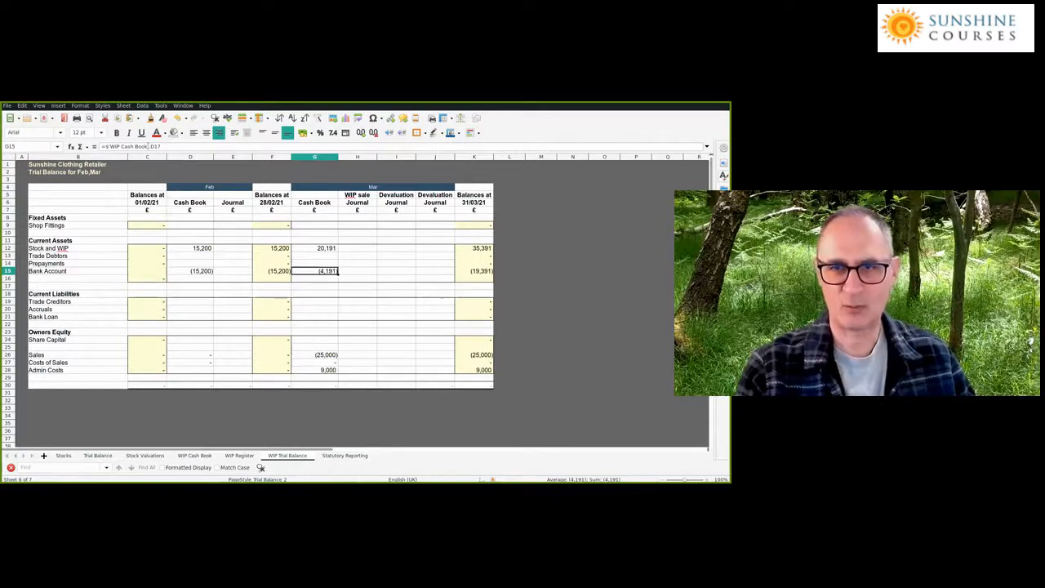
key("Up")
key("Up")
key("Up")
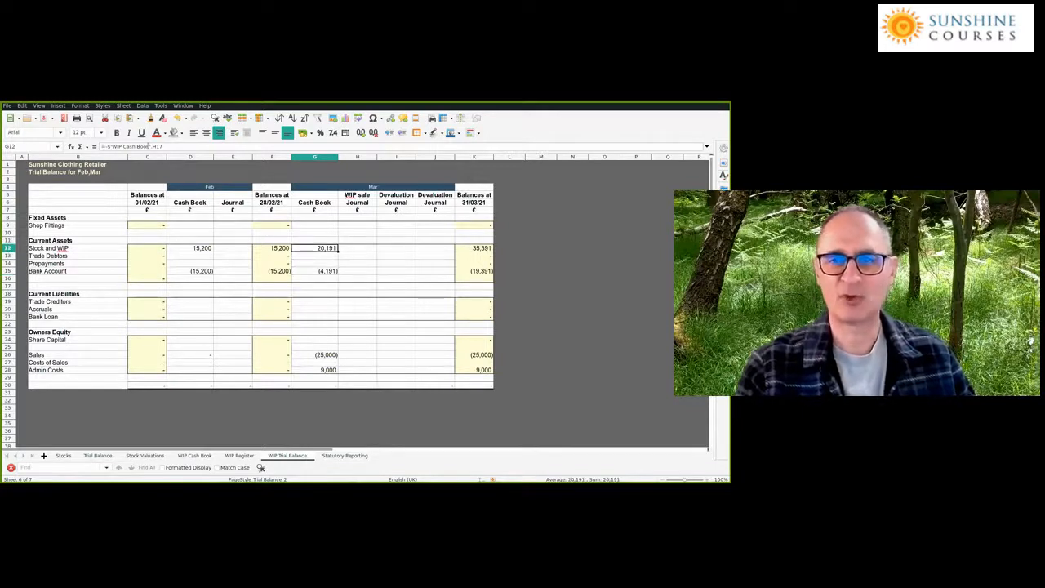
key("Down")
key("Down")
key("Down")
key("Down")
key("Down")
key("Down")
key("Down")
key("Down")
key("Down")
key("Down")
key("Down")
key("Down")
key("Down")
key("Down")
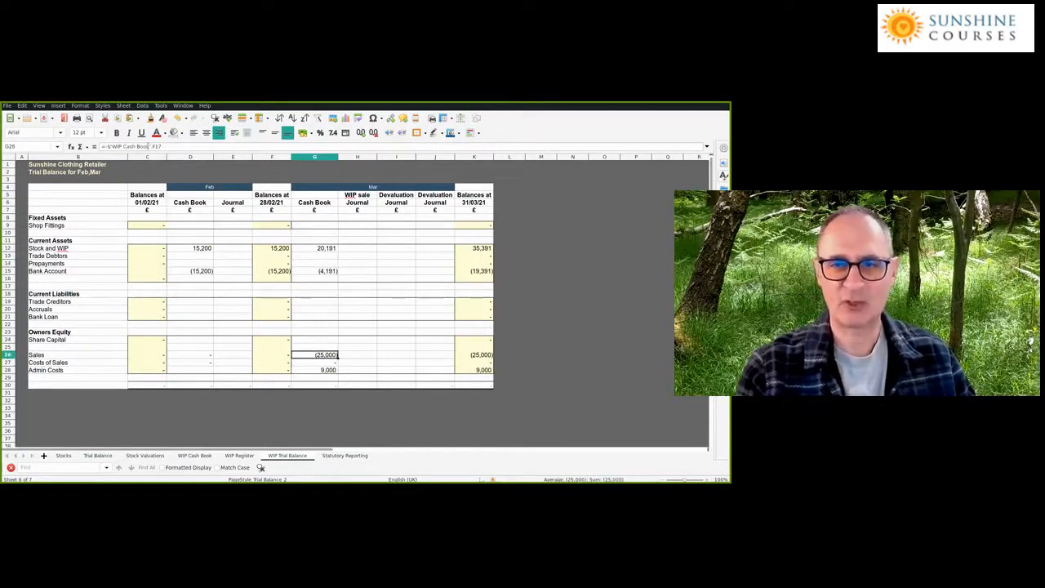
key("Down")
key("Down")
key("Up")
key("Up")
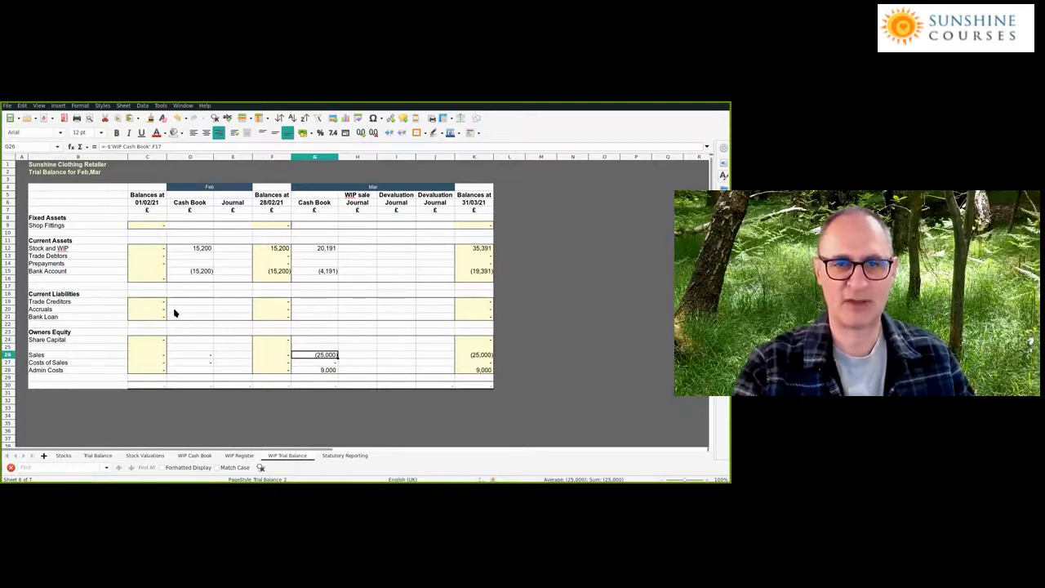
Compare the WIP Cash Book's March totals for Sales, Work in Progress and Admin with the trial balance's March Cash Book column
left_click(195, 456)
left_click(201, 313)
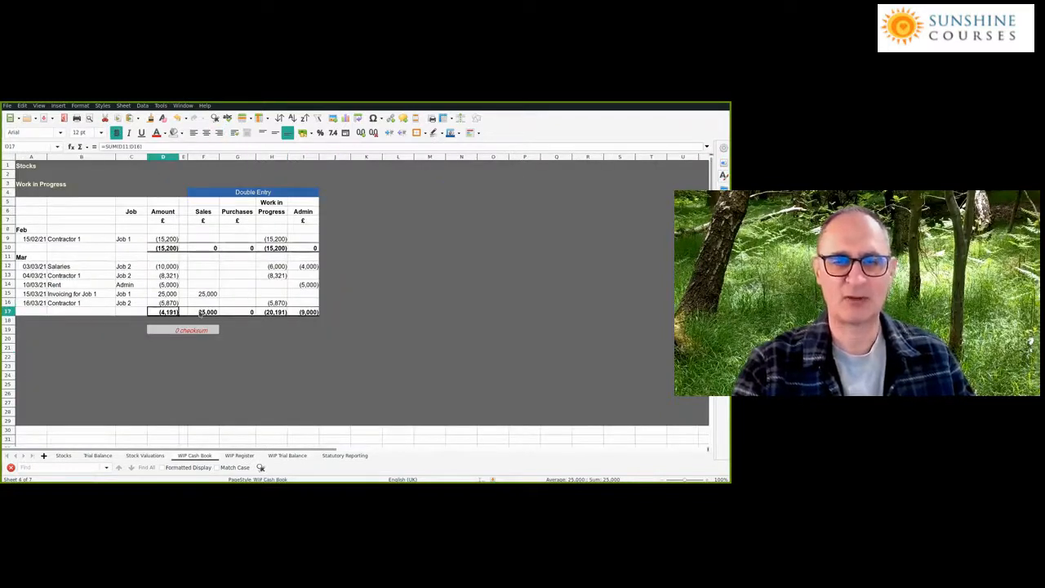
left_click(274, 313)
left_click(303, 312)
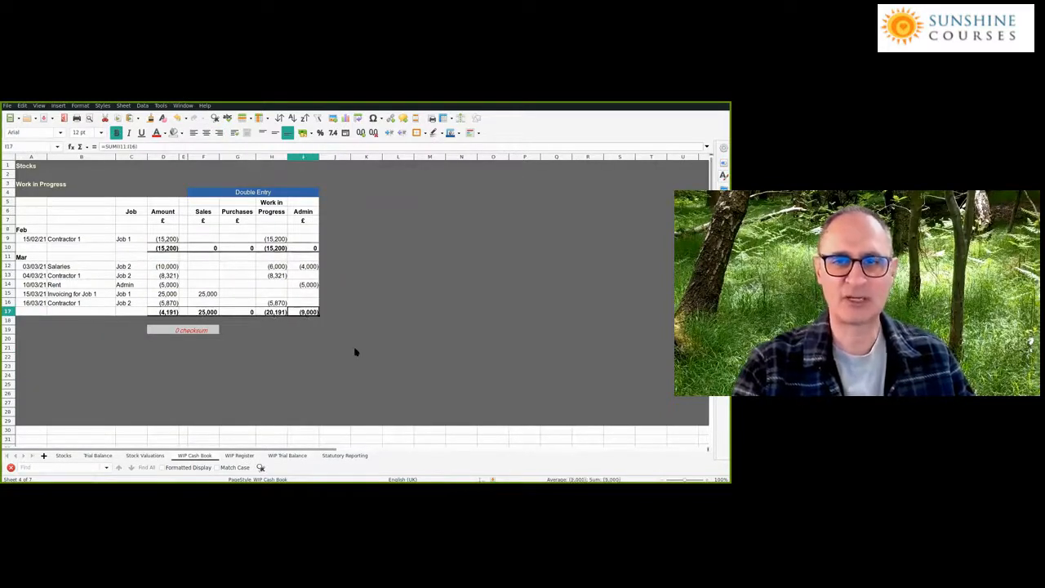
left_click(273, 455)
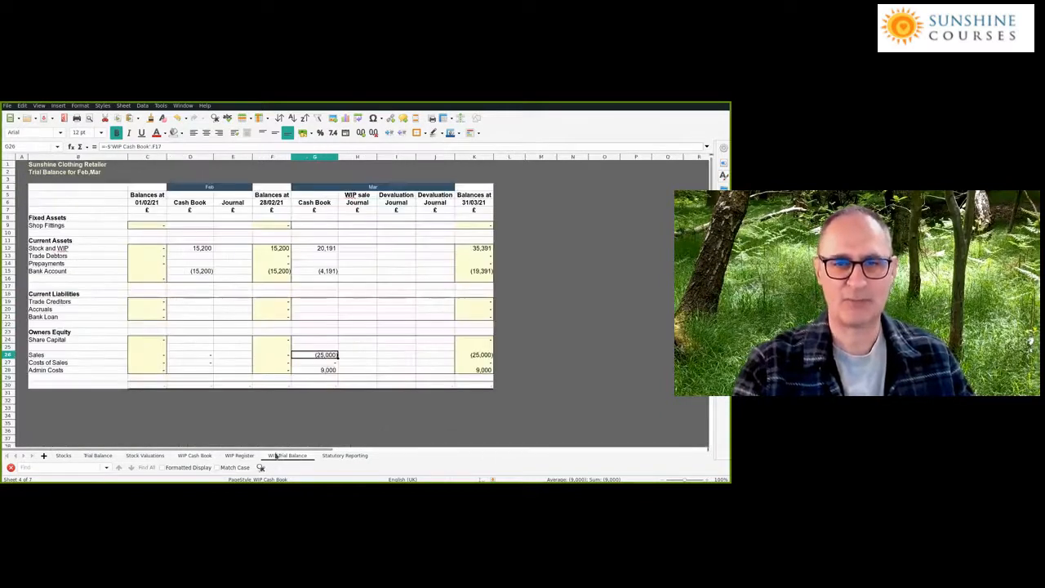
left_click(194, 456)
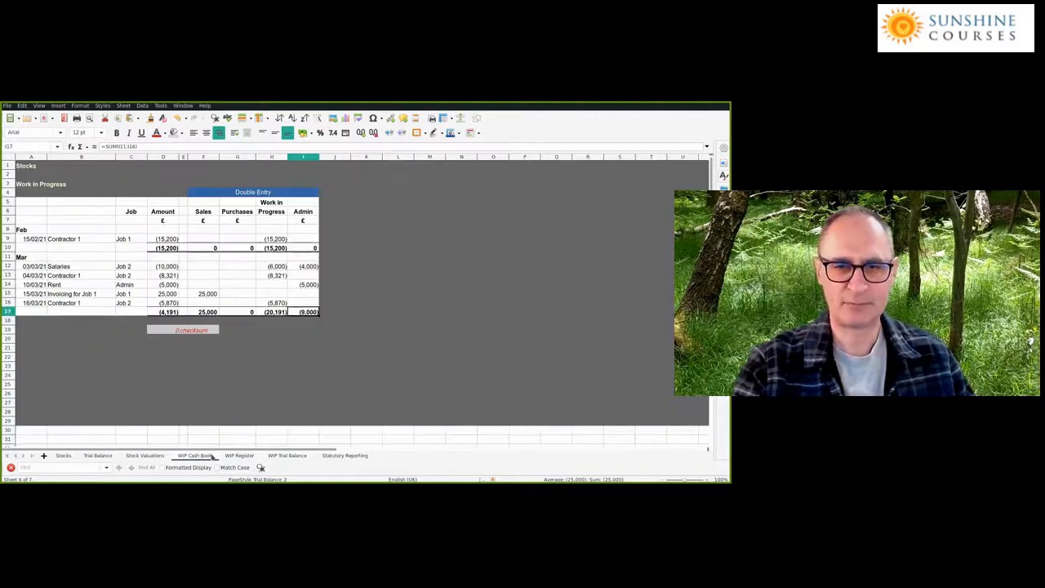
left_click(291, 456)
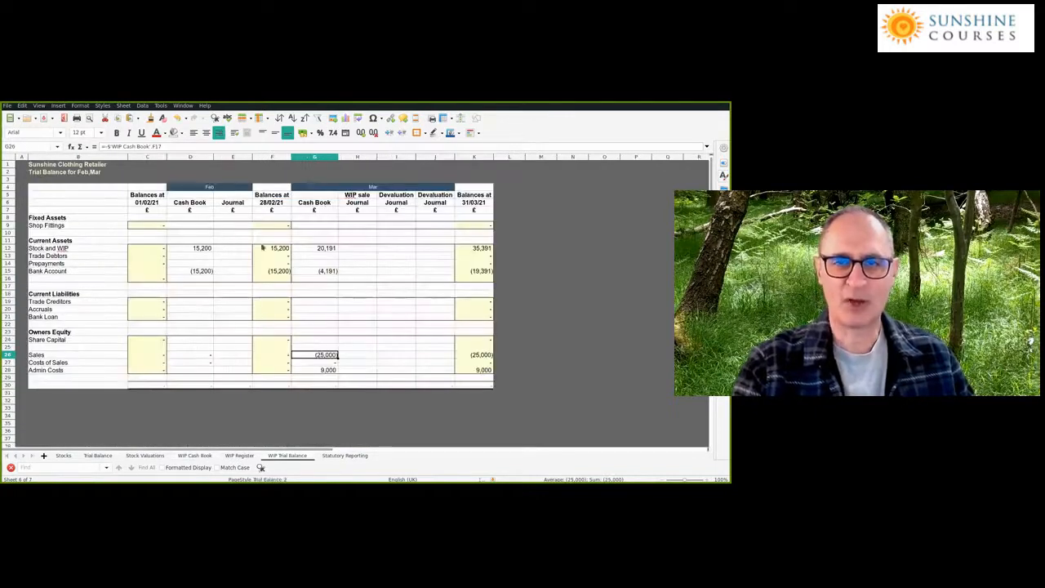
Trace the February Stock and WIP balance to Job 1's cost in the WIP Register and WIP Cash Book, and review March Sales and Admin Costs
left_click(275, 249)
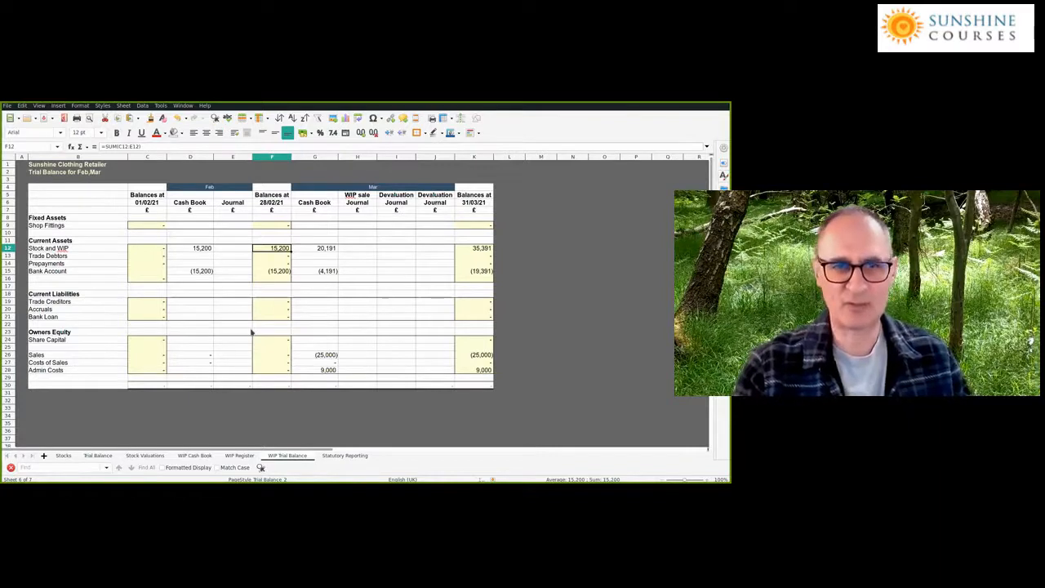
left_click(240, 455)
left_click(208, 241)
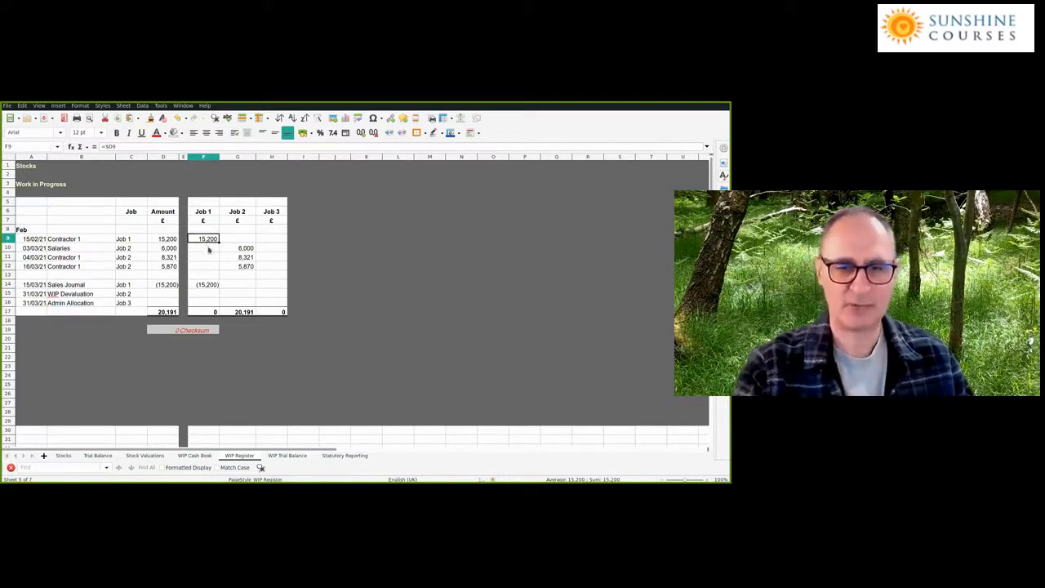
left_click(204, 456)
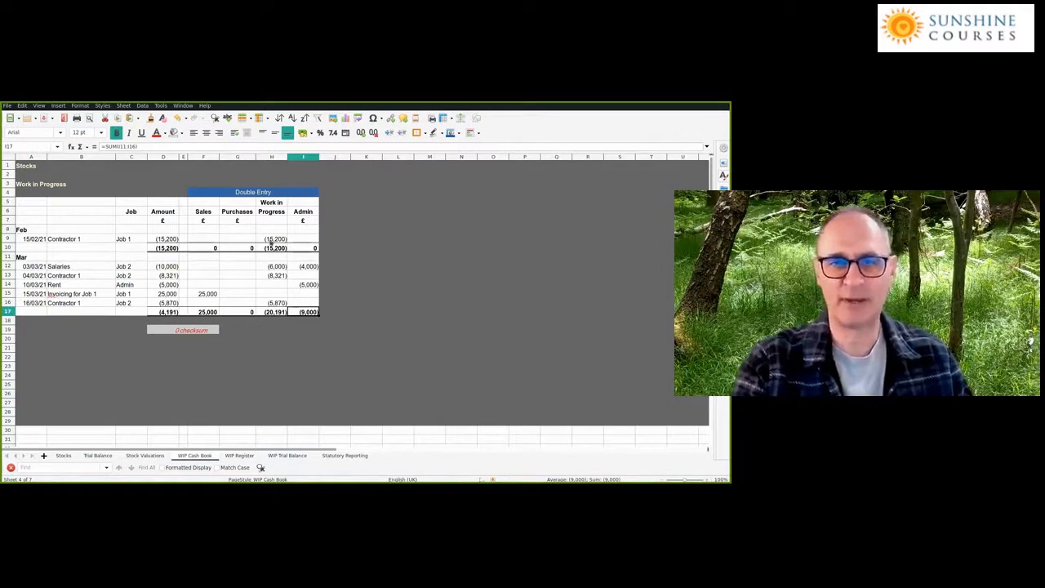
left_click(270, 240)
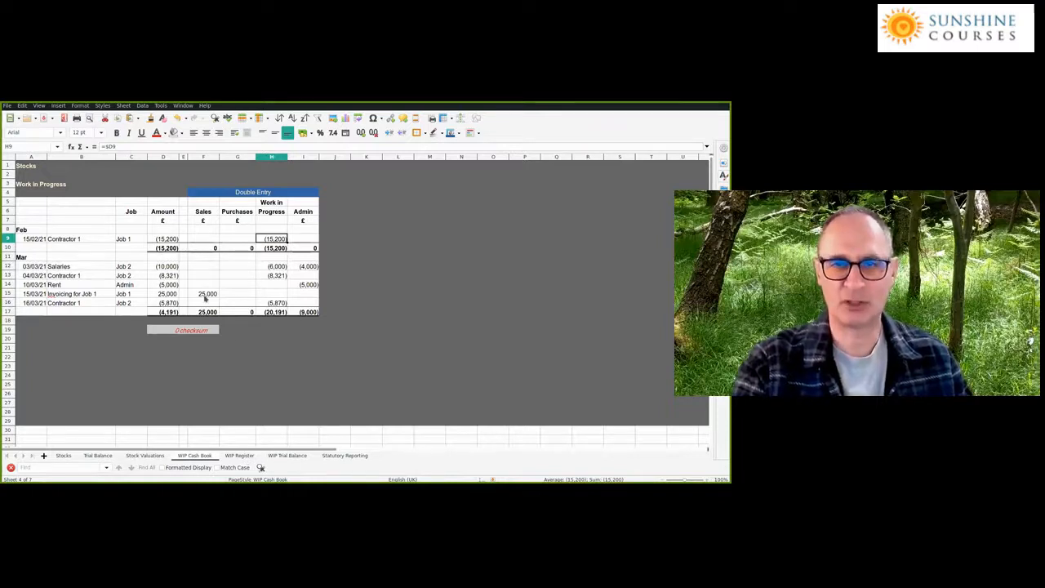
key("ctrl+Page_Down")
key("ctrl+Page_Down")
key("Left")
key("Left")
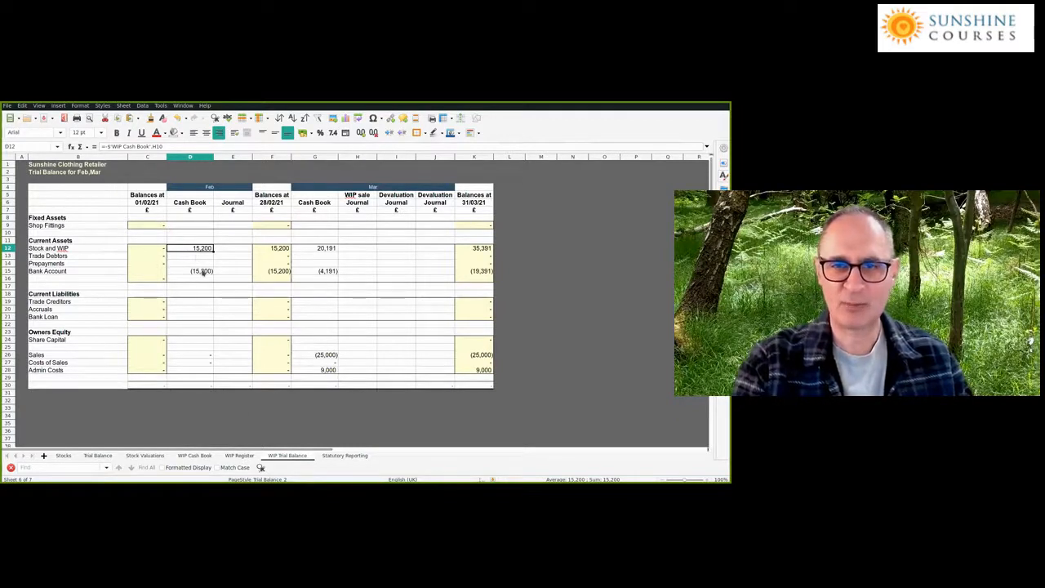
left_click(329, 357)
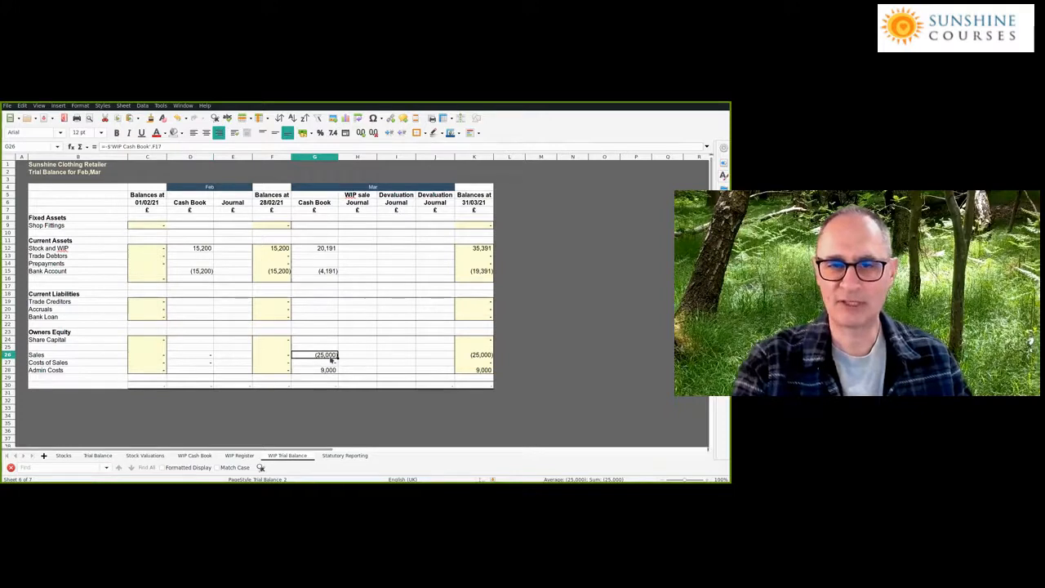
left_click(327, 370)
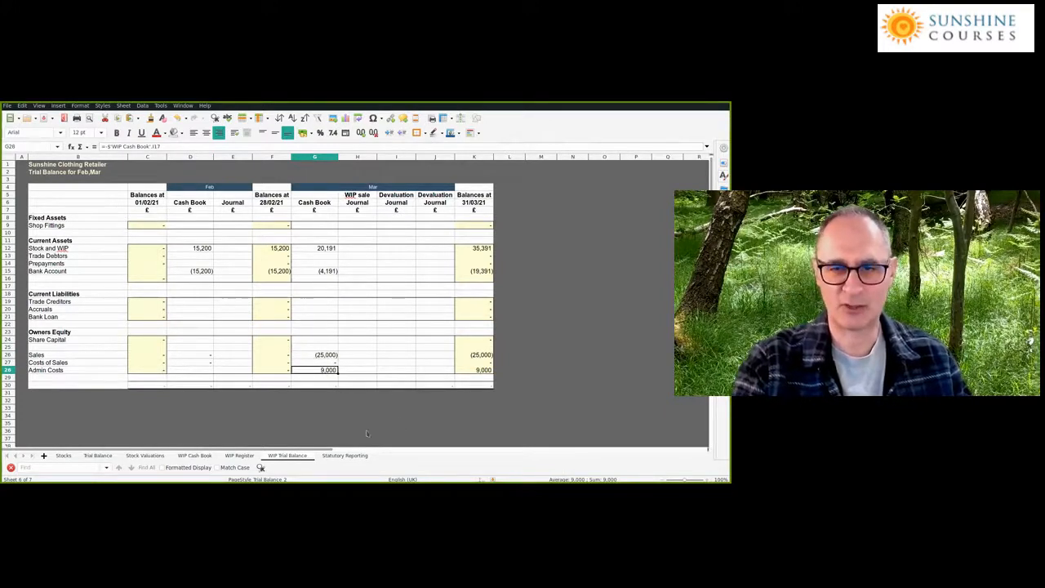
Review Job 1's Sales Journal in the WIP Register and enter -15000 as the Stock and WIP row's March WIP sale journal
left_click(240, 456)
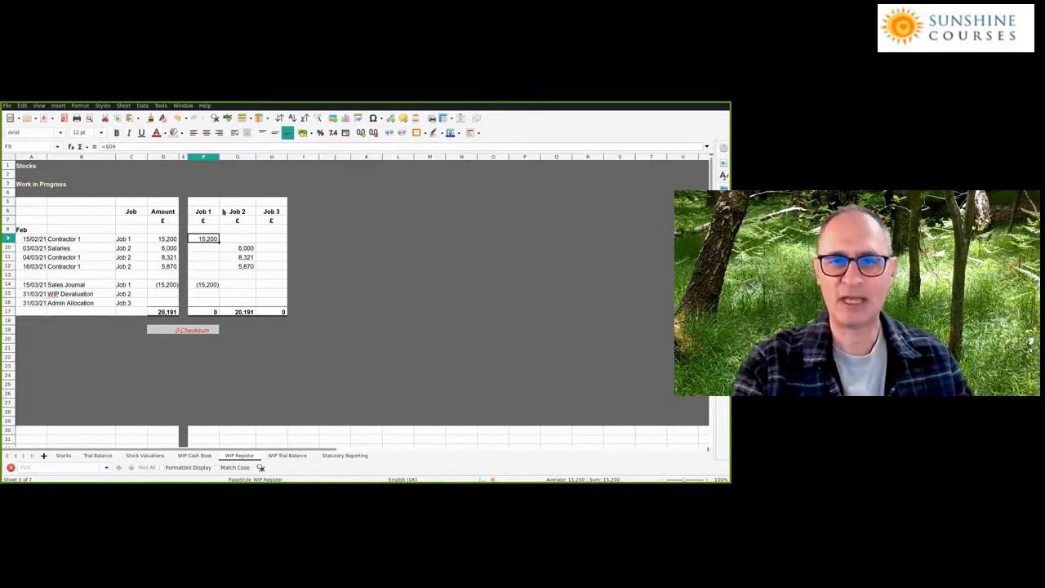
left_click(209, 285)
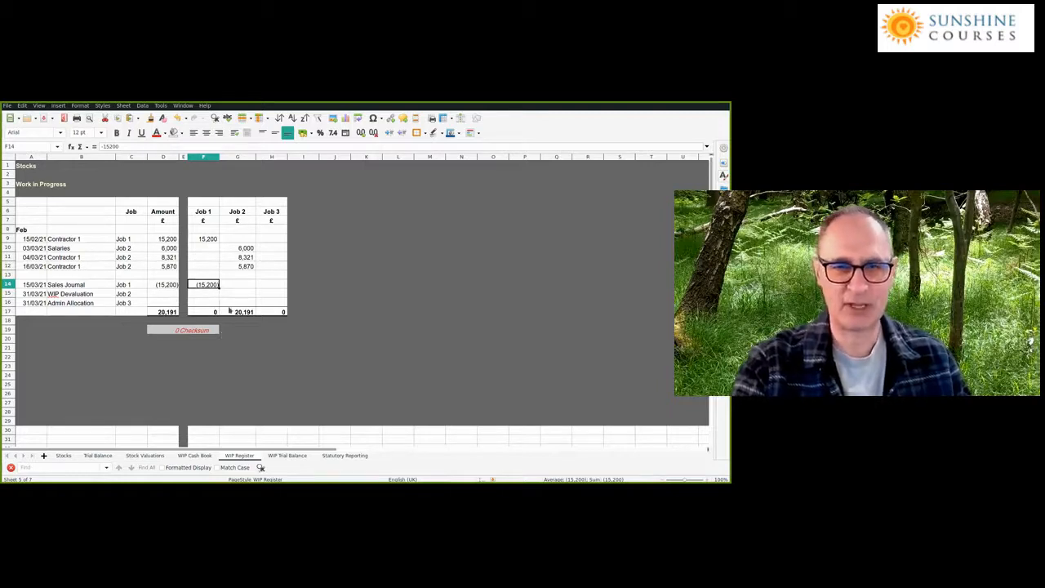
left_click(164, 286)
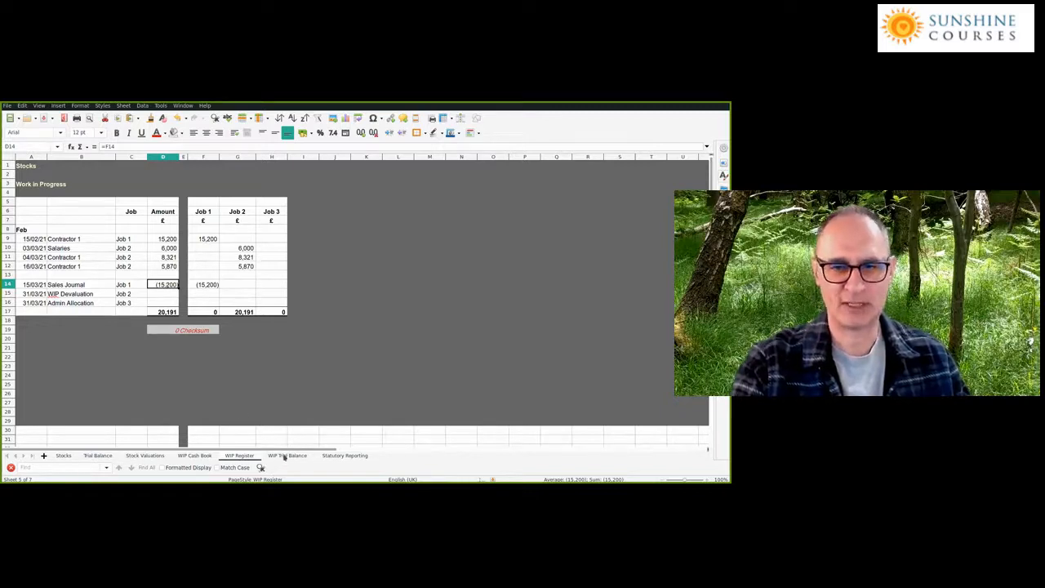
left_click(358, 248)
type("-15000")
key("Return")
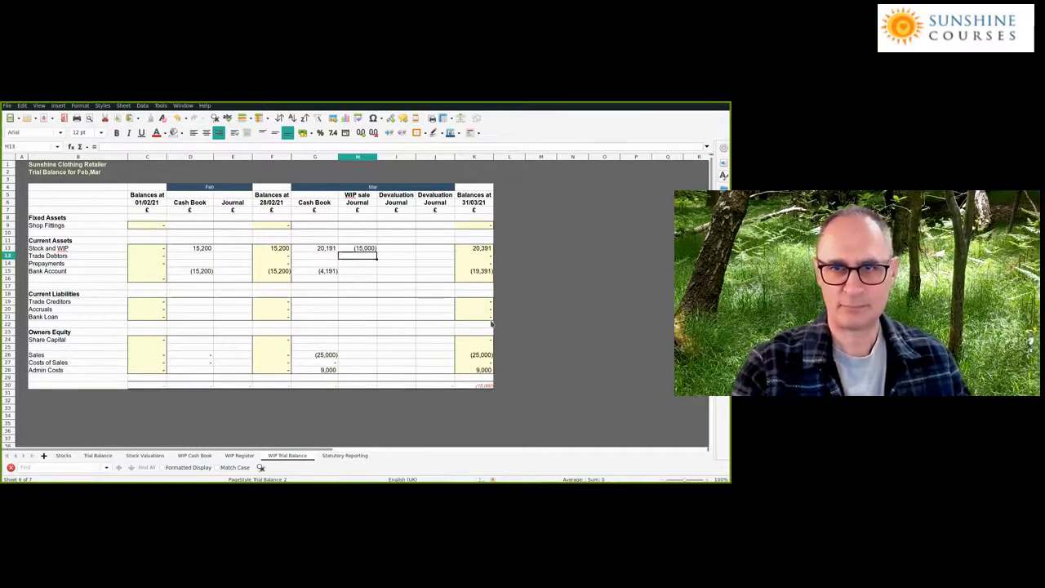
key("Up")
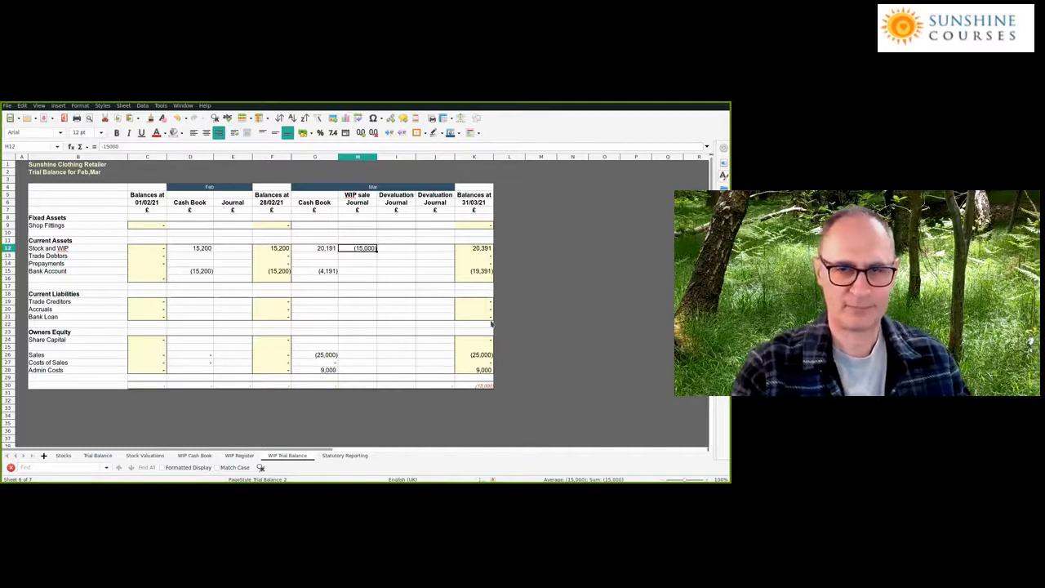
Check the WIP sale journal amount against Job 1's entries in the WIP Cash Book and WIP Register
left_click(208, 457)
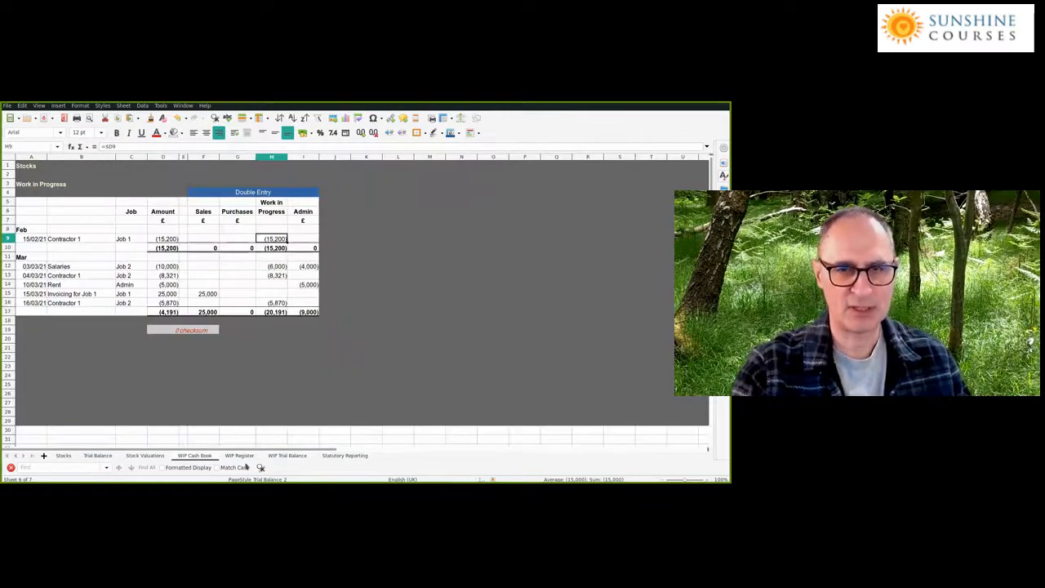
left_click(241, 457)
left_click(289, 457)
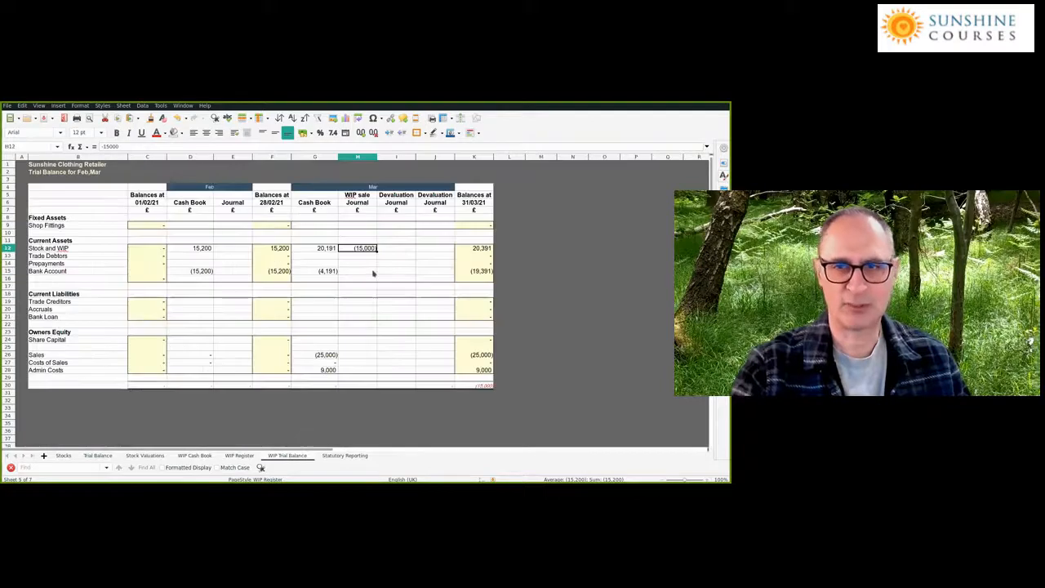
Correct the Stock and WIP row's March WIP sale journal to -15200
left_click(111, 150)
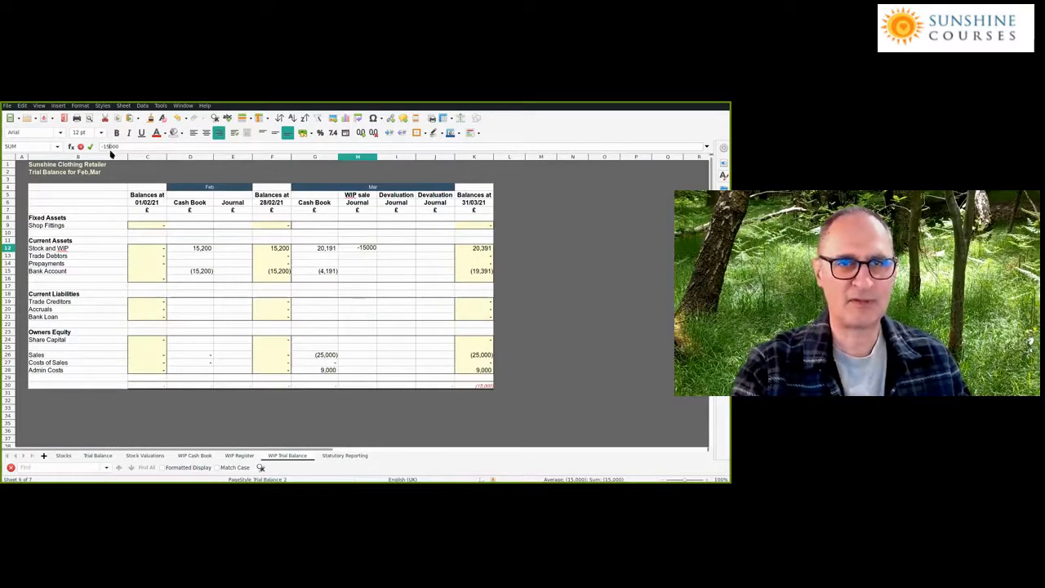
key("Return")
key("Return")
Enter 15200 as the Costs of Sales row's March WIP sale journal
key("Down")
key("Down")
key("Down")
key("Down")
key("Down")
key("Down")
key("Down")
key("Down")
key("Down")
key("Down")
key("Down")
key("Down")
key("Down")
type("15200")
key("Return")
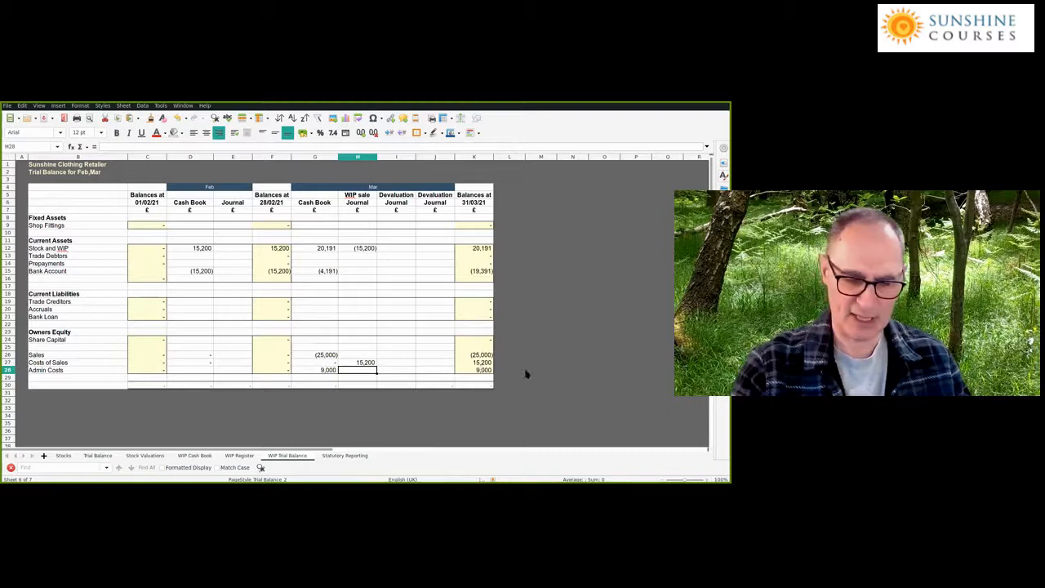
Review the March Costs of Sales and Admin Costs balances, and compare the Stock and WIP balance with Job 2's total in the WIP Register
left_click(481, 362)
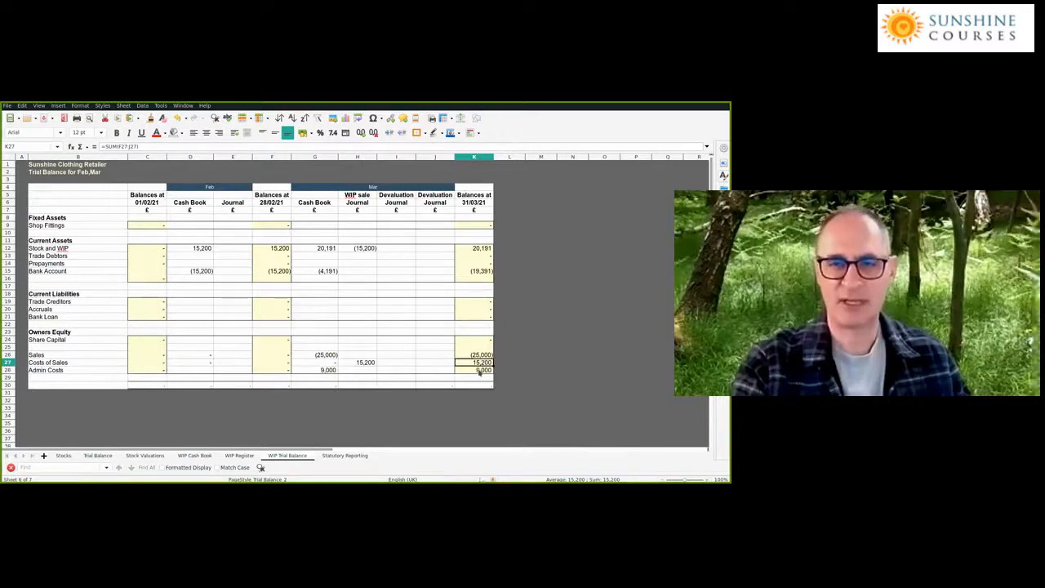
key("Down")
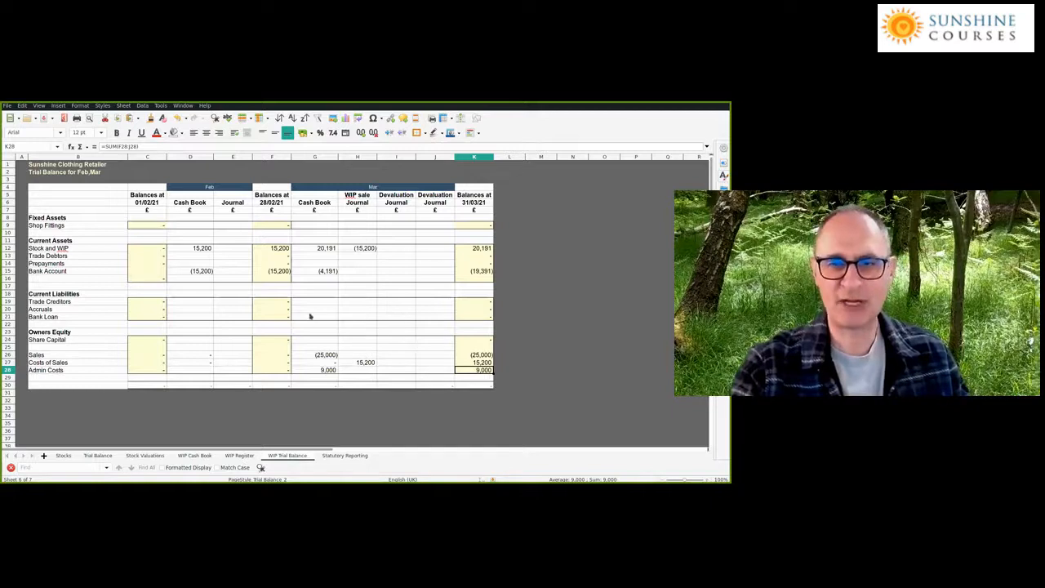
left_click(240, 456)
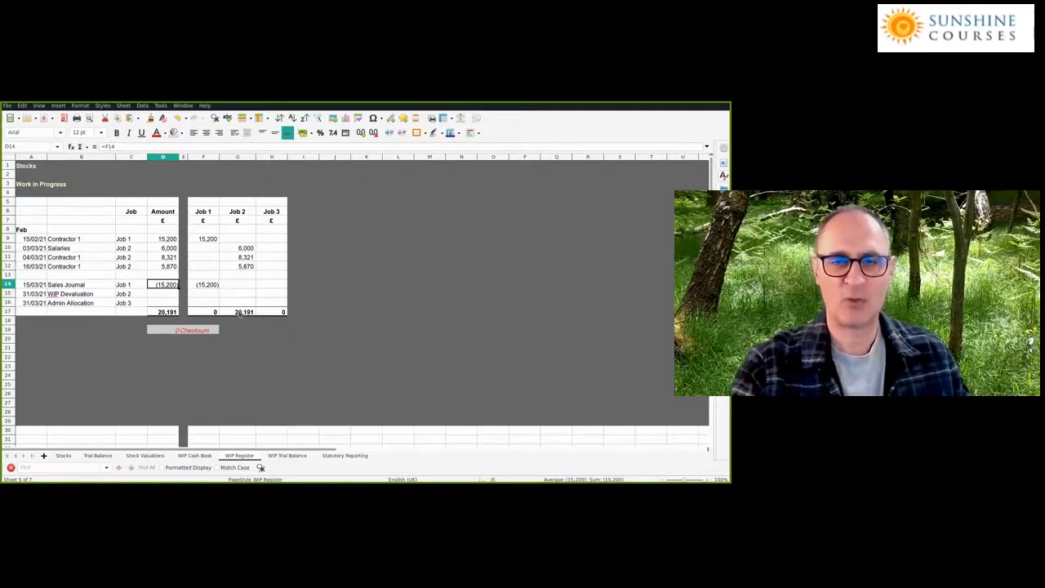
left_click(243, 312)
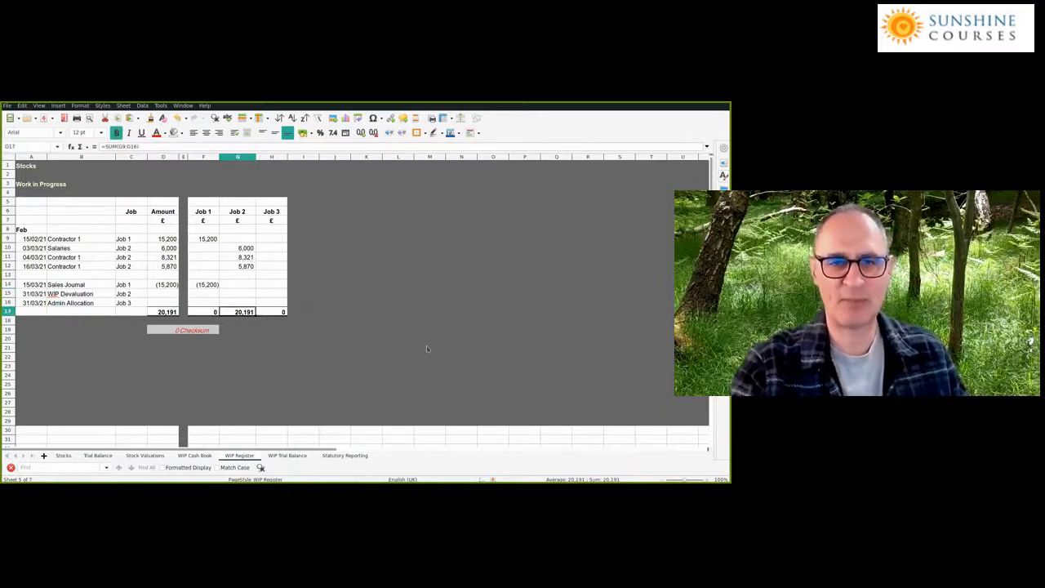
left_click(287, 455)
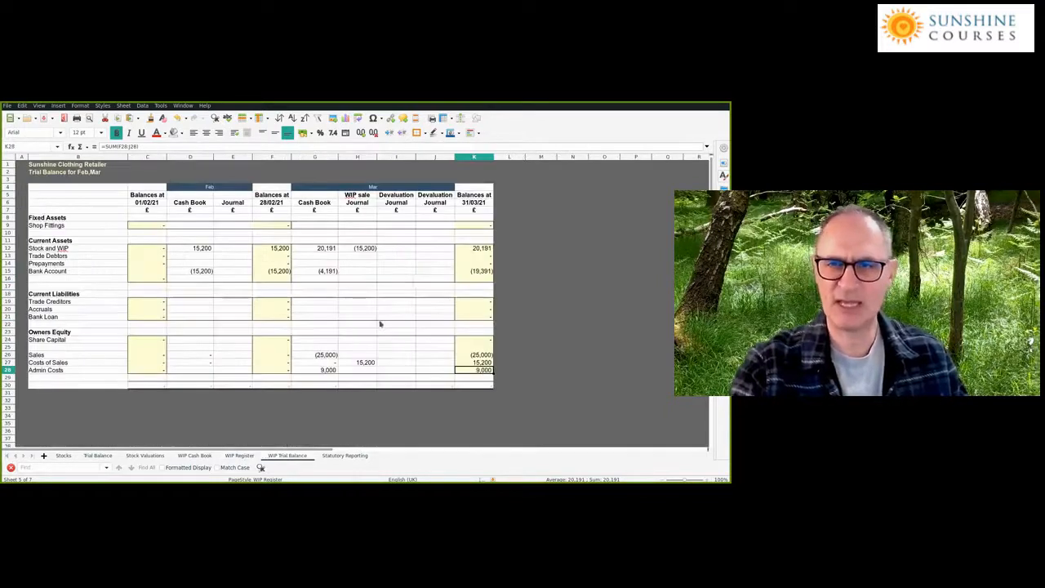
left_click(477, 249)
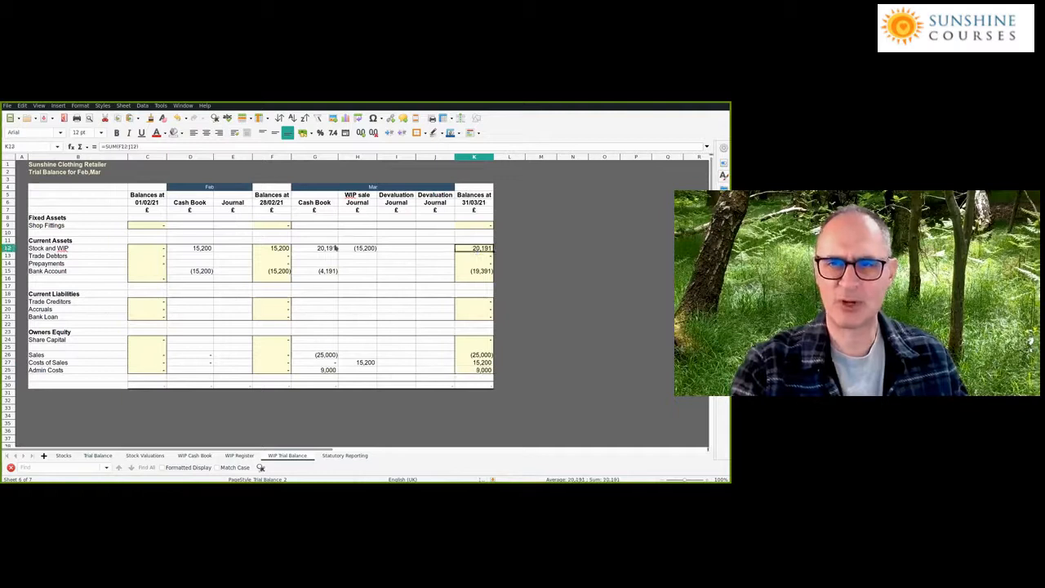
Examine Job 2's salaries and contractor costs and their total in the WIP Register
left_click(240, 455)
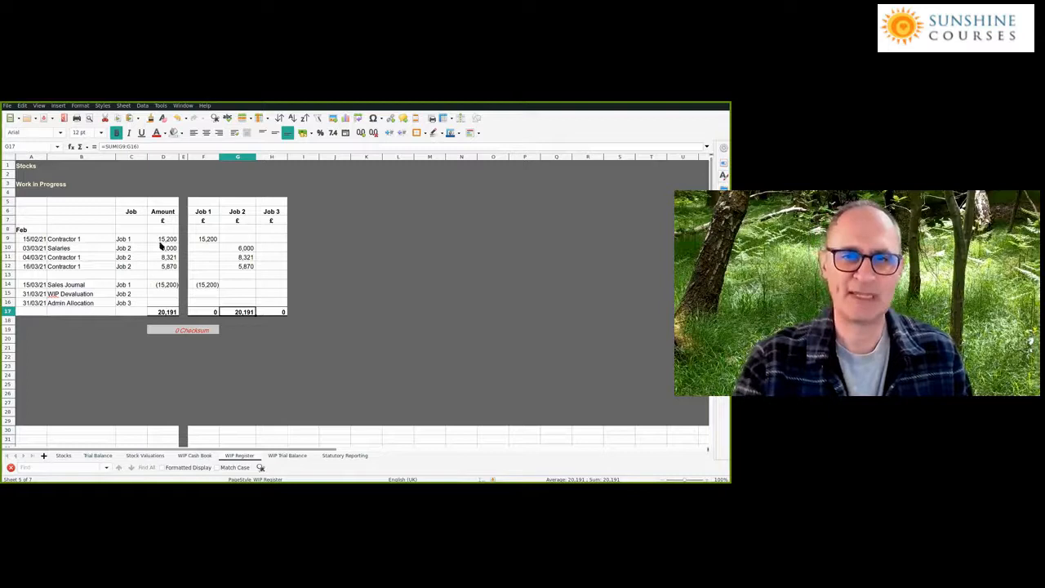
left_click_drag(237, 249, 243, 265)
left_click(231, 313)
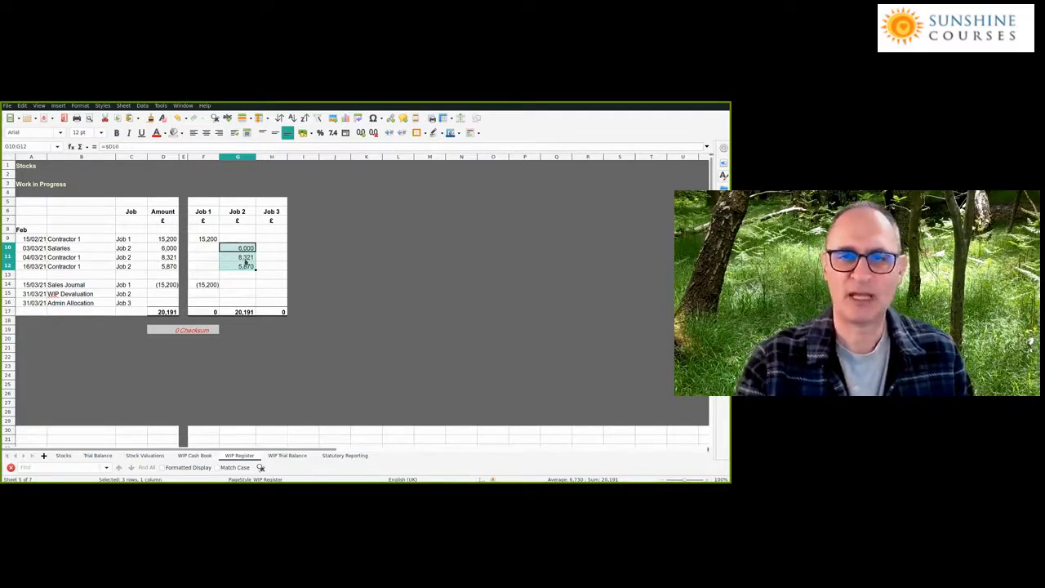
left_click(245, 253)
left_click(244, 266)
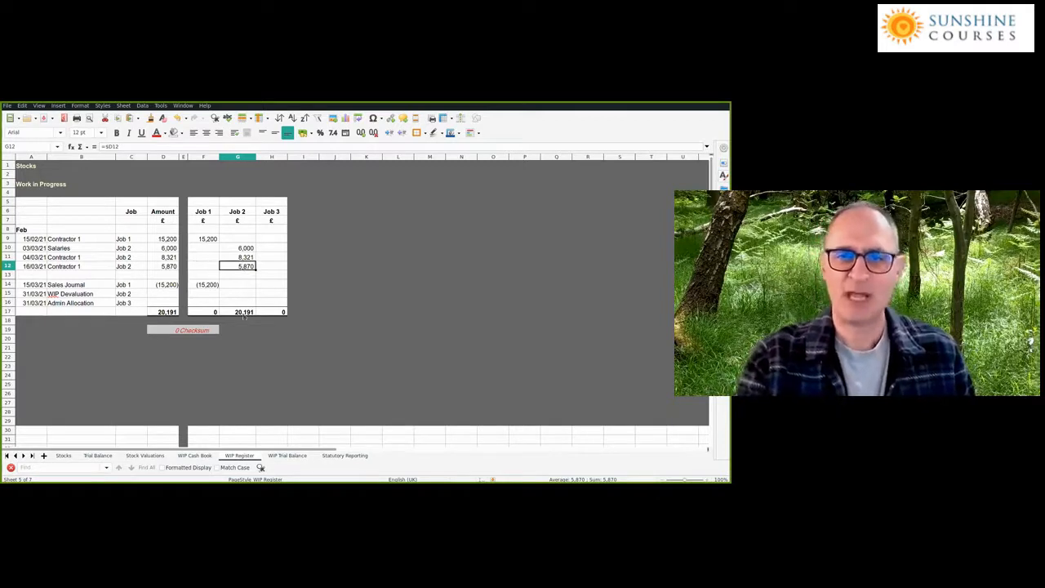
left_click(244, 313)
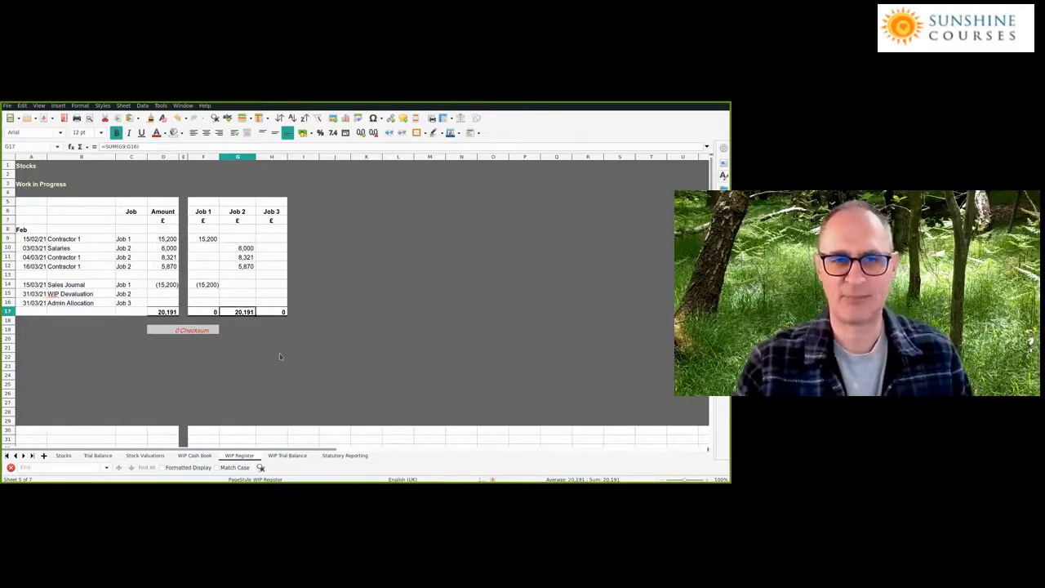
Enter -10191 in the Job 2 column of the WIP Register's WIP Devaluation row
key("Up")
key("Up")
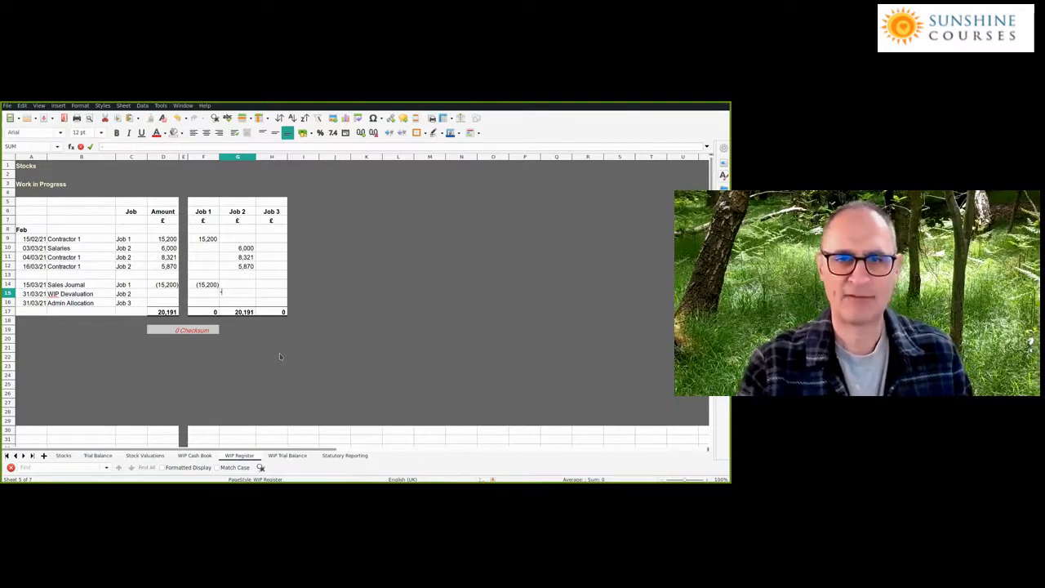
key("Return")
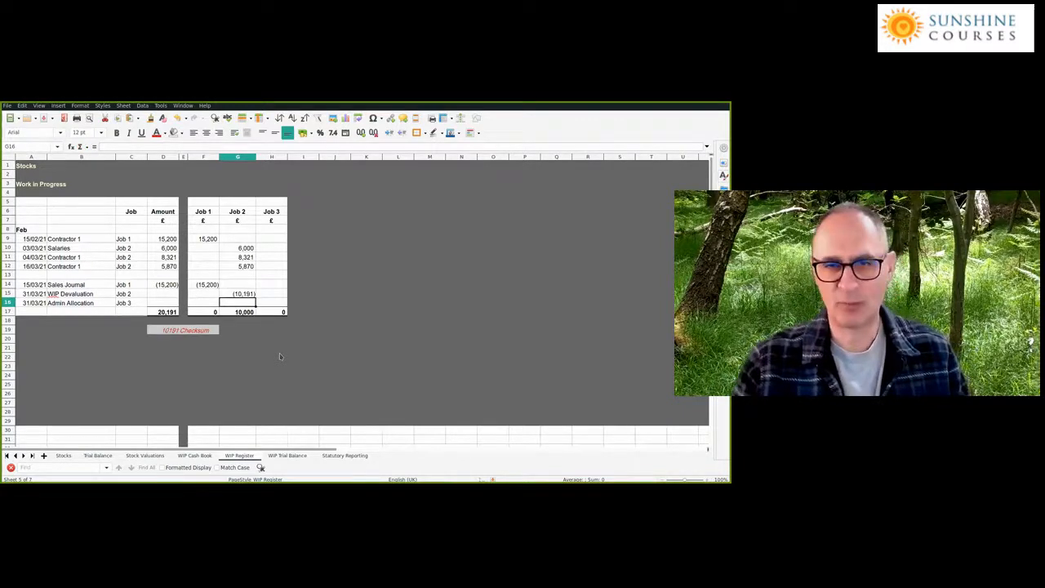
key("Down")
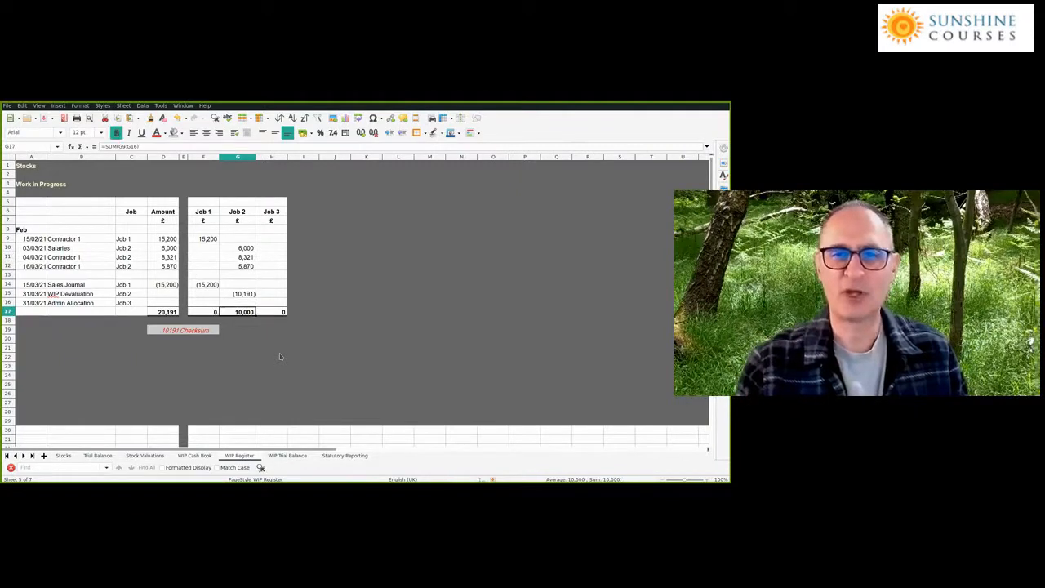
Enter -10191 as the Amount of the WIP Devaluation row and check the checksum
key("Up")
key("Up")
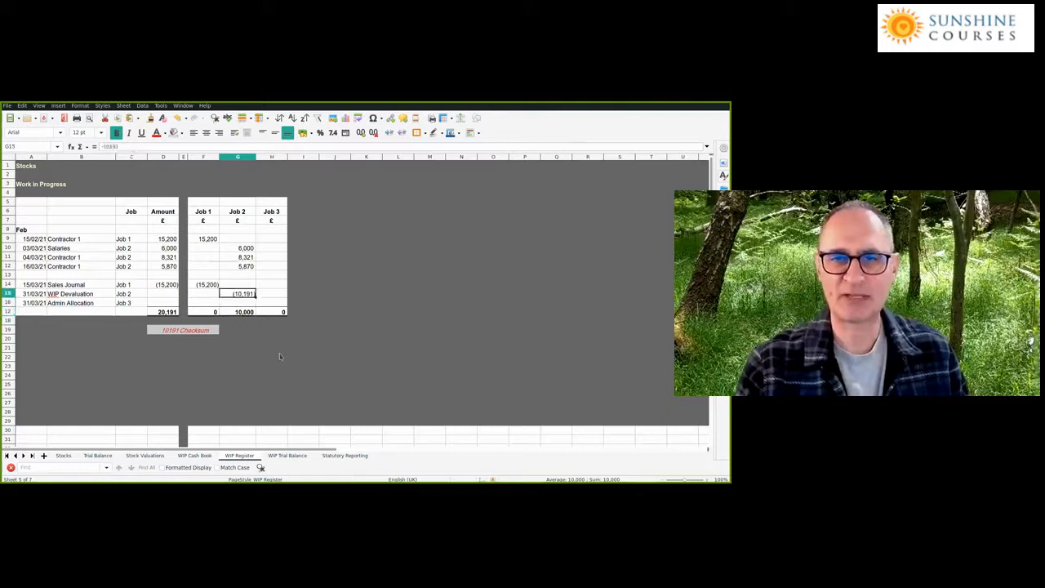
key("Left")
key("Left")
key("Left")
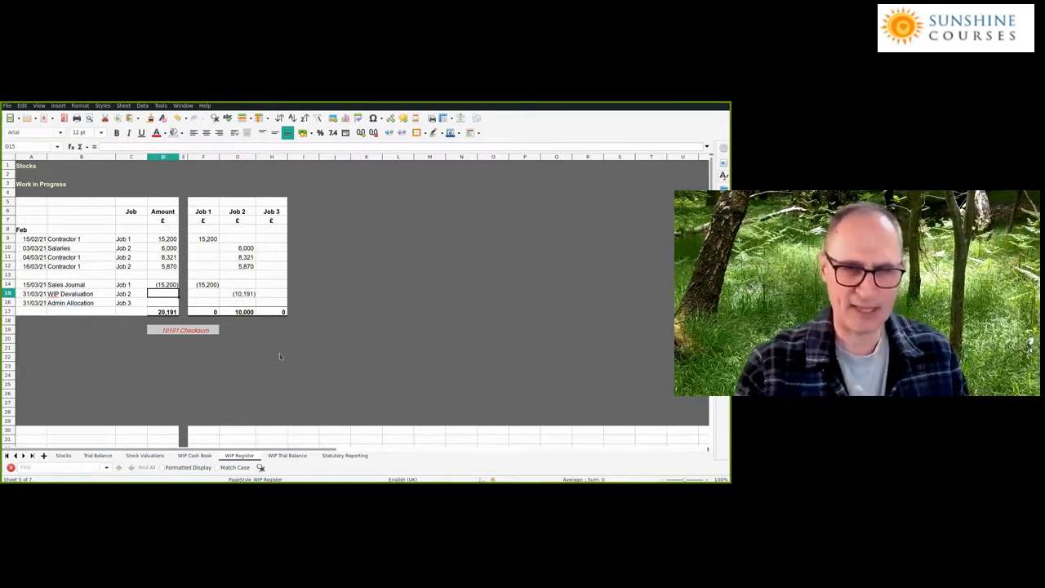
type("-10191")
key("Return")
key("Return")
key("Return")
key("Return")
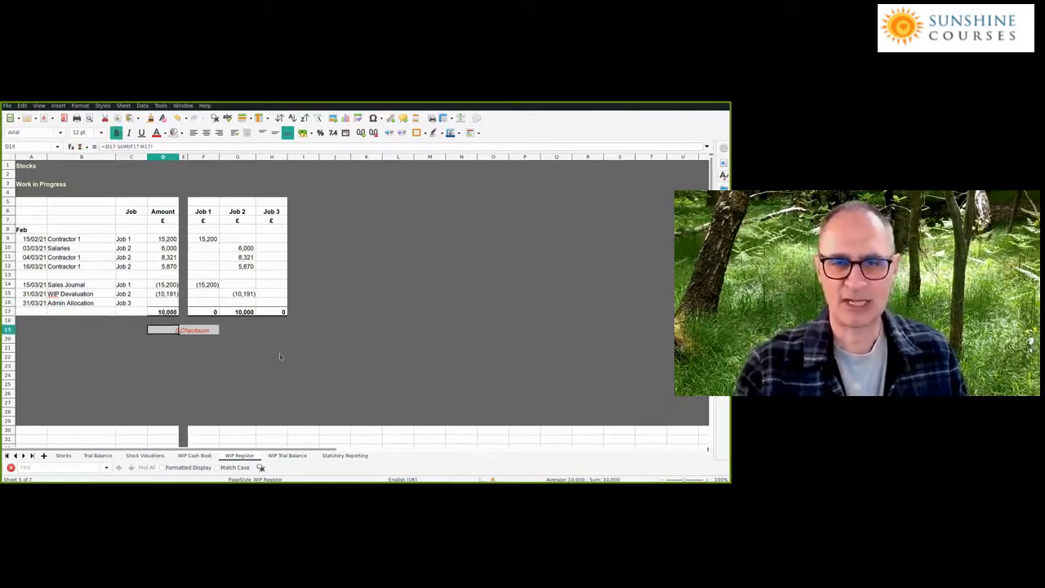
Compare the WIP Register's total amount with the totals of Jobs 1 to 3
key("Up")
key("Up")
key("Right")
key("Right")
key("ctrl+shift+Right")
key("ctrl+Left")
key("ctrl+Left")
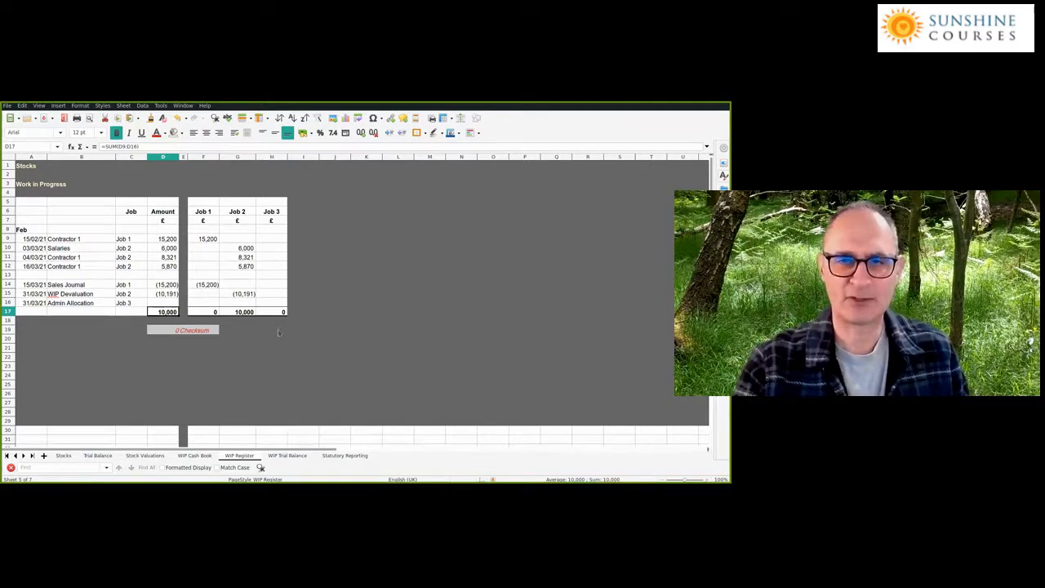
Enter Job 2's devaluation of -10191 in the first March Devaluation Journal for Stock and WIP in the WIP Trial Balance
left_click(242, 294)
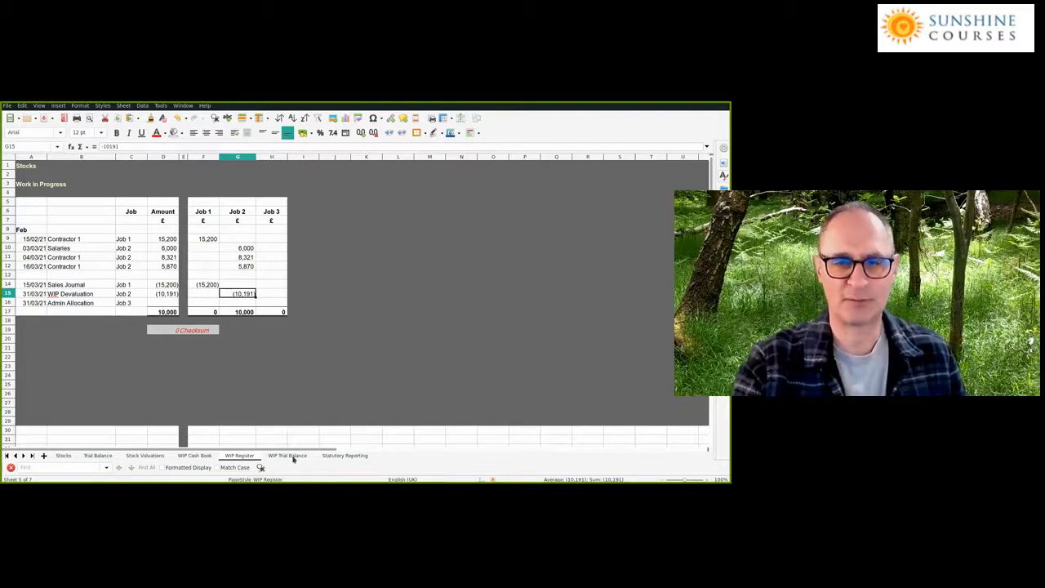
left_click(293, 458)
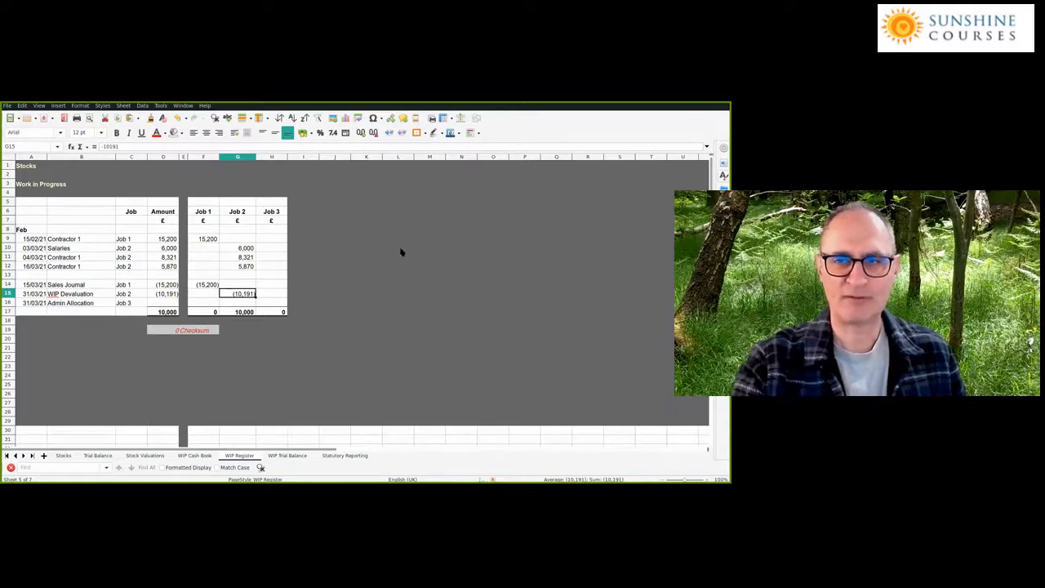
key("Left")
key("Left")
type("-1019")
type("1")
key("Return")
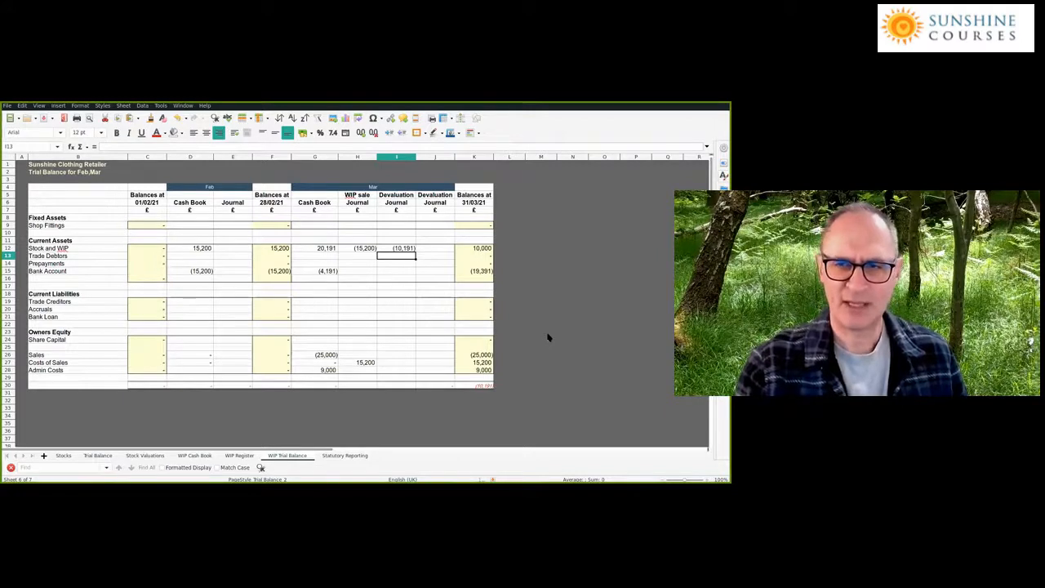
Enter 10000 in the first March Devaluation Journal for Costs of Sales
key("Down")
key("Down")
key("Down")
key("Down")
key("Down")
key("Down")
key("Down")
key("Down")
key("Down")
key("Down")
key("Down")
key("Down")
key("Down")
key("Down")
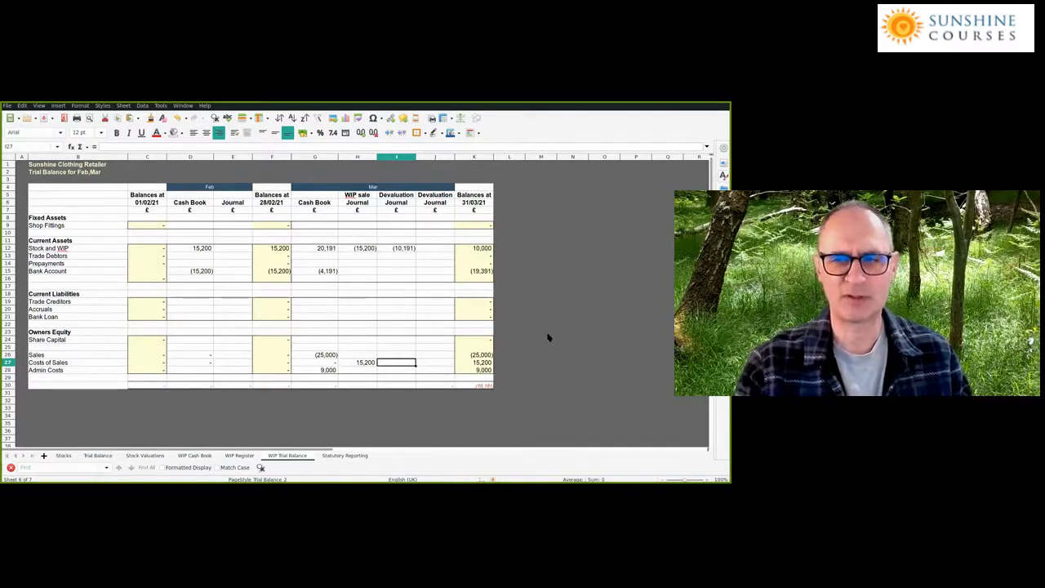
type("10000")
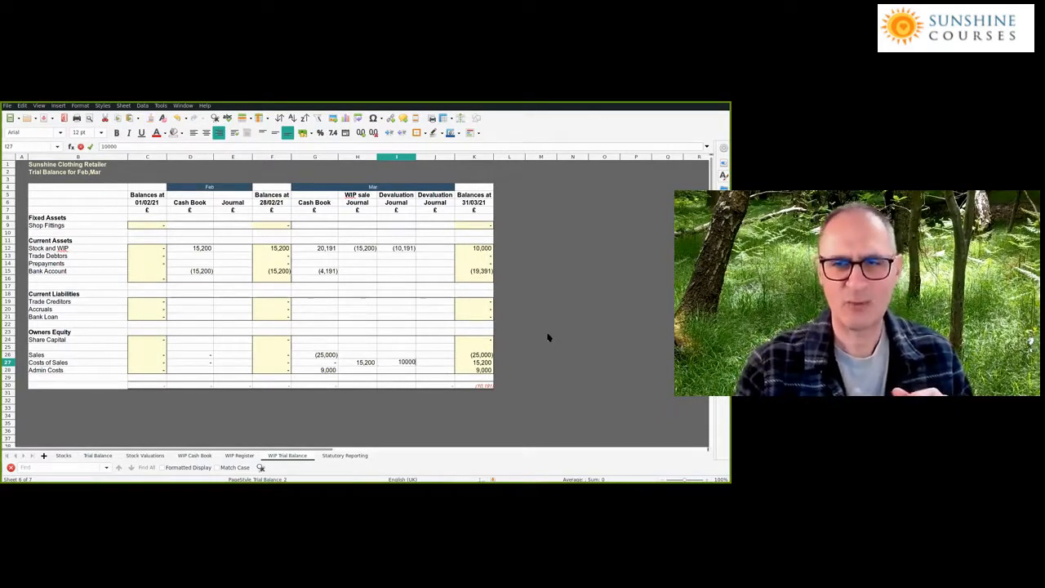
key("Return")
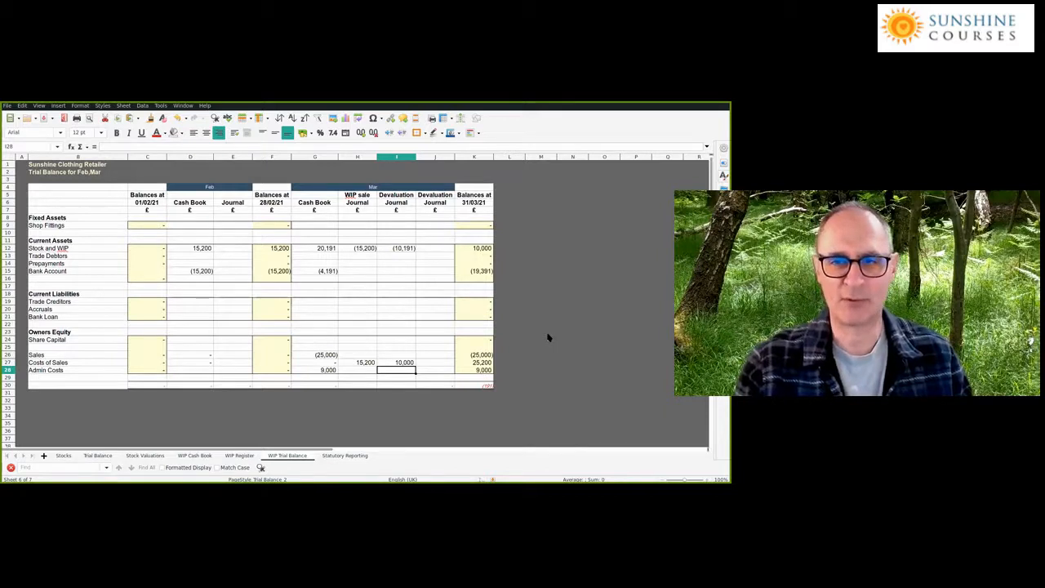
Check the trial balance difference and correct the Costs of Sales devaluation journal to 10191
key("Up")
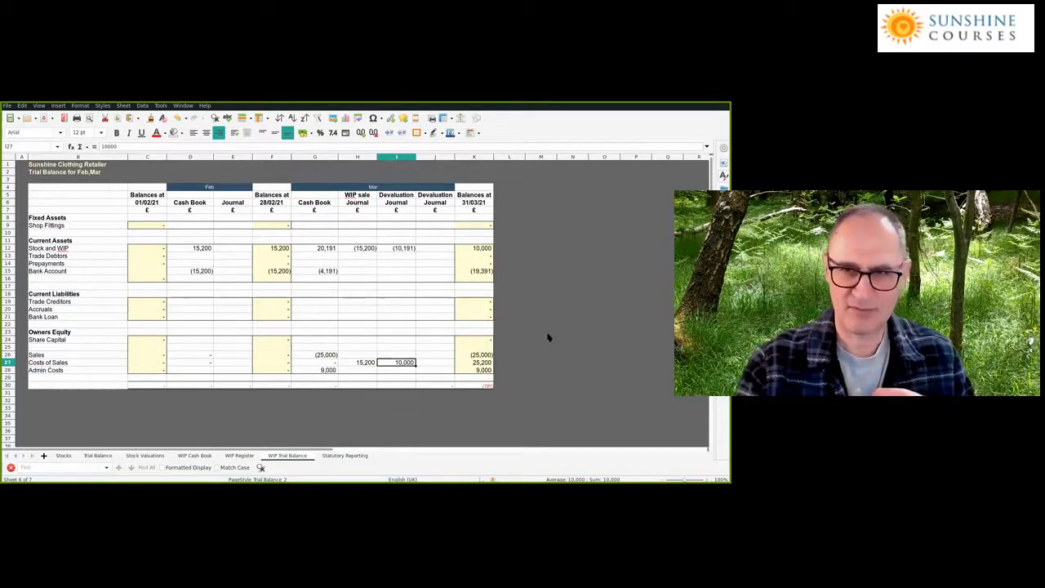
left_click(490, 387)
left_click(406, 362)
type("10191")
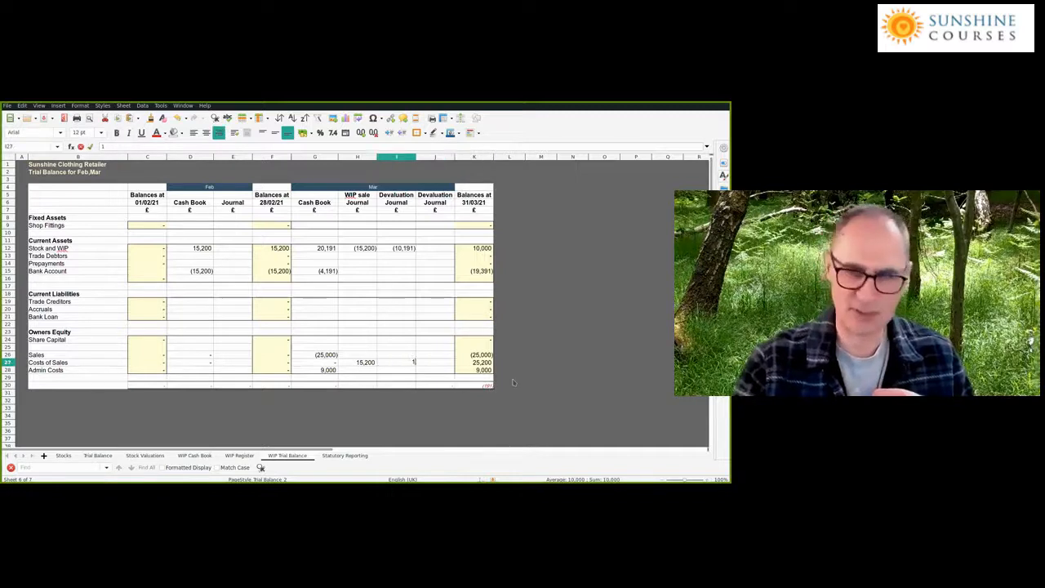
key("Return")
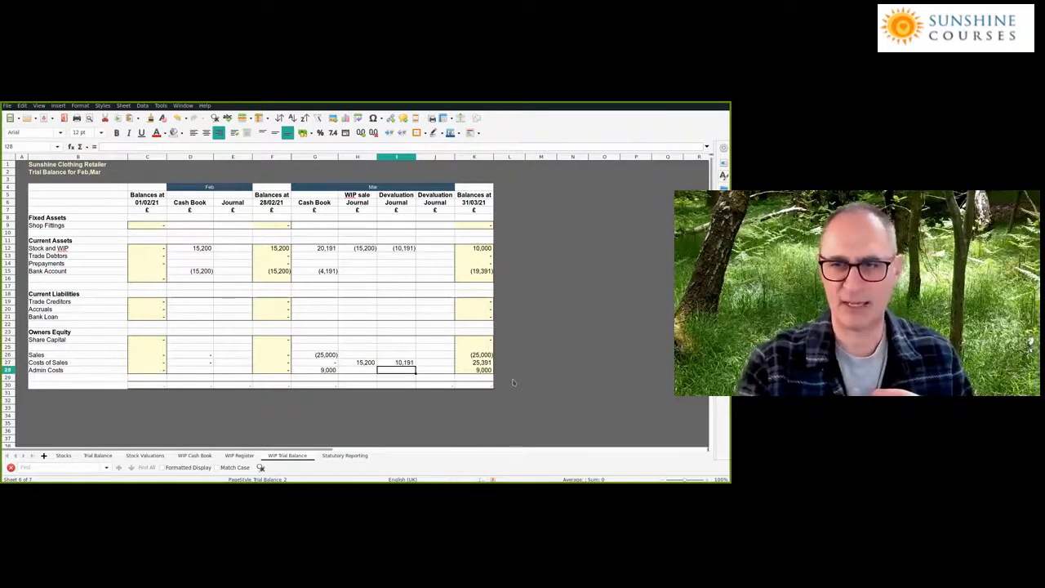
key("Up")
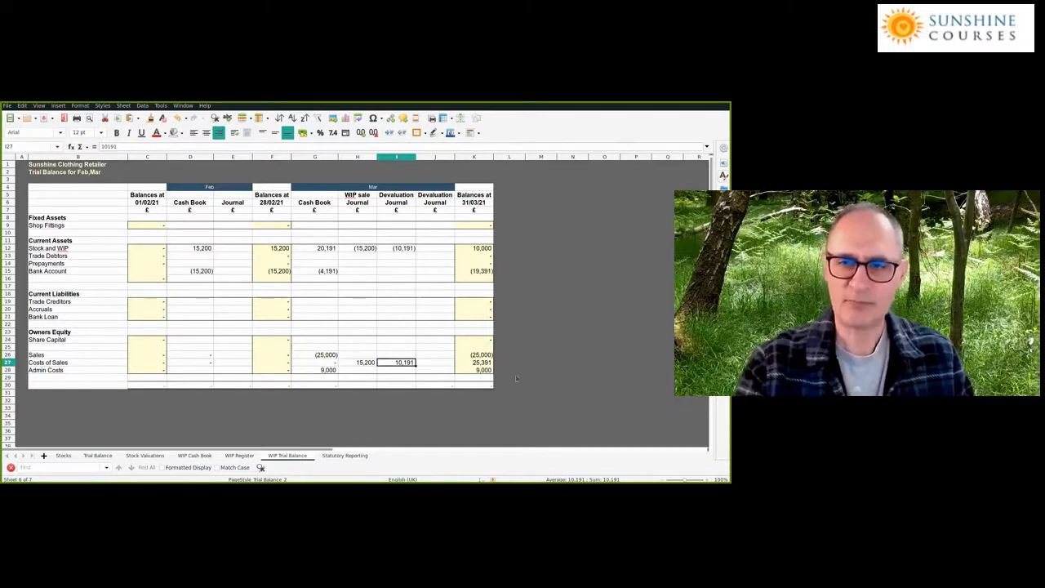
Review the closing March balances for Sales, Costs of Sales and Admin Costs, along with the Costs of Sales devaluation journal
left_click_drag(474, 355, 475, 369)
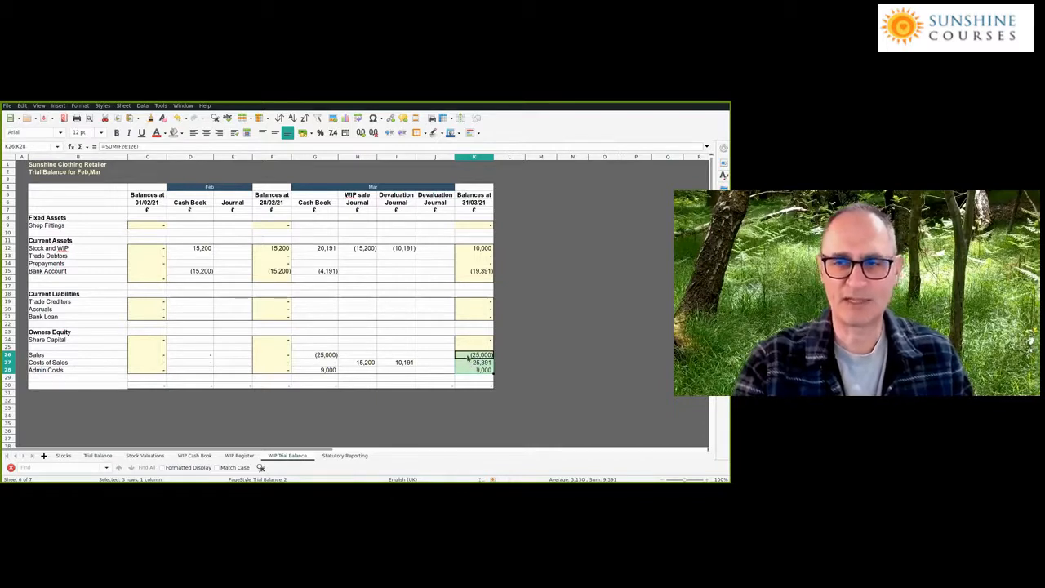
left_click(468, 356)
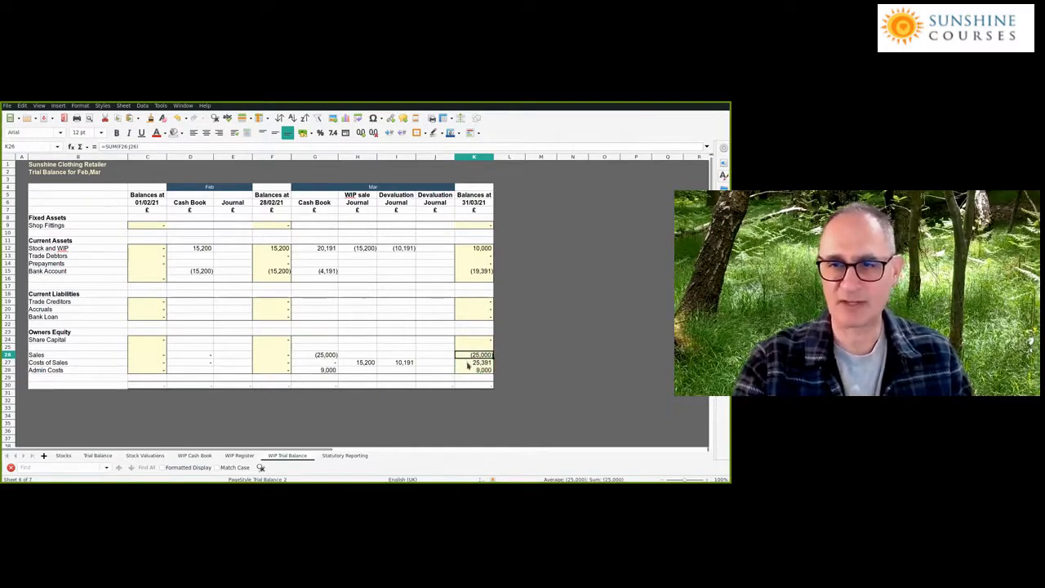
key("Down")
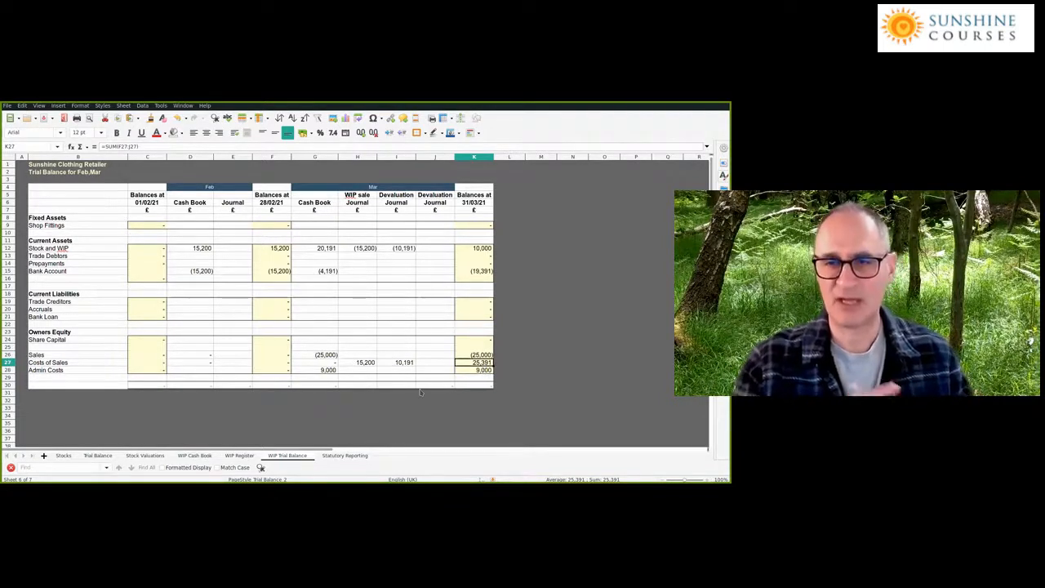
key("Left")
key("Left")
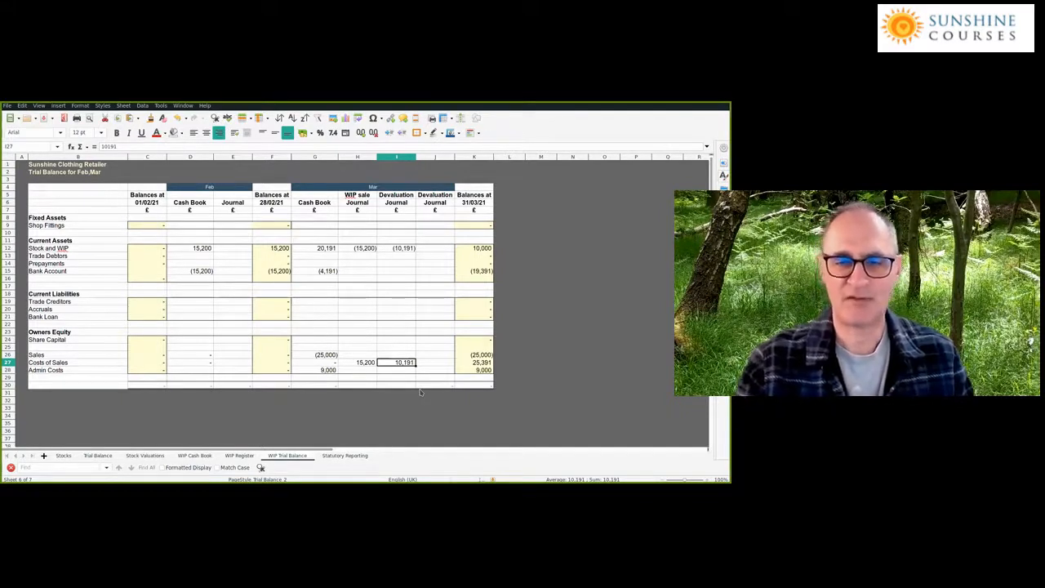
Examine the Job 3 Admin Allocation row in the WIP Register and the March salaries and rent Admin costs in the WIP Cash Book
left_click(242, 457)
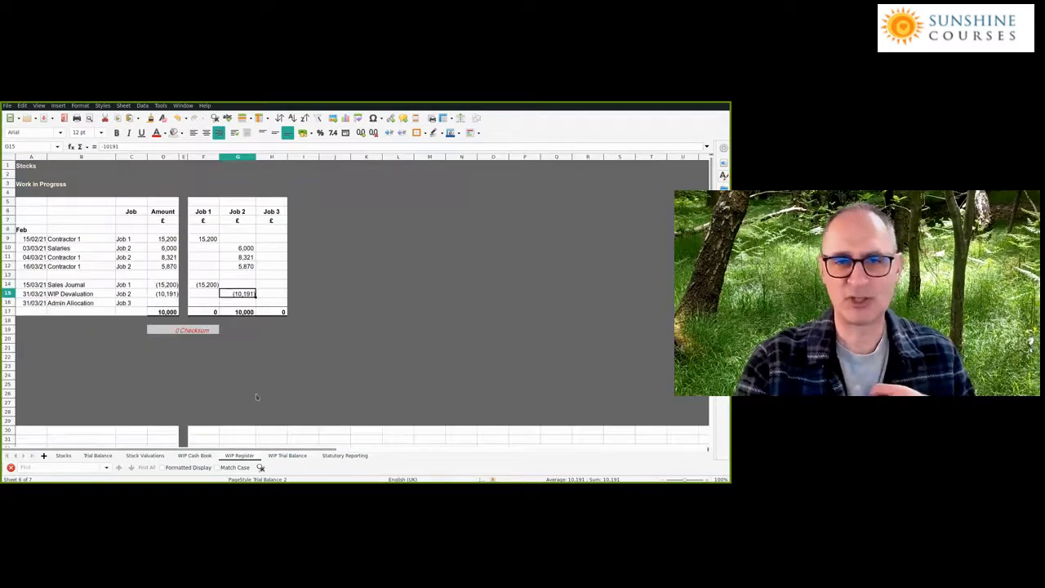
left_click(166, 303)
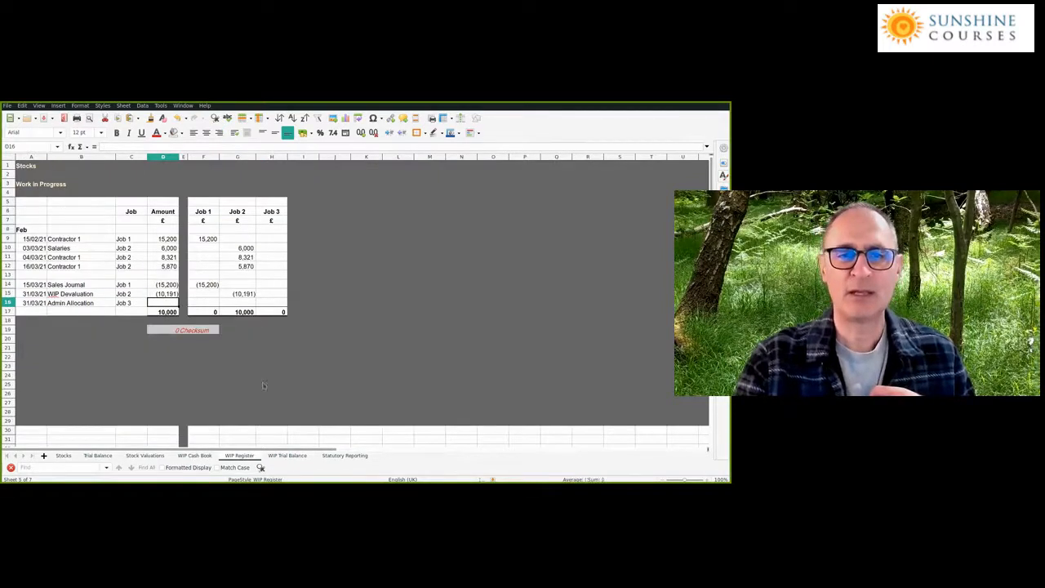
left_click(205, 456)
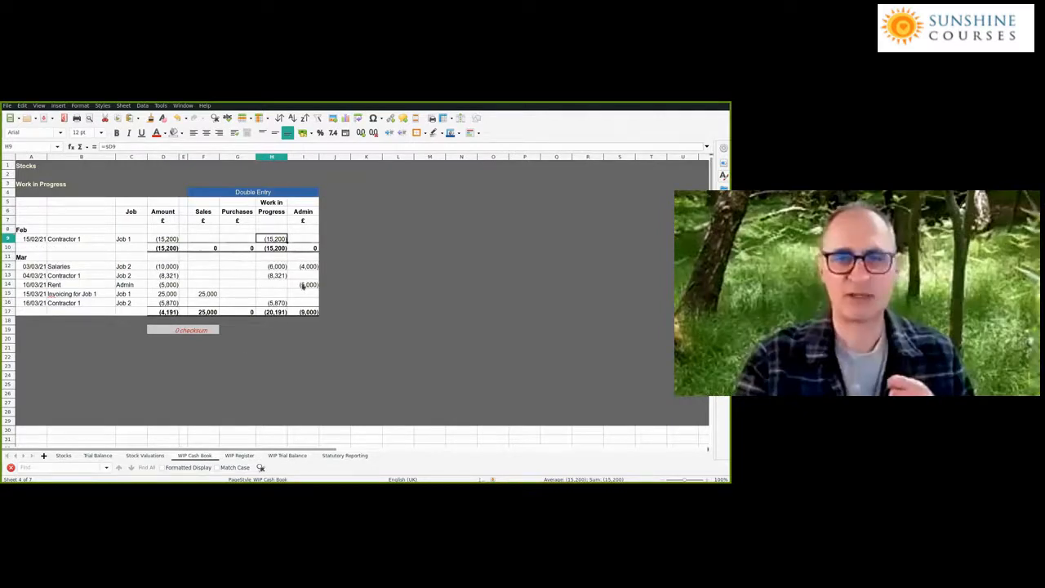
left_click(303, 285)
left_click(312, 268)
left_click(306, 285)
left_click(167, 289)
left_click(302, 286)
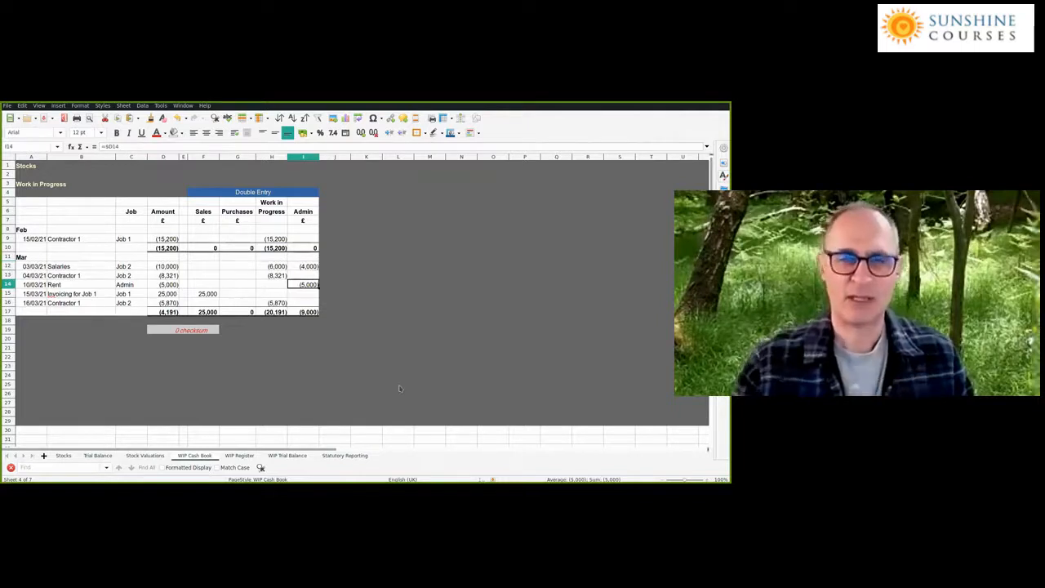
left_click(277, 457)
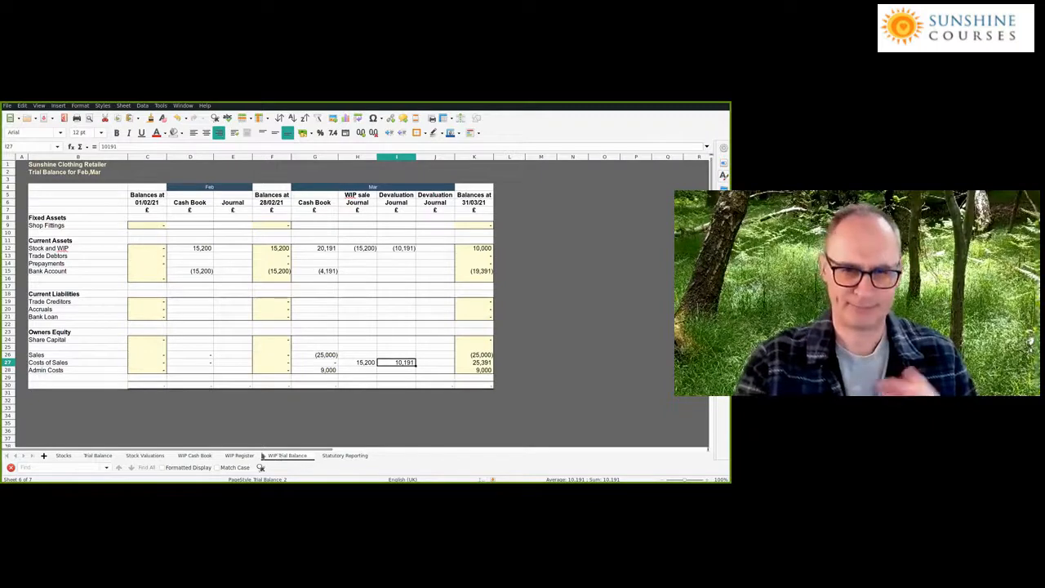
left_click(209, 455)
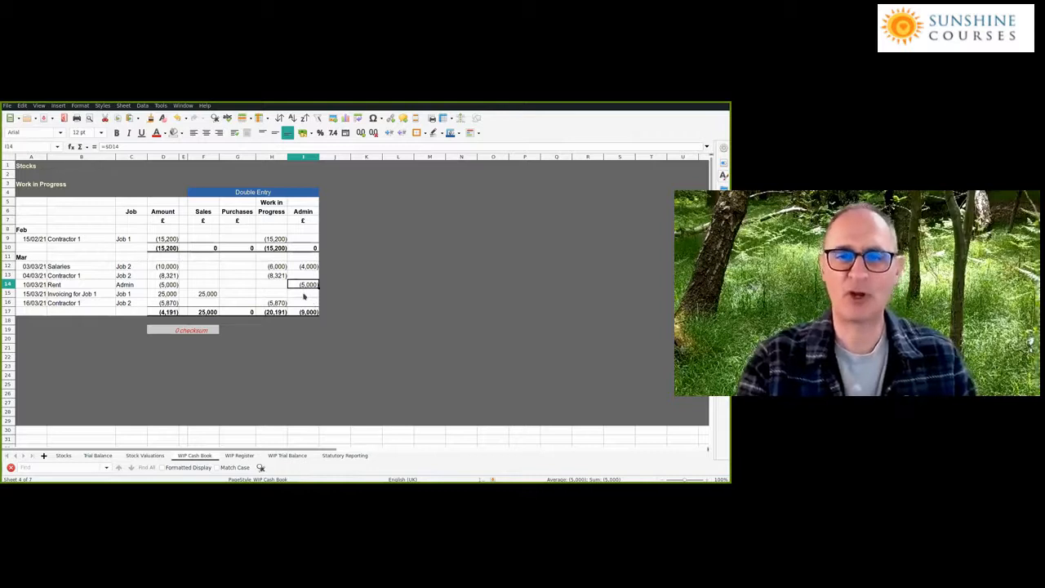
left_click(286, 456)
left_click(255, 456)
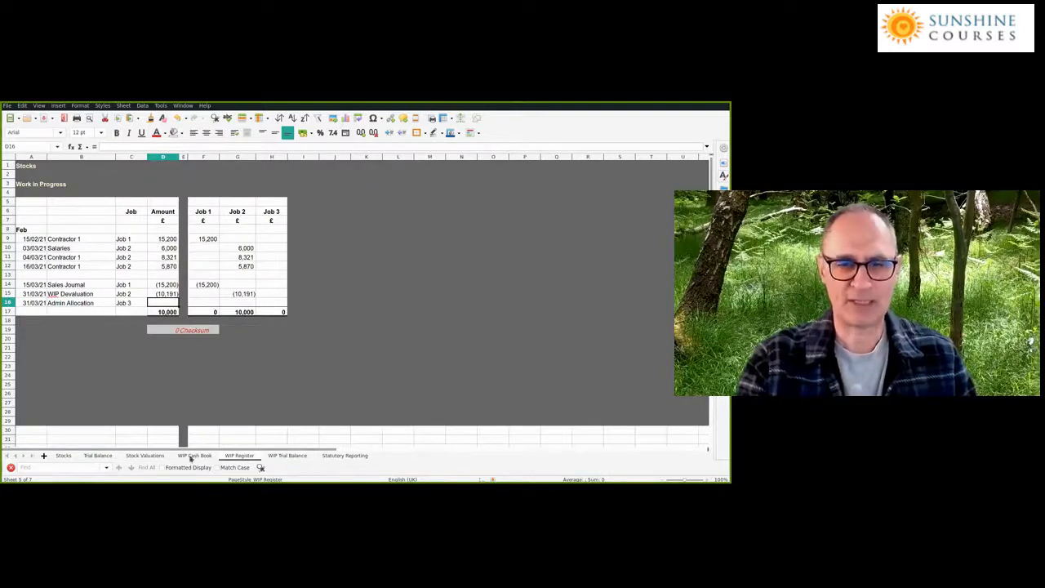
left_click(194, 455)
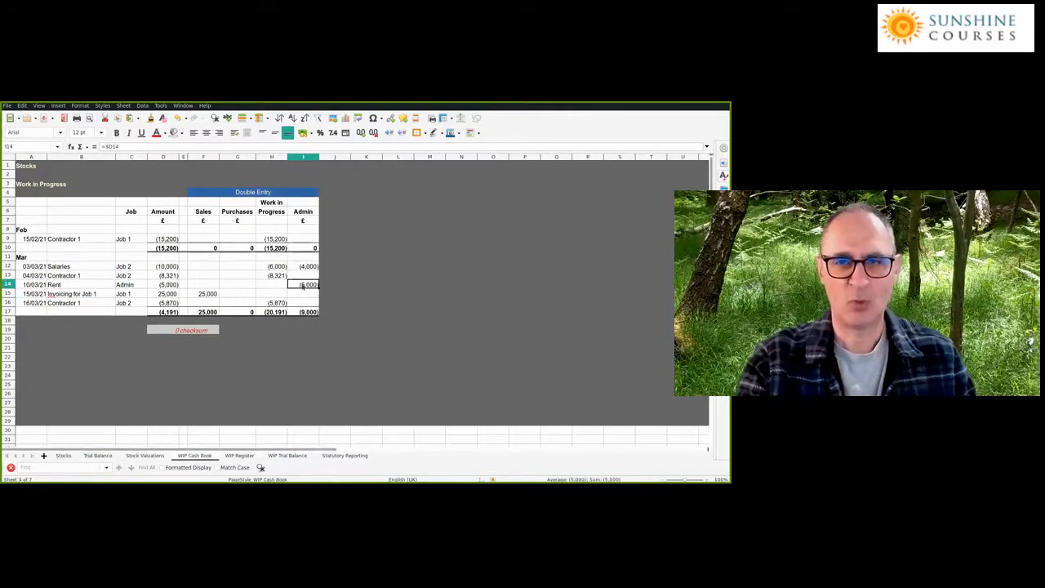
left_click(303, 267)
left_click(304, 284)
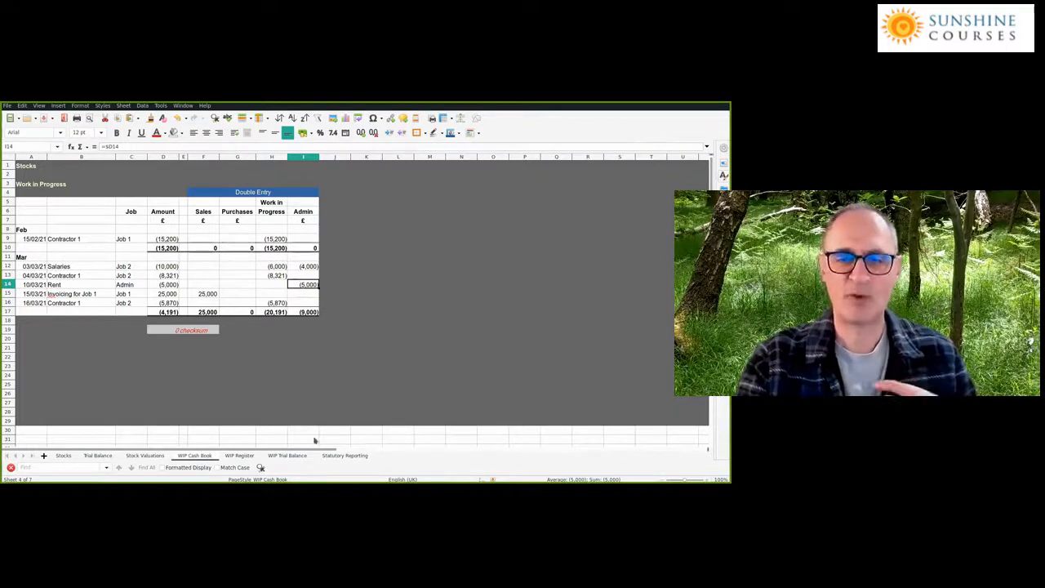
left_click(286, 456)
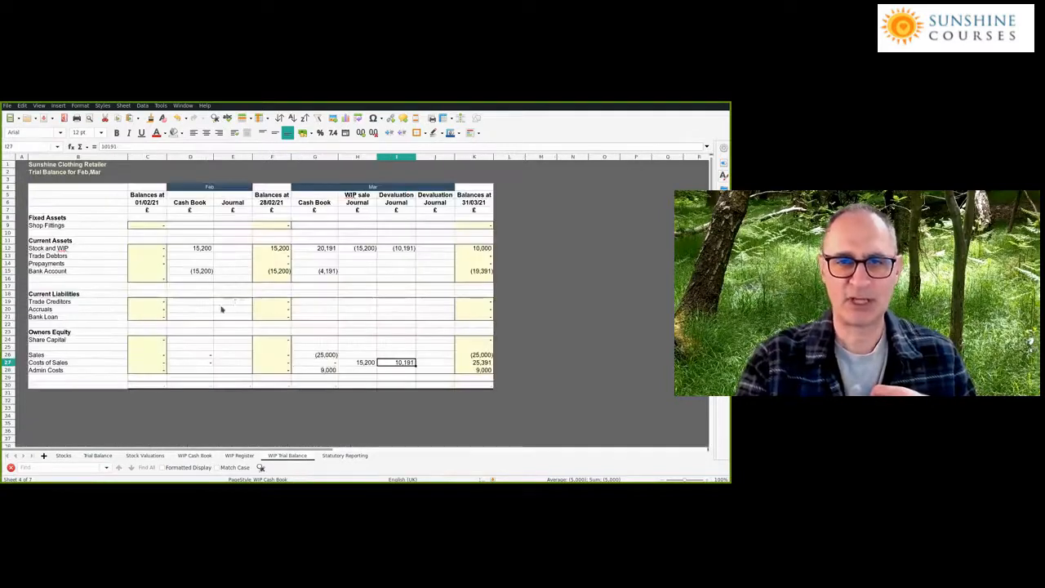
Enter 1000 under Job 3 for the 31/03/21 Admin Allocation in the WIP Register
left_click(261, 302)
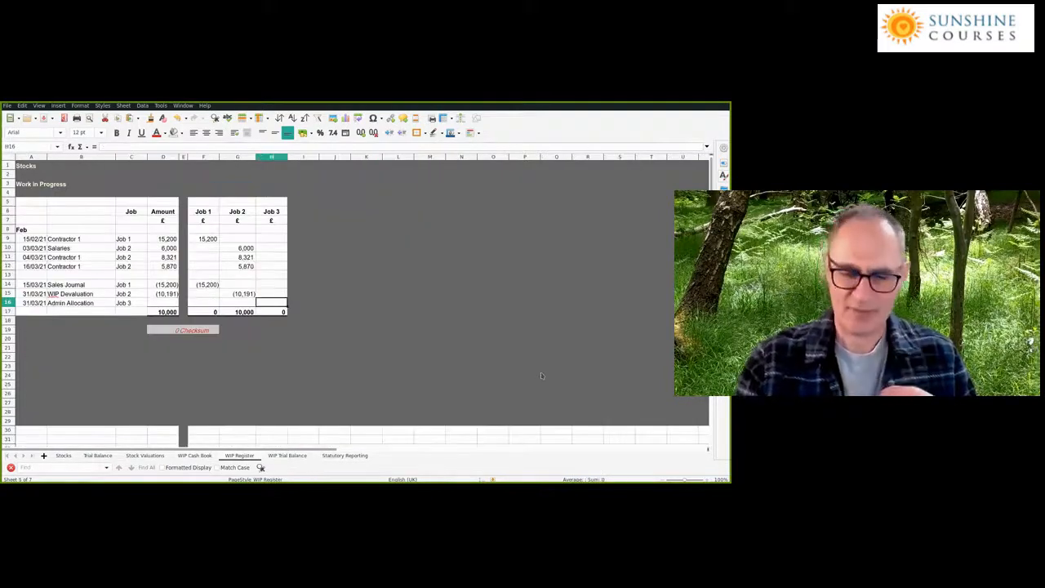
type("1000")
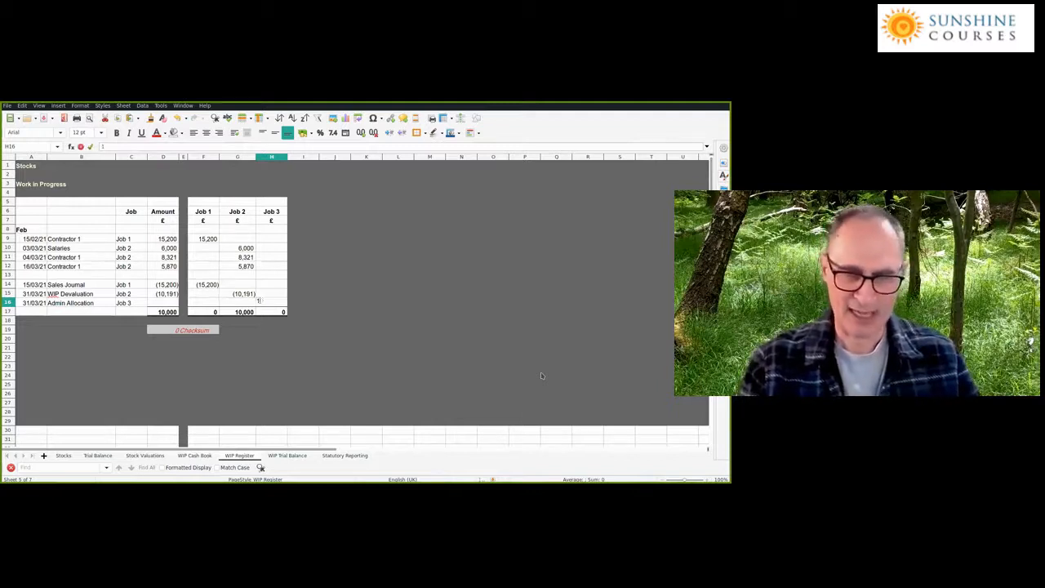
key("Return")
Enter 1000 as the Amount of the 31/03/21 Admin Allocation
key("Up")
key("Left")
key("Left")
key("Left")
key("Left")
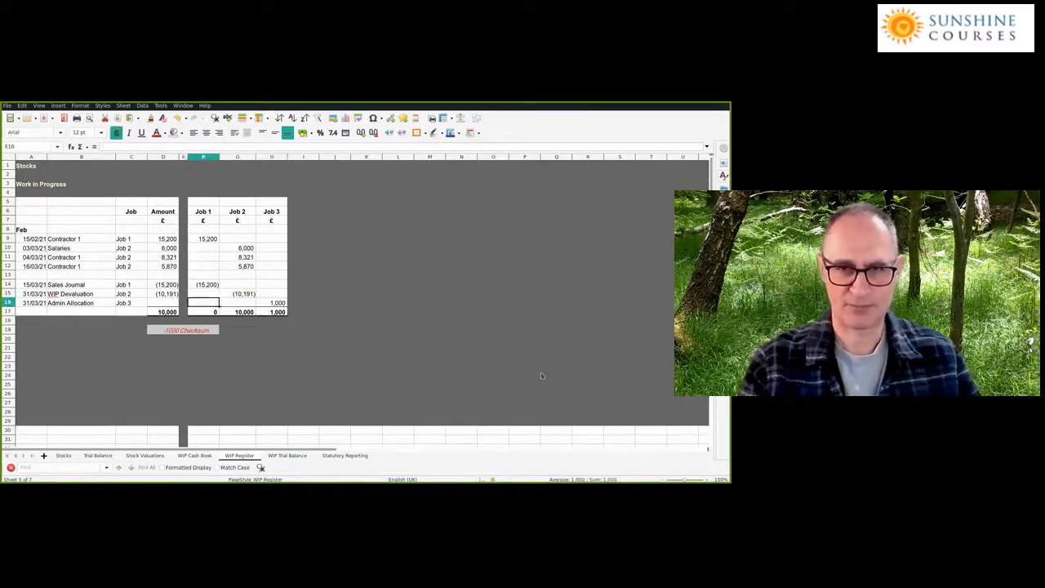
type("1,00")
type("00")
key("Return")
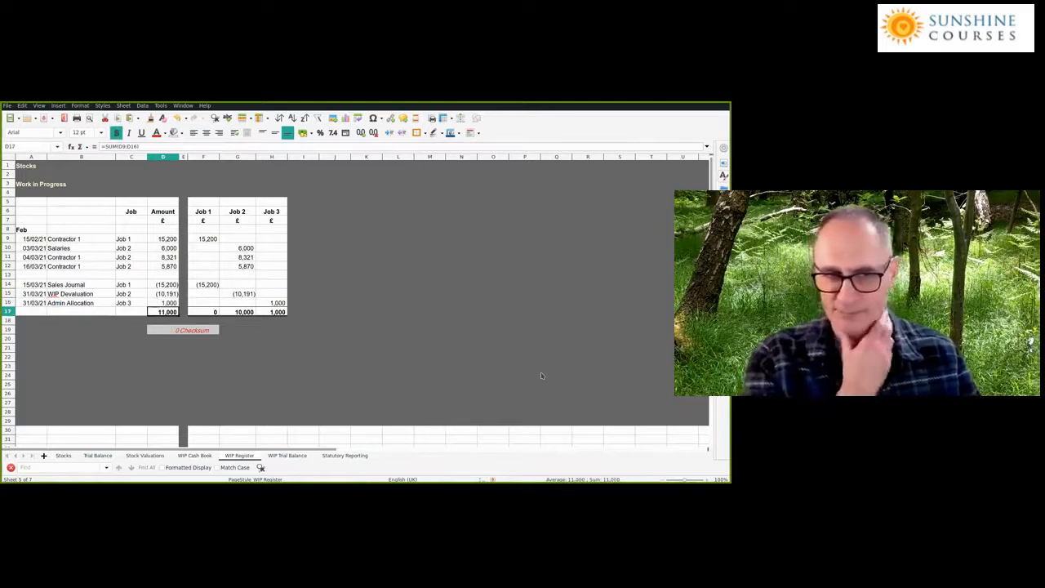
key("Up")
key("Left")
key("Left")
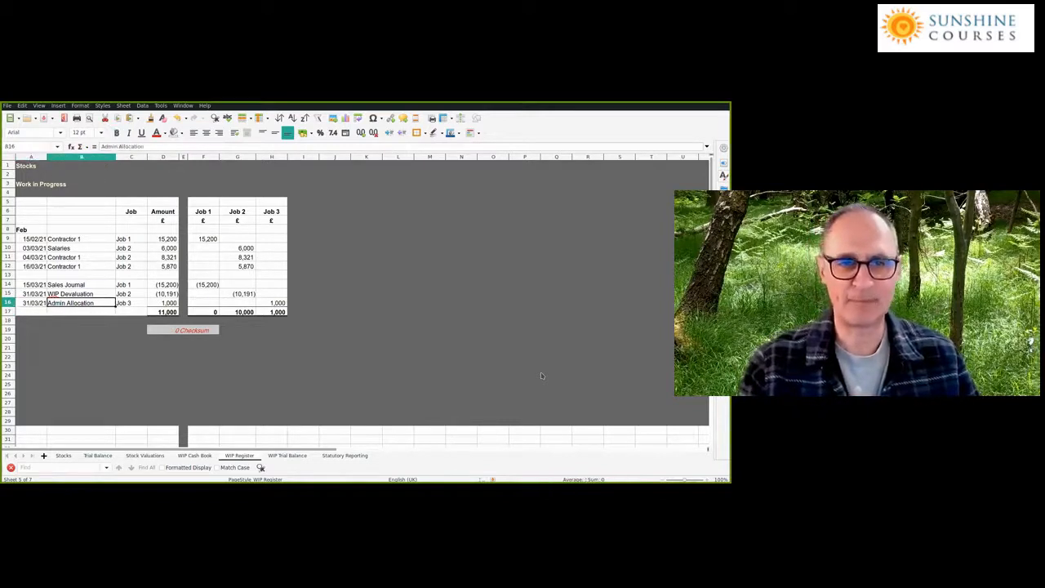
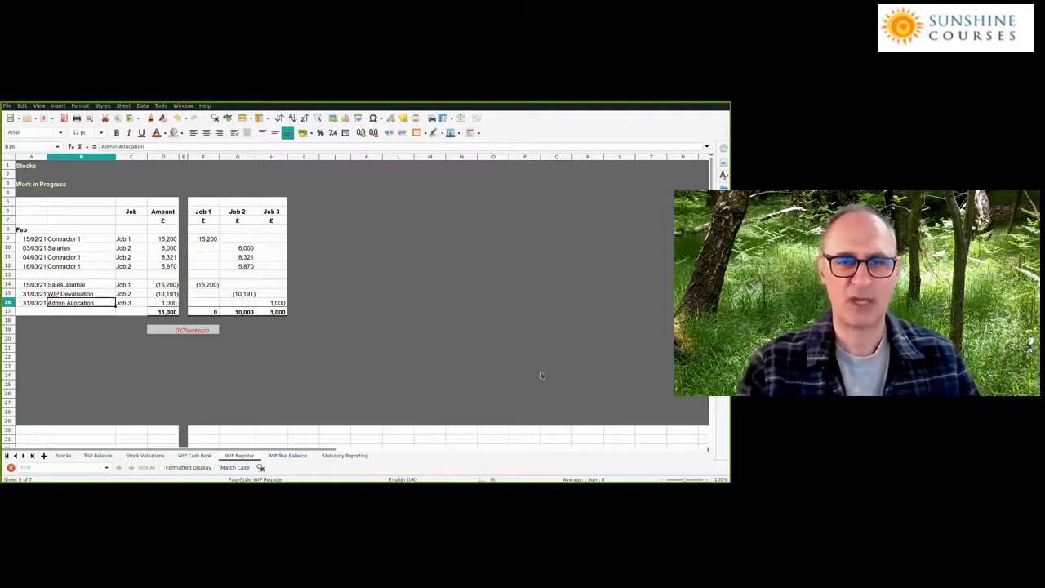
Enter Job 3's admin allocation of 1000 for Stock and WIP in the second March Devaluation Journal of the WIP Trial Balance
left_click(282, 304)
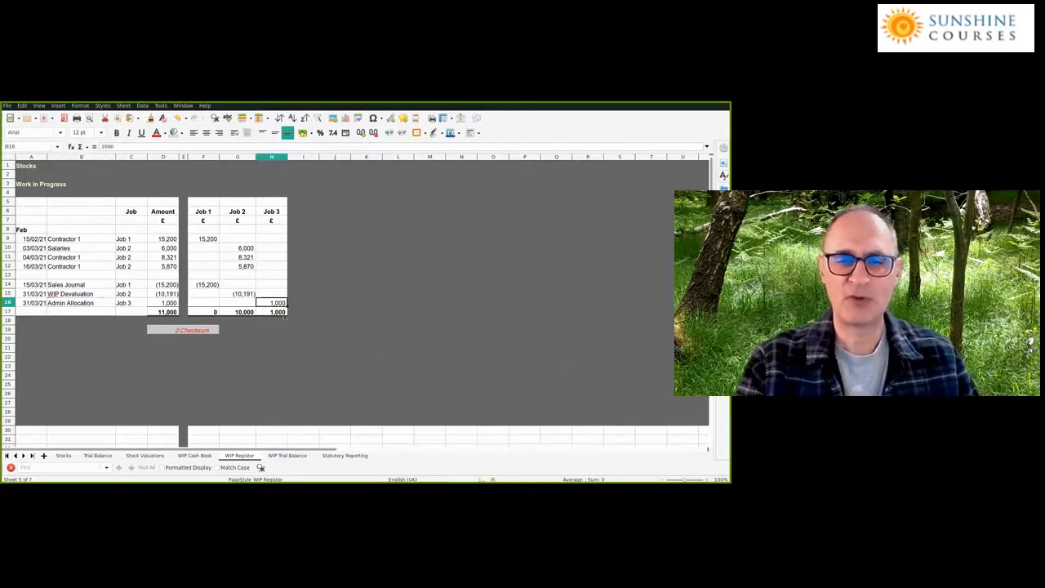
left_click(286, 457)
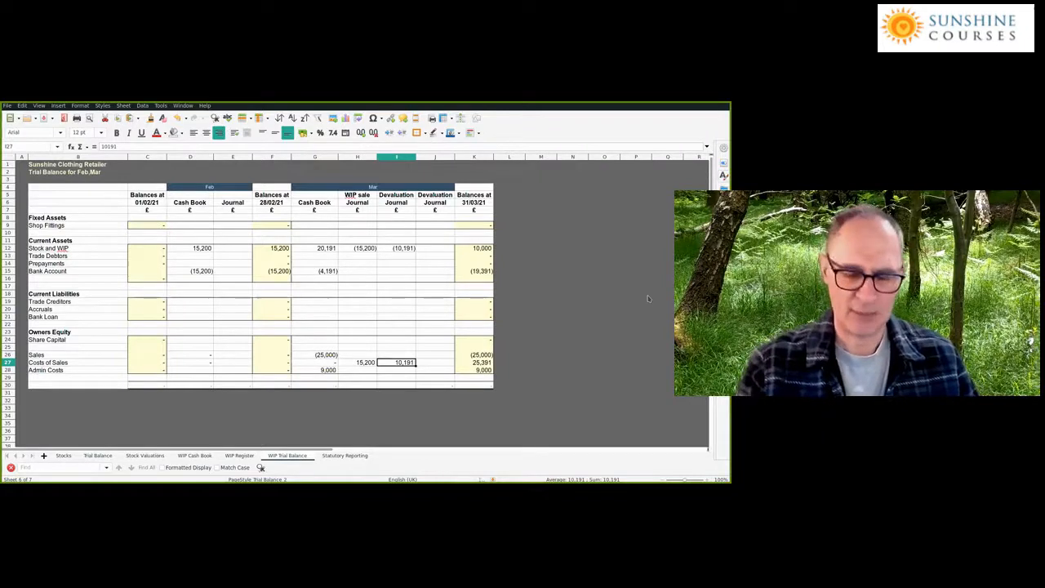
key("ctrl+Up")
key("Right")
type("1,00")
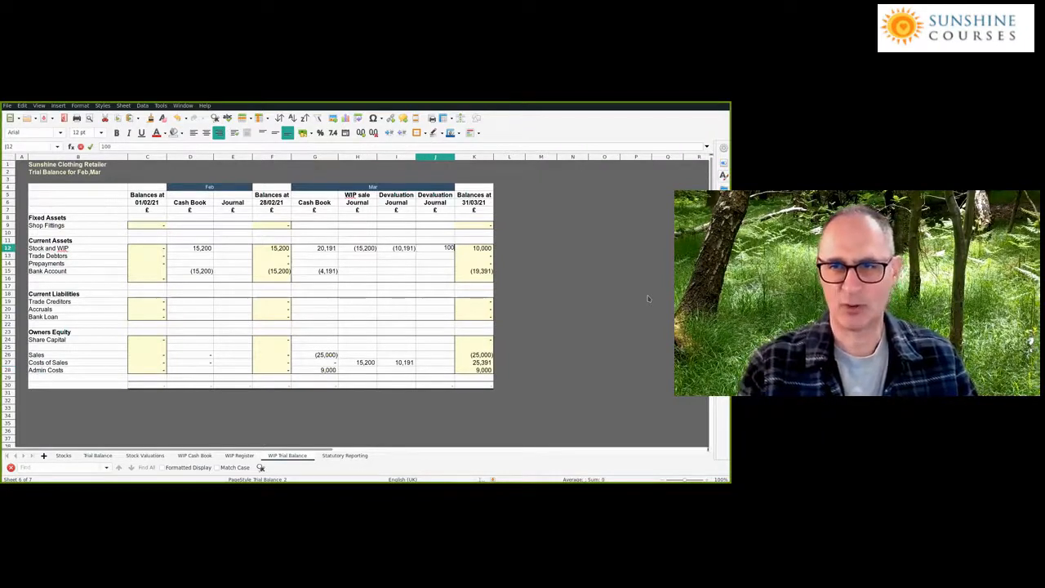
type("0")
key("Return")
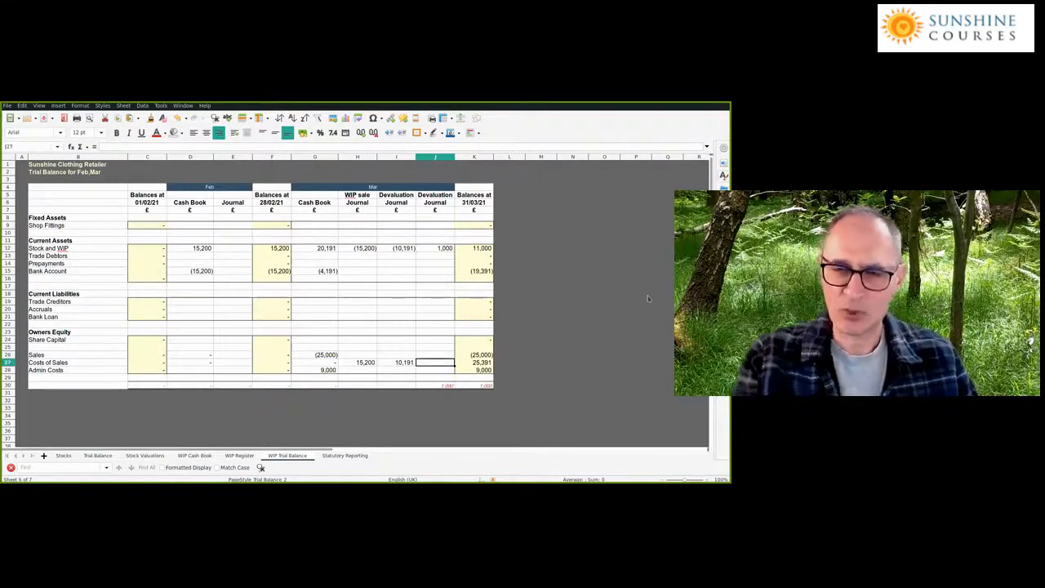
Enter -1000 for Admin Costs in the second March Devaluation Journal
key("Down")
type("=")
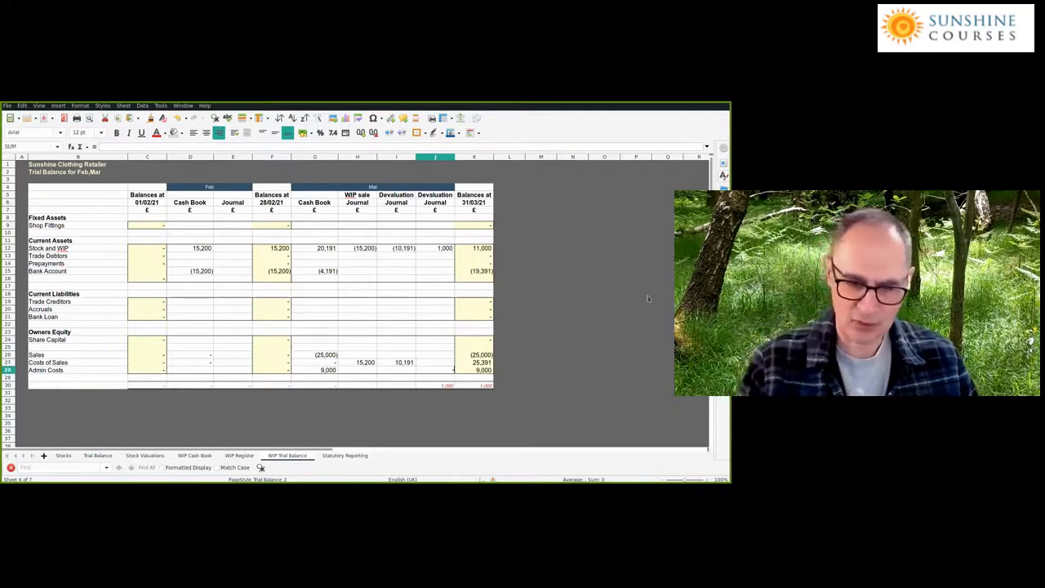
type("-1000")
key("Return")
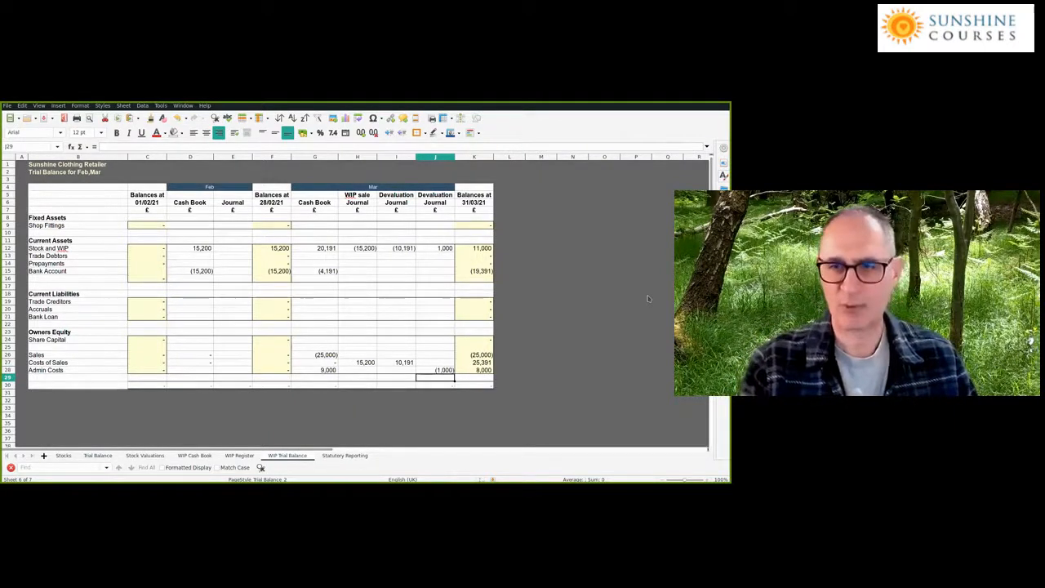
Check the combined closing March balance of Sales, Costs of Sales and Admin Costs
key("Right")
key("Up")
key("Up")
key("Up")
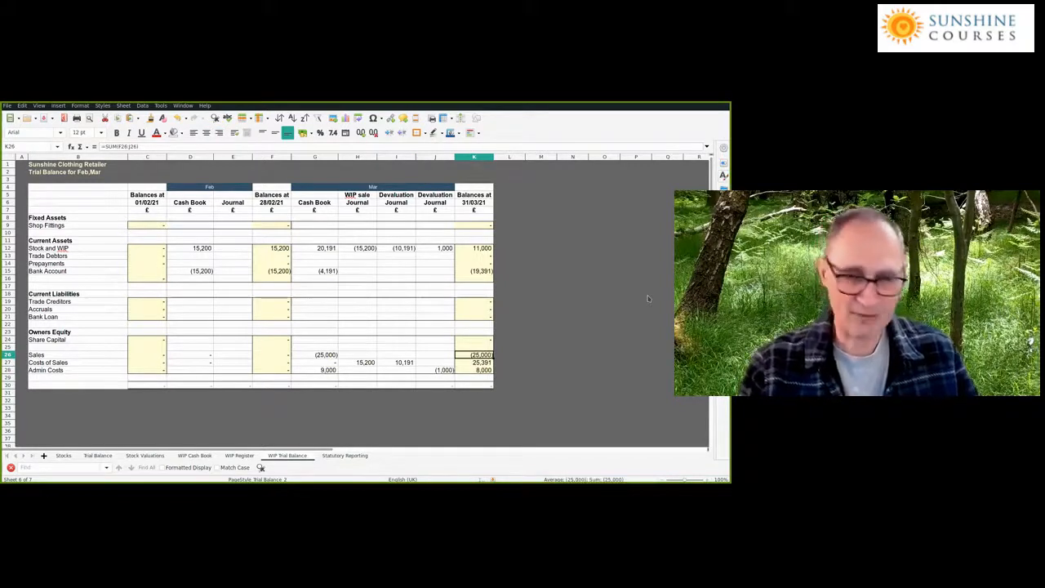
key("shift+Down")
key("shift+Down")
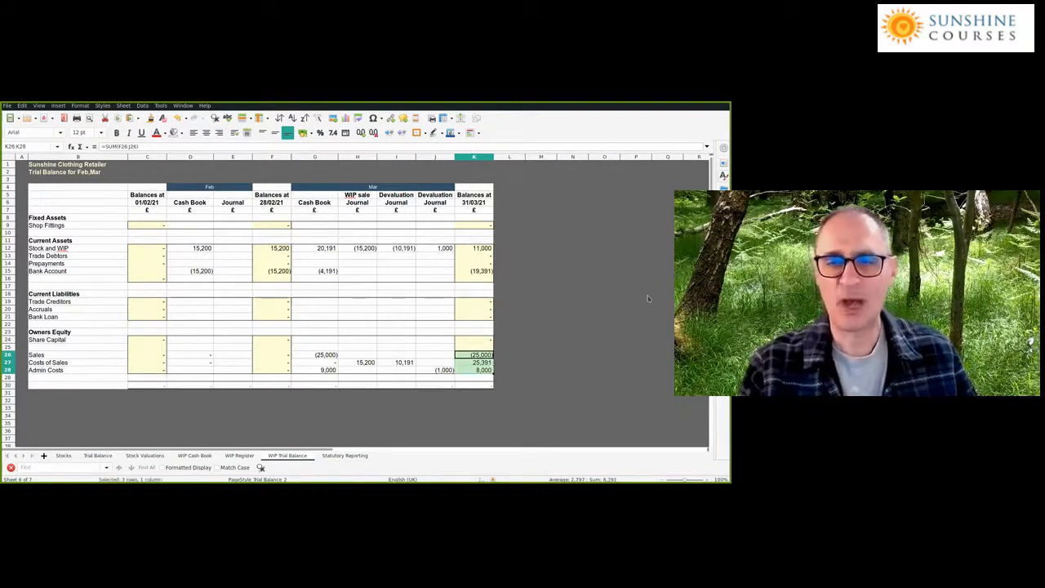
key("Left")
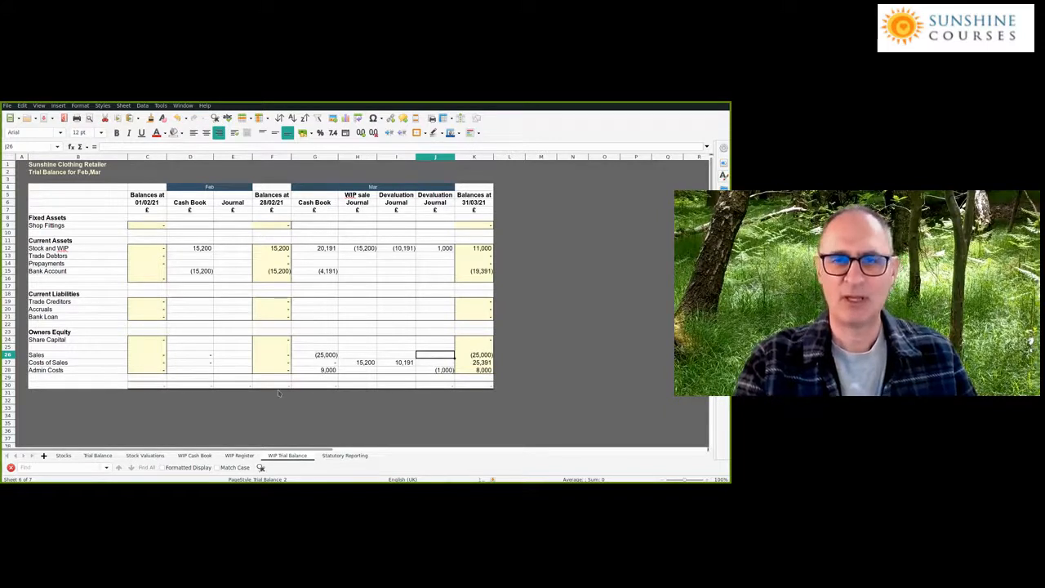
Compare the March Stock and WIP entries in the WIP Trial Balance with the job totals and Job 2 entries in the WIP Register
left_click(240, 456)
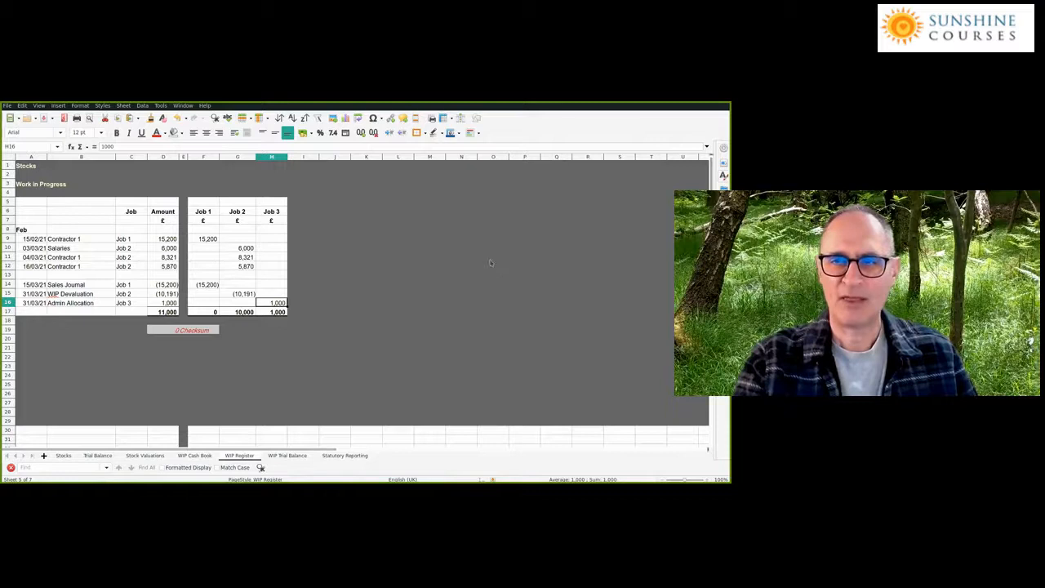
key("ctrl+Page_Down")
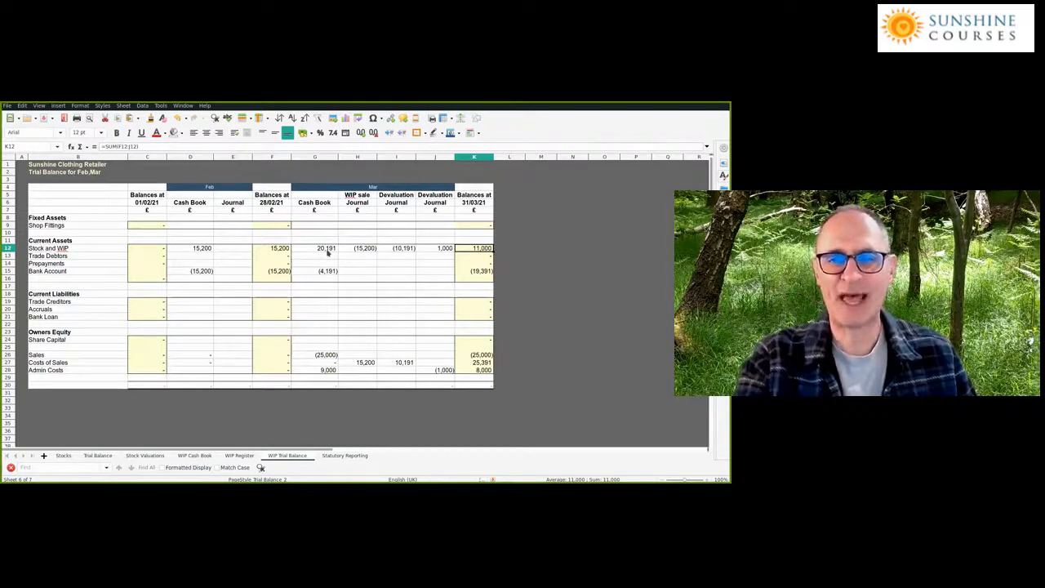
left_click_drag(329, 253, 427, 249)
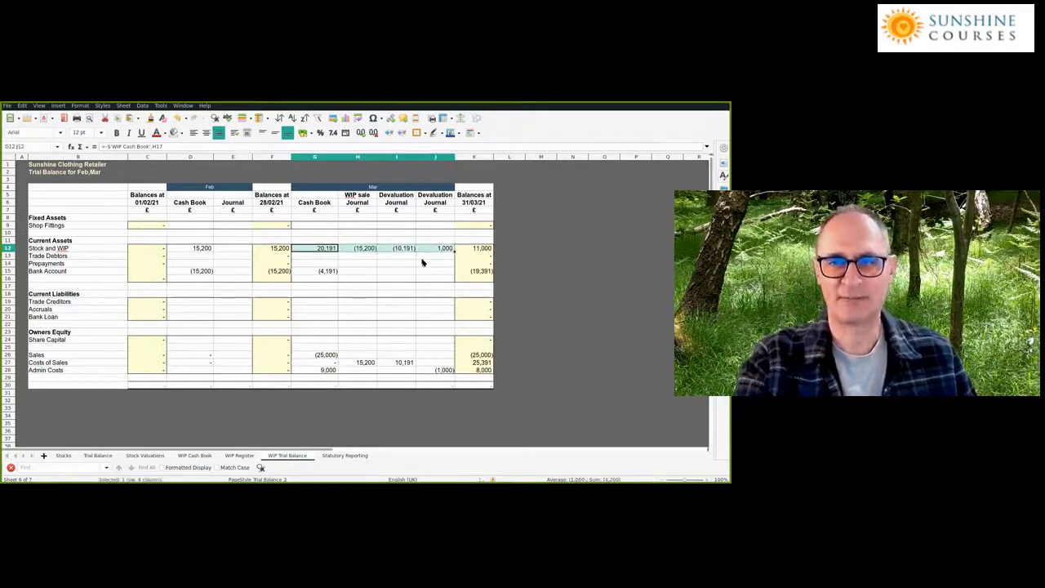
left_click(239, 456)
left_click_drag(216, 314, 261, 315)
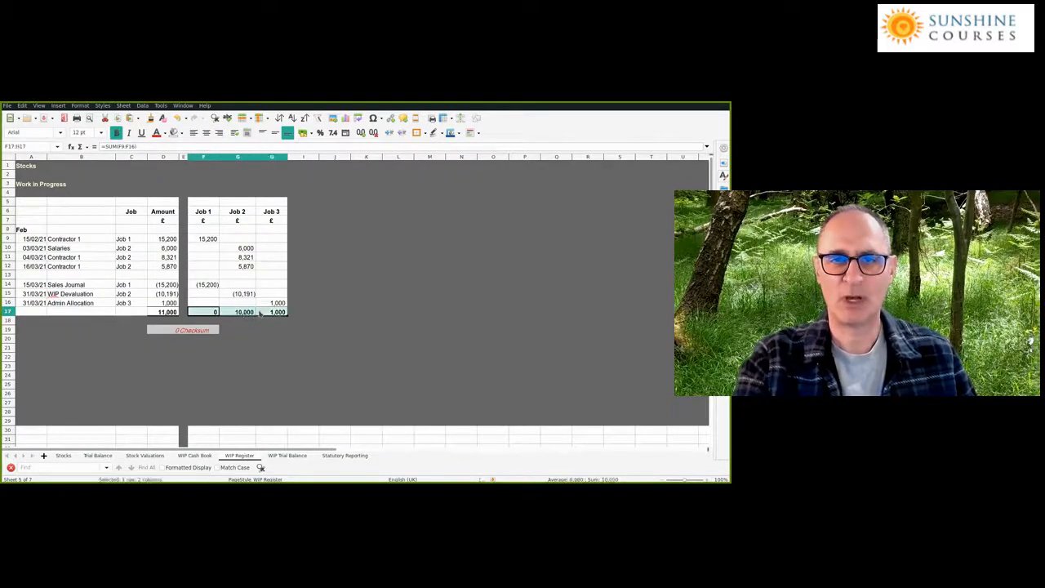
left_click(250, 249)
left_click(245, 258)
left_click(247, 266)
left_click(243, 293)
left_click(216, 312)
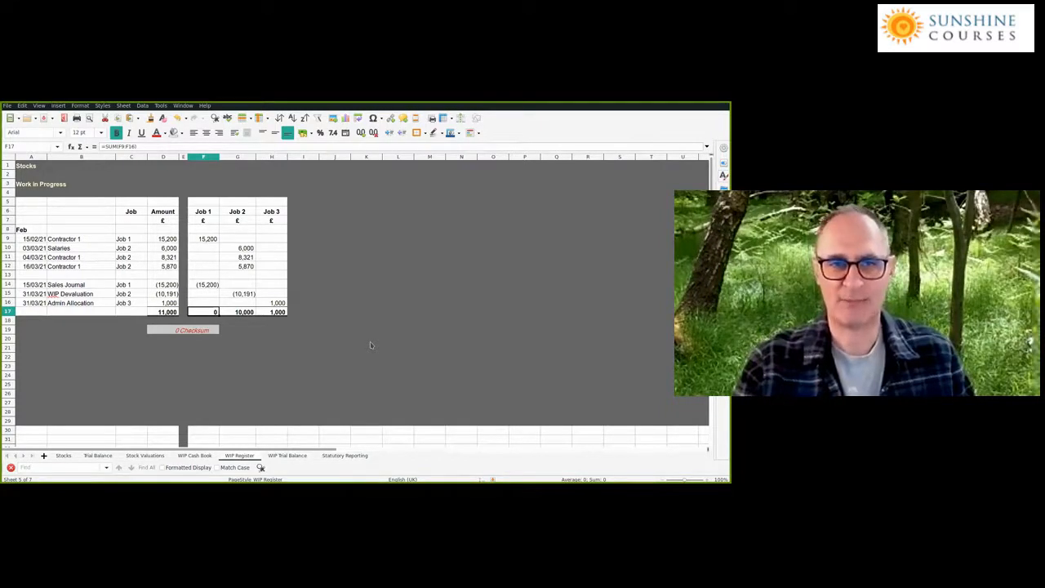
Review Job 2's 04/03/21 Contractor 1 cost and its WIP Devaluation entry alongside the neighbouring job columns
left_click(249, 258)
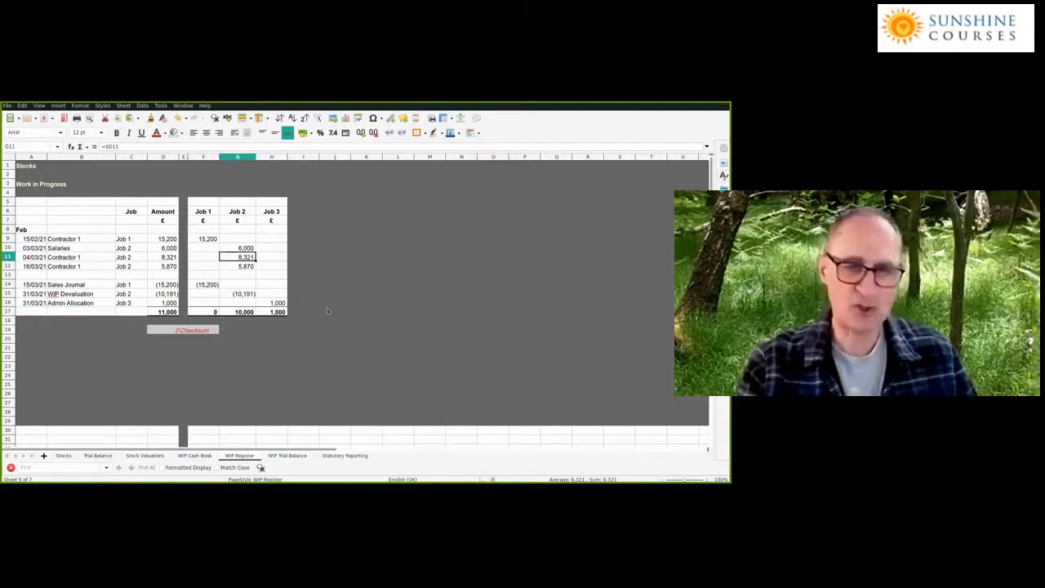
key("Right")
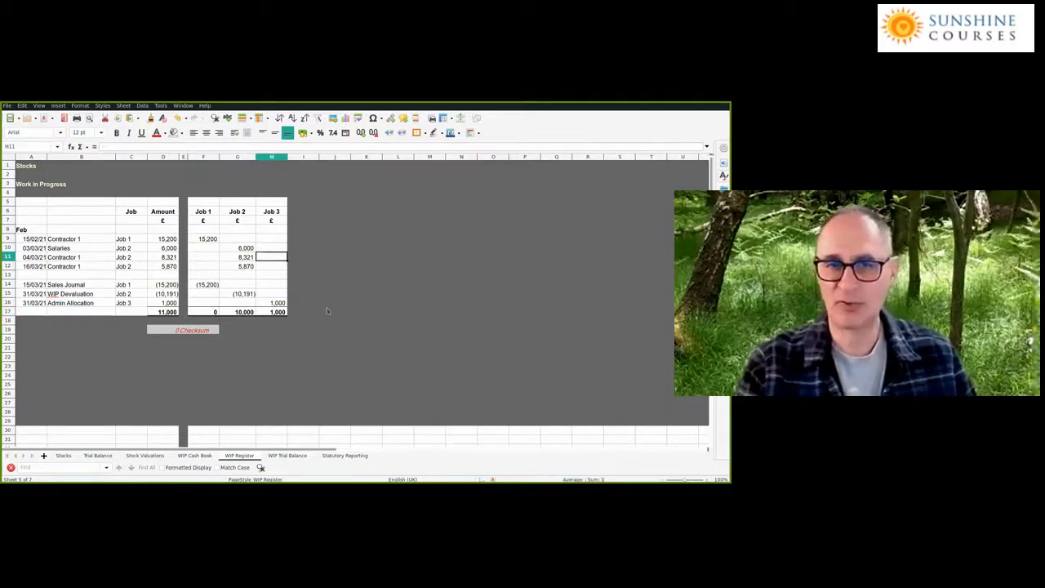
key("Left")
key("Down")
key("Down")
key("Down")
key("Down")
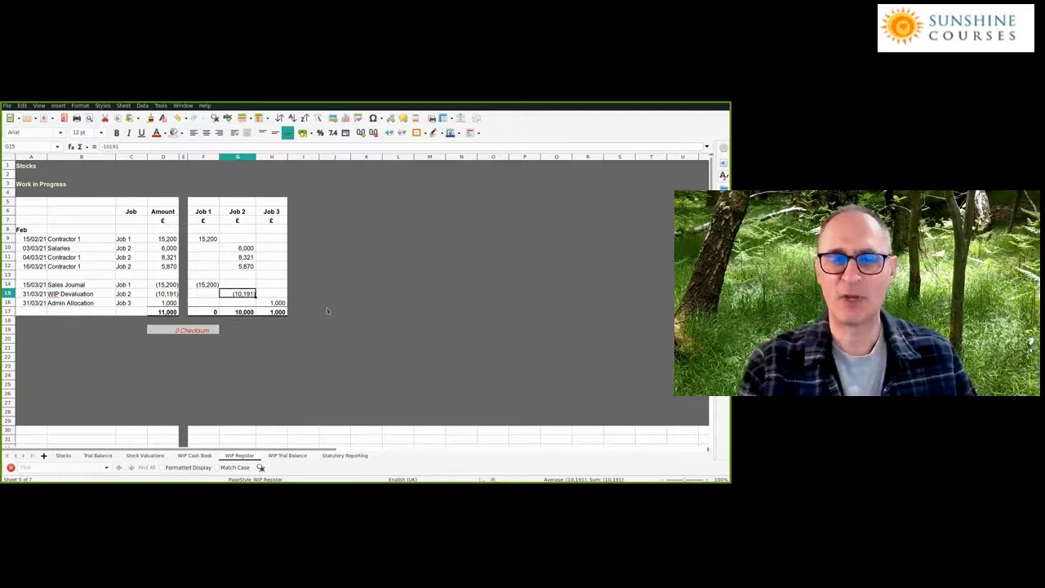
key("Up")
key("Up")
key("Up")
key("Up")
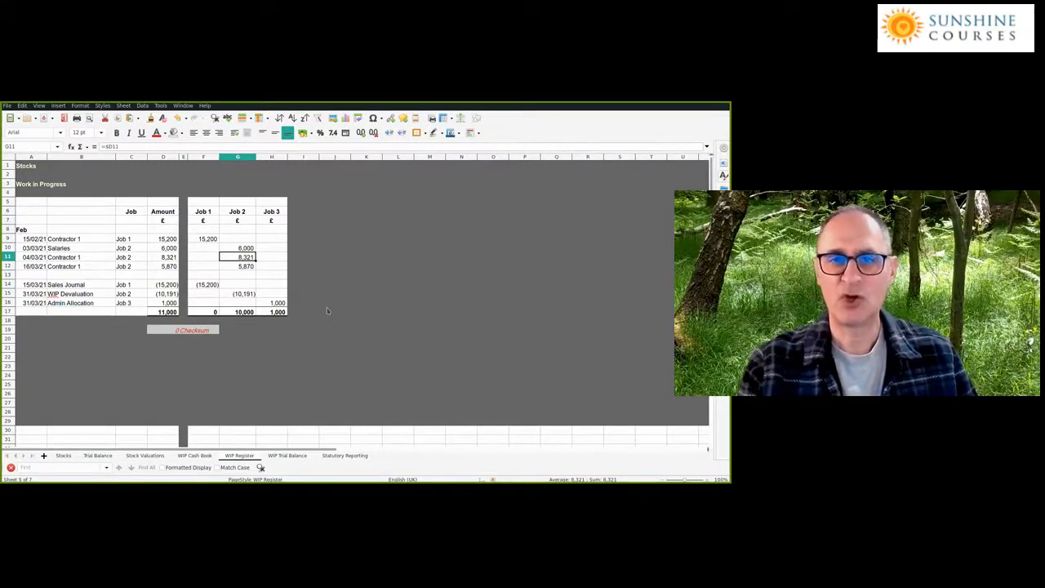
key("Right")
key("Left")
key("Left")
key("Right")
key("Right")
key("Left")
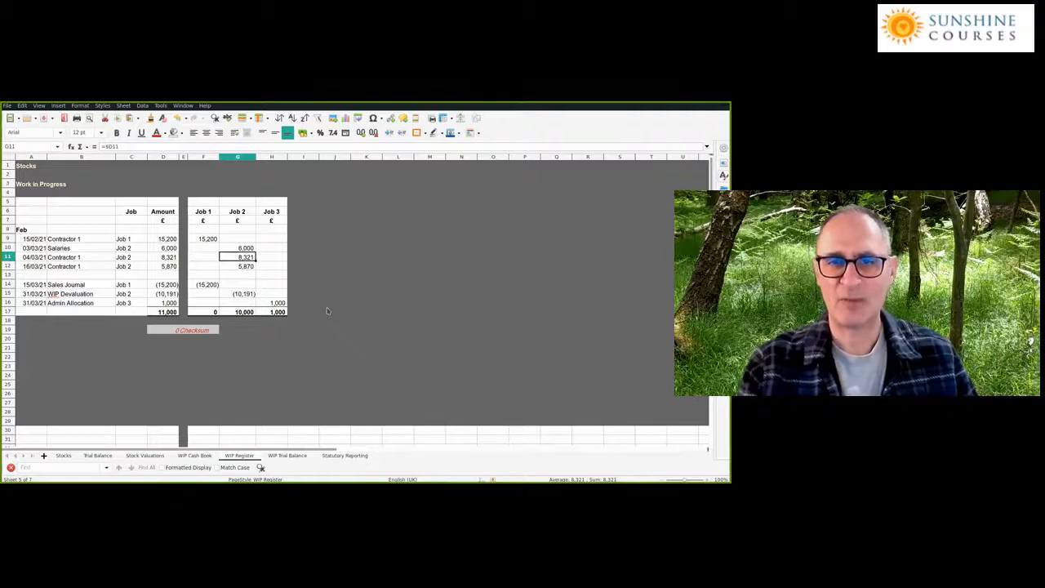
Check the closing totals of Jobs 1 to 3 and Job 2's WIP Devaluation entry against the WIP Trial Balance
key("Down")
key("Down")
key("Down")
key("Down")
key("Down")
key("Down")
key("Left")
key("Right")
key("Right")
key("Left")
key("Left")
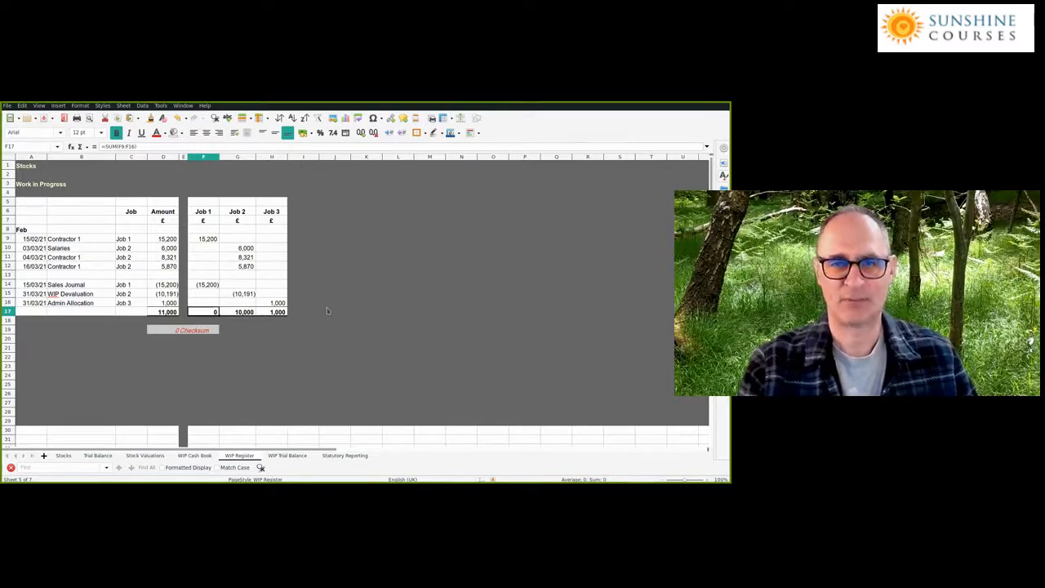
key("Up")
key("Up")
key("Right")
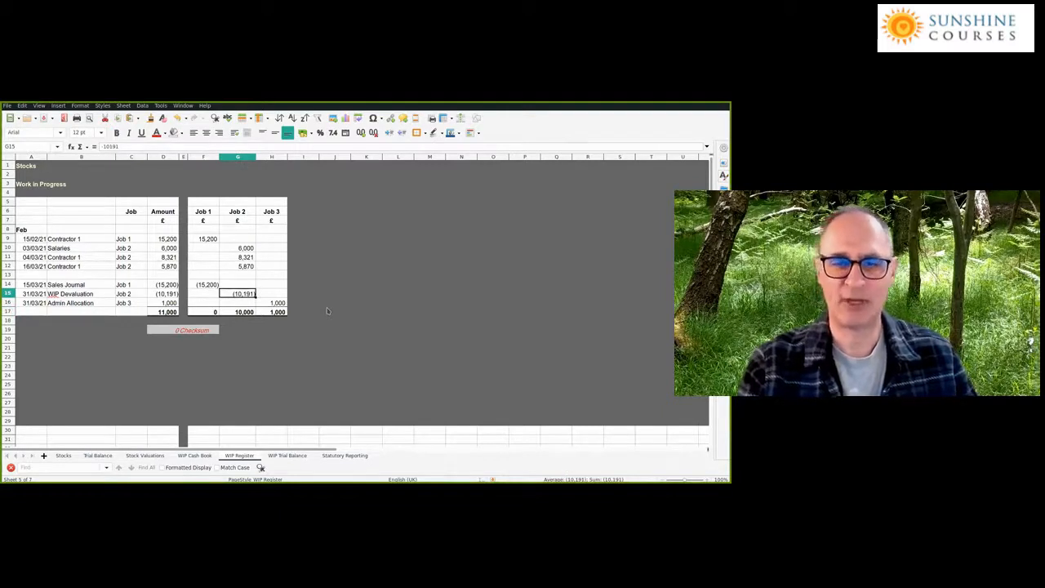
left_click(291, 457)
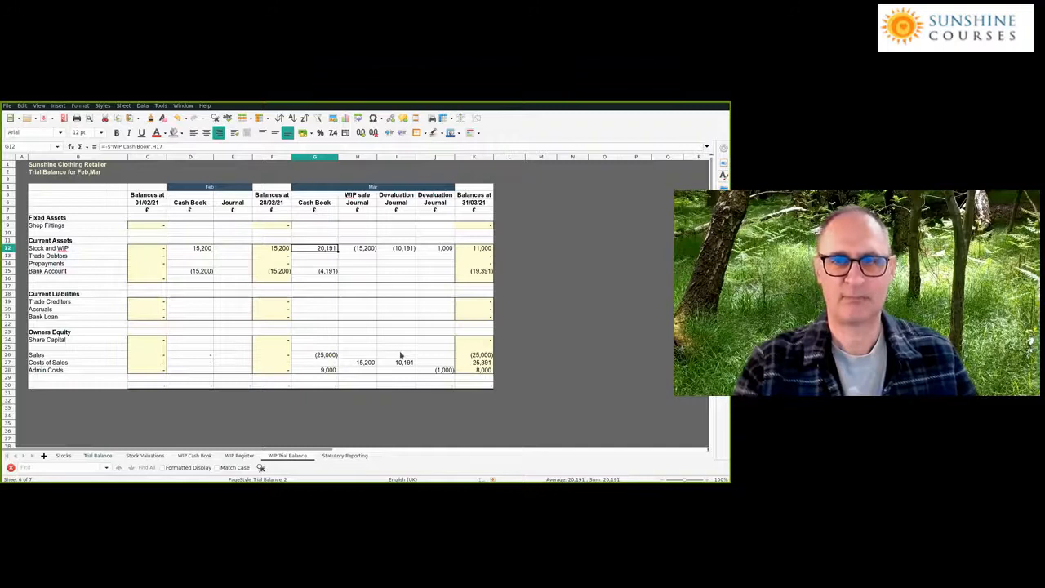
Examine the Stock and Work in Progress figures under Current assets for 31/12/22 and 31/12/21 in the Statutory Reporting sheet
left_click(354, 457)
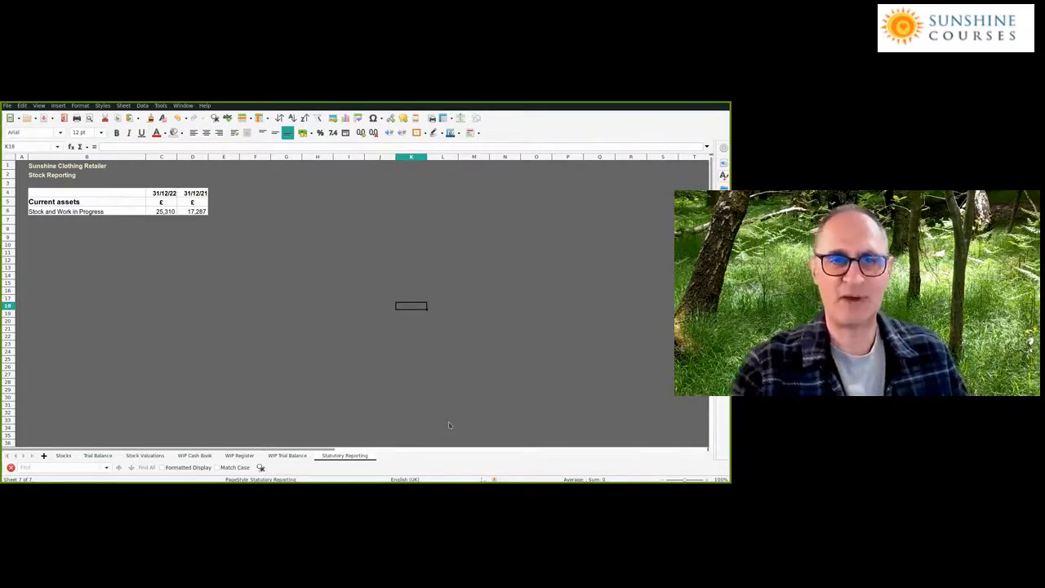
left_click(62, 204)
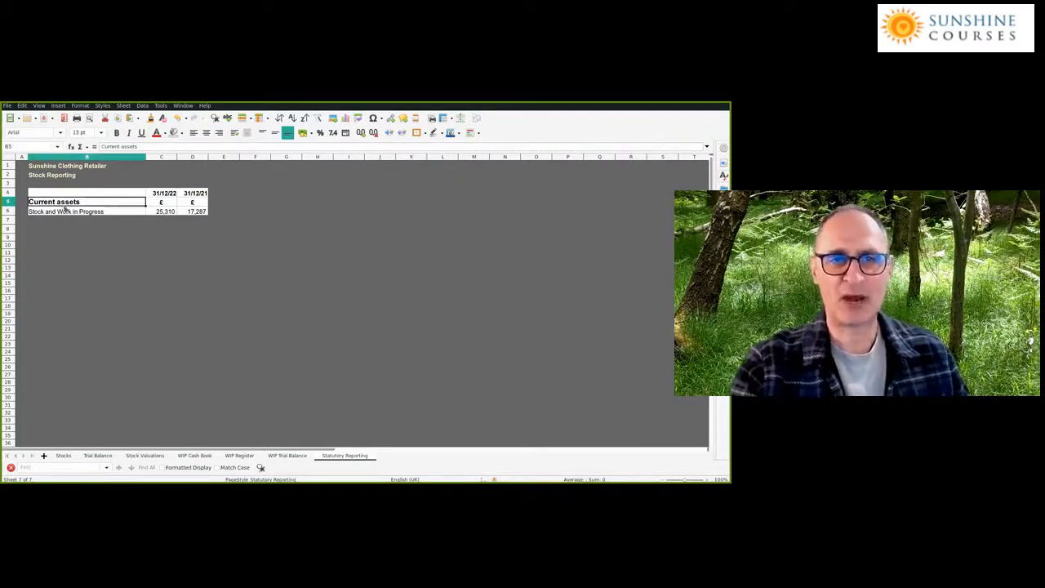
left_click(79, 214)
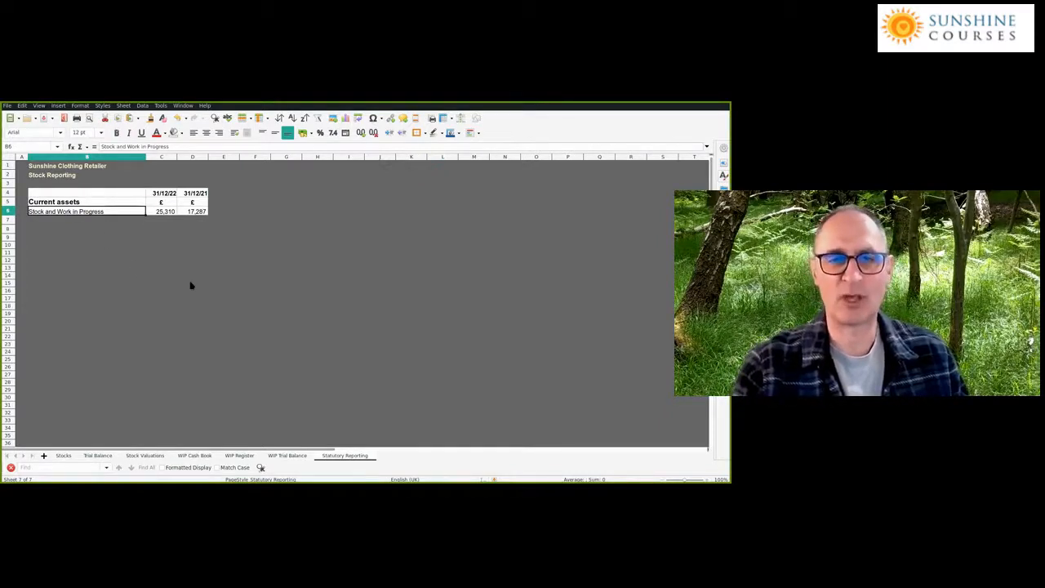
key("Right")
key("Up")
key("Up")
key("Right")
key("Left")
key("Down")
key("Down")
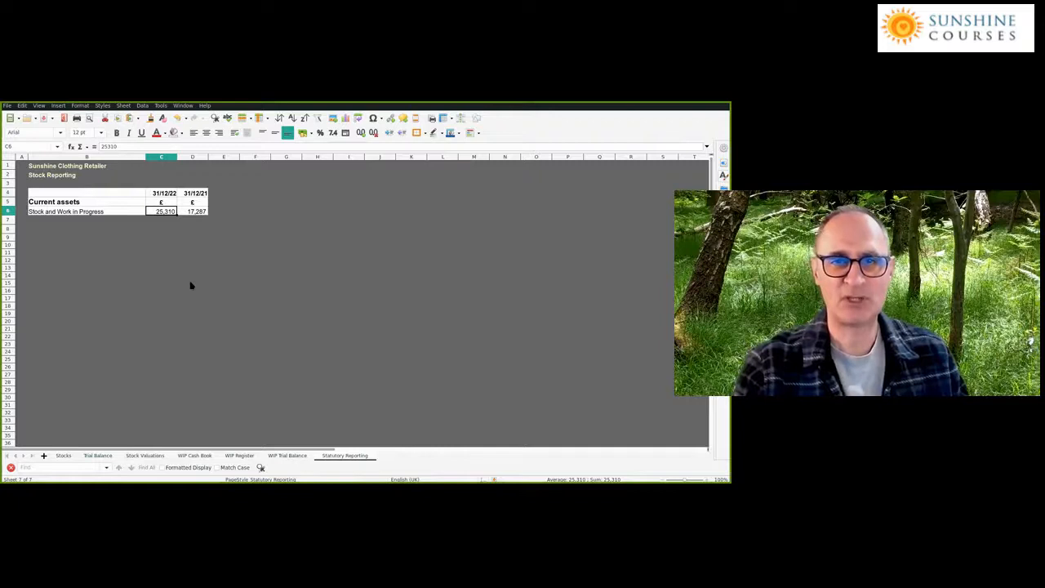
key("Right")
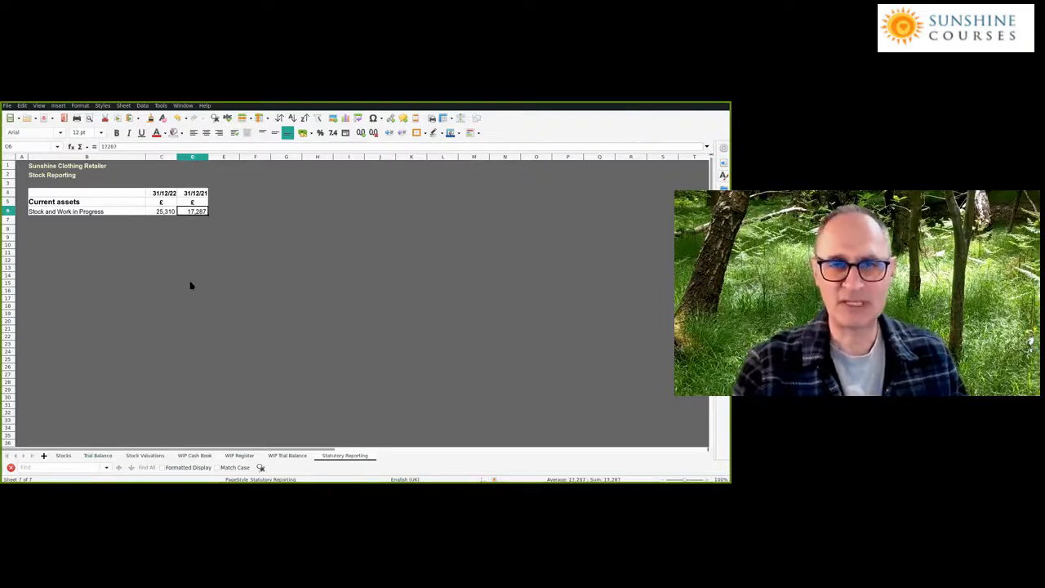